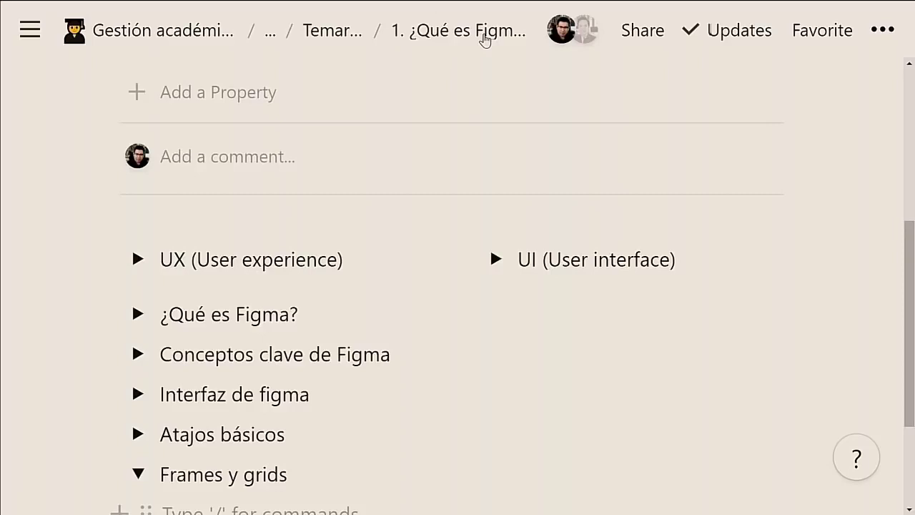
Step: Expand the UX (User experience) toggle to list its five topics, Usabilidad to Análisis de negocio
{"action": "left_click", "coordinate": [141, 255]}
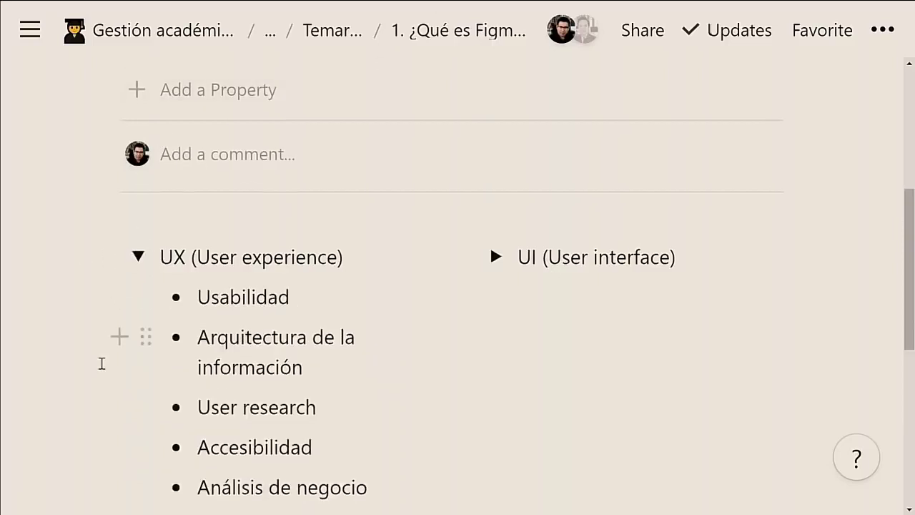
{"action": "scroll", "coordinate": [100, 364], "scroll_direction": "down", "scroll_amount": 3}
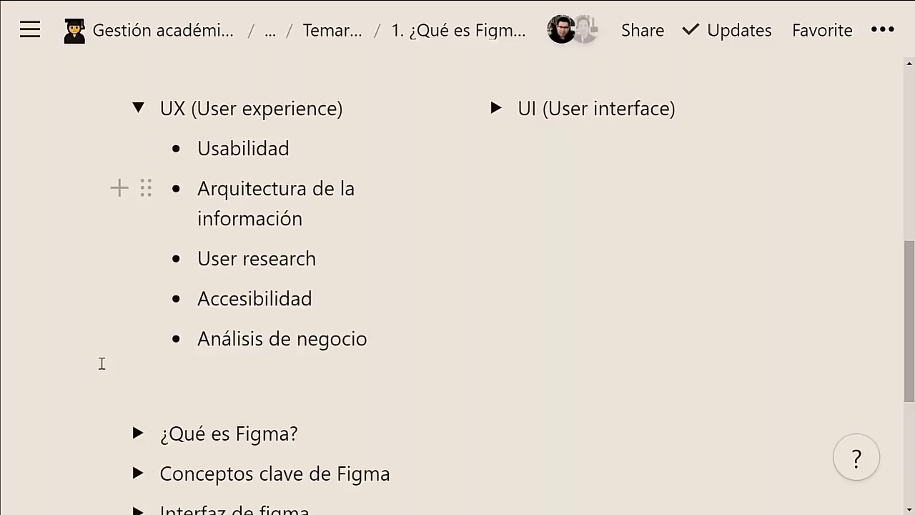
Step: Expand the UI toggle to show Wireframes, Mockups, Prototipado and Sistemas de diseño
{"action": "left_click", "coordinate": [495, 109]}
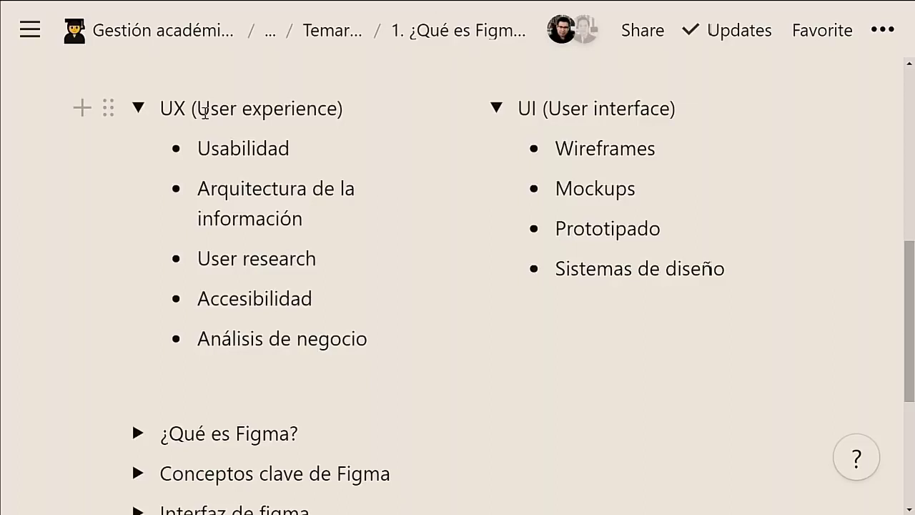
Step: Demonstrate text selection on the UX and UI toggle headings, then clear it
{"action": "triple_click", "coordinate": [215, 112]}
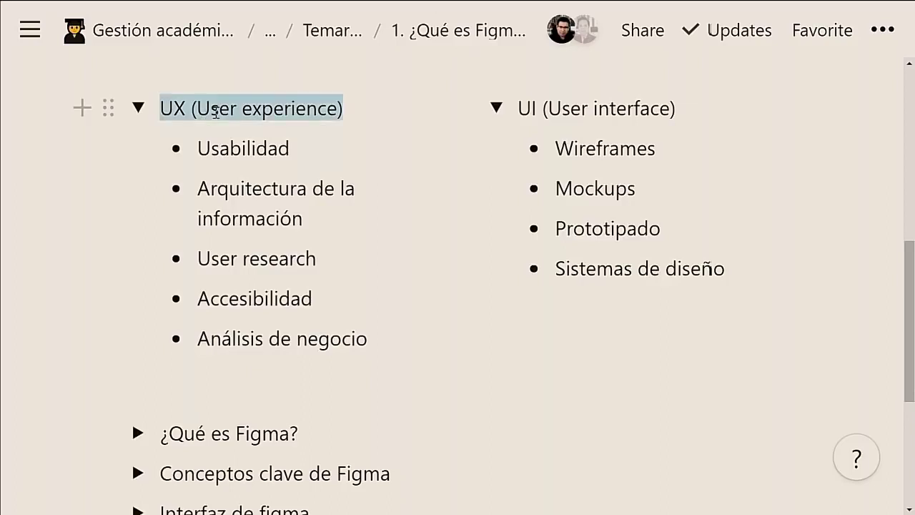
{"action": "left_click_drag", "start_coordinate": [198, 112], "coordinate": [216, 113]}
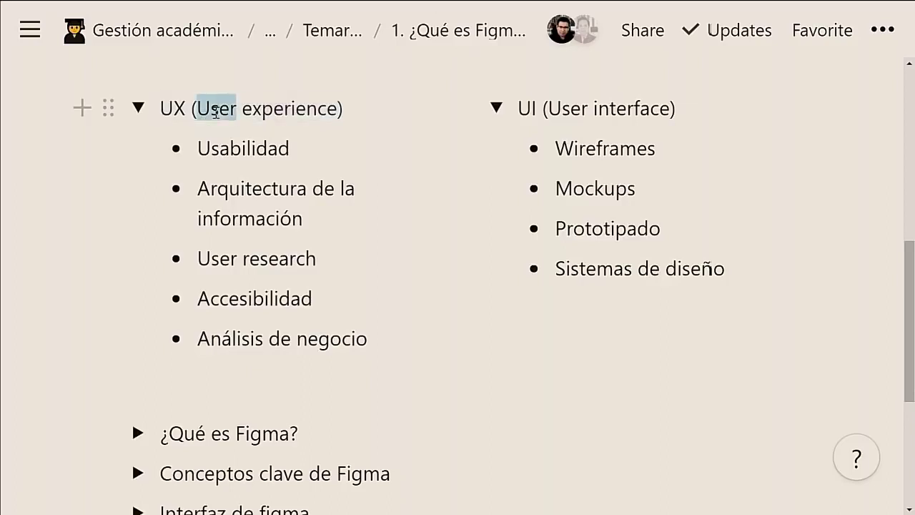
{"action": "left_click", "coordinate": [216, 112]}
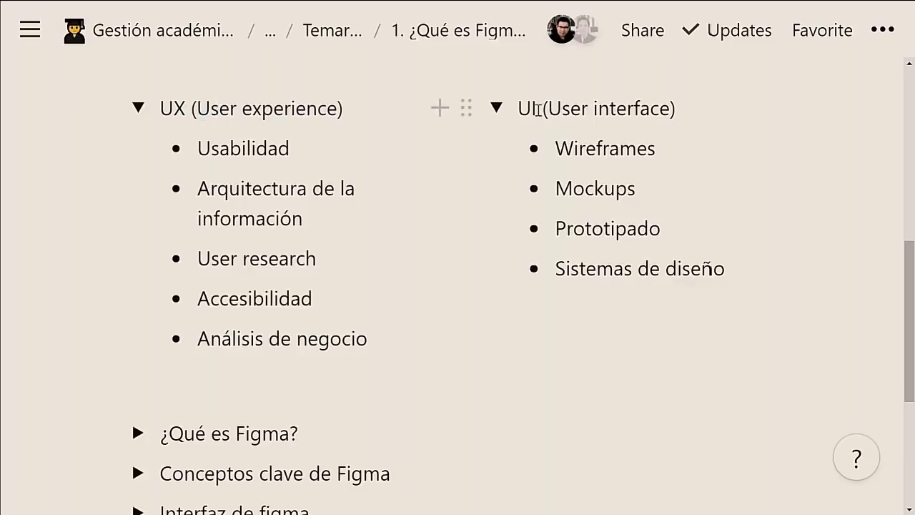
{"action": "left_click_drag", "start_coordinate": [520, 109], "coordinate": [678, 111]}
{"action": "left_click", "coordinate": [627, 109]}
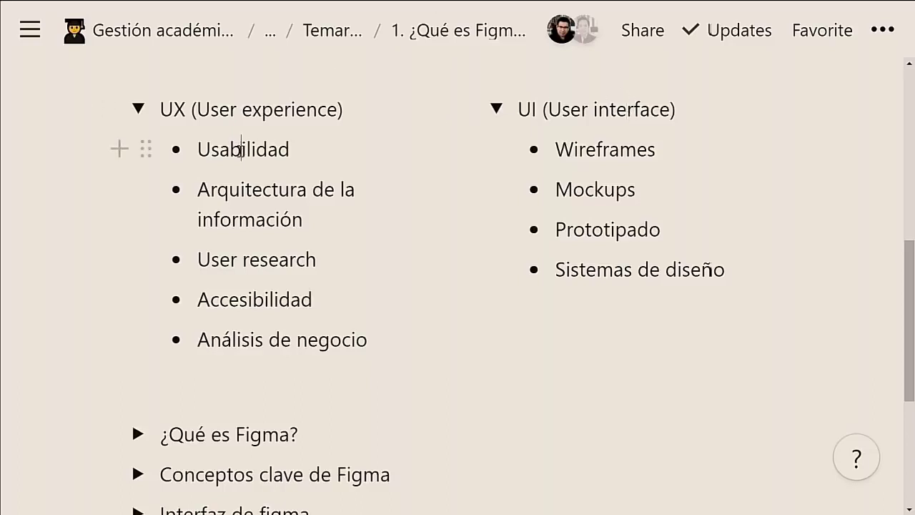
Step: Block-select the four UI topics, Wireframes through Sistemas de diseño
{"action": "left_click", "coordinate": [254, 192]}
{"action": "left_click", "coordinate": [556, 148]}
{"action": "left_click_drag", "start_coordinate": [556, 149], "coordinate": [715, 278]}
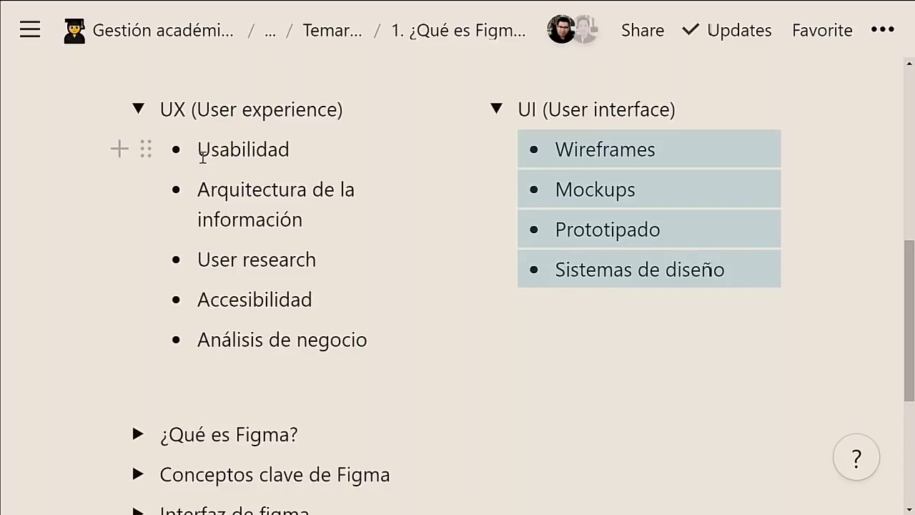
{"action": "left_click", "coordinate": [558, 138]}
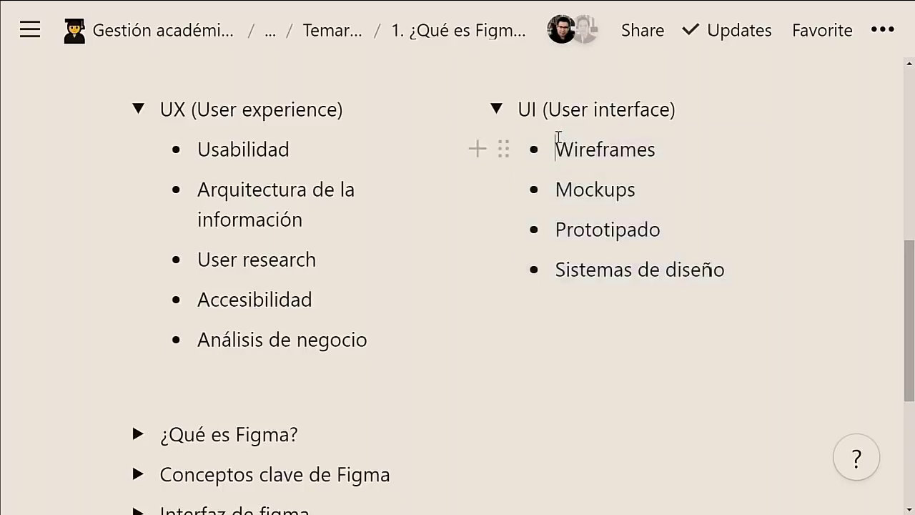
{"action": "left_click_drag", "start_coordinate": [558, 138], "coordinate": [731, 277]}
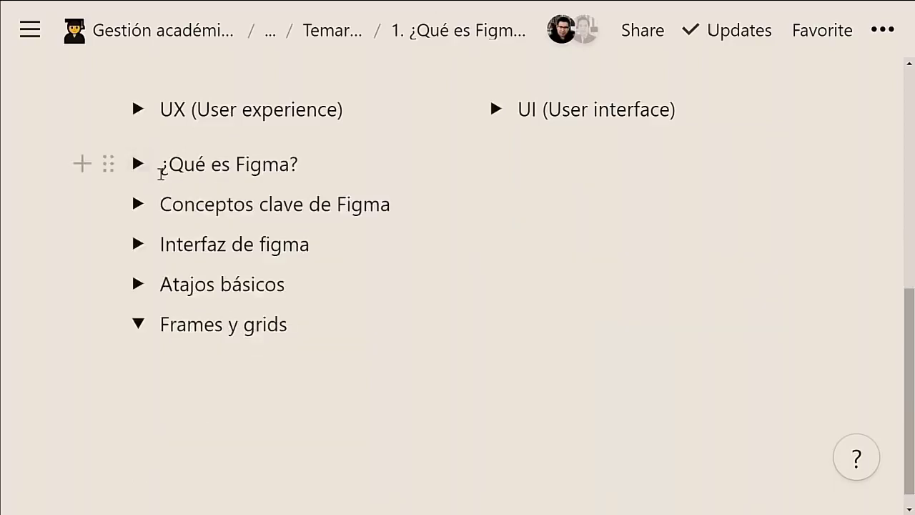
Step: Expand ¿Qué es Figma? to show its web-based design app paragraph and figma.com
{"action": "left_click", "coordinate": [143, 173]}
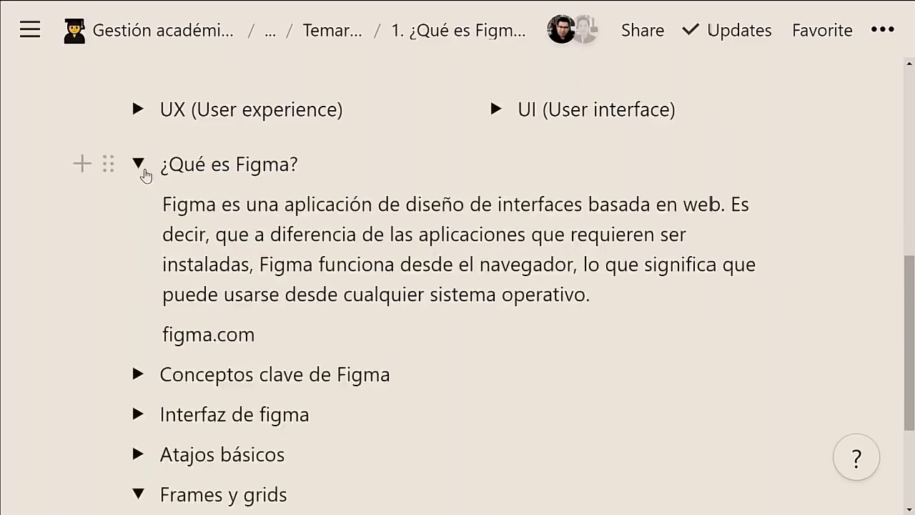
{"action": "scroll", "coordinate": [372, 236], "scroll_direction": "down", "scroll_amount": 2}
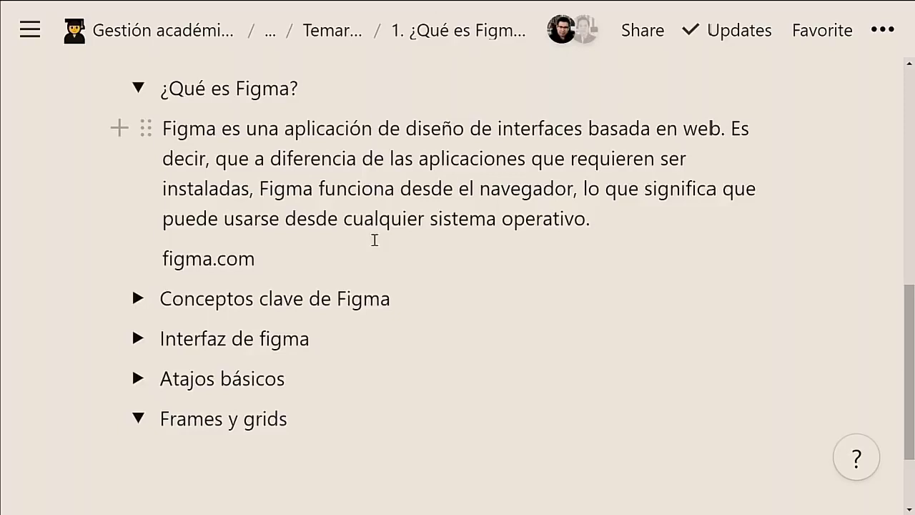
Step: Collapse ¿Qué es Figma?, expand Conceptos clave de Figma, and open the Figma pricing link
{"action": "left_click", "coordinate": [138, 88]}
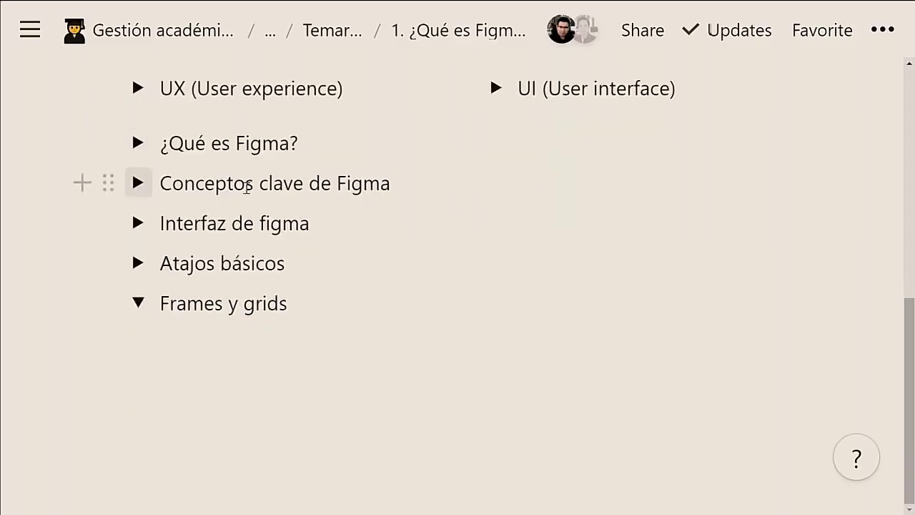
{"action": "left_click", "coordinate": [138, 185]}
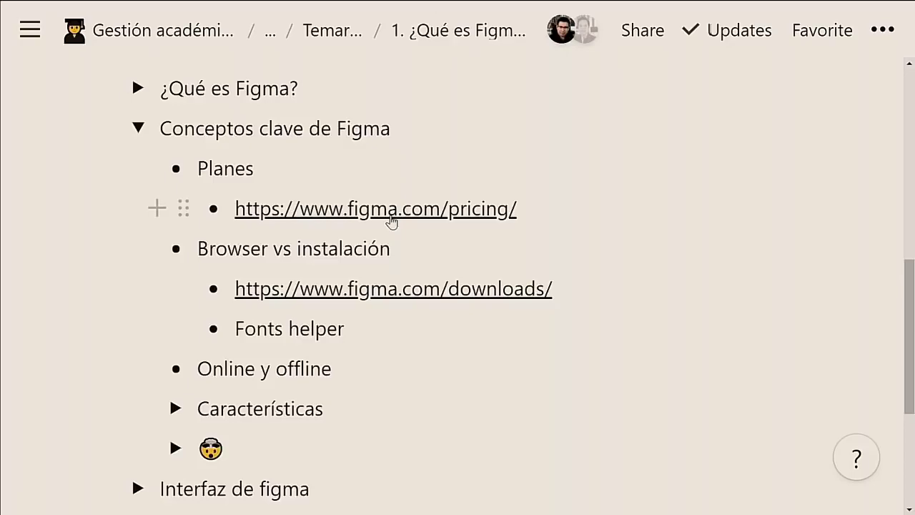
{"action": "left_click", "coordinate": [391, 222]}
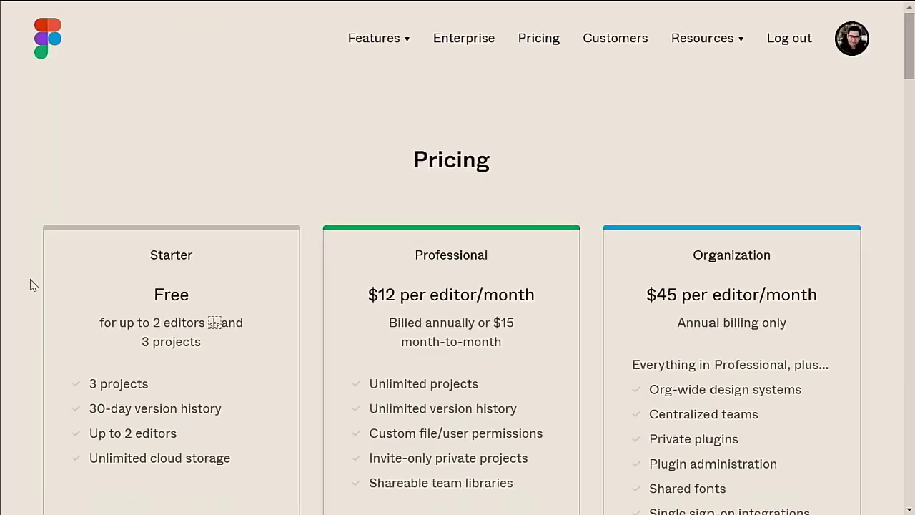
Step: Scroll to the plan cards and highlight the Starter plan's 2 editors and 3 projects limits
{"action": "scroll", "coordinate": [30, 285], "scroll_direction": "down", "scroll_amount": 3}
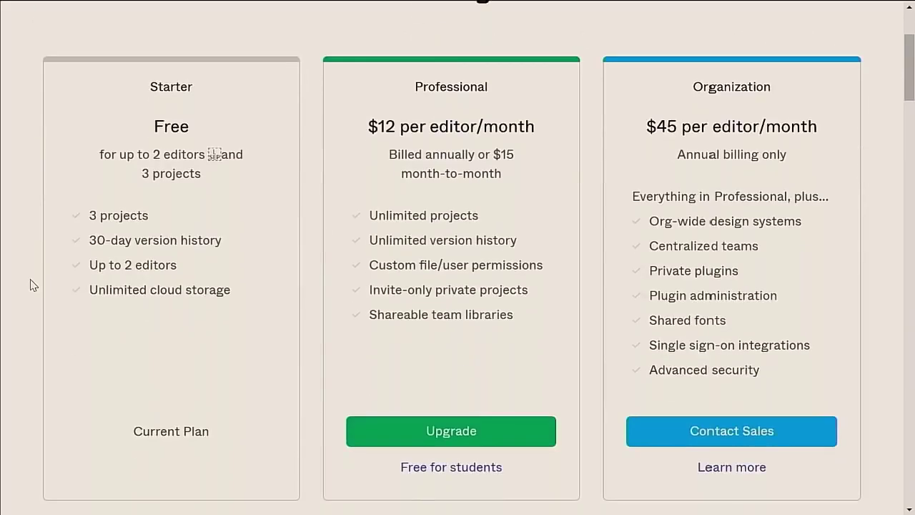
{"action": "scroll", "coordinate": [31, 285], "scroll_direction": "down", "scroll_amount": 1}
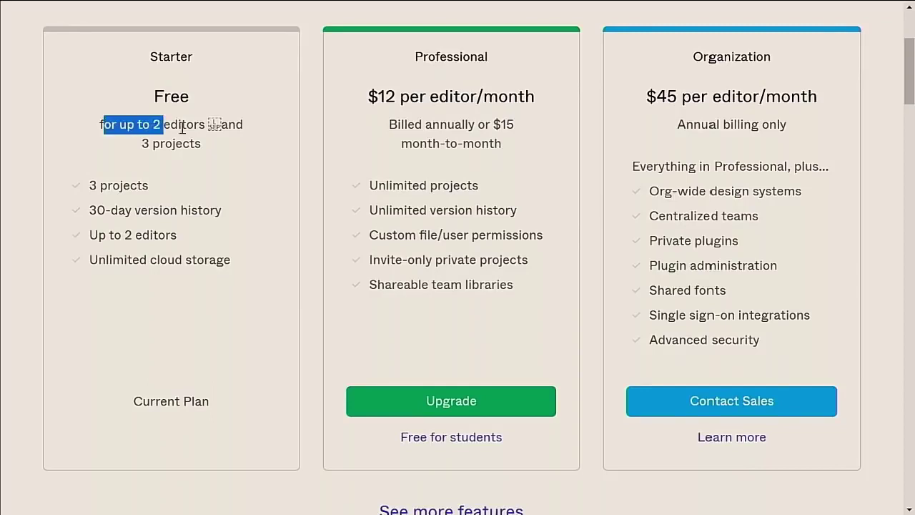
{"action": "mouse_move", "coordinate": [103, 123]}
{"action": "left_mouse_down"}
{"action": "mouse_move", "coordinate": [201, 147]}
{"action": "mouse_move", "coordinate": [101, 125]}
{"action": "left_mouse_up"}
{"action": "left_click", "coordinate": [201, 146]}
{"action": "left_click", "coordinate": [100, 125]}
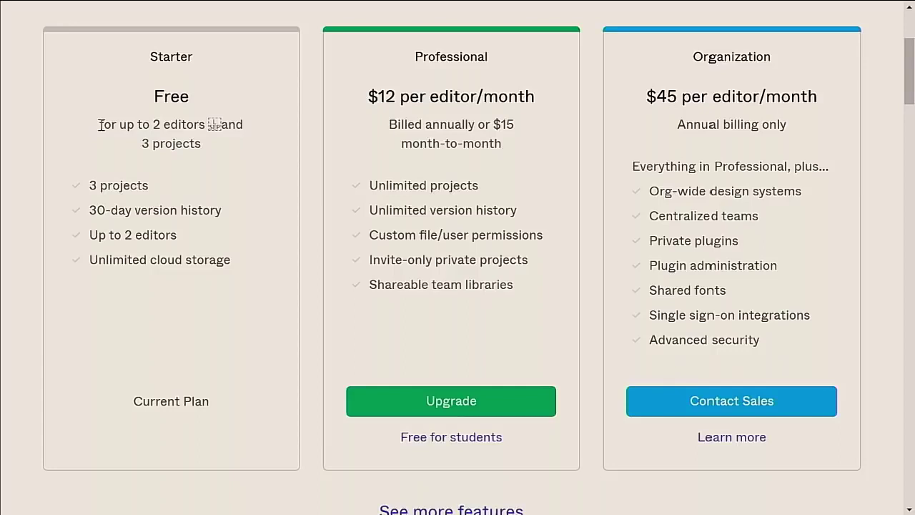
{"action": "left_click_drag", "start_coordinate": [101, 124], "coordinate": [205, 146]}
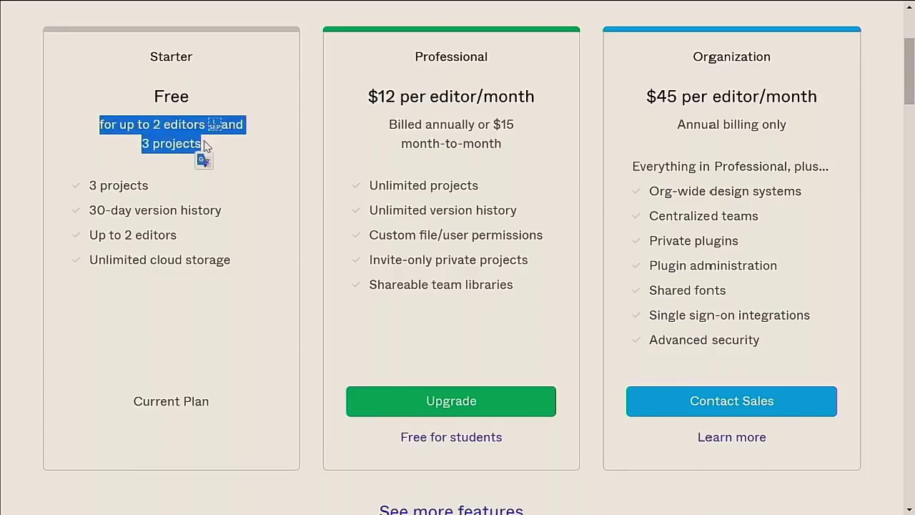
{"action": "left_click", "coordinate": [205, 146]}
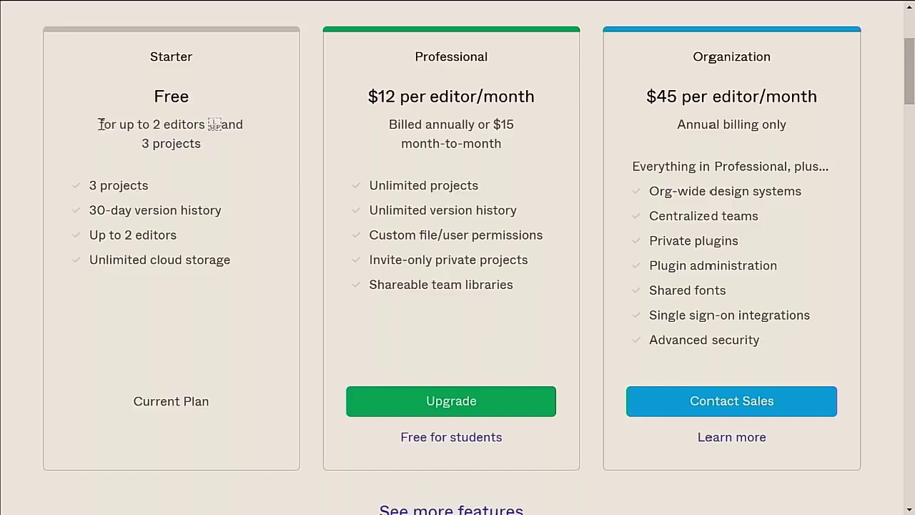
{"action": "left_click_drag", "start_coordinate": [101, 124], "coordinate": [203, 146]}
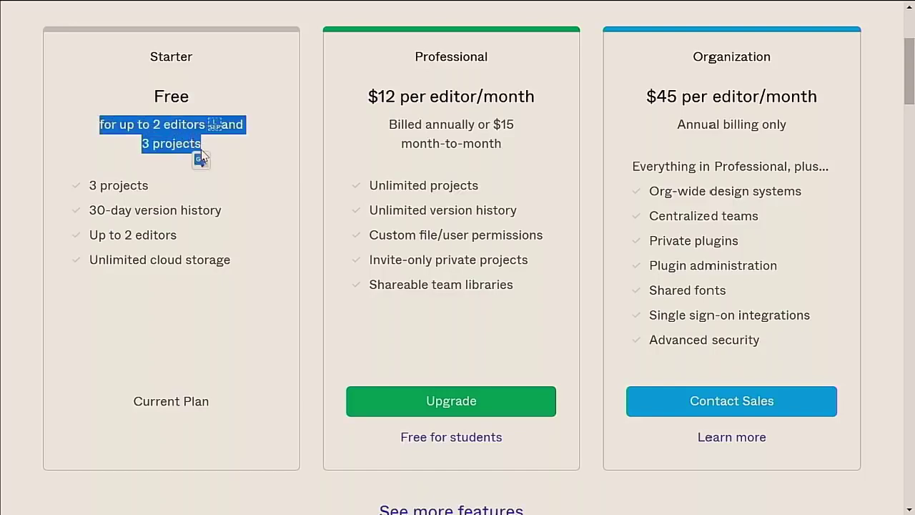
{"action": "left_click", "coordinate": [177, 144]}
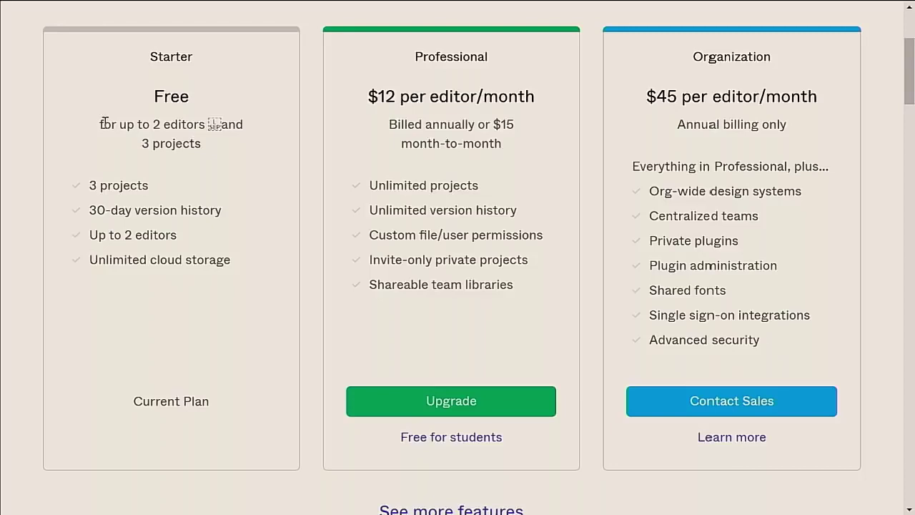
Step: Highlight Starter's 30-day version history and Unlimited cloud storage features
{"action": "triple_click", "coordinate": [107, 213]}
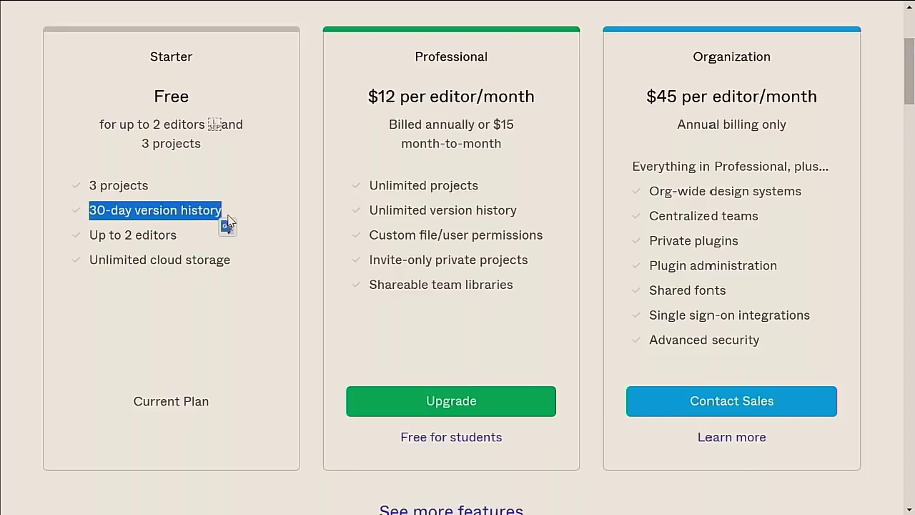
{"action": "left_click", "coordinate": [155, 210]}
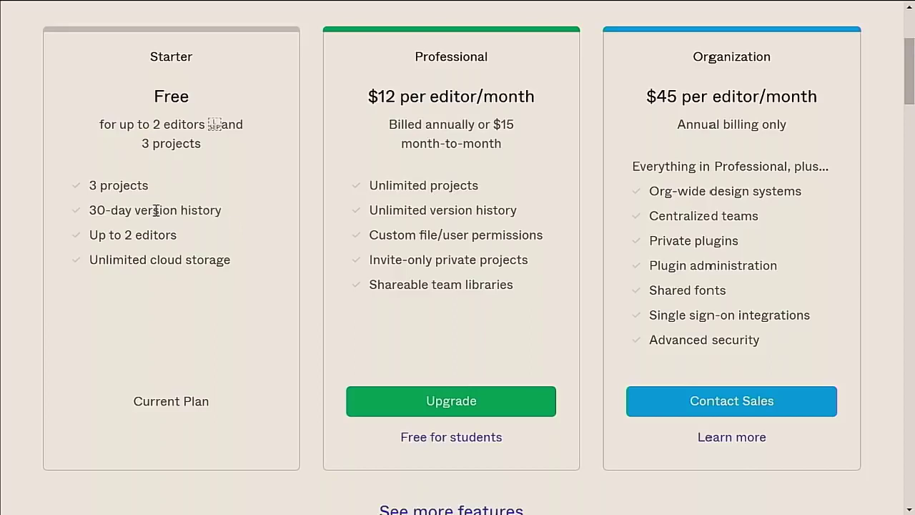
{"action": "double_click", "coordinate": [135, 258]}
{"action": "left_click", "coordinate": [136, 259]}
{"action": "double_click", "coordinate": [135, 259]}
{"action": "left_click", "coordinate": [135, 259]}
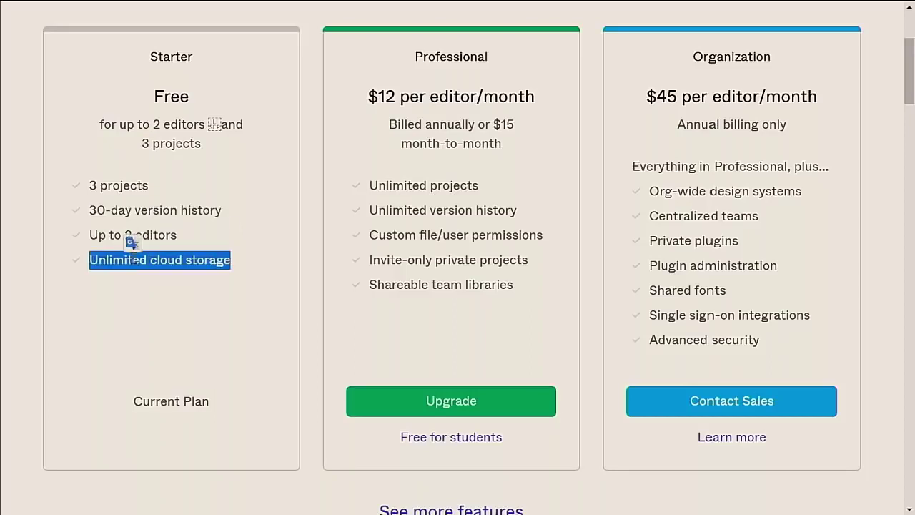
{"action": "triple_click", "coordinate": [134, 259]}
{"action": "left_click", "coordinate": [133, 259]}
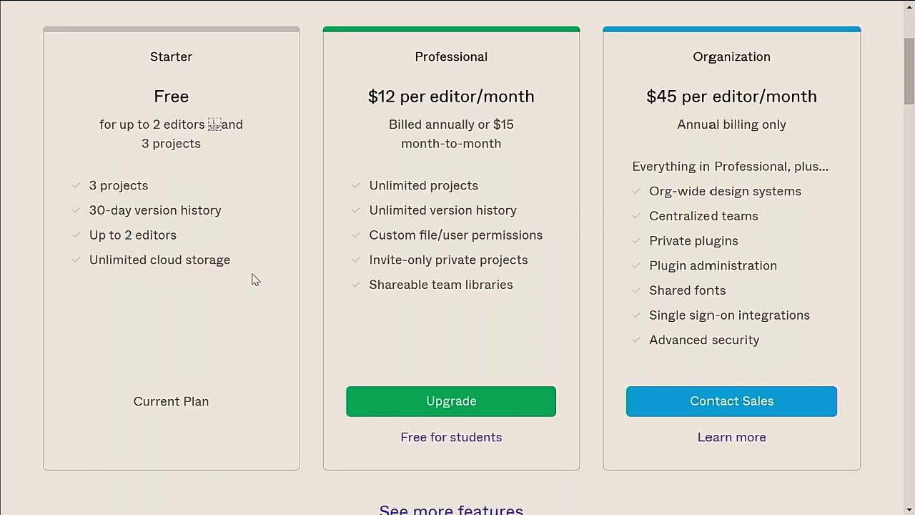
Step: Highlight Professional's unlimited version history, custom permissions and invite-only private projects features
{"action": "scroll", "coordinate": [295, 198], "scroll_direction": "down", "scroll_amount": 1}
{"action": "scroll", "coordinate": [295, 200], "scroll_direction": "up", "scroll_amount": 1}
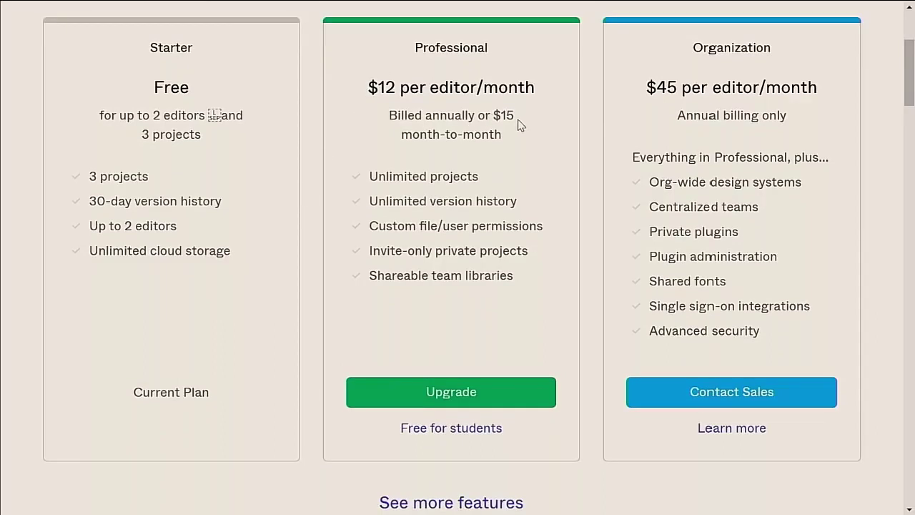
{"action": "scroll", "coordinate": [504, 118], "scroll_direction": "down", "scroll_amount": 1}
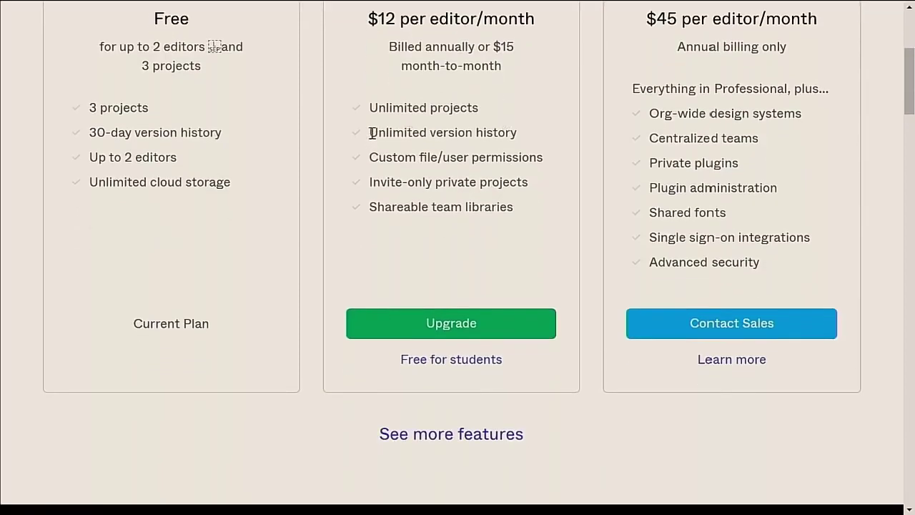
{"action": "left_click_drag", "start_coordinate": [370, 134], "coordinate": [521, 140]}
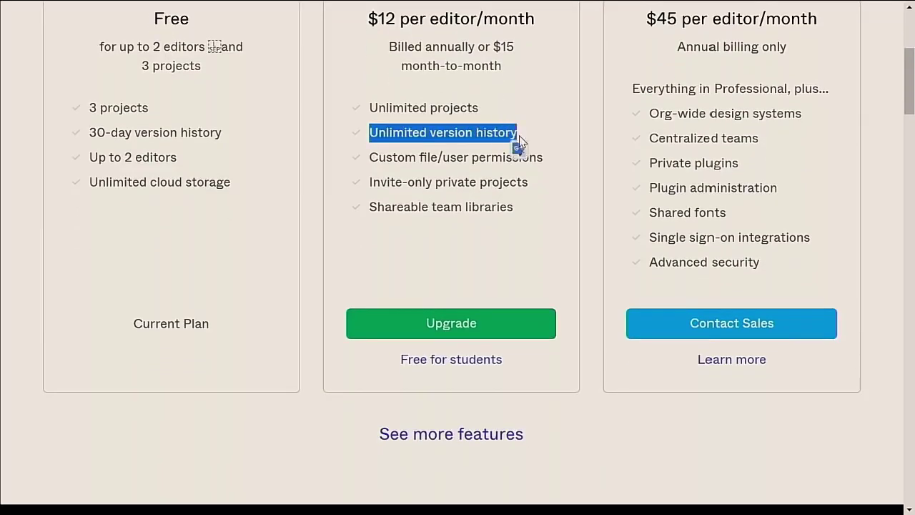
{"action": "triple_click", "coordinate": [443, 156]}
{"action": "left_click", "coordinate": [442, 152]}
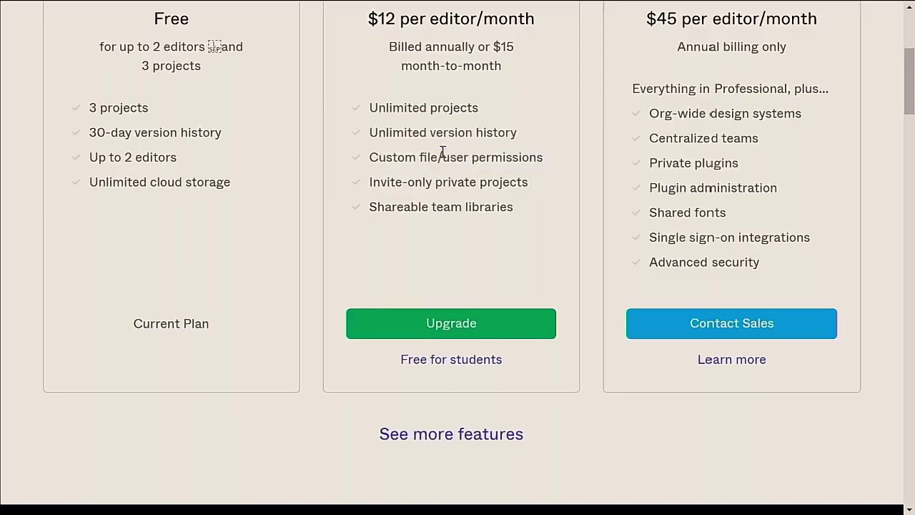
{"action": "triple_click", "coordinate": [437, 153]}
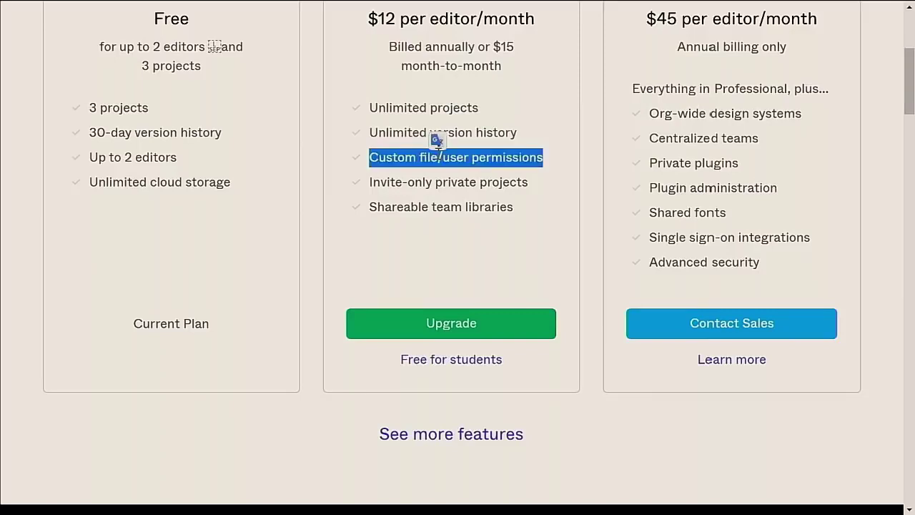
{"action": "left_click", "coordinate": [436, 152]}
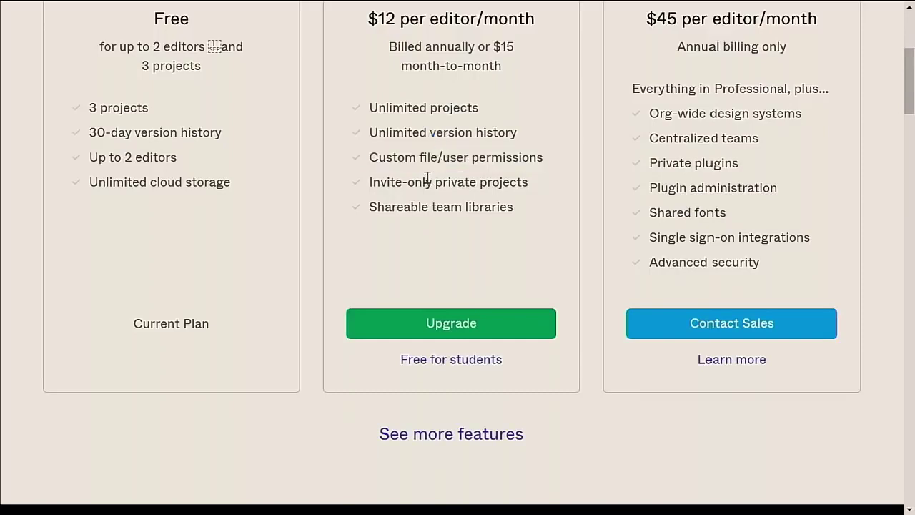
{"action": "triple_click", "coordinate": [427, 178]}
{"action": "left_click", "coordinate": [427, 178]}
Step: Highlight Professional's Shareable team libraries feature line
{"action": "scroll", "coordinate": [428, 177], "scroll_direction": "down", "scroll_amount": 1}
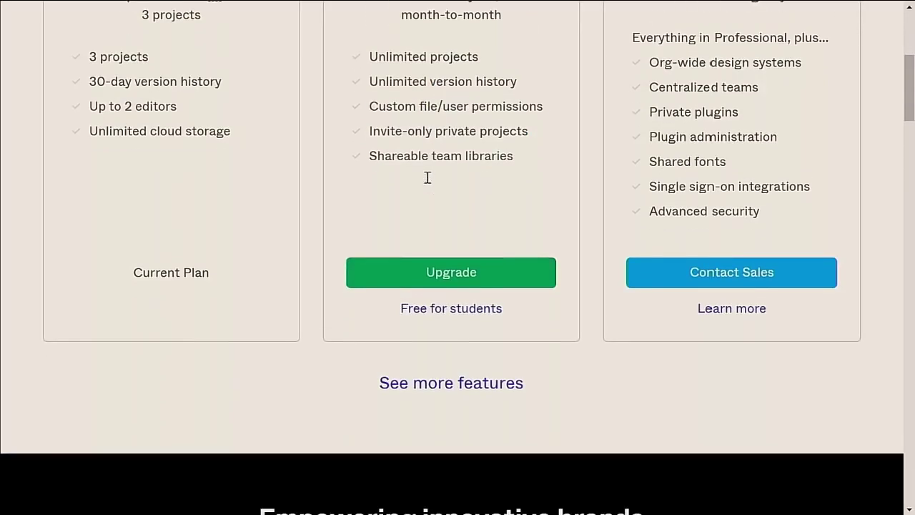
{"action": "scroll", "coordinate": [427, 177], "scroll_direction": "up", "scroll_amount": 1}
{"action": "triple_click", "coordinate": [402, 188]}
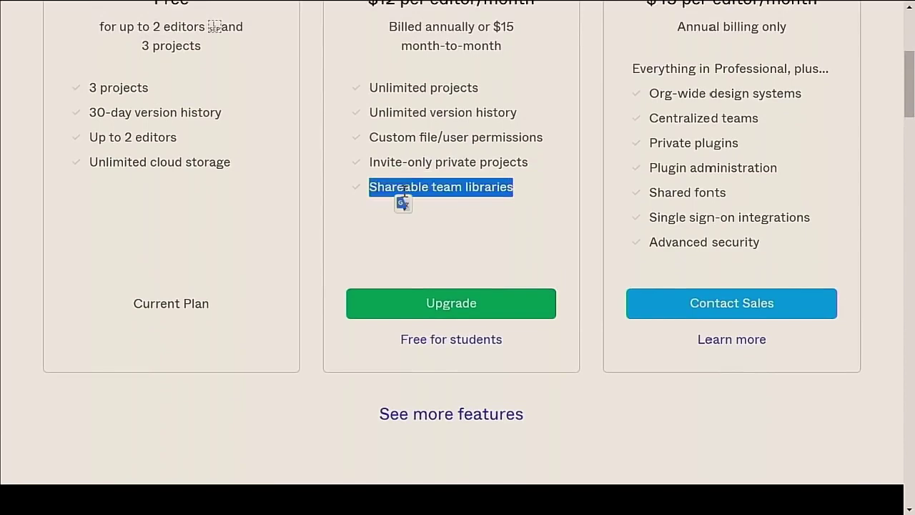
{"action": "left_click", "coordinate": [401, 189]}
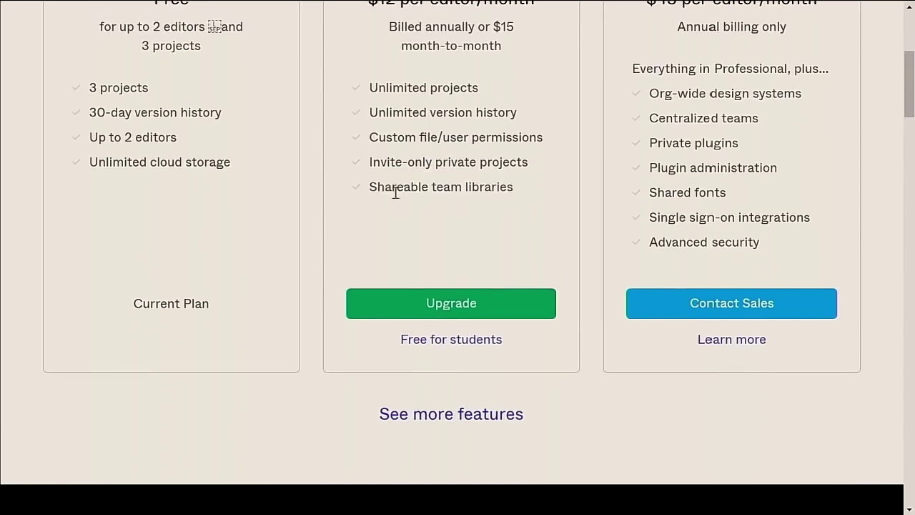
{"action": "left_click_drag", "start_coordinate": [372, 187], "coordinate": [512, 187]}
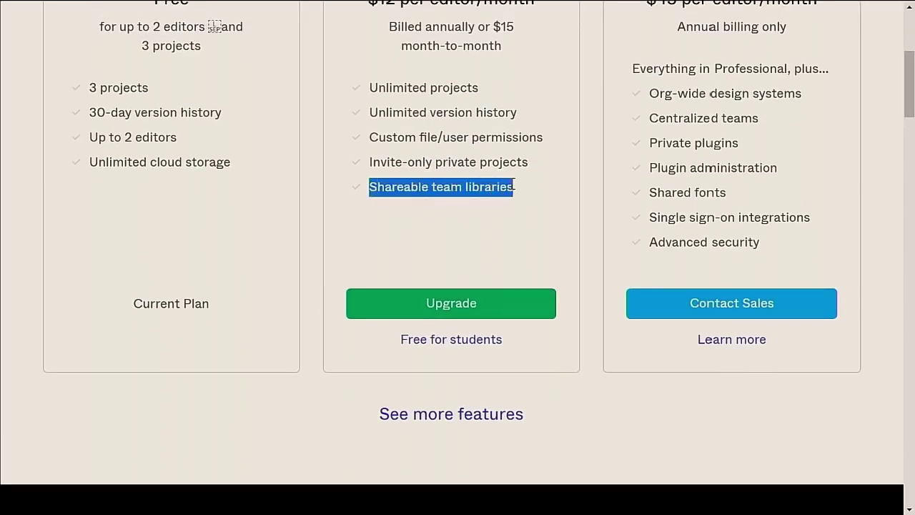
{"action": "double_click", "coordinate": [472, 187]}
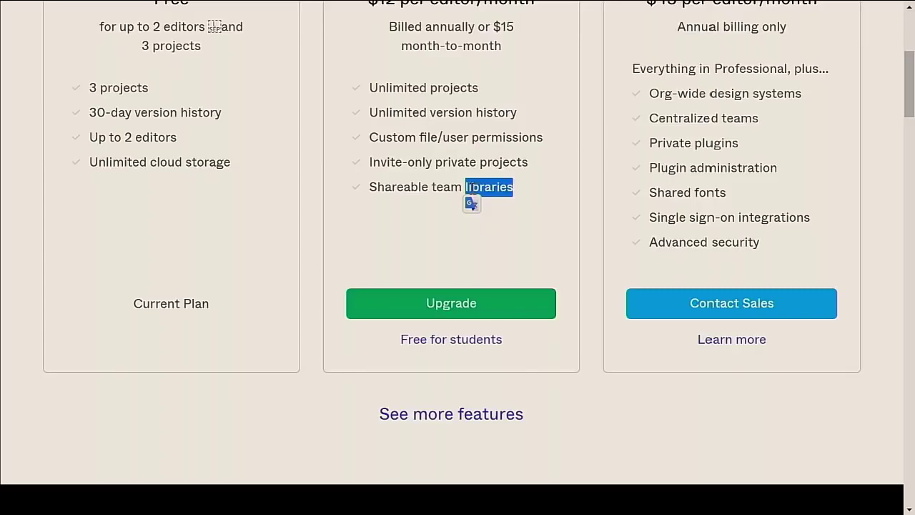
{"action": "triple_click", "coordinate": [472, 187]}
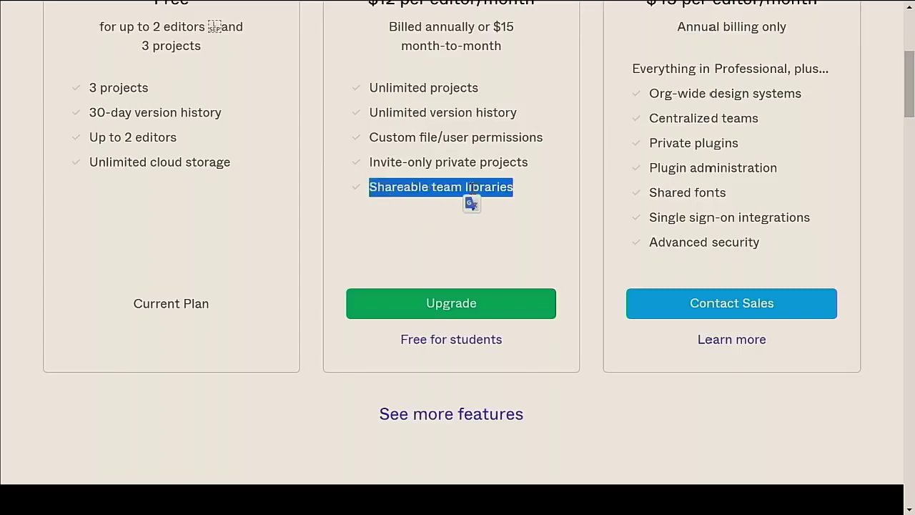
{"action": "left_click", "coordinate": [569, 193]}
Step: Highlight the Organization plan features from Shared fonts to Advanced security
{"action": "scroll", "coordinate": [569, 193], "scroll_direction": "up", "scroll_amount": 2}
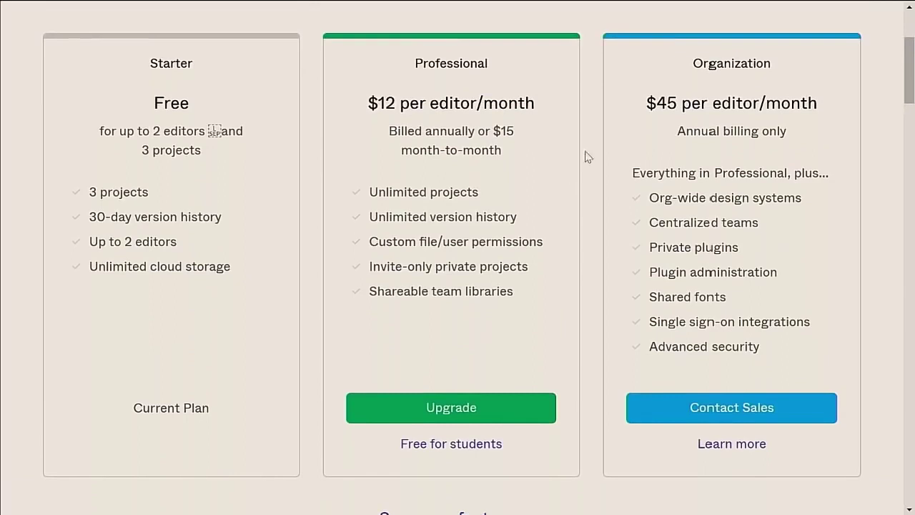
{"action": "scroll", "coordinate": [601, 108], "scroll_direction": "down", "scroll_amount": 1}
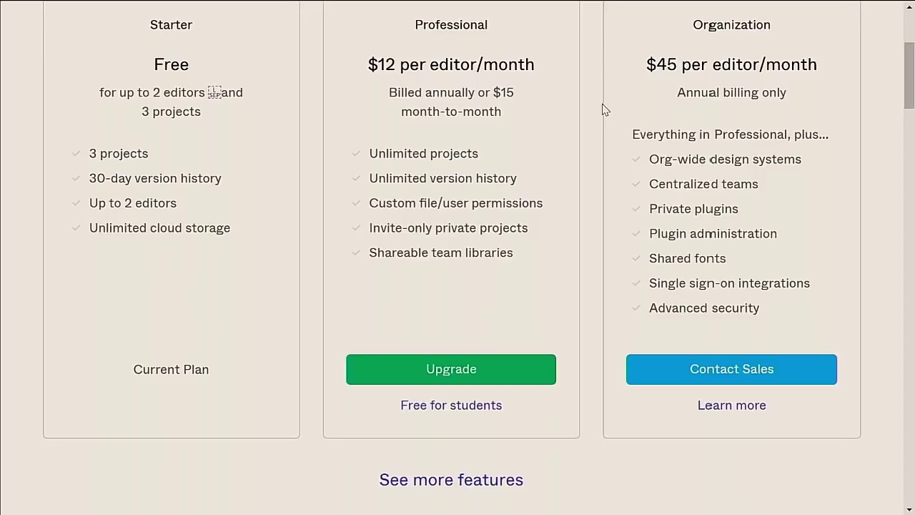
{"action": "scroll", "coordinate": [602, 109], "scroll_direction": "down", "scroll_amount": 2}
{"action": "scroll", "coordinate": [603, 108], "scroll_direction": "down", "scroll_amount": 2}
{"action": "scroll", "coordinate": [603, 108], "scroll_direction": "down", "scroll_amount": 2}
{"action": "scroll", "coordinate": [603, 109], "scroll_direction": "up", "scroll_amount": 2}
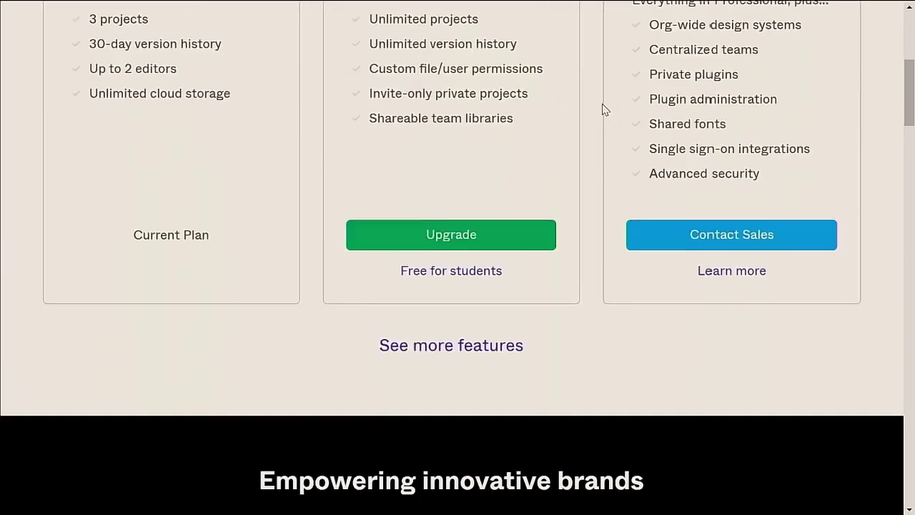
{"action": "scroll", "coordinate": [602, 107], "scroll_direction": "up", "scroll_amount": 3}
{"action": "scroll", "coordinate": [603, 107], "scroll_direction": "down", "scroll_amount": 1}
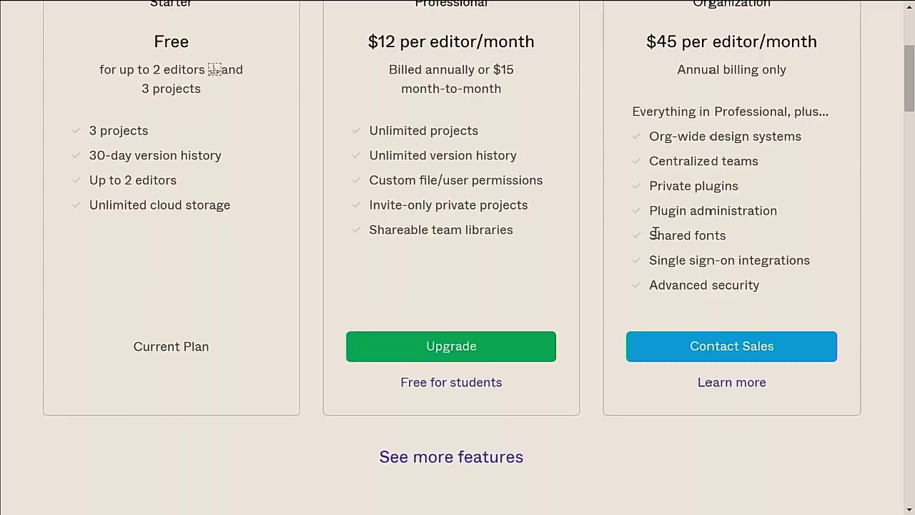
{"action": "left_click_drag", "start_coordinate": [657, 235], "coordinate": [769, 280]}
{"action": "left_click", "coordinate": [770, 284]}
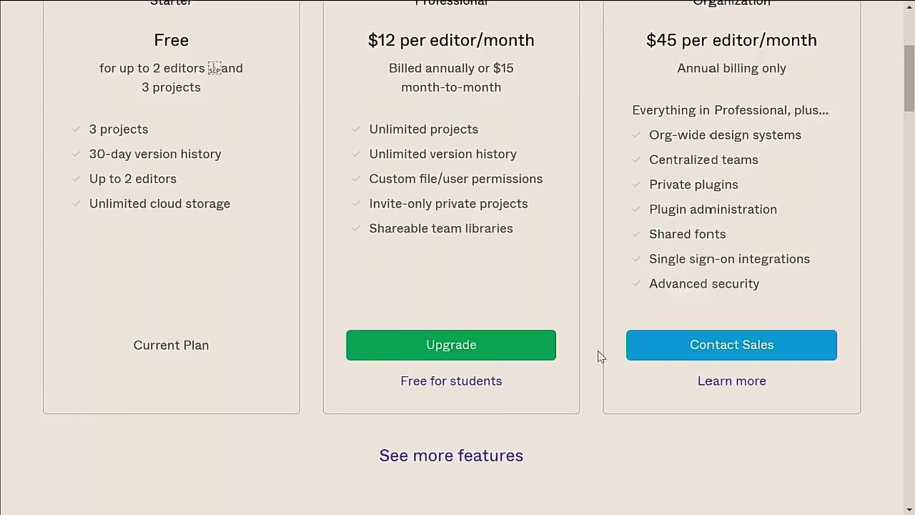
Step: Scroll through the full Features comparison table and page footer, then back up
{"action": "scroll", "coordinate": [599, 356], "scroll_direction": "down", "scroll_amount": 5}
{"action": "scroll", "coordinate": [598, 351], "scroll_direction": "down", "scroll_amount": 3}
{"action": "scroll", "coordinate": [599, 351], "scroll_direction": "down", "scroll_amount": 3}
{"action": "scroll", "coordinate": [598, 351], "scroll_direction": "down", "scroll_amount": 7}
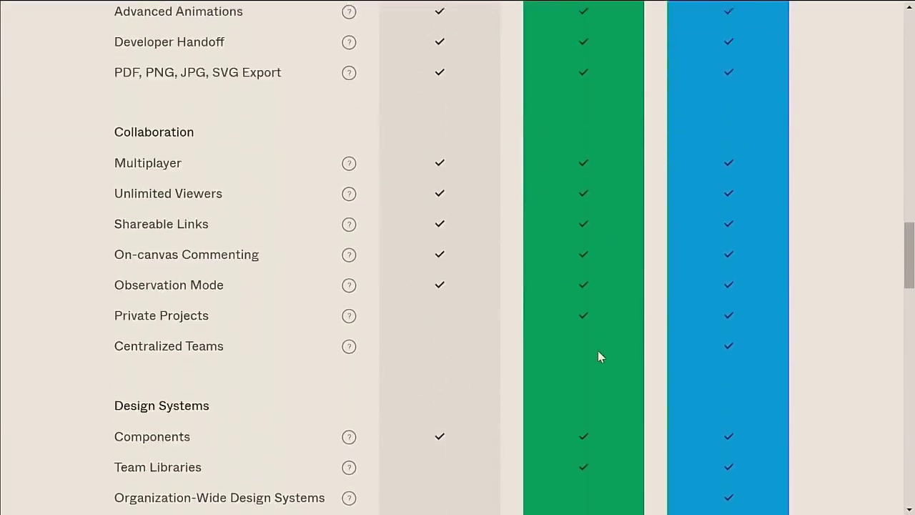
{"action": "scroll", "coordinate": [599, 351], "scroll_direction": "down", "scroll_amount": 5}
{"action": "scroll", "coordinate": [599, 351], "scroll_direction": "down", "scroll_amount": 6}
{"action": "scroll", "coordinate": [600, 355], "scroll_direction": "down", "scroll_amount": 5}
{"action": "scroll", "coordinate": [599, 355], "scroll_direction": "down", "scroll_amount": 5}
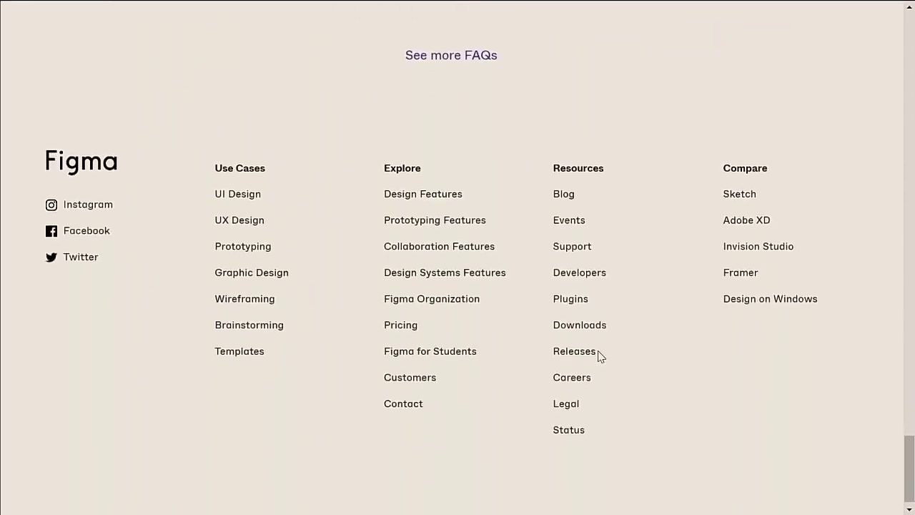
{"action": "scroll", "coordinate": [599, 355], "scroll_direction": "up", "scroll_amount": 2}
{"action": "scroll", "coordinate": [599, 356], "scroll_direction": "up", "scroll_amount": 15}
{"action": "scroll", "coordinate": [599, 356], "scroll_direction": "up", "scroll_amount": 8}
{"action": "scroll", "coordinate": [599, 356], "scroll_direction": "up", "scroll_amount": 5}
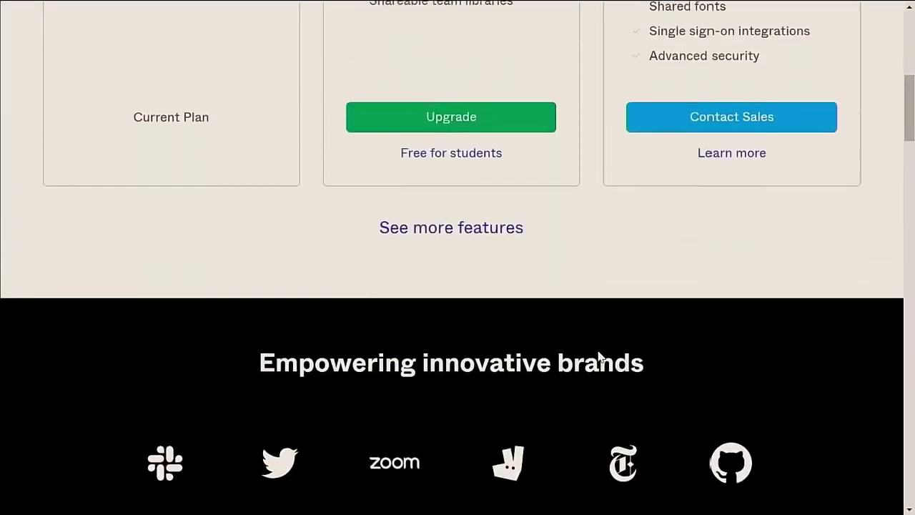
{"action": "scroll", "coordinate": [600, 356], "scroll_direction": "up", "scroll_amount": 6}
Step: Glance at the Notion notes, then return to the 'Pricing for Figma' browser tab
{"action": "key", "text": "alt+Tab"}
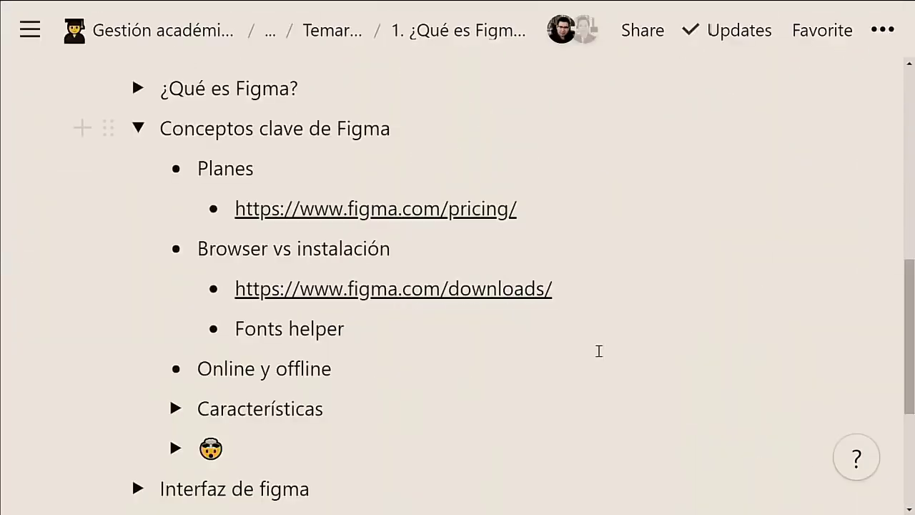
{"action": "scroll", "coordinate": [599, 351], "scroll_direction": "down", "scroll_amount": 1}
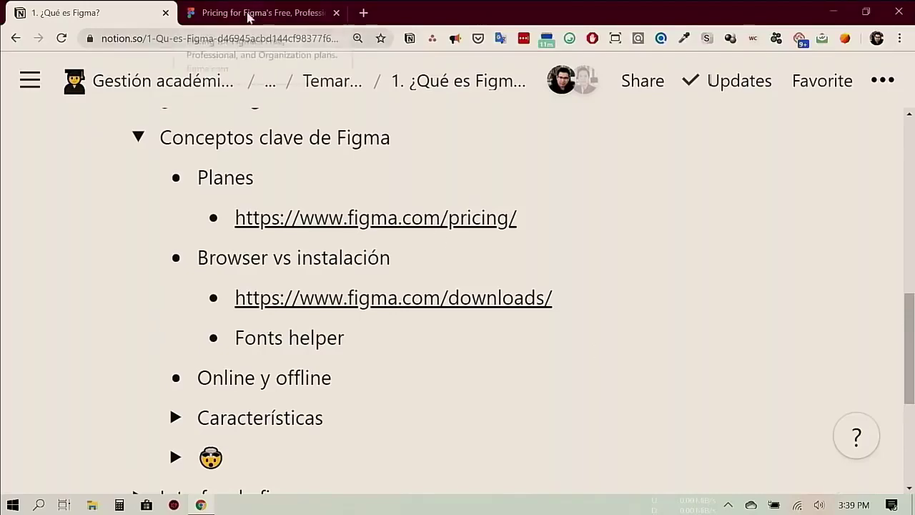
{"action": "left_click", "coordinate": [249, 14]}
Step: Go to figma.com and open the 'Figma desde cero' file from the recent files
{"action": "left_click", "coordinate": [223, 32]}
{"action": "type", "text": "f"}
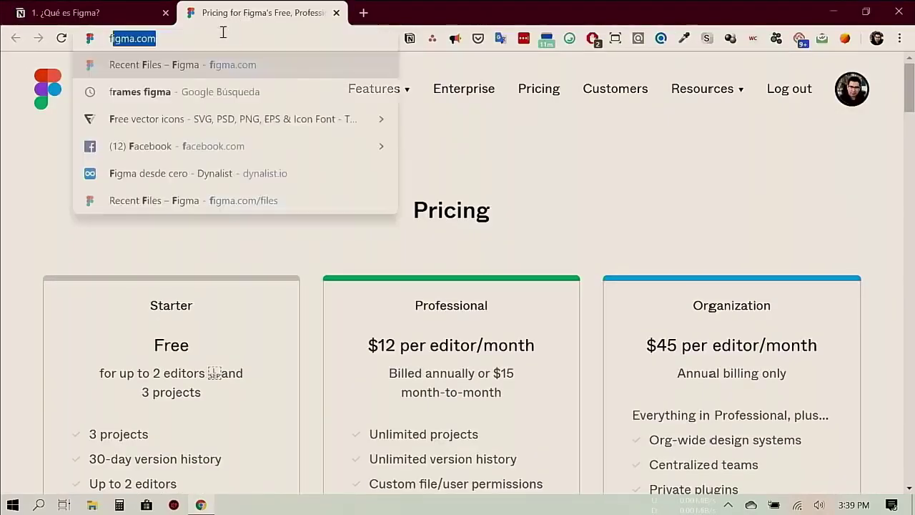
{"action": "type", "text": "igma.co"}
{"action": "key", "text": "Return"}
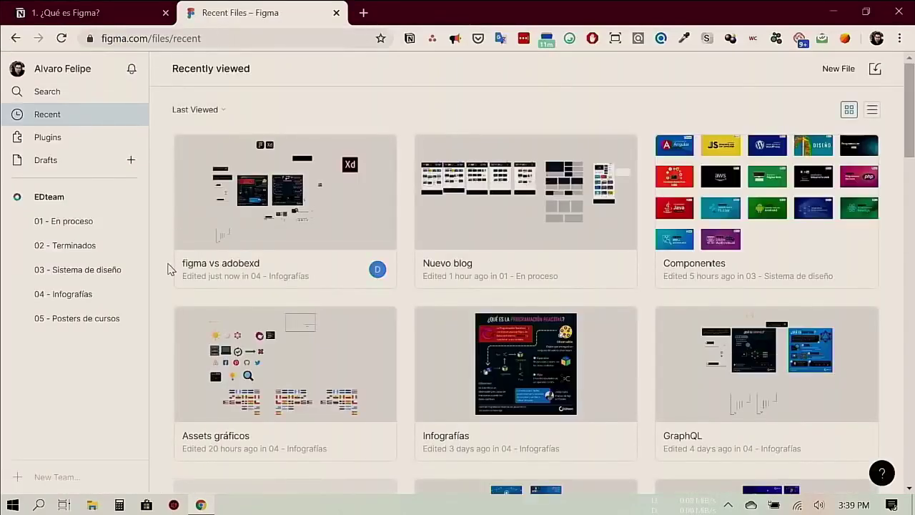
{"action": "scroll", "coordinate": [170, 269], "scroll_direction": "down", "scroll_amount": 5}
{"action": "scroll", "coordinate": [170, 269], "scroll_direction": "up", "scroll_amount": 5}
{"action": "scroll", "coordinate": [170, 269], "scroll_direction": "up", "scroll_amount": 5}
{"action": "scroll", "coordinate": [170, 269], "scroll_direction": "up", "scroll_amount": 3}
{"action": "scroll", "coordinate": [750, 362], "scroll_direction": "down", "scroll_amount": 3}
{"action": "scroll", "coordinate": [751, 363], "scroll_direction": "down", "scroll_amount": 1}
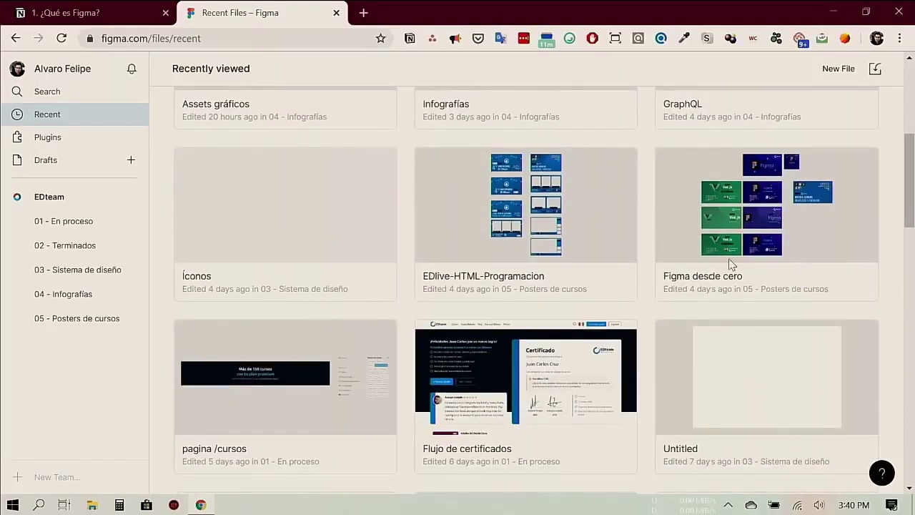
{"action": "left_click", "coordinate": [713, 218]}
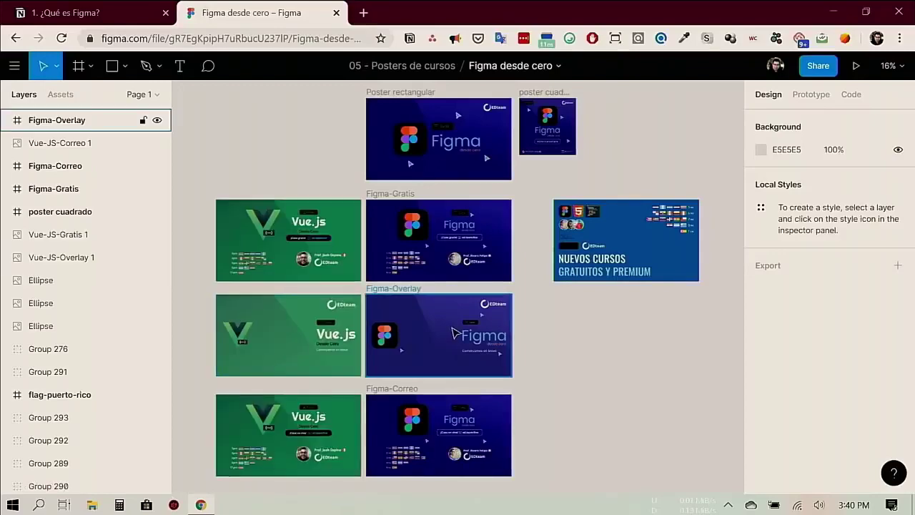
{"action": "scroll", "coordinate": [403, 327], "scroll_direction": "up", "scroll_amount": 2}
{"action": "scroll", "coordinate": [455, 333], "scroll_direction": "up", "scroll_amount": 10}
{"action": "scroll", "coordinate": [455, 333], "scroll_direction": "down", "scroll_amount": 10}
{"action": "scroll", "coordinate": [456, 333], "scroll_direction": "up", "scroll_amount": 4}
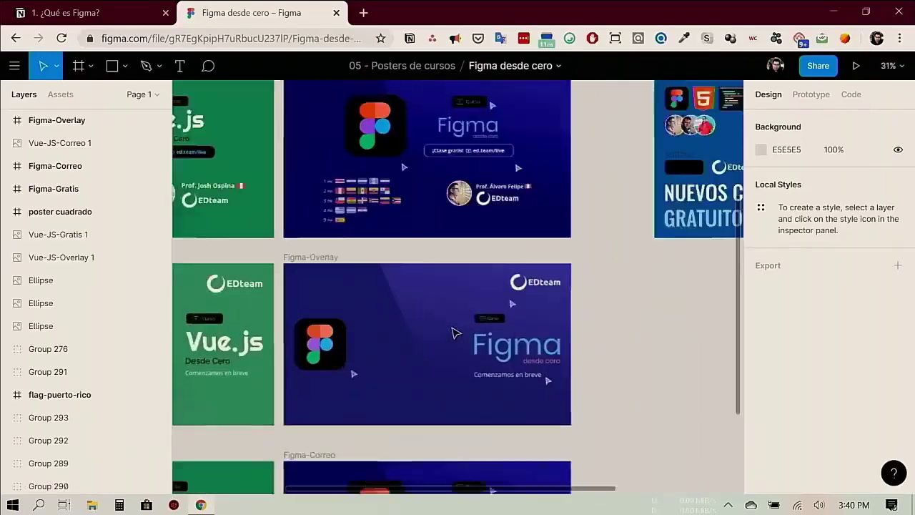
{"action": "scroll", "coordinate": [455, 333], "scroll_direction": "up", "scroll_amount": 3}
{"action": "scroll", "coordinate": [455, 333], "scroll_direction": "up", "scroll_amount": 2}
{"action": "key", "text": "shift+1"}
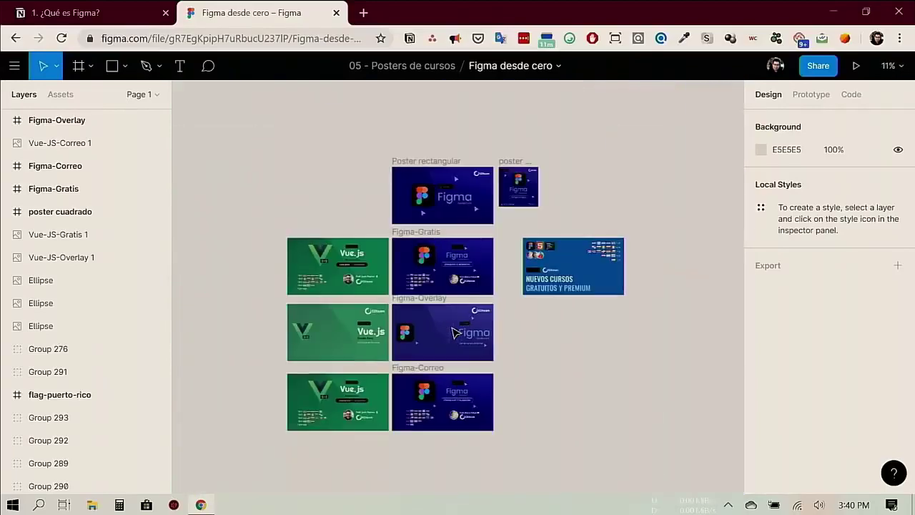
{"action": "scroll", "coordinate": [455, 332], "scroll_direction": "up", "scroll_amount": 3}
{"action": "scroll", "coordinate": [455, 332], "scroll_direction": "up", "scroll_amount": 3}
{"action": "scroll", "coordinate": [455, 333], "scroll_direction": "up", "scroll_amount": 2}
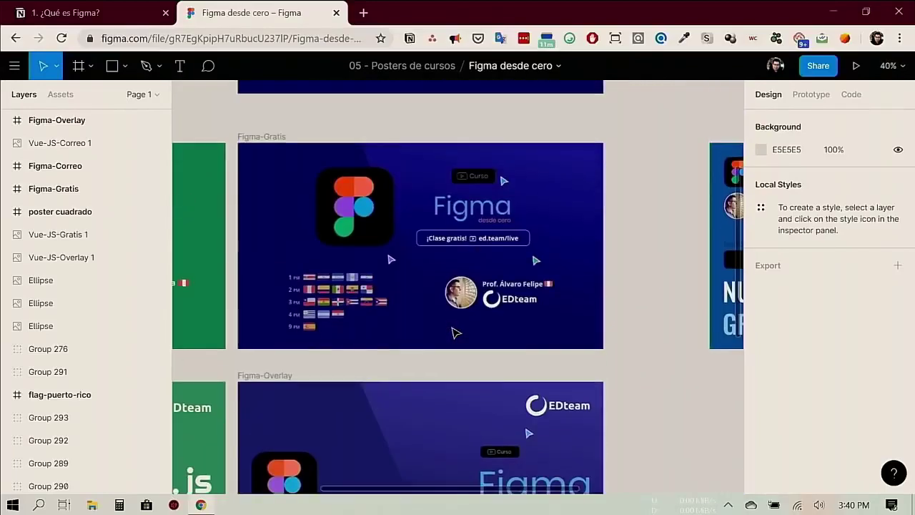
{"action": "scroll", "coordinate": [456, 332], "scroll_direction": "up", "scroll_amount": 3}
{"action": "scroll", "coordinate": [456, 333], "scroll_direction": "up", "scroll_amount": 2}
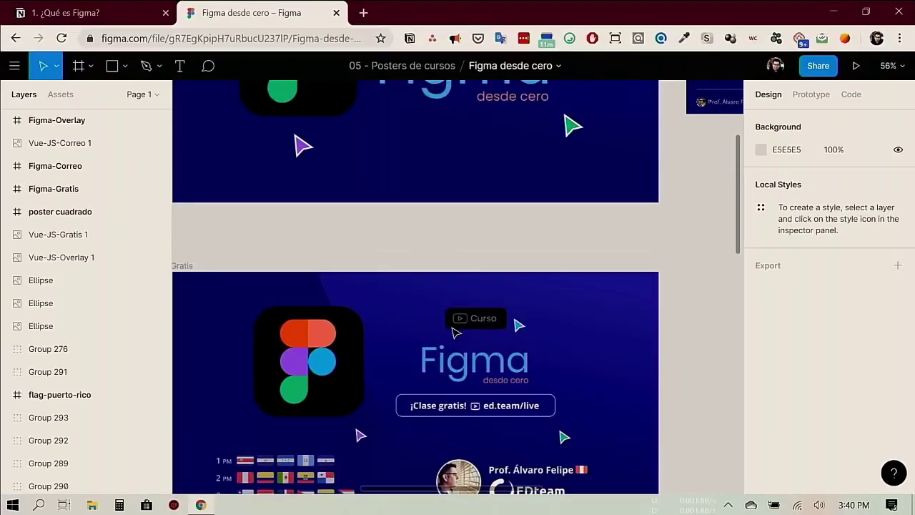
{"action": "scroll", "coordinate": [453, 332], "scroll_direction": "up", "scroll_amount": 4}
{"action": "scroll", "coordinate": [453, 332], "scroll_direction": "up", "scroll_amount": 2}
{"action": "scroll", "coordinate": [455, 333], "scroll_direction": "up", "scroll_amount": 1}
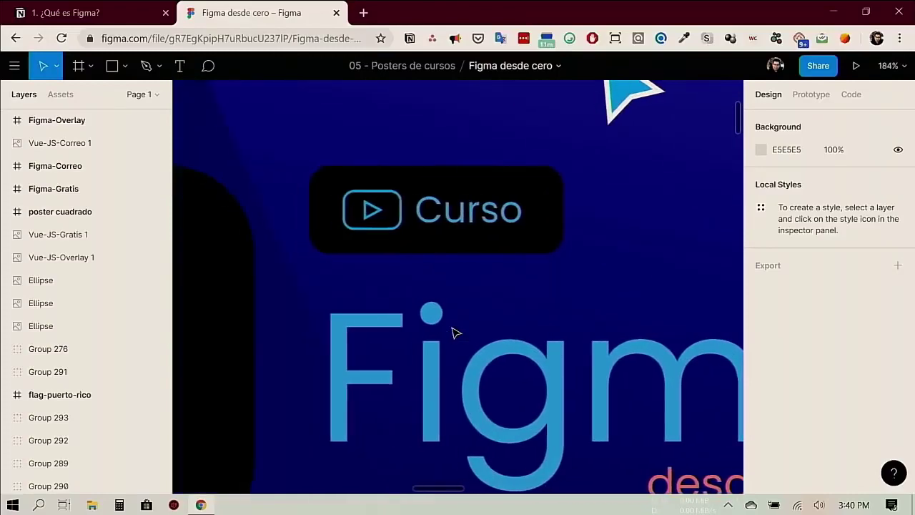
{"action": "scroll", "coordinate": [455, 333], "scroll_direction": "up", "scroll_amount": 3}
{"action": "scroll", "coordinate": [455, 332], "scroll_direction": "up", "scroll_amount": 1}
{"action": "scroll", "coordinate": [456, 333], "scroll_direction": "up", "scroll_amount": 2}
{"action": "scroll", "coordinate": [455, 332], "scroll_direction": "down", "scroll_amount": 2}
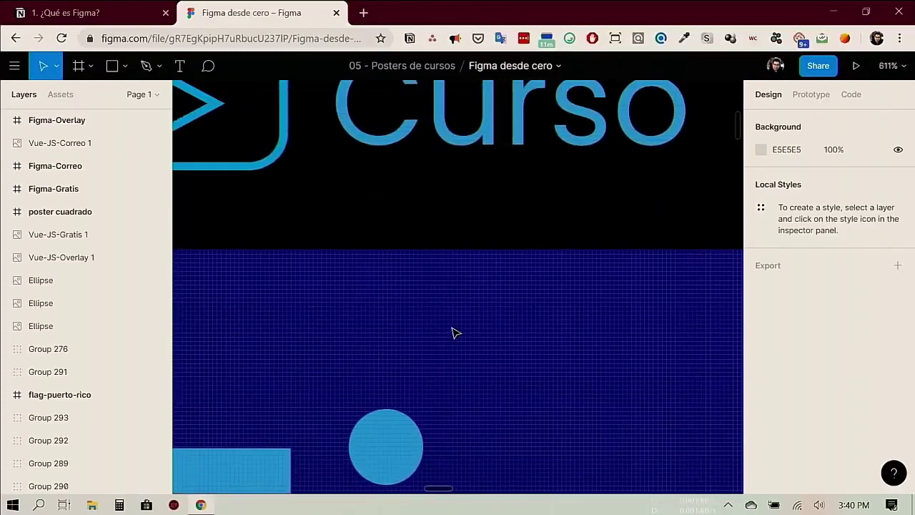
{"action": "scroll", "coordinate": [456, 333], "scroll_direction": "down", "scroll_amount": 1}
{"action": "scroll", "coordinate": [455, 333], "scroll_direction": "down", "scroll_amount": 4}
{"action": "scroll", "coordinate": [454, 332], "scroll_direction": "up", "scroll_amount": 1}
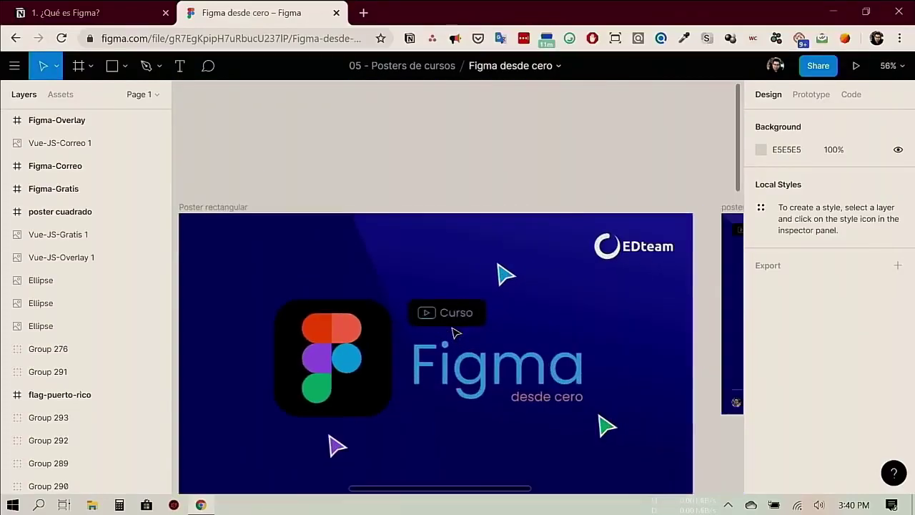
{"action": "scroll", "coordinate": [382, 190], "scroll_direction": "up", "scroll_amount": 2}
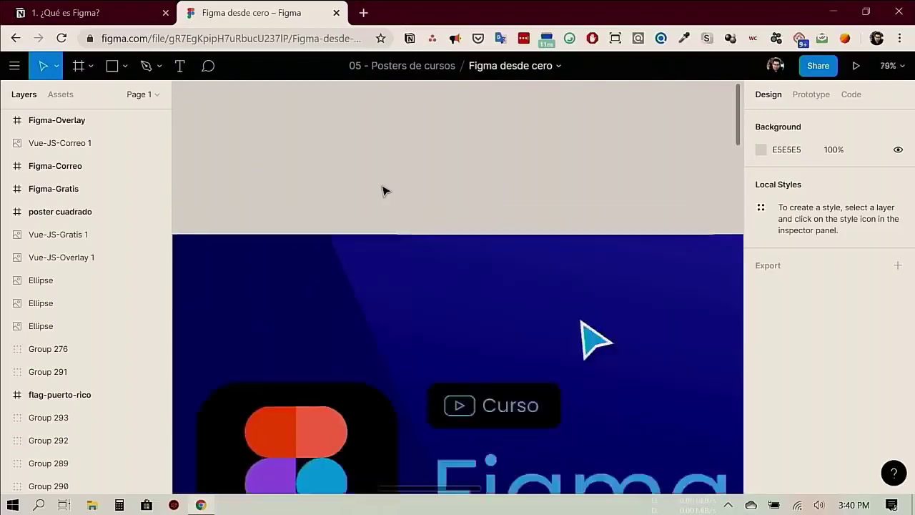
{"action": "scroll", "coordinate": [382, 190], "scroll_direction": "up", "scroll_amount": 2}
{"action": "scroll", "coordinate": [383, 191], "scroll_direction": "down", "scroll_amount": 1}
{"action": "scroll", "coordinate": [383, 190], "scroll_direction": "down", "scroll_amount": 3}
{"action": "scroll", "coordinate": [382, 190], "scroll_direction": "down", "scroll_amount": 3}
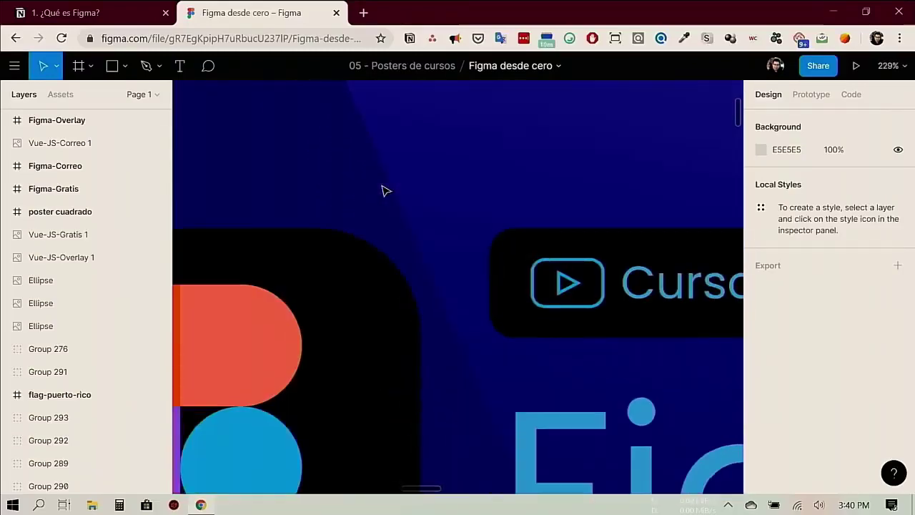
{"action": "scroll", "coordinate": [383, 190], "scroll_direction": "down", "scroll_amount": 5}
{"action": "scroll", "coordinate": [382, 190], "scroll_direction": "up", "scroll_amount": 8}
{"action": "scroll", "coordinate": [382, 190], "scroll_direction": "down", "scroll_amount": 2}
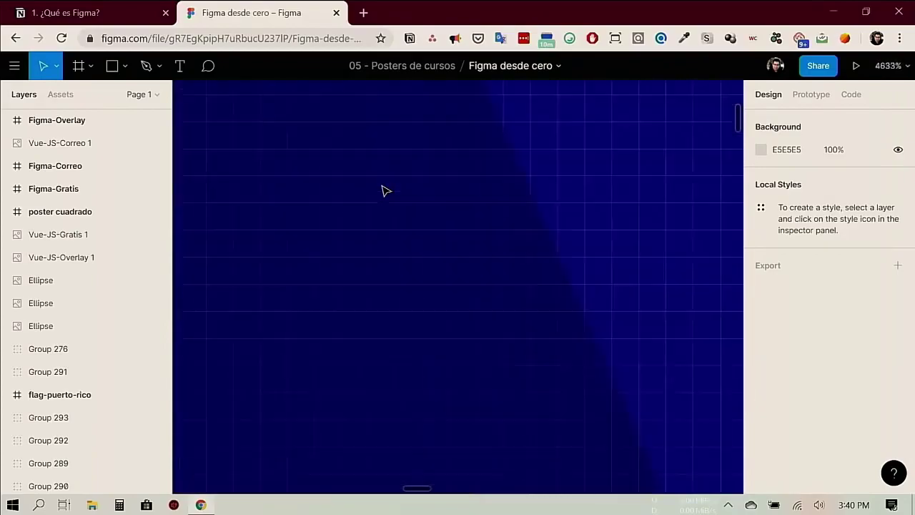
{"action": "scroll", "coordinate": [383, 191], "scroll_direction": "down", "scroll_amount": 5}
{"action": "scroll", "coordinate": [382, 190], "scroll_direction": "up", "scroll_amount": 4}
{"action": "scroll", "coordinate": [382, 190], "scroll_direction": "up", "scroll_amount": 4}
{"action": "scroll", "coordinate": [383, 190], "scroll_direction": "down", "scroll_amount": 6}
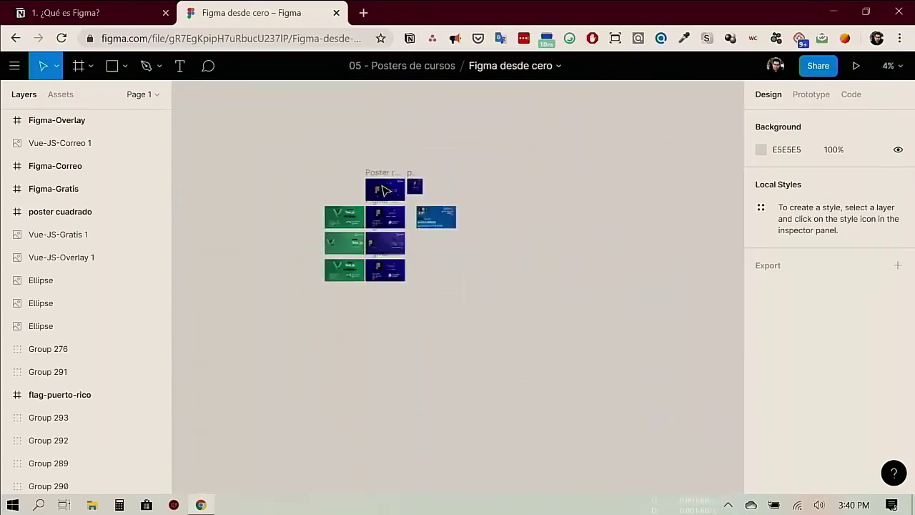
{"action": "scroll", "coordinate": [382, 190], "scroll_direction": "up", "scroll_amount": 7}
{"action": "scroll", "coordinate": [383, 190], "scroll_direction": "down", "scroll_amount": 5}
{"action": "scroll", "coordinate": [383, 190], "scroll_direction": "up", "scroll_amount": 1}
{"action": "scroll", "coordinate": [383, 190], "scroll_direction": "up", "scroll_amount": 8}
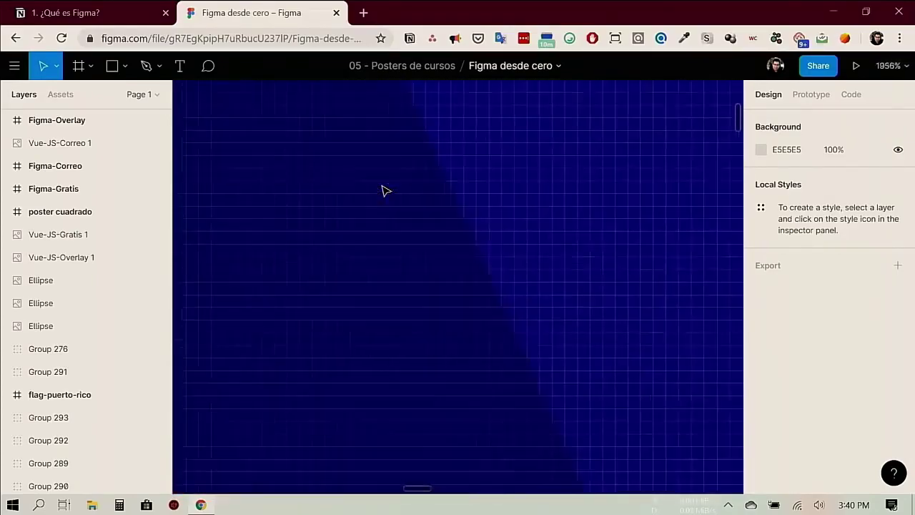
{"action": "scroll", "coordinate": [382, 190], "scroll_direction": "down", "scroll_amount": 7}
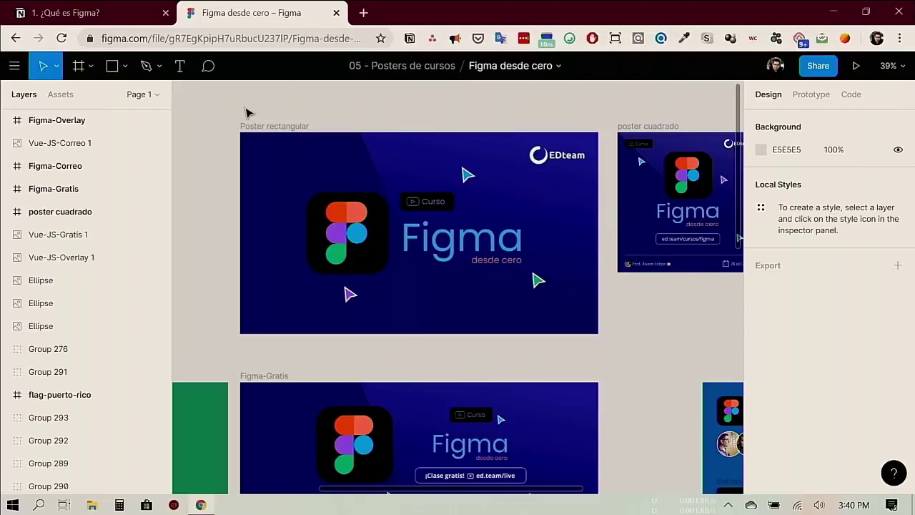
{"action": "scroll", "coordinate": [247, 112], "scroll_direction": "up", "scroll_amount": 3}
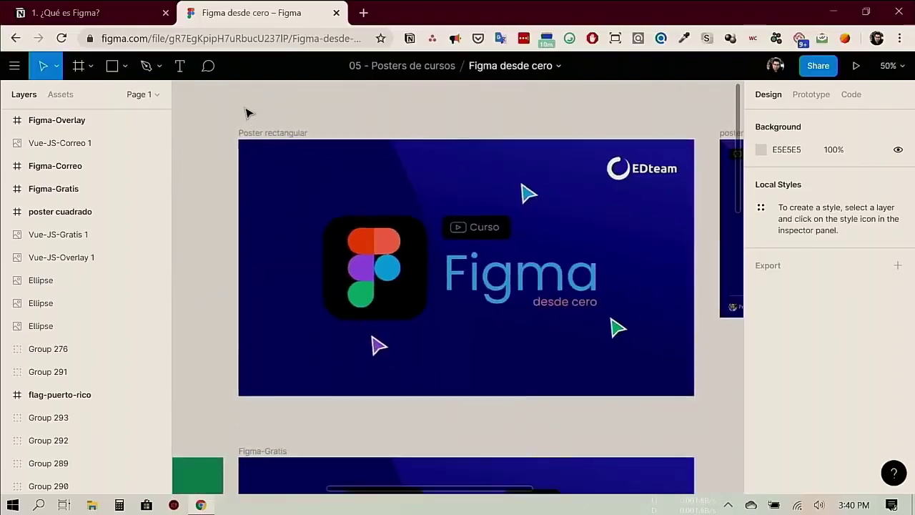
Step: Switch between the Figma file and Notion tabs, settling on the Conceptos clave de Figma notes
{"action": "left_click", "coordinate": [136, 13]}
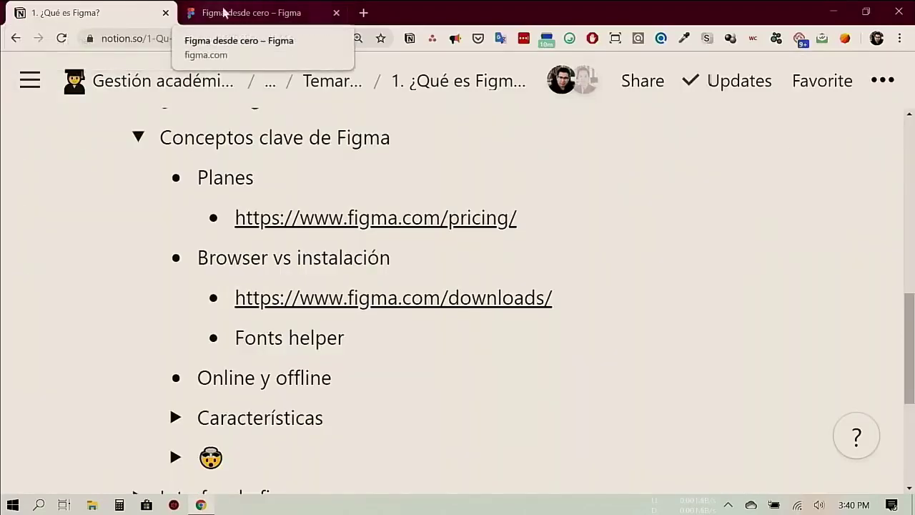
{"action": "left_click", "coordinate": [224, 13]}
{"action": "left_click", "coordinate": [102, 12]}
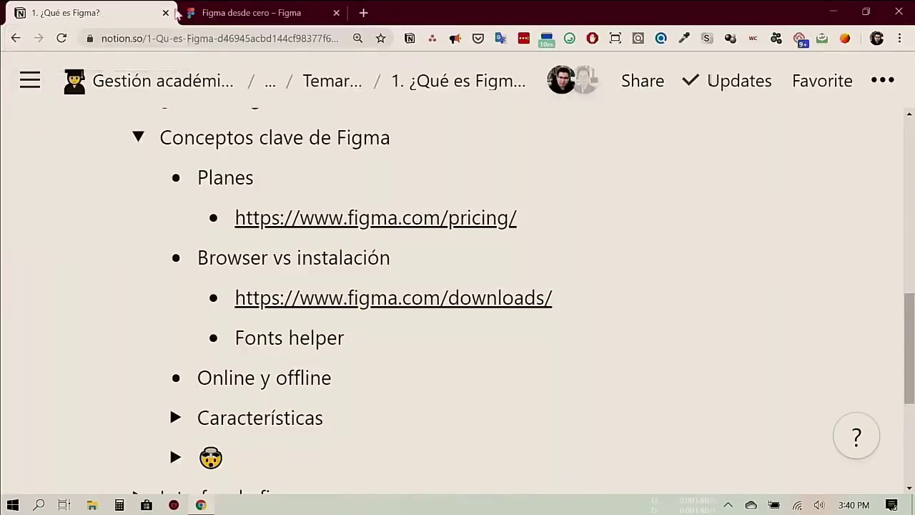
{"action": "left_click", "coordinate": [235, 12]}
{"action": "left_click", "coordinate": [143, 11]}
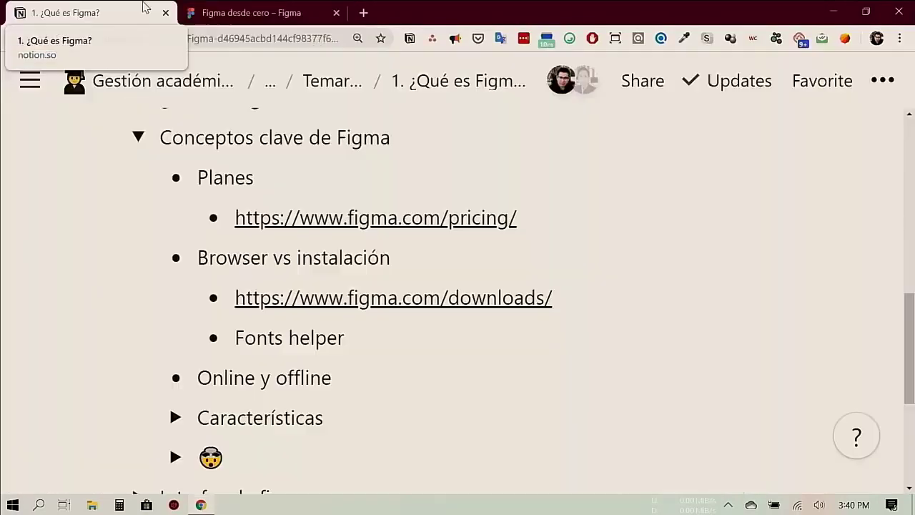
{"action": "left_click", "coordinate": [212, 17]}
{"action": "left_click", "coordinate": [96, 17]}
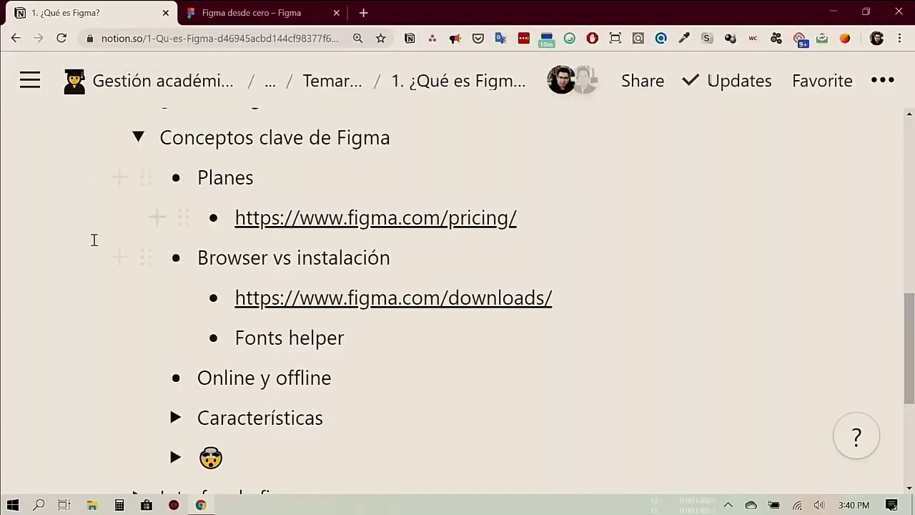
{"action": "scroll", "coordinate": [93, 239], "scroll_direction": "down", "scroll_amount": 3}
{"action": "scroll", "coordinate": [93, 240], "scroll_direction": "up", "scroll_amount": 1}
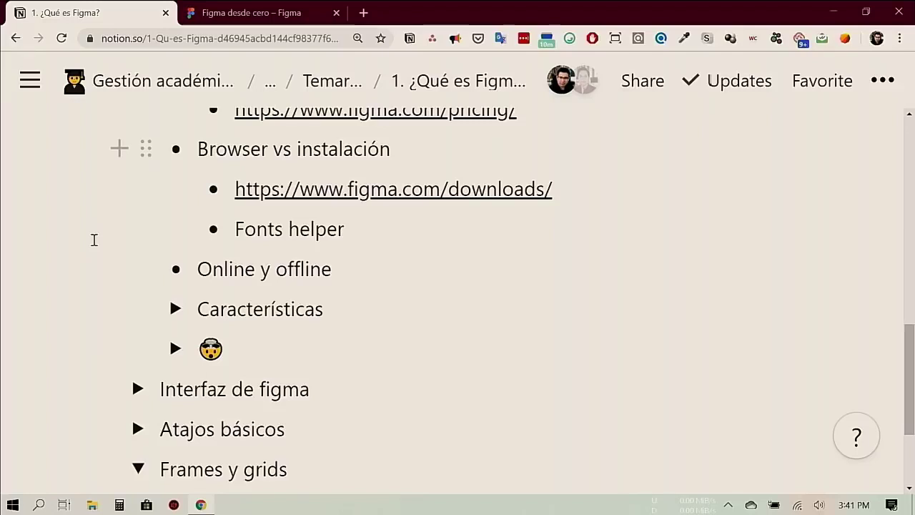
{"action": "scroll", "coordinate": [333, 226], "scroll_direction": "up", "scroll_amount": 1}
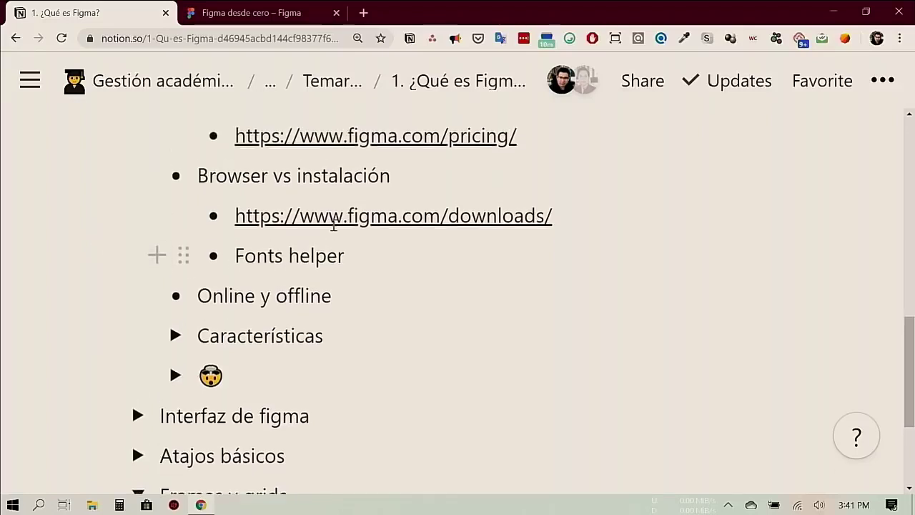
Step: Open the figma.com/downloads link from the notes and browse its desktop apps and font installers
{"action": "left_click", "coordinate": [333, 230]}
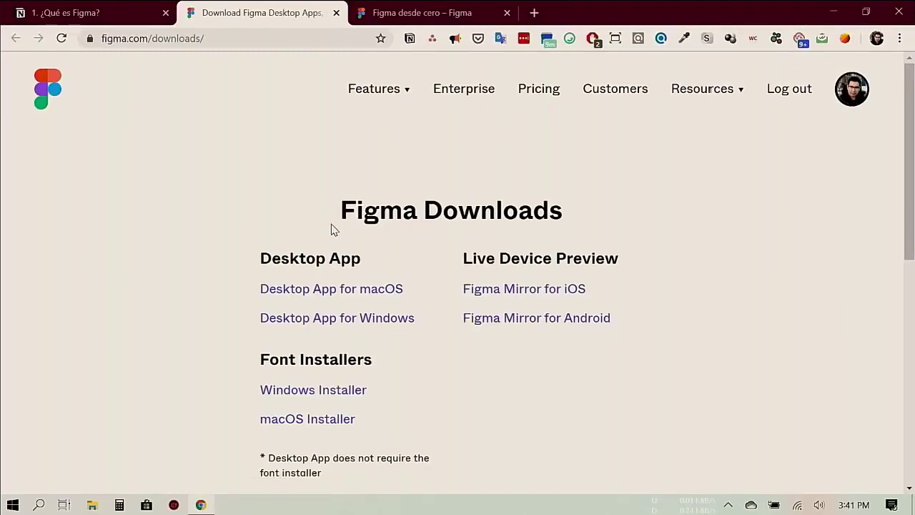
{"action": "scroll", "coordinate": [331, 228], "scroll_direction": "down", "scroll_amount": 3}
{"action": "scroll", "coordinate": [331, 221], "scroll_direction": "up", "scroll_amount": 1}
{"action": "scroll", "coordinate": [332, 226], "scroll_direction": "up", "scroll_amount": 1}
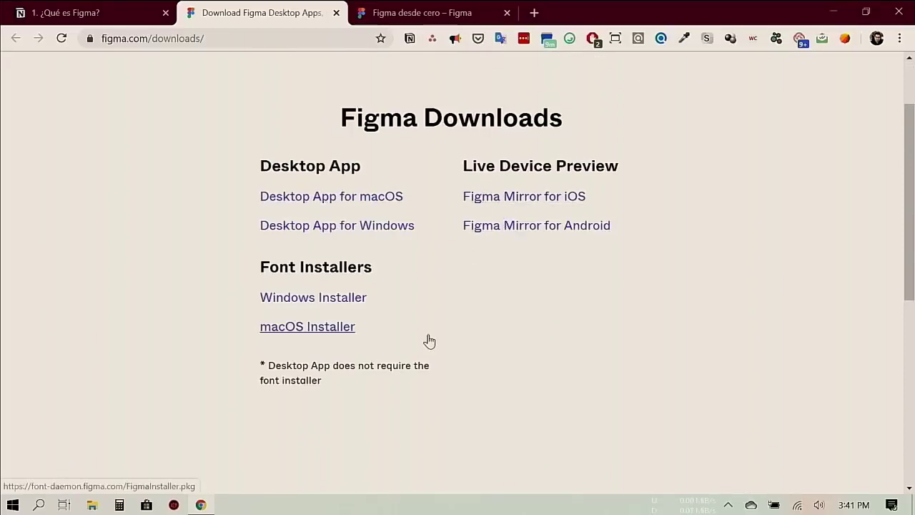
{"action": "scroll", "coordinate": [433, 343], "scroll_direction": "down", "scroll_amount": 5}
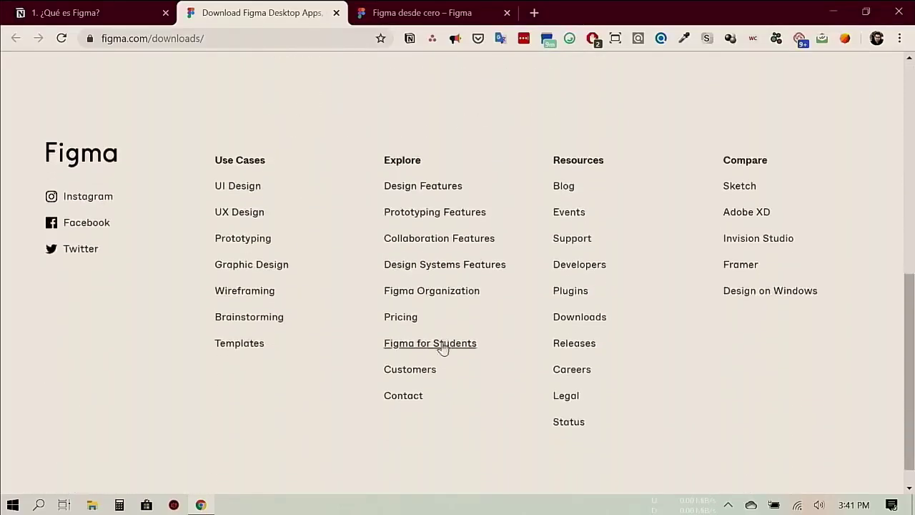
{"action": "scroll", "coordinate": [441, 347], "scroll_direction": "up", "scroll_amount": 2}
{"action": "scroll", "coordinate": [441, 348], "scroll_direction": "down", "scroll_amount": 2}
{"action": "scroll", "coordinate": [441, 347], "scroll_direction": "up", "scroll_amount": 5}
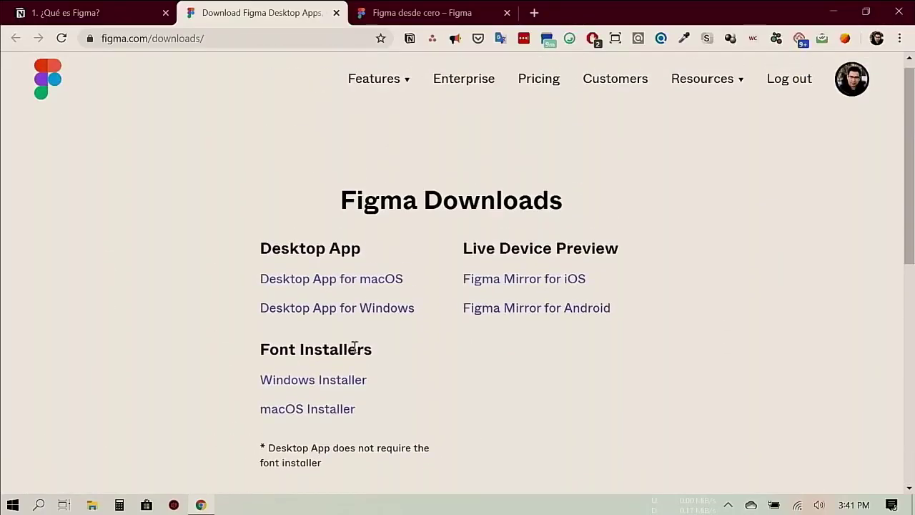
Step: Launch Figma from the Figma, Inc folder in the Start menu's full app list
{"action": "left_click", "coordinate": [11, 507]}
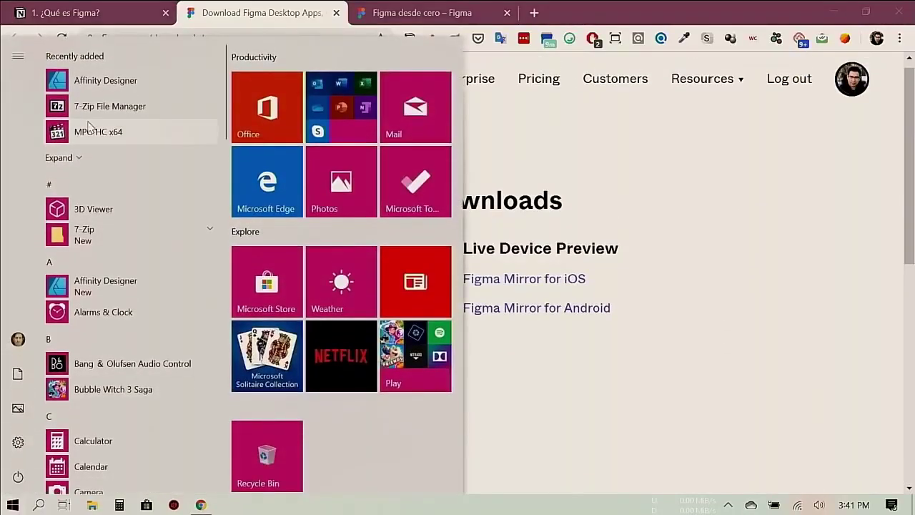
{"action": "left_click", "coordinate": [91, 168]}
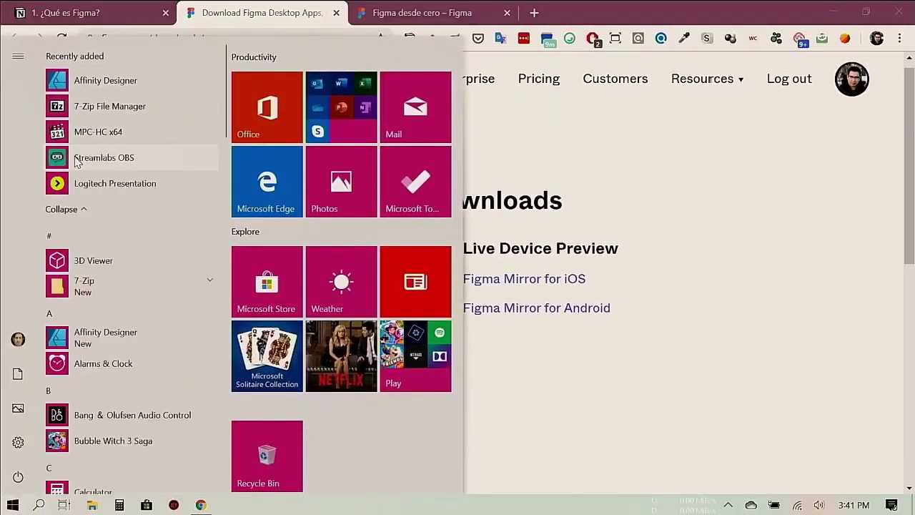
{"action": "scroll", "coordinate": [141, 318], "scroll_direction": "down", "scroll_amount": 2}
{"action": "scroll", "coordinate": [141, 320], "scroll_direction": "down", "scroll_amount": 3}
{"action": "scroll", "coordinate": [141, 320], "scroll_direction": "down", "scroll_amount": 2}
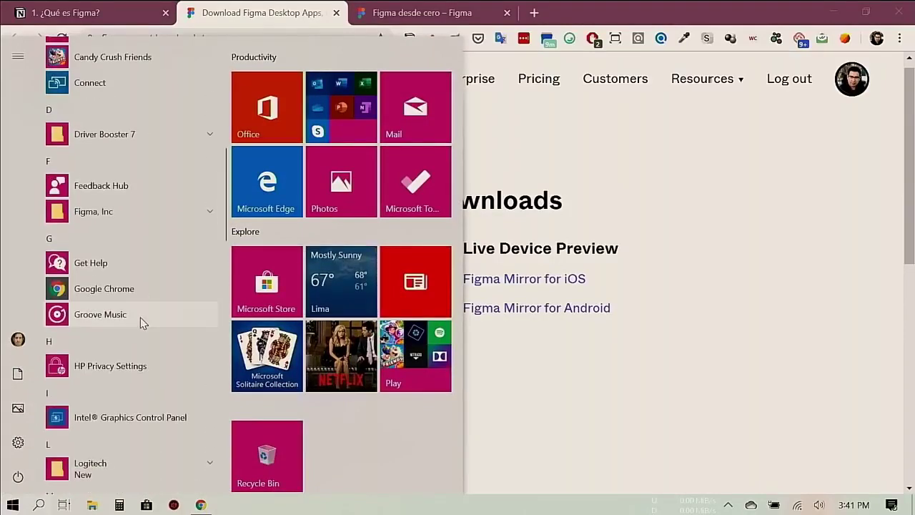
{"action": "scroll", "coordinate": [141, 320], "scroll_direction": "down", "scroll_amount": 2}
{"action": "scroll", "coordinate": [141, 320], "scroll_direction": "down", "scroll_amount": 2}
{"action": "scroll", "coordinate": [141, 322], "scroll_direction": "down", "scroll_amount": 2}
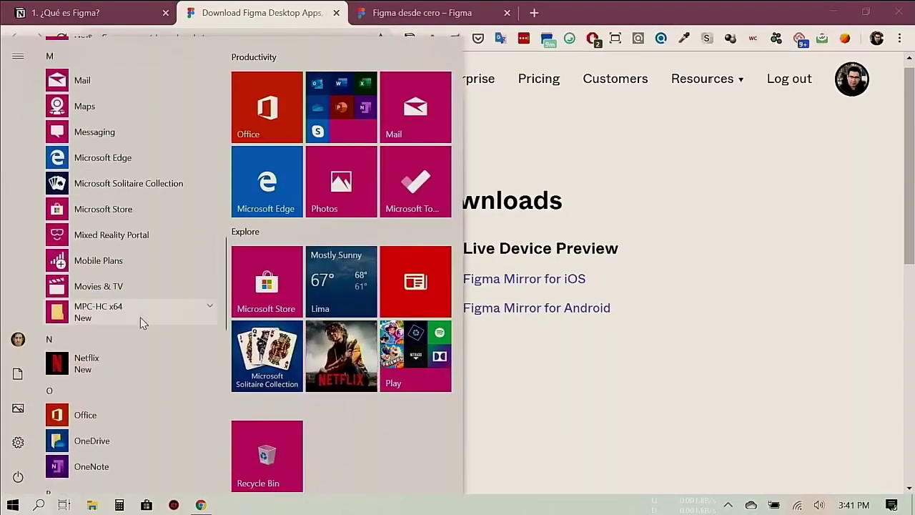
{"action": "scroll", "coordinate": [141, 321], "scroll_direction": "up", "scroll_amount": 1}
{"action": "scroll", "coordinate": [142, 323], "scroll_direction": "up", "scroll_amount": 3}
{"action": "scroll", "coordinate": [141, 322], "scroll_direction": "up", "scroll_amount": 1}
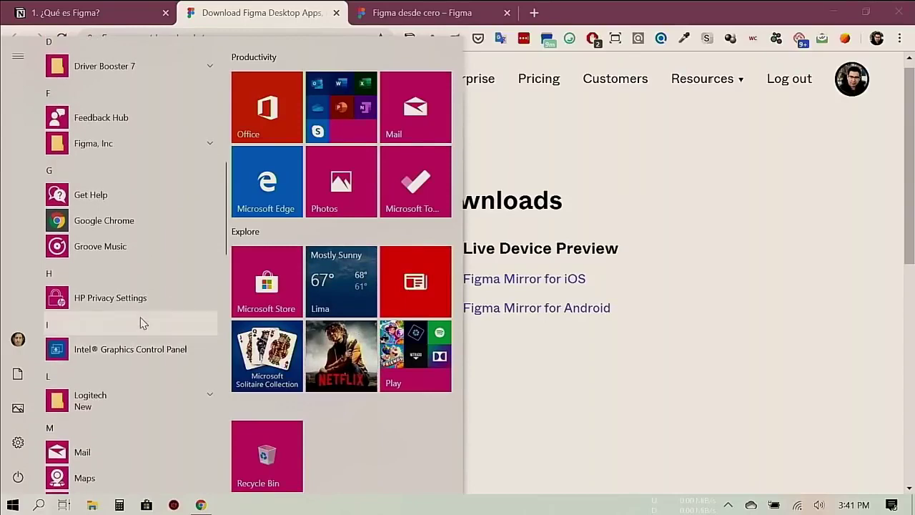
{"action": "scroll", "coordinate": [141, 323], "scroll_direction": "up", "scroll_amount": 2}
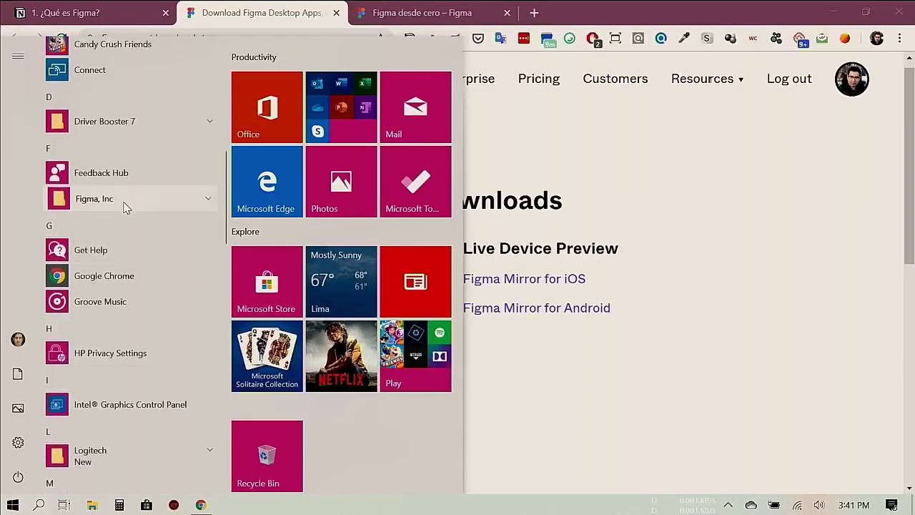
{"action": "left_click", "coordinate": [123, 202]}
{"action": "left_click", "coordinate": [94, 222]}
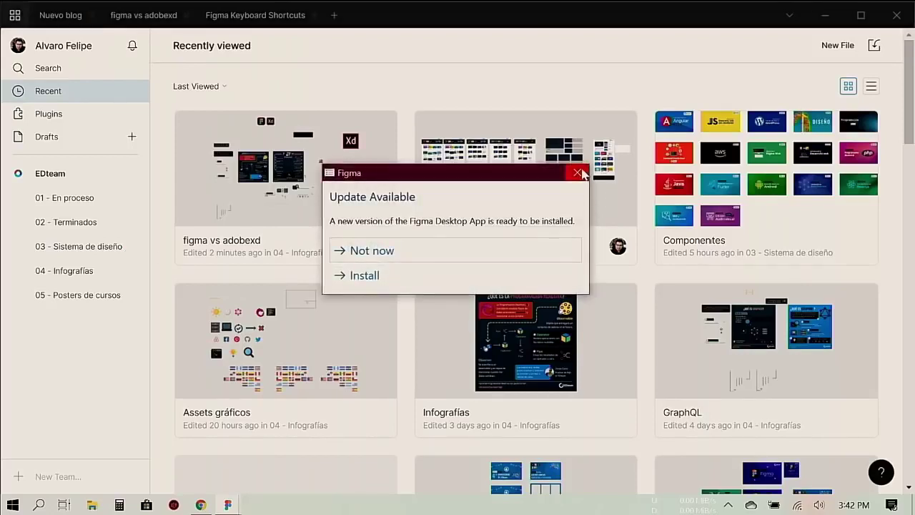
Step: Dismiss the Update Available notice and select the Assets gráficos thumbnail in Recently viewed
{"action": "left_click", "coordinate": [577, 172]}
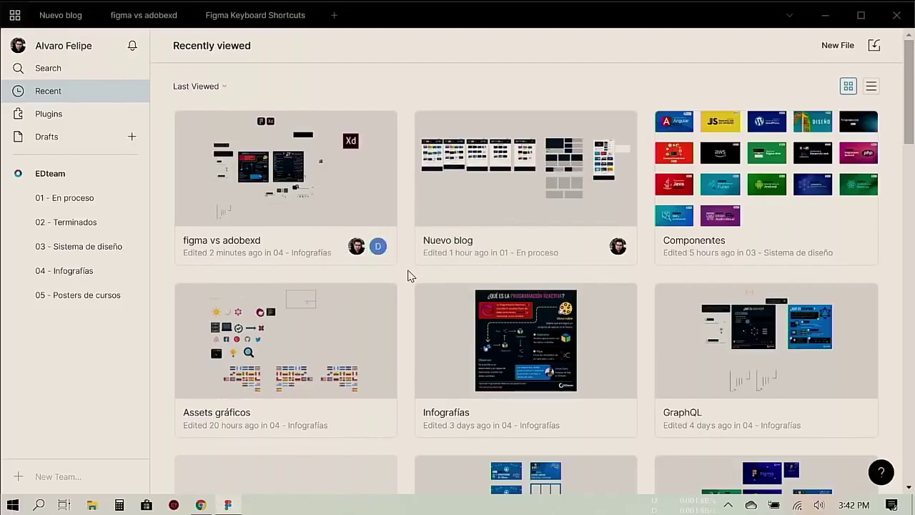
{"action": "scroll", "coordinate": [408, 276], "scroll_direction": "down", "scroll_amount": 10}
{"action": "scroll", "coordinate": [408, 275], "scroll_direction": "down", "scroll_amount": 5}
{"action": "scroll", "coordinate": [408, 276], "scroll_direction": "up", "scroll_amount": 5}
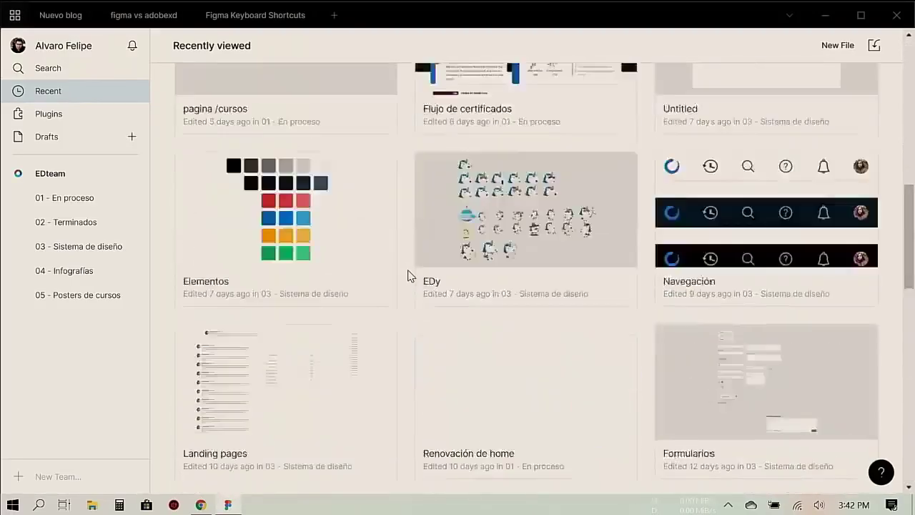
{"action": "scroll", "coordinate": [408, 276], "scroll_direction": "up", "scroll_amount": 10}
{"action": "scroll", "coordinate": [408, 275], "scroll_direction": "down", "scroll_amount": 10}
{"action": "scroll", "coordinate": [408, 275], "scroll_direction": "down", "scroll_amount": 3}
{"action": "scroll", "coordinate": [408, 275], "scroll_direction": "up", "scroll_amount": 13}
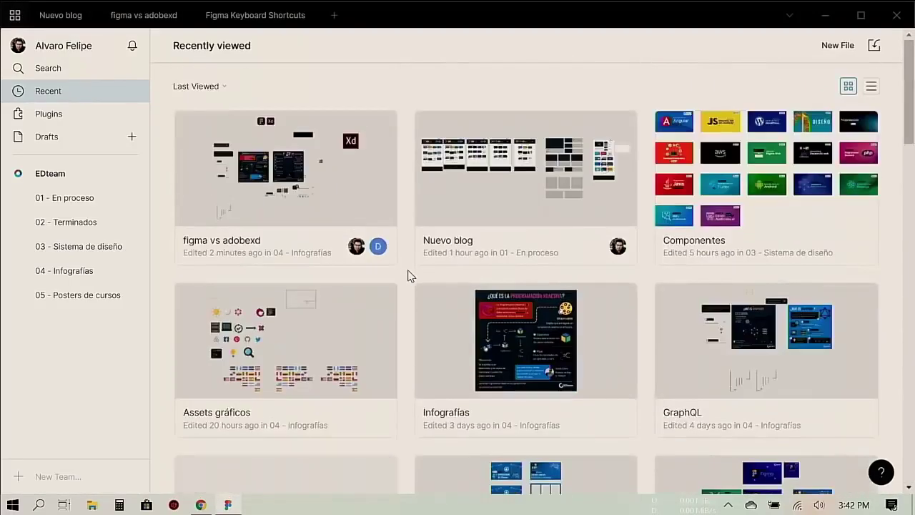
{"action": "scroll", "coordinate": [408, 276], "scroll_direction": "down", "scroll_amount": 10}
{"action": "scroll", "coordinate": [407, 276], "scroll_direction": "up", "scroll_amount": 10}
{"action": "scroll", "coordinate": [219, 283], "scroll_direction": "down", "scroll_amount": 3}
{"action": "left_click", "coordinate": [248, 123]}
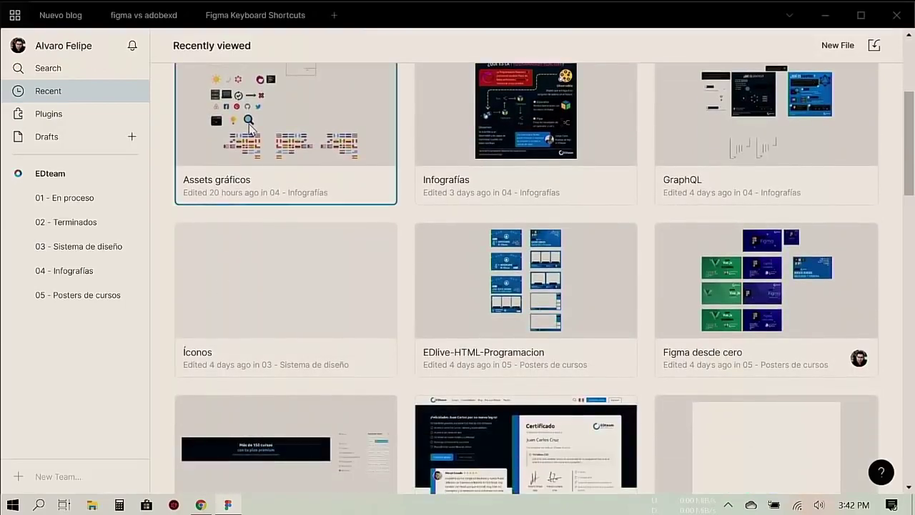
Step: Open Assets gráficos, close the Figma Keyboard Shortcuts tab, and cycle through the open file tabs
{"action": "double_click", "coordinate": [248, 123]}
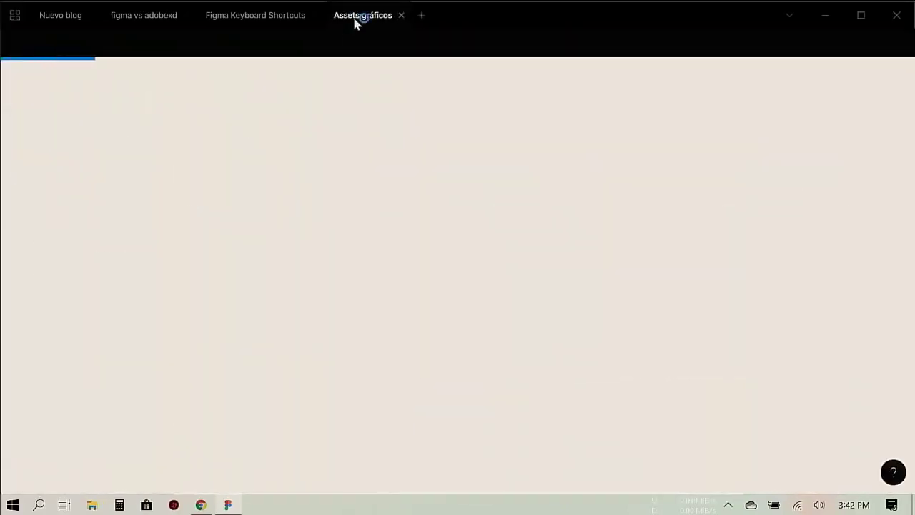
{"action": "left_click", "coordinate": [255, 18]}
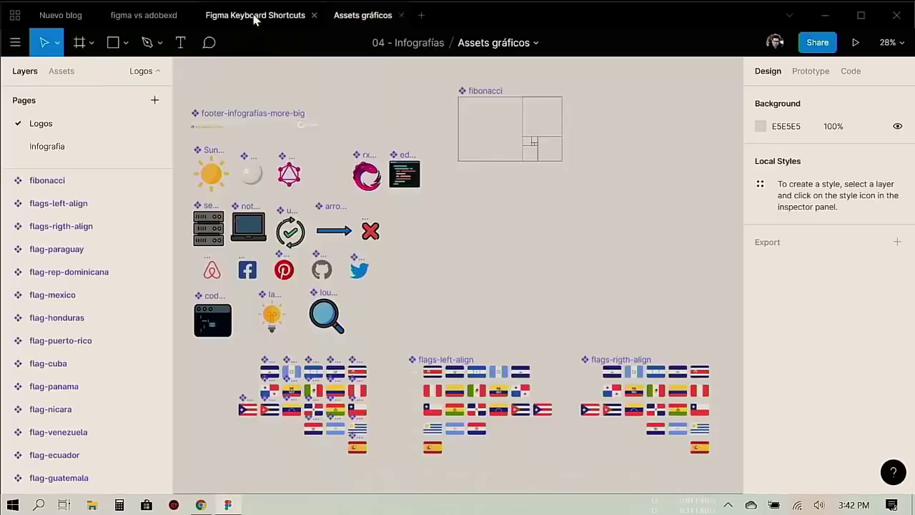
{"action": "left_click", "coordinate": [144, 15]}
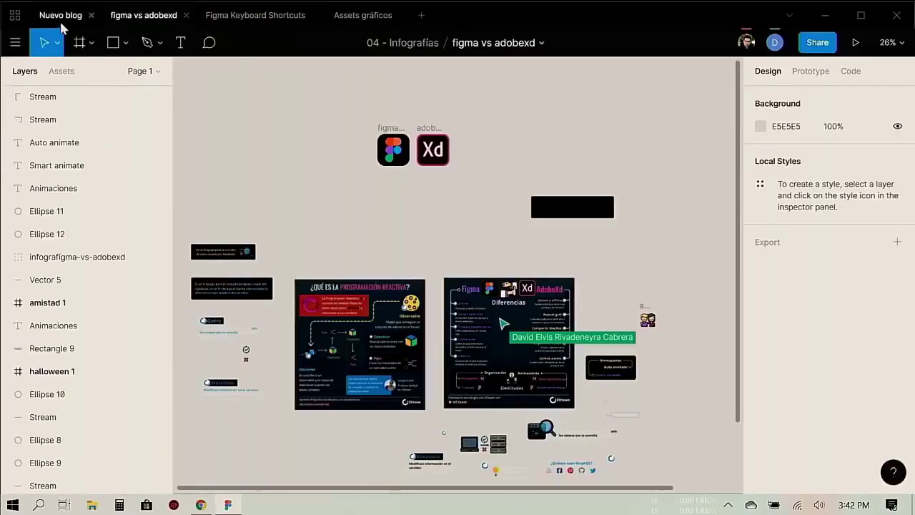
{"action": "left_click", "coordinate": [314, 15]}
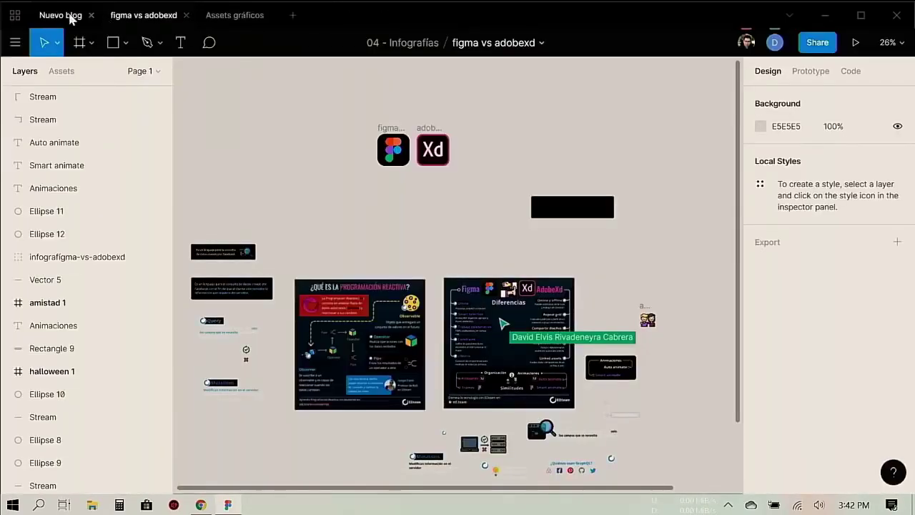
{"action": "left_click", "coordinate": [72, 15]}
{"action": "left_click", "coordinate": [139, 15]}
{"action": "left_click", "coordinate": [215, 15]}
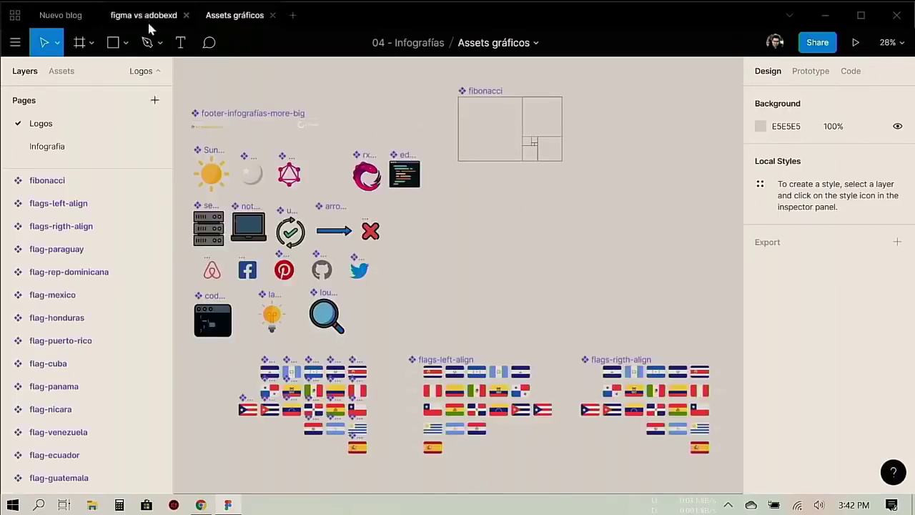
{"action": "left_click", "coordinate": [143, 15]}
{"action": "left_click", "coordinate": [61, 15]}
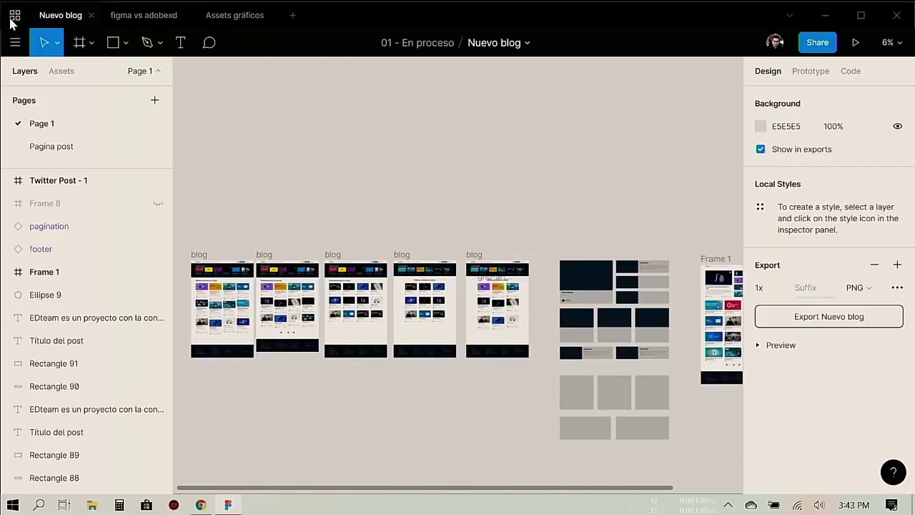
Step: Review the Recently viewed home and open tabs, then return to Chrome's Figma downloads page
{"action": "left_click", "coordinate": [12, 19]}
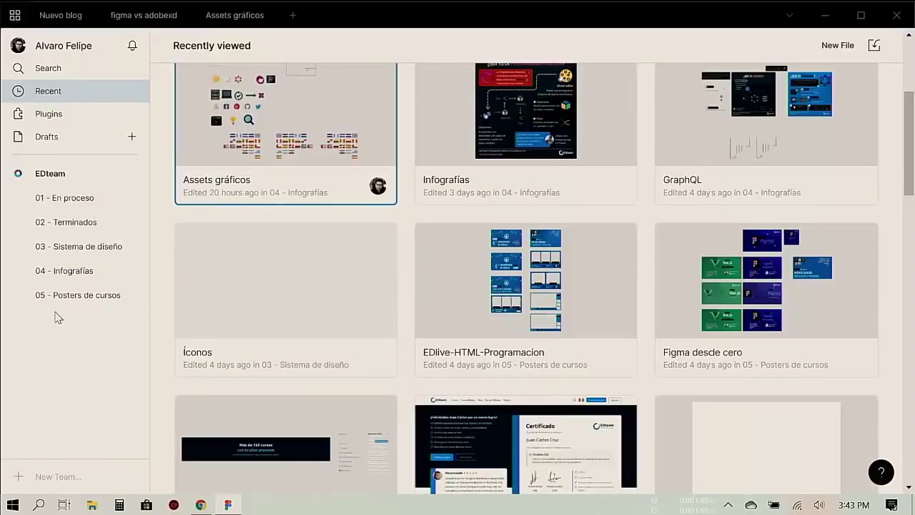
{"action": "scroll", "coordinate": [58, 317], "scroll_direction": "down", "scroll_amount": 10}
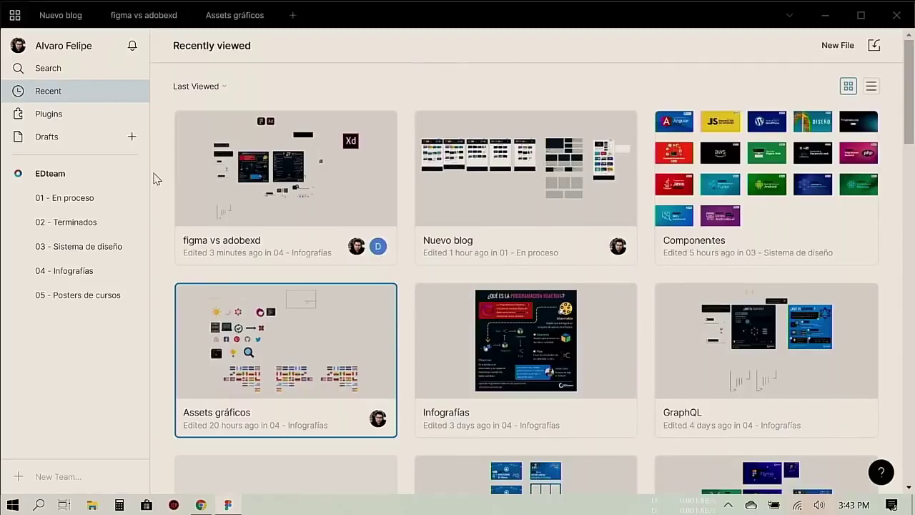
{"action": "left_click", "coordinate": [67, 16]}
{"action": "left_click", "coordinate": [138, 18]}
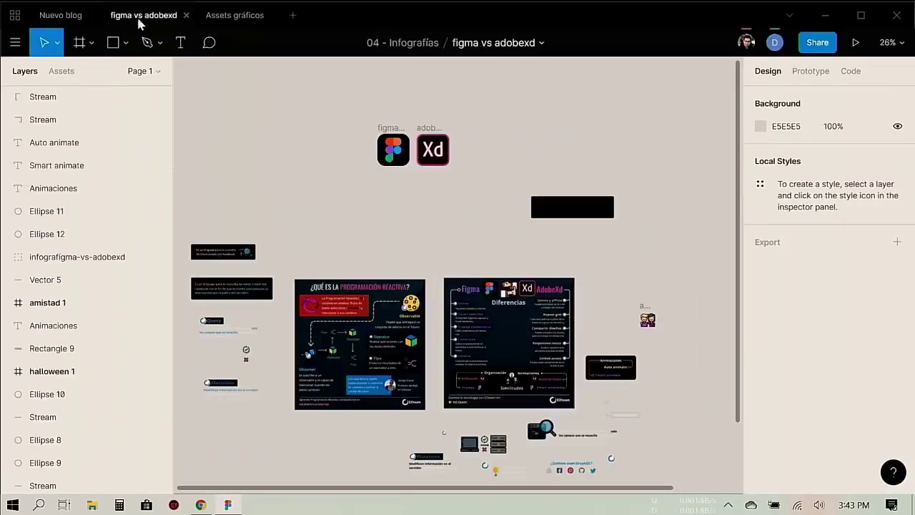
{"action": "left_click", "coordinate": [219, 22]}
{"action": "left_click", "coordinate": [17, 17]}
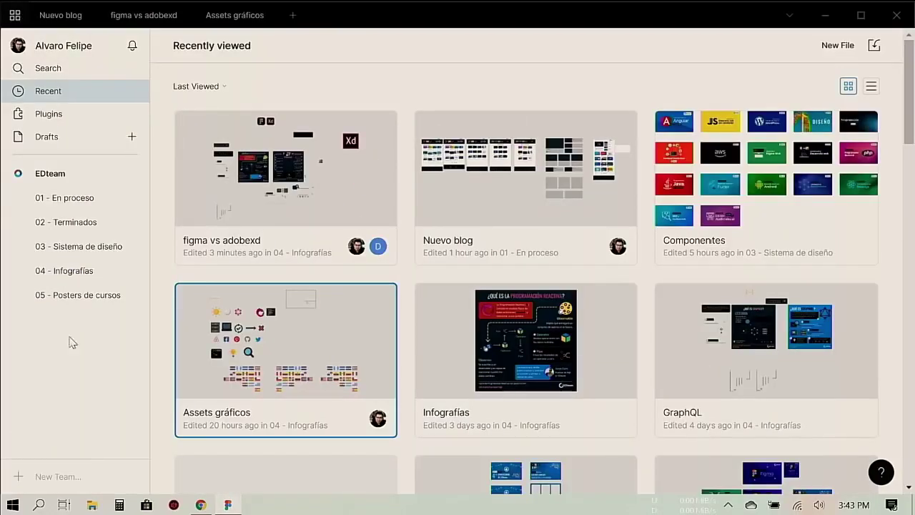
{"action": "left_click", "coordinate": [199, 505]}
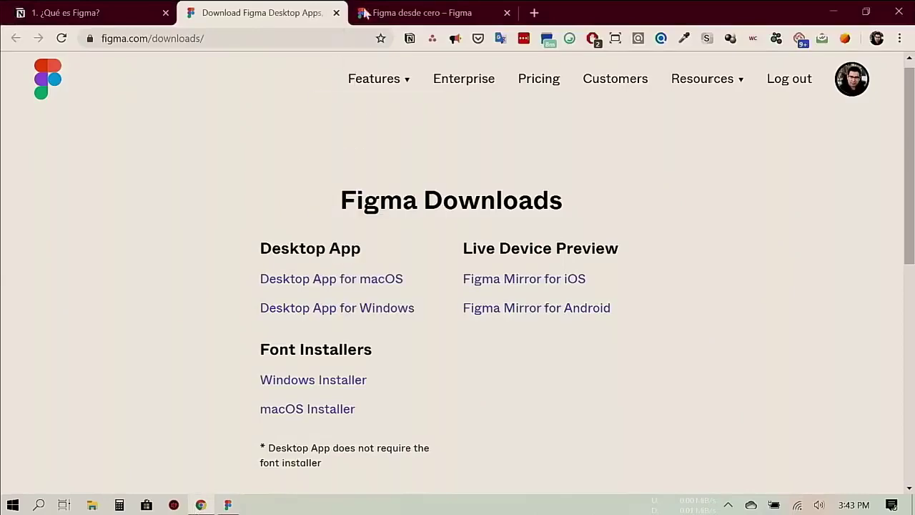
Step: From Figma desde cero, go Back to Files, open banner-halloweeb in a new tab, then Alt+Tab
{"action": "left_click", "coordinate": [400, 13]}
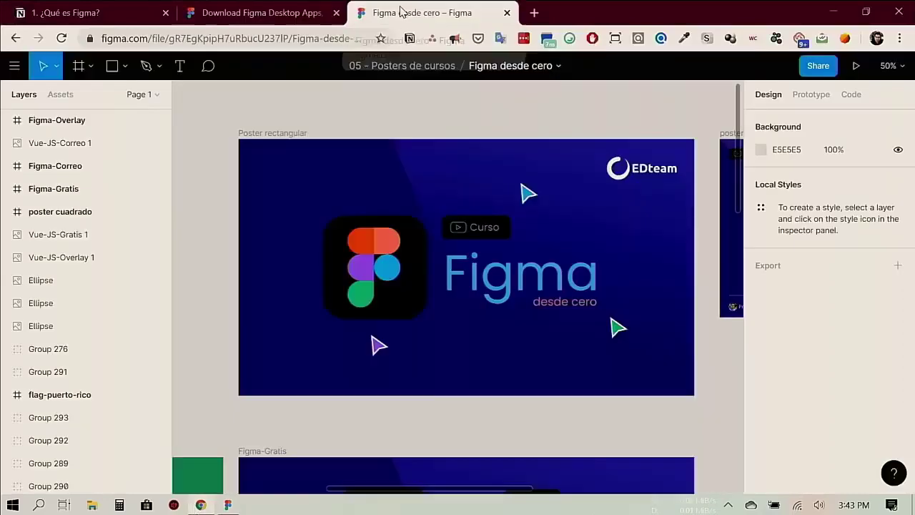
{"action": "left_click", "coordinate": [12, 66]}
{"action": "left_click", "coordinate": [43, 98]}
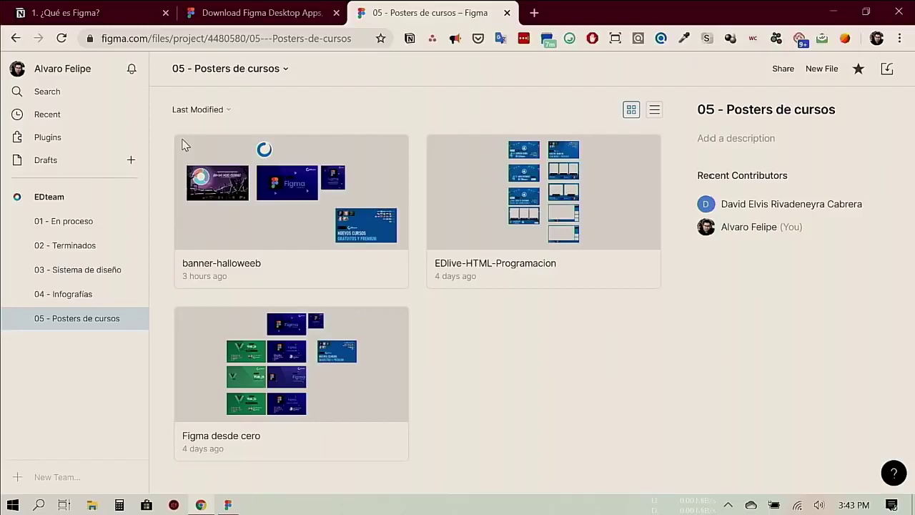
{"action": "right_click", "coordinate": [248, 215]}
{"action": "left_click", "coordinate": [279, 247]}
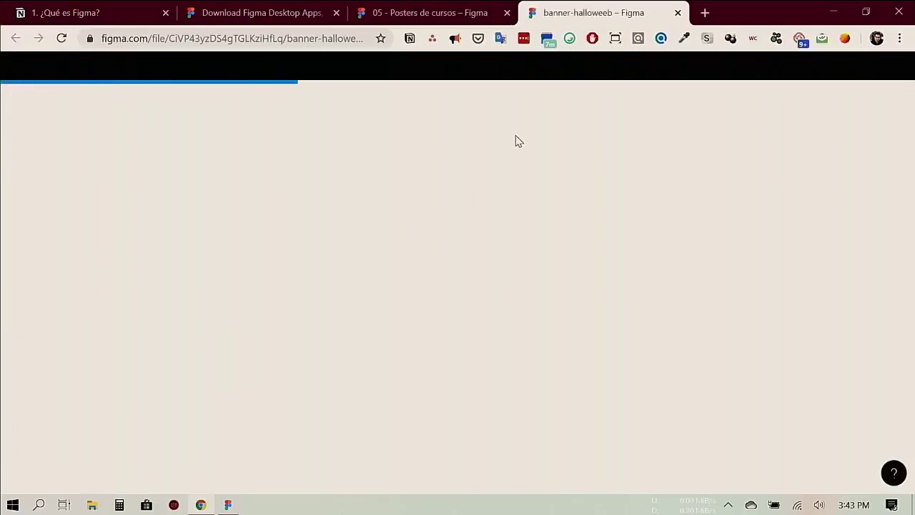
{"action": "left_click", "coordinate": [426, 13]}
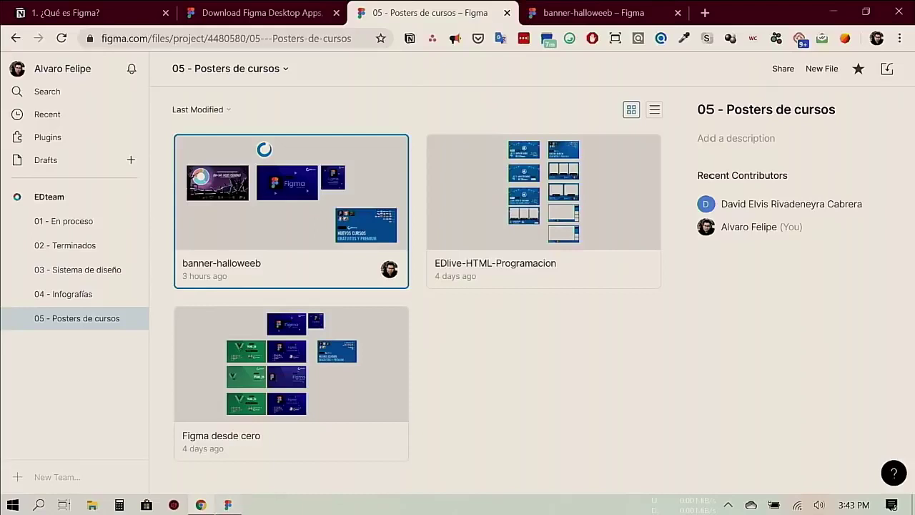
{"action": "key", "text": "alt+Tab"}
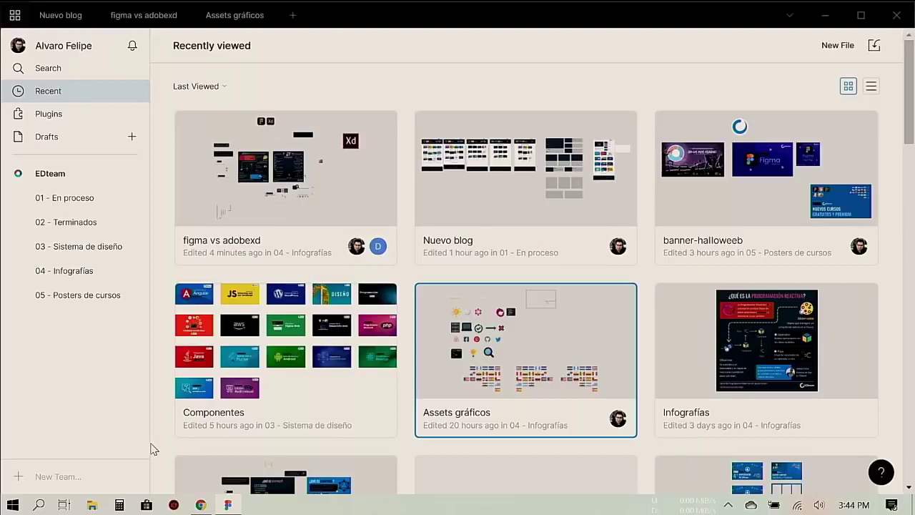
Step: Switch between the browser's 05 - Posters de cursos project and the desktop app's Recently viewed grid
{"action": "left_click", "coordinate": [200, 504]}
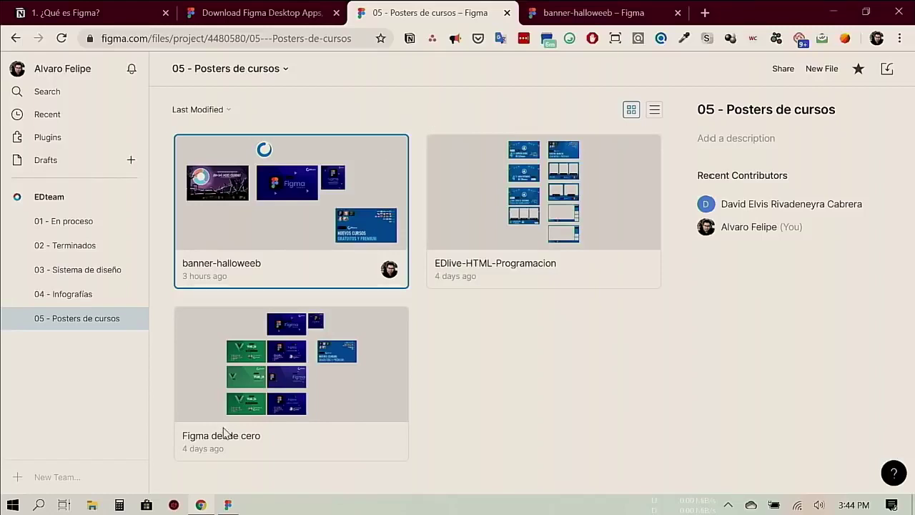
{"action": "left_click", "coordinate": [227, 505]}
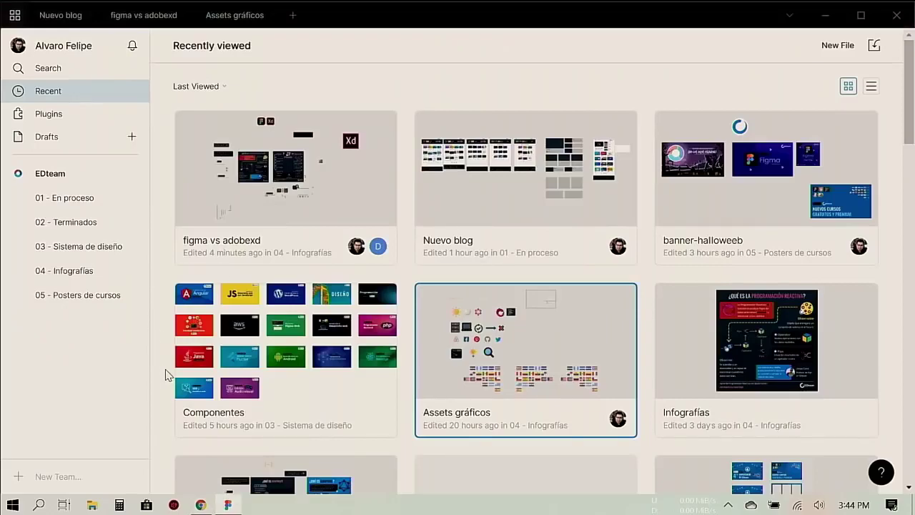
{"action": "scroll", "coordinate": [166, 373], "scroll_direction": "down", "scroll_amount": 5}
{"action": "scroll", "coordinate": [166, 373], "scroll_direction": "up", "scroll_amount": 5}
{"action": "left_click", "coordinate": [201, 505]}
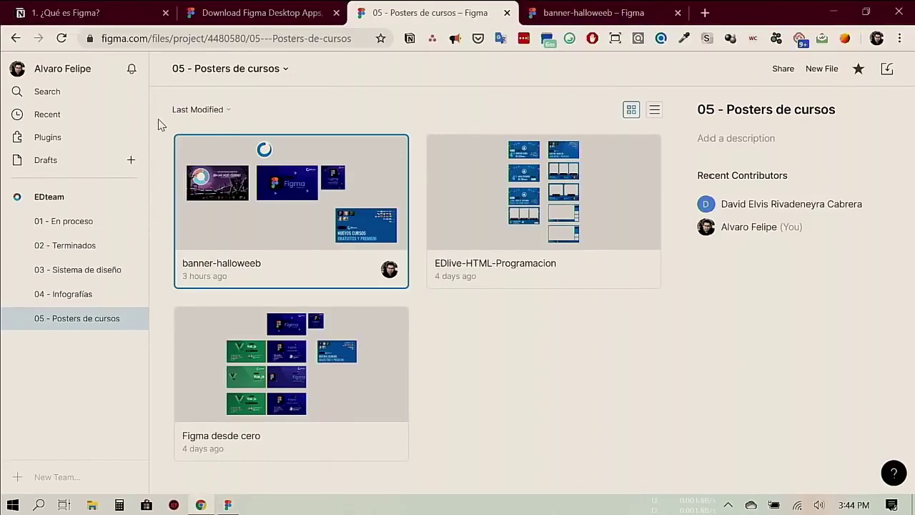
{"action": "left_click", "coordinate": [112, 20]}
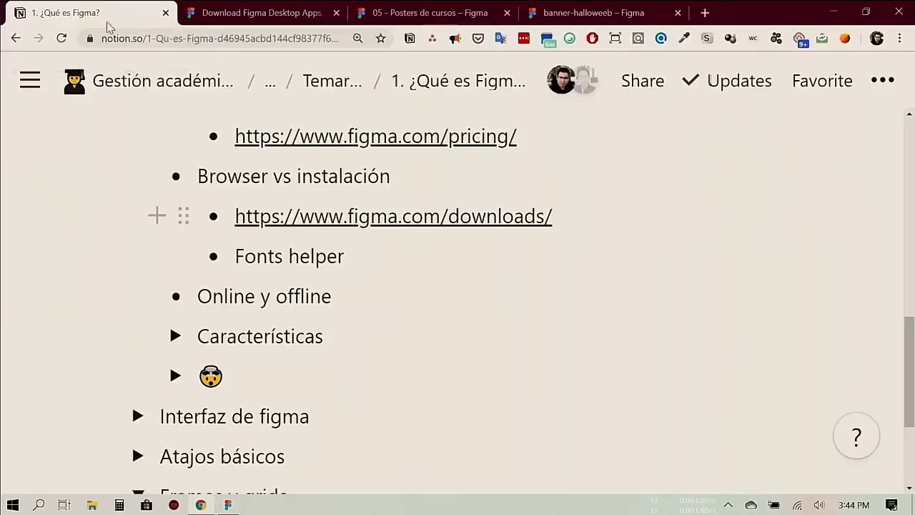
{"action": "scroll", "coordinate": [94, 228], "scroll_direction": "down", "scroll_amount": 1}
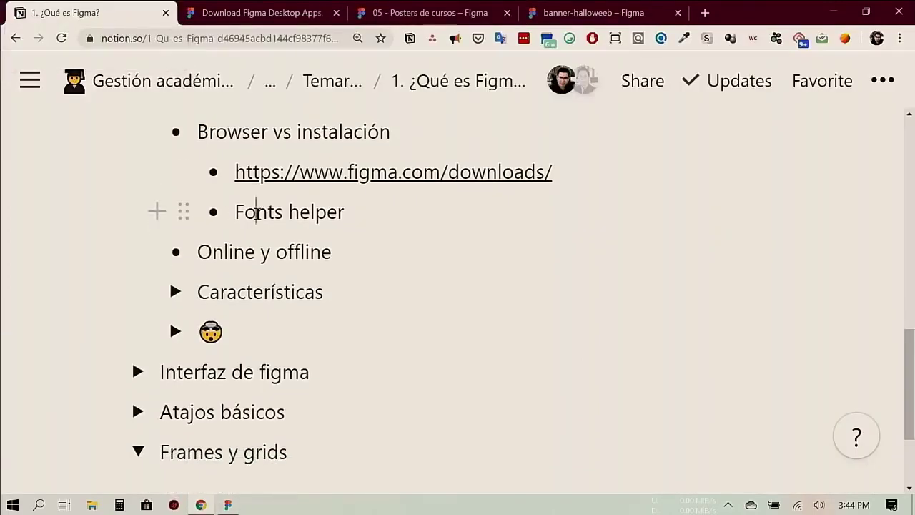
{"action": "triple_click", "coordinate": [256, 213]}
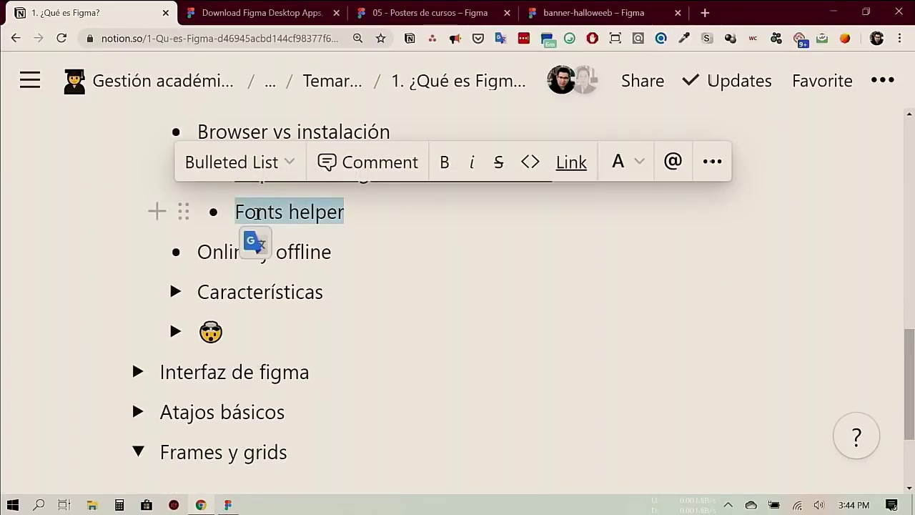
{"action": "left_click_drag", "start_coordinate": [236, 213], "coordinate": [256, 213]}
{"action": "triple_click", "coordinate": [256, 213]}
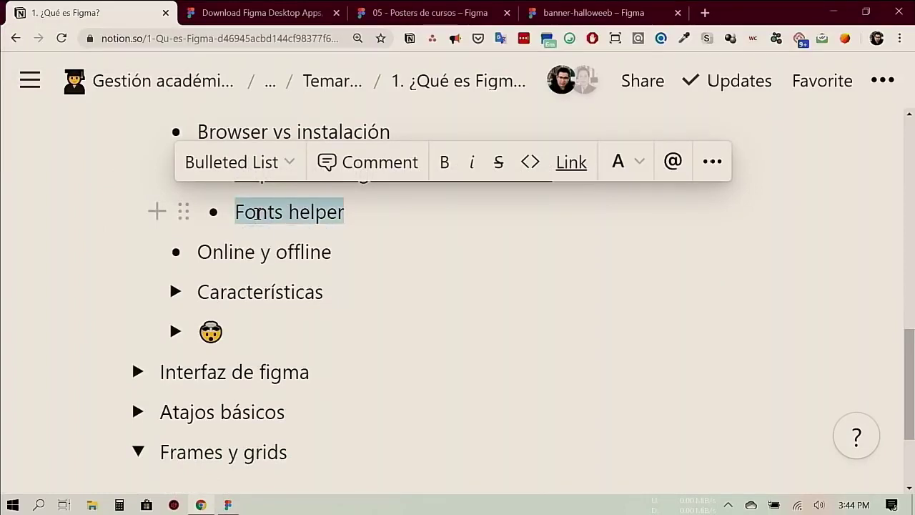
{"action": "left_click", "coordinate": [359, 212]}
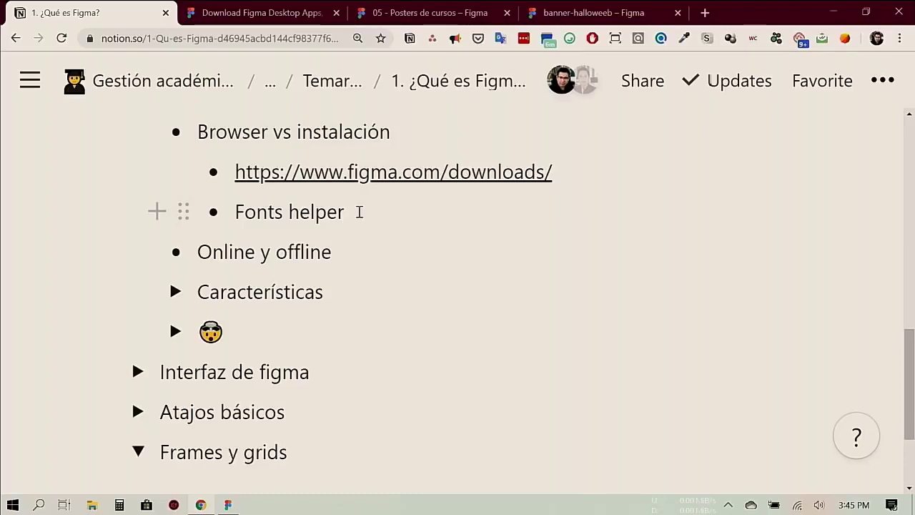
{"action": "left_click", "coordinate": [228, 506]}
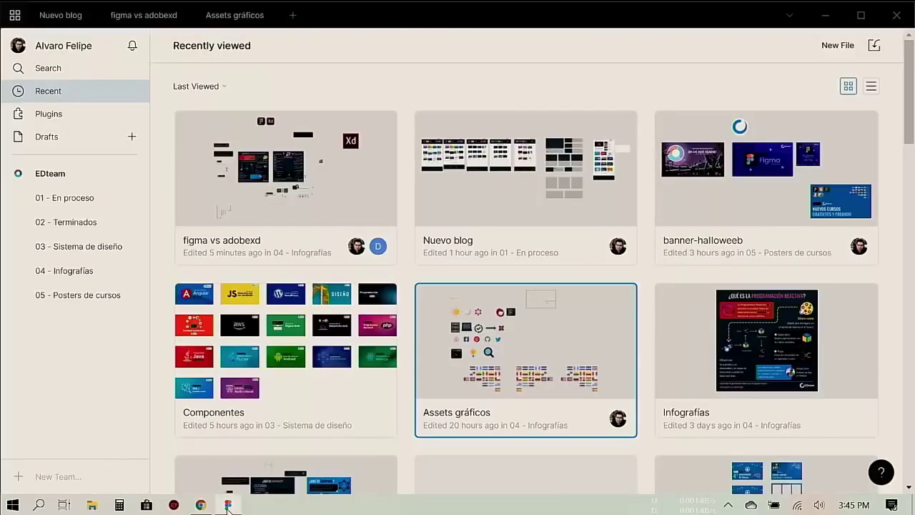
{"action": "left_click", "coordinate": [228, 506]}
{"action": "triple_click", "coordinate": [290, 213]}
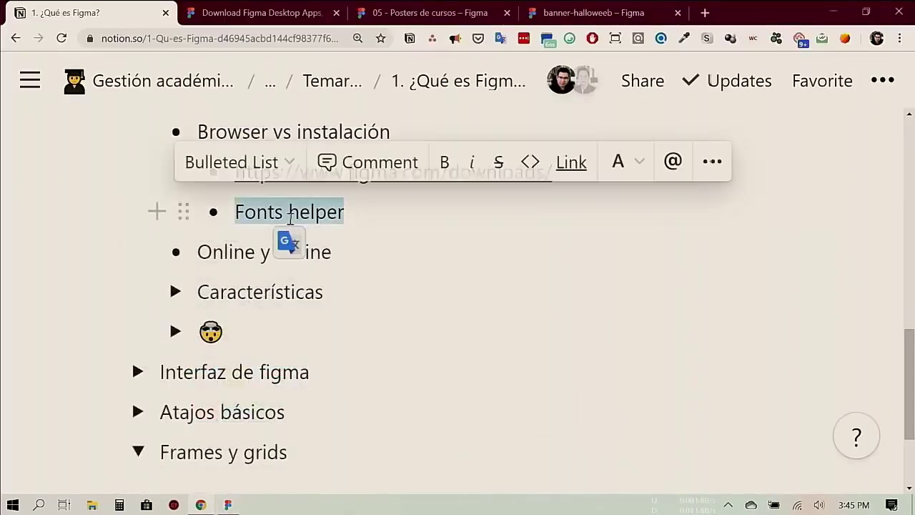
{"action": "left_click", "coordinate": [289, 213]}
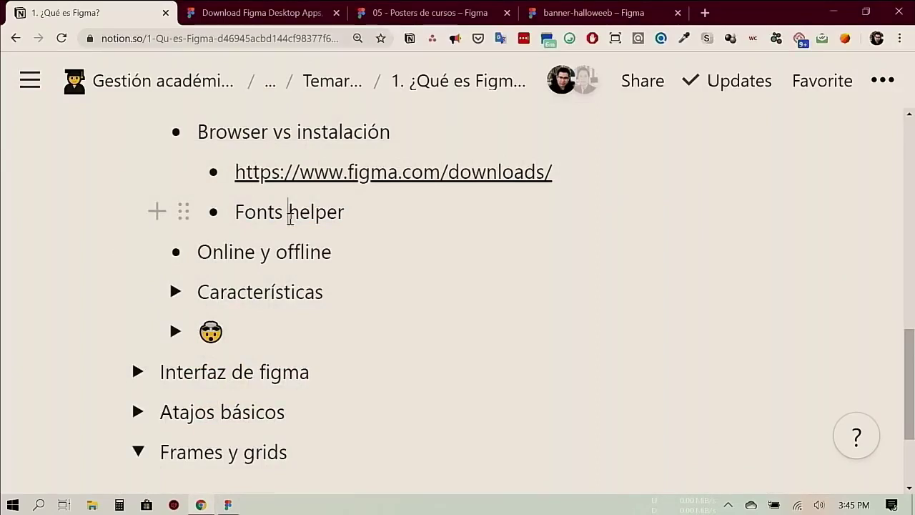
{"action": "scroll", "coordinate": [289, 218], "scroll_direction": "up", "scroll_amount": 1}
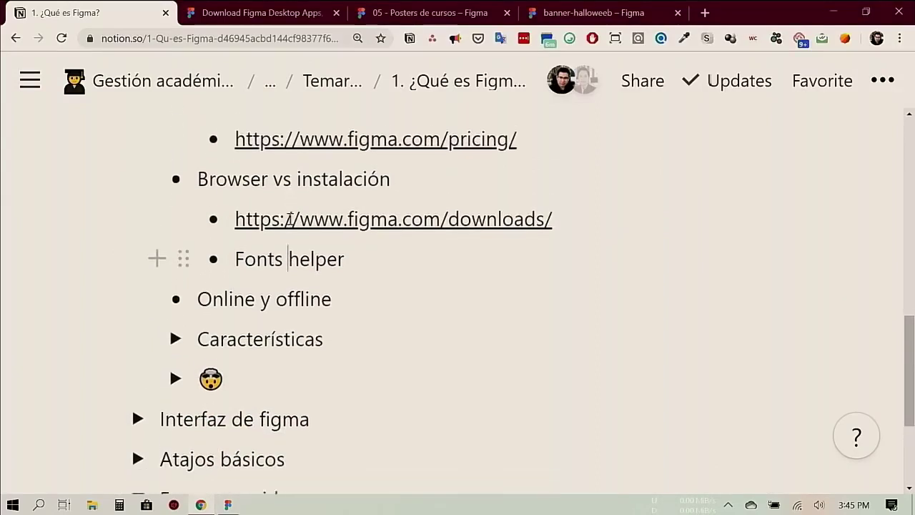
{"action": "scroll", "coordinate": [290, 218], "scroll_direction": "down", "scroll_amount": 2}
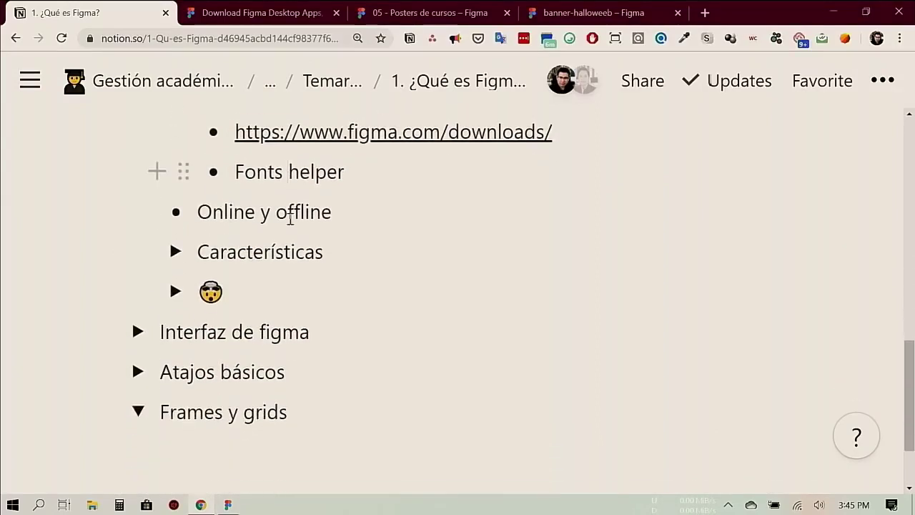
{"action": "double_click", "coordinate": [217, 211]}
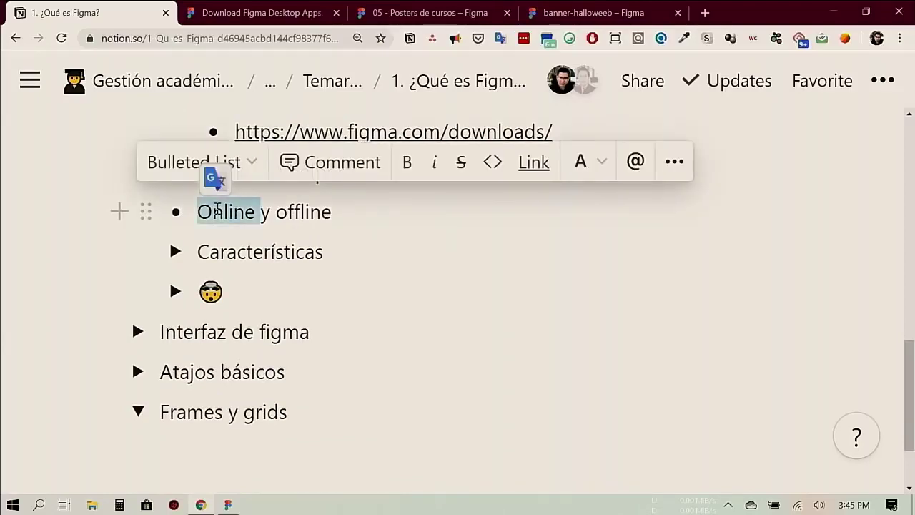
Step: Open figma vs adobexd from Recently viewed and pan around the Figma vs Adobe XD infographic
{"action": "left_click", "coordinate": [228, 505]}
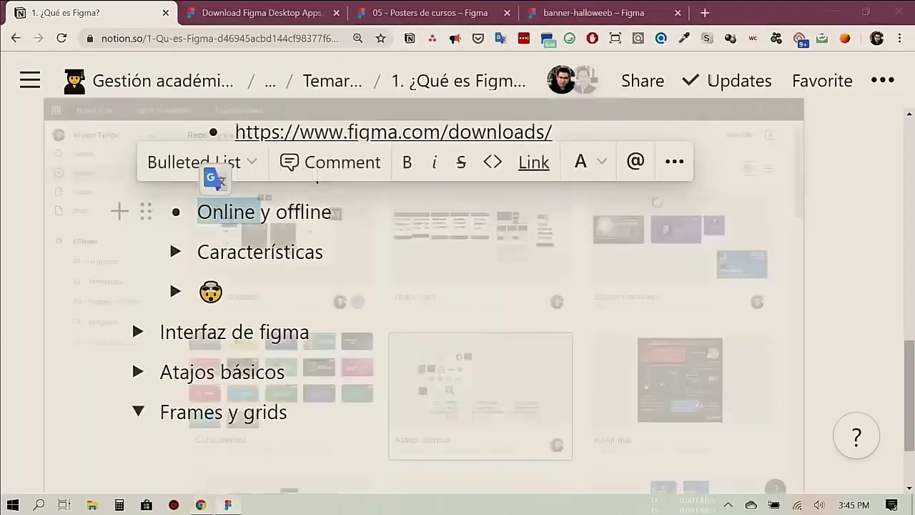
{"action": "double_click", "coordinate": [348, 170]}
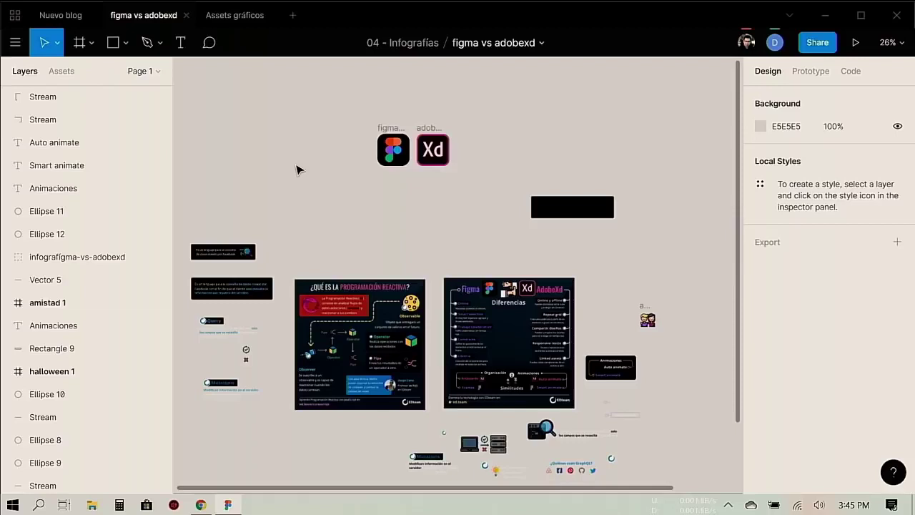
{"action": "scroll", "coordinate": [299, 170], "scroll_direction": "up", "scroll_amount": 3}
{"action": "scroll", "coordinate": [299, 169], "scroll_direction": "up", "scroll_amount": 3}
{"action": "scroll", "coordinate": [299, 170], "scroll_direction": "down", "scroll_amount": 3}
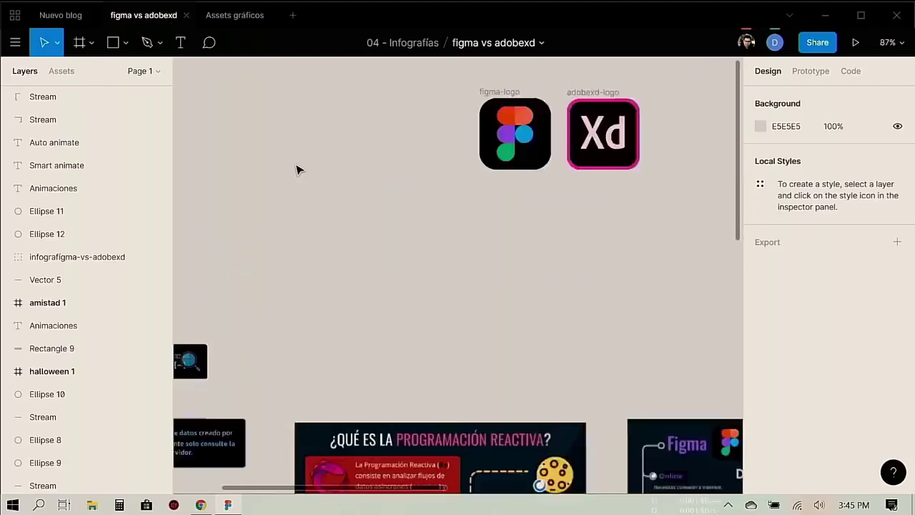
{"action": "scroll", "coordinate": [299, 170], "scroll_direction": "down", "scroll_amount": 2}
{"action": "scroll", "coordinate": [296, 169], "scroll_direction": "up", "scroll_amount": 3}
{"action": "scroll", "coordinate": [448, 319], "scroll_direction": "right", "scroll_amount": 5}
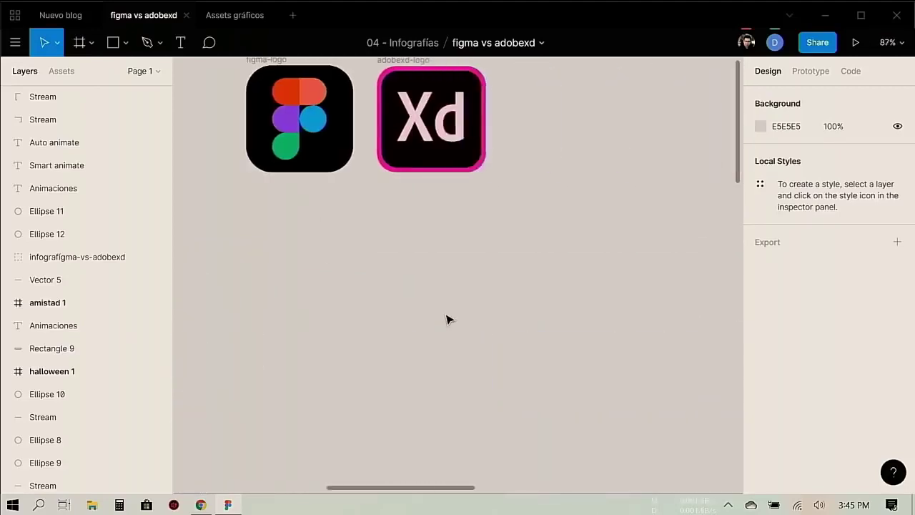
{"action": "scroll", "coordinate": [446, 319], "scroll_direction": "right", "scroll_amount": 2}
{"action": "scroll", "coordinate": [446, 319], "scroll_direction": "down", "scroll_amount": 3}
{"action": "scroll", "coordinate": [446, 319], "scroll_direction": "down", "scroll_amount": 2}
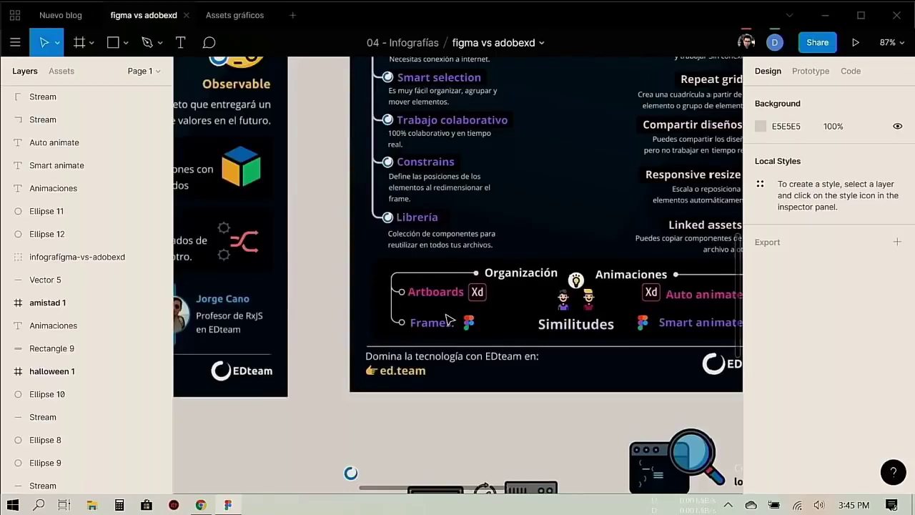
{"action": "scroll", "coordinate": [446, 319], "scroll_direction": "up", "scroll_amount": 3}
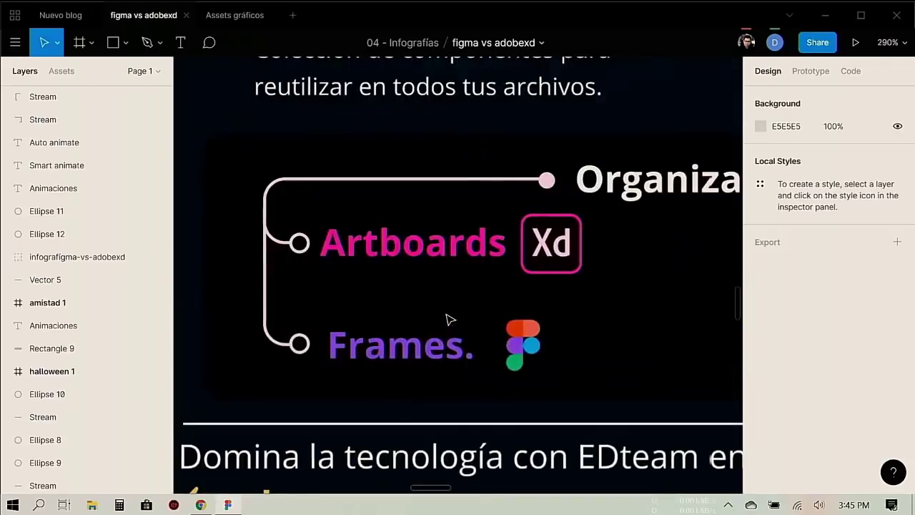
{"action": "scroll", "coordinate": [446, 319], "scroll_direction": "down", "scroll_amount": 2}
{"action": "scroll", "coordinate": [446, 319], "scroll_direction": "down", "scroll_amount": 2}
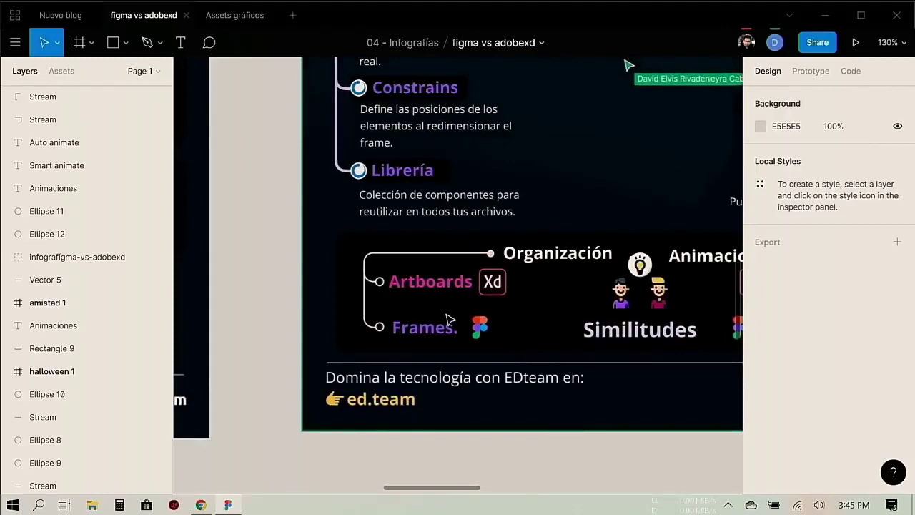
{"action": "scroll", "coordinate": [415, 400], "scroll_direction": "up", "scroll_amount": 2}
{"action": "scroll", "coordinate": [487, 359], "scroll_direction": "up", "scroll_amount": 2}
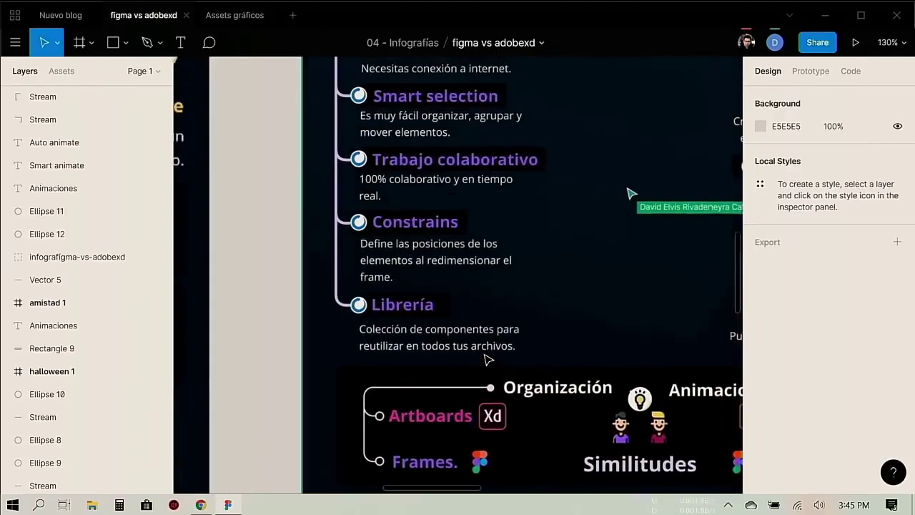
{"action": "scroll", "coordinate": [486, 359], "scroll_direction": "right", "scroll_amount": 5}
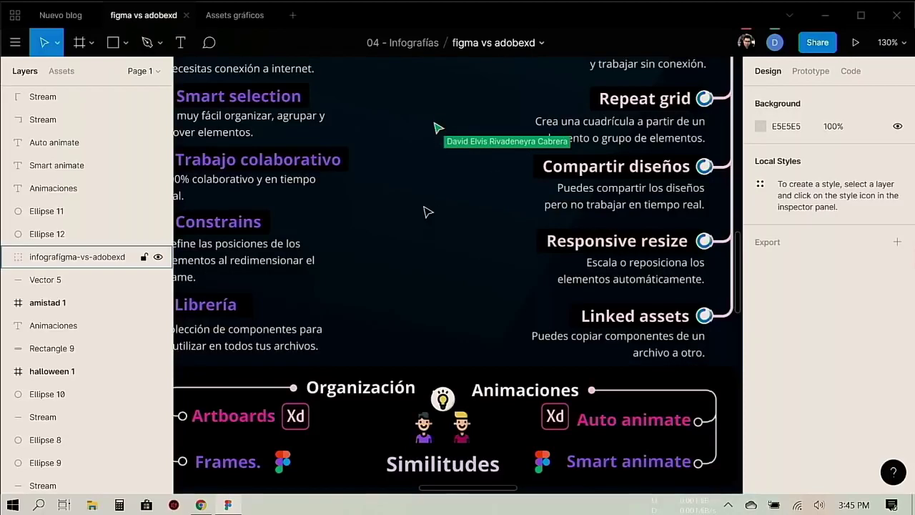
{"action": "scroll", "coordinate": [415, 159], "scroll_direction": "left", "scroll_amount": 2}
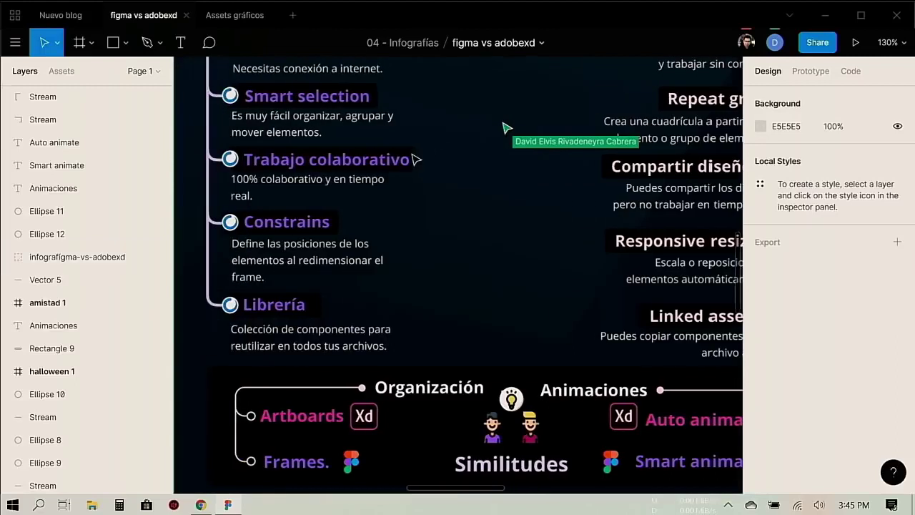
Step: Select the whole comparison infographic, scroll around it, and clear the selection
{"action": "left_click", "coordinate": [372, 166]}
{"action": "scroll", "coordinate": [478, 188], "scroll_direction": "down", "scroll_amount": 4, "text": "ctrl"}
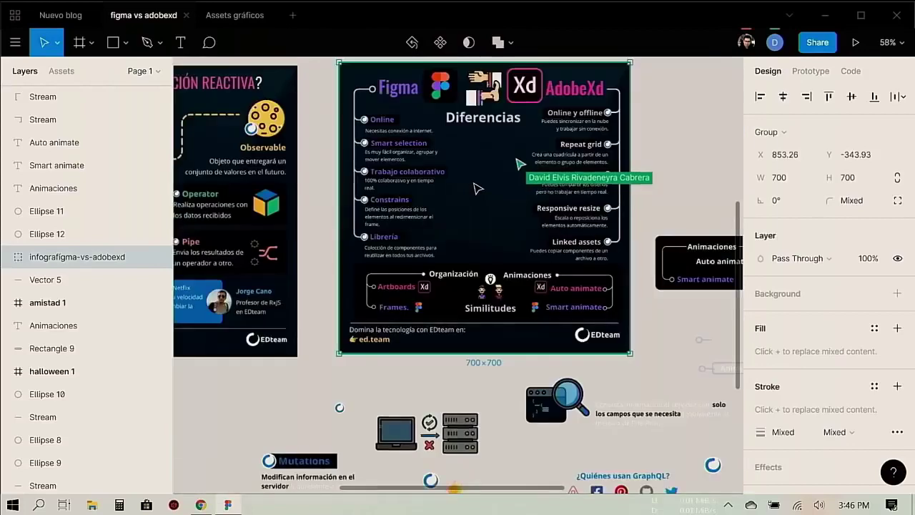
{"action": "scroll", "coordinate": [477, 188], "scroll_direction": "up", "scroll_amount": 2, "text": "ctrl"}
{"action": "scroll", "coordinate": [478, 188], "scroll_direction": "up", "scroll_amount": 2}
{"action": "scroll", "coordinate": [477, 188], "scroll_direction": "up", "scroll_amount": 2}
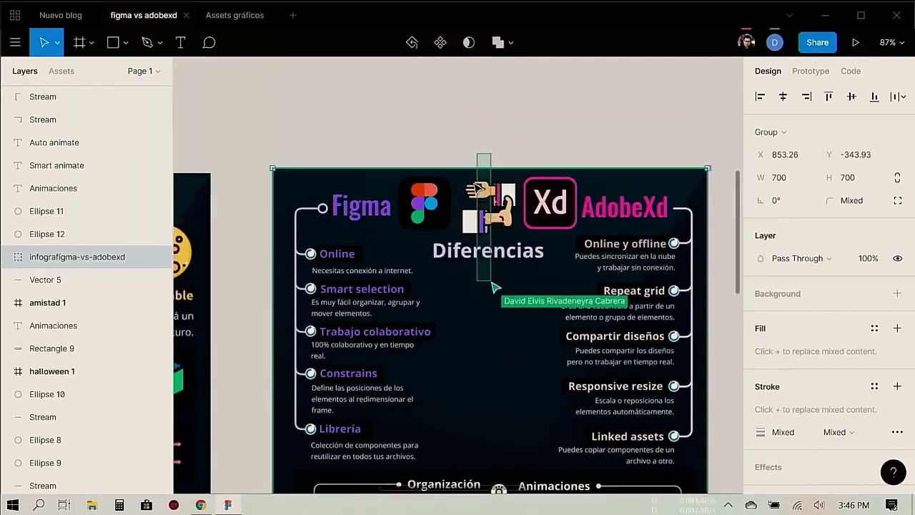
{"action": "scroll", "coordinate": [478, 188], "scroll_direction": "down", "scroll_amount": 4}
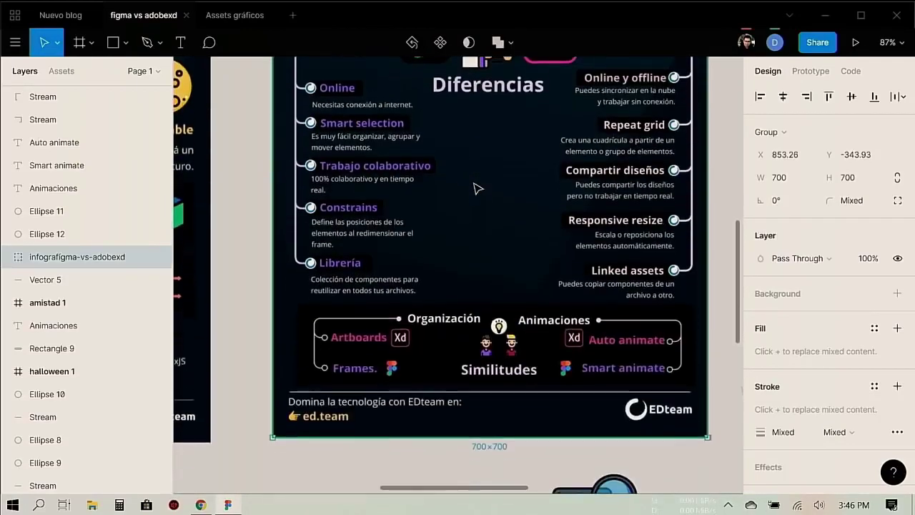
{"action": "scroll", "coordinate": [477, 188], "scroll_direction": "down", "scroll_amount": 4}
{"action": "scroll", "coordinate": [478, 188], "scroll_direction": "up", "scroll_amount": 7}
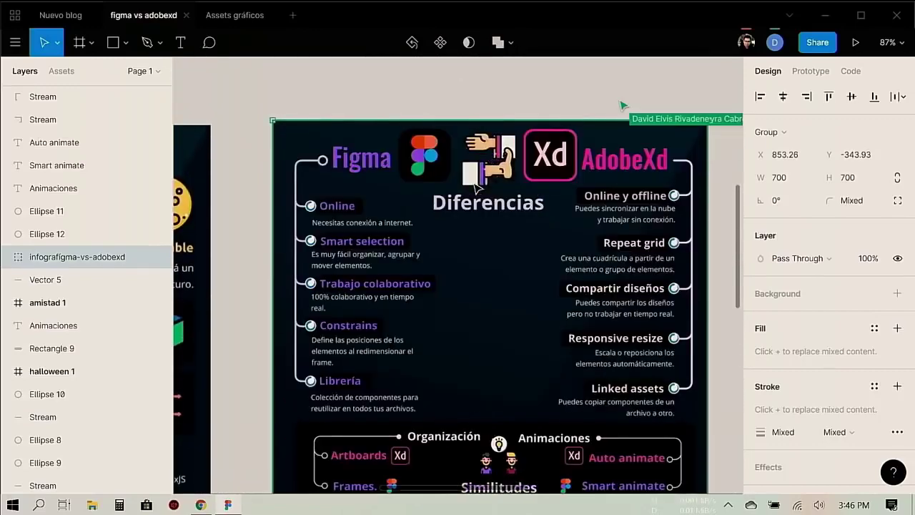
{"action": "left_click", "coordinate": [449, 79]}
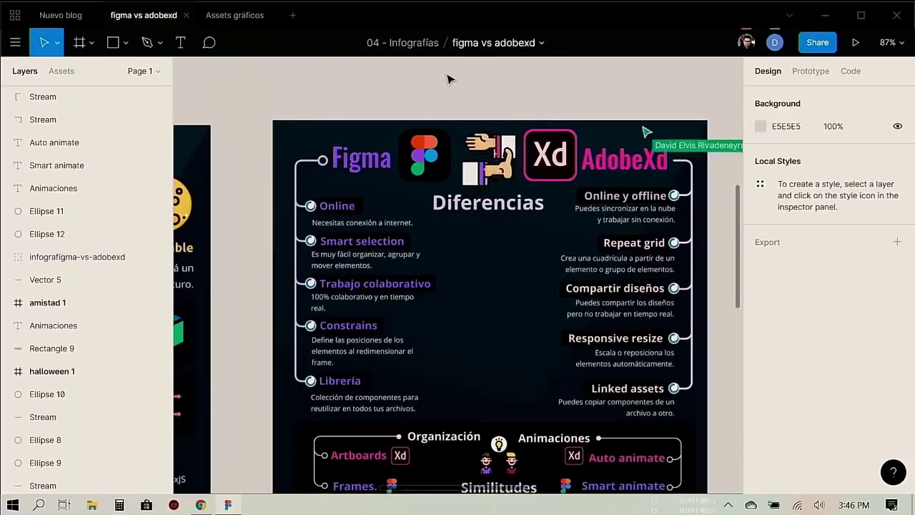
Step: Drag the Figma title group (Group 57) below 'Diferencias' and deselect it
{"action": "left_click", "coordinate": [352, 174]}
{"action": "double_click", "coordinate": [360, 168]}
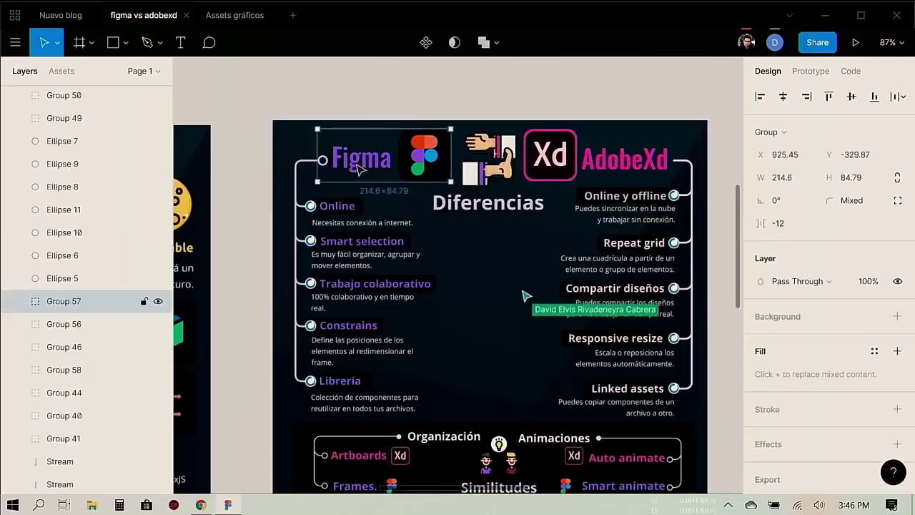
{"action": "left_click_drag", "start_coordinate": [360, 167], "coordinate": [466, 270]}
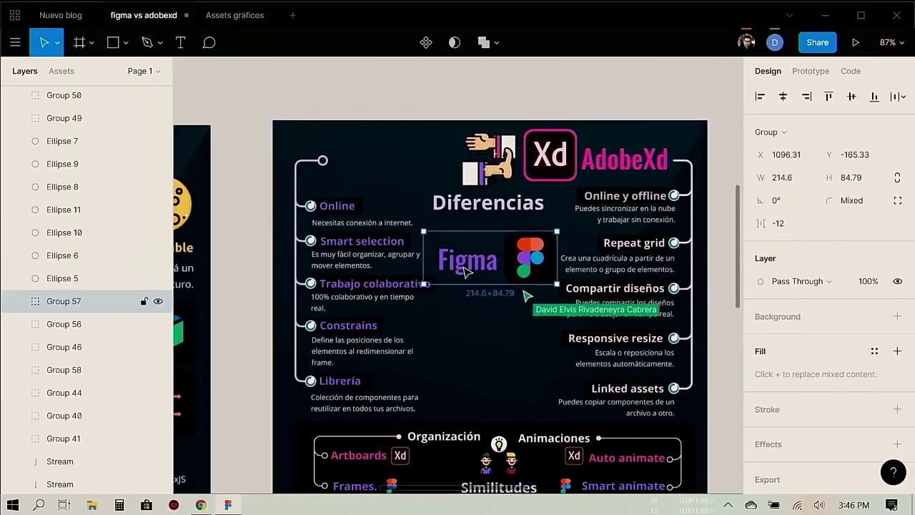
{"action": "left_click", "coordinate": [436, 66]}
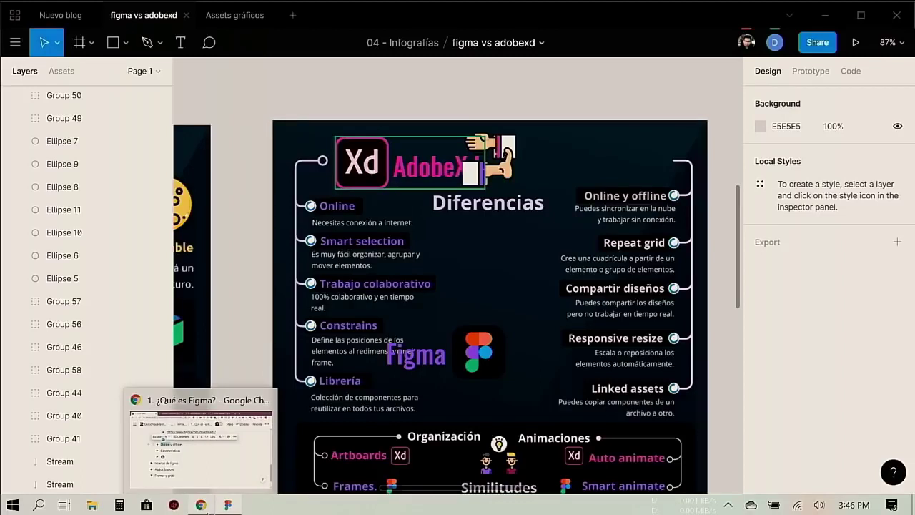
Step: Back in the Notion notes, expand the Características toggle to show the feature list
{"action": "left_click", "coordinate": [201, 505]}
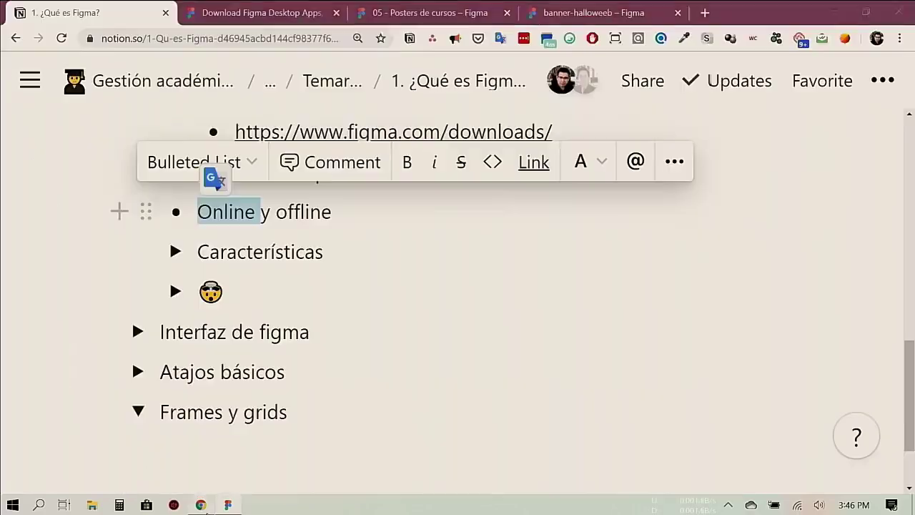
{"action": "left_click", "coordinate": [355, 316]}
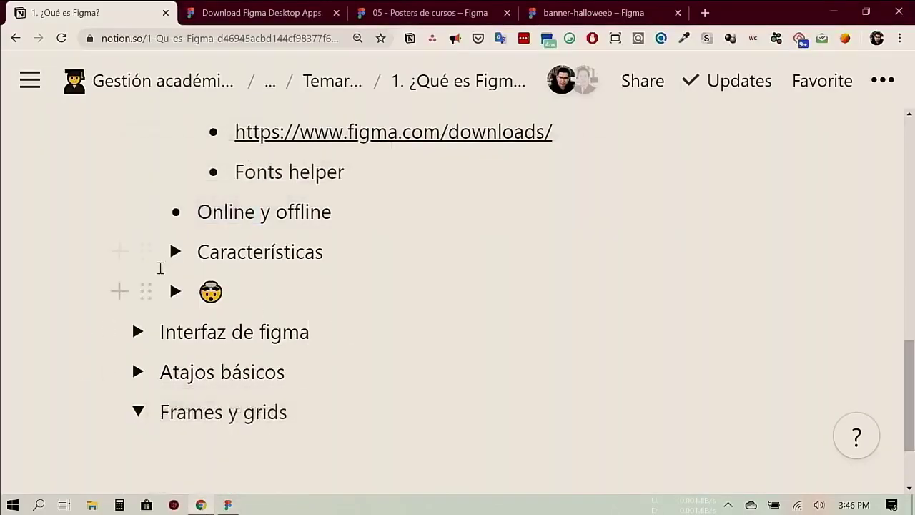
{"action": "left_click", "coordinate": [184, 253]}
{"action": "scroll", "coordinate": [190, 252], "scroll_direction": "down", "scroll_amount": 1}
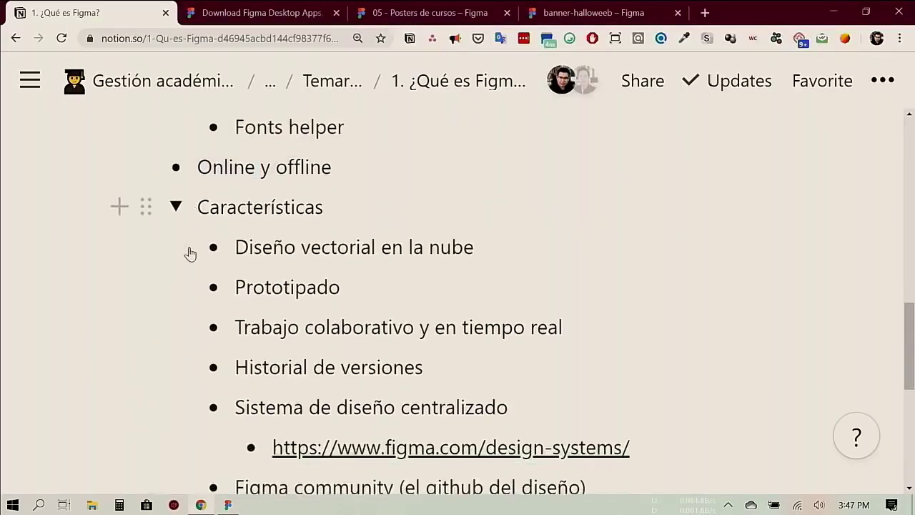
{"action": "scroll", "coordinate": [190, 250], "scroll_direction": "down", "scroll_amount": 1}
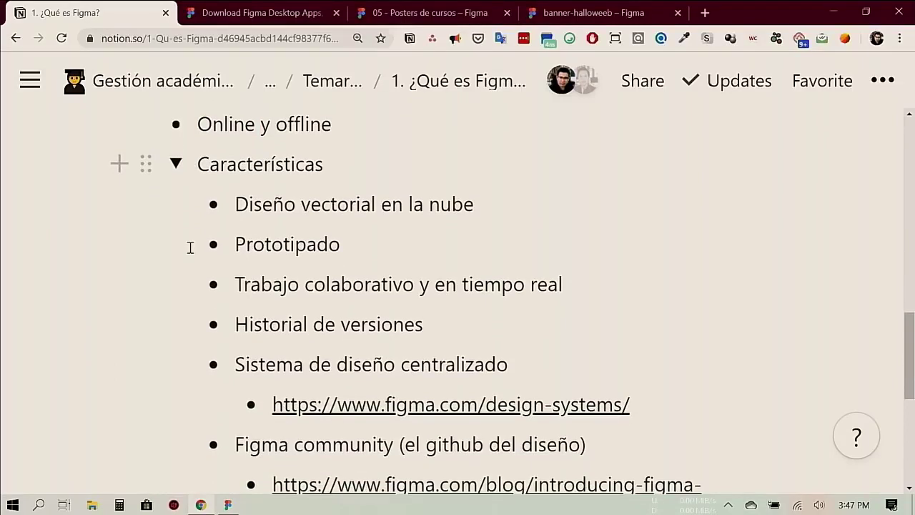
Step: Highlight the 'Trabajo colaborativo y en tiempo real' and 'Historial de versiones' feature lines
{"action": "left_click", "coordinate": [271, 245]}
{"action": "scroll", "coordinate": [271, 244], "scroll_direction": "down", "scroll_amount": 1}
{"action": "triple_click", "coordinate": [271, 244]}
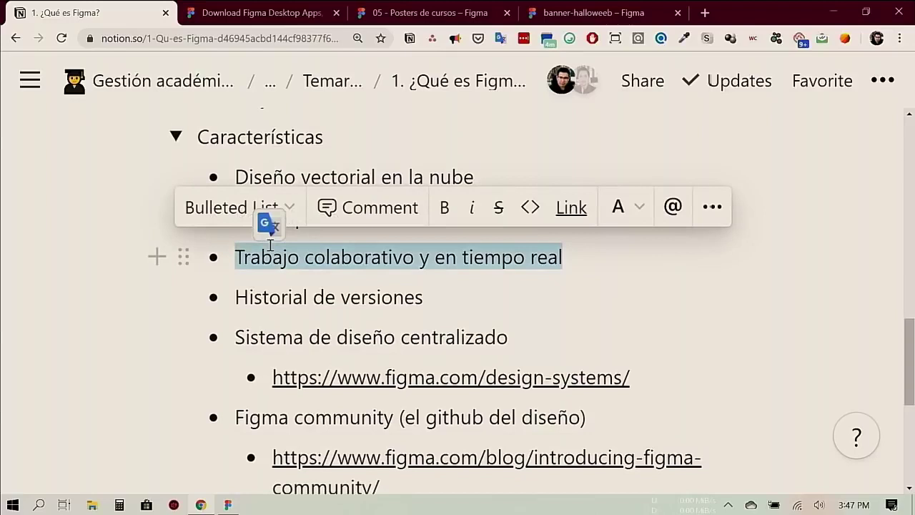
{"action": "scroll", "coordinate": [271, 244], "scroll_direction": "down", "scroll_amount": 1}
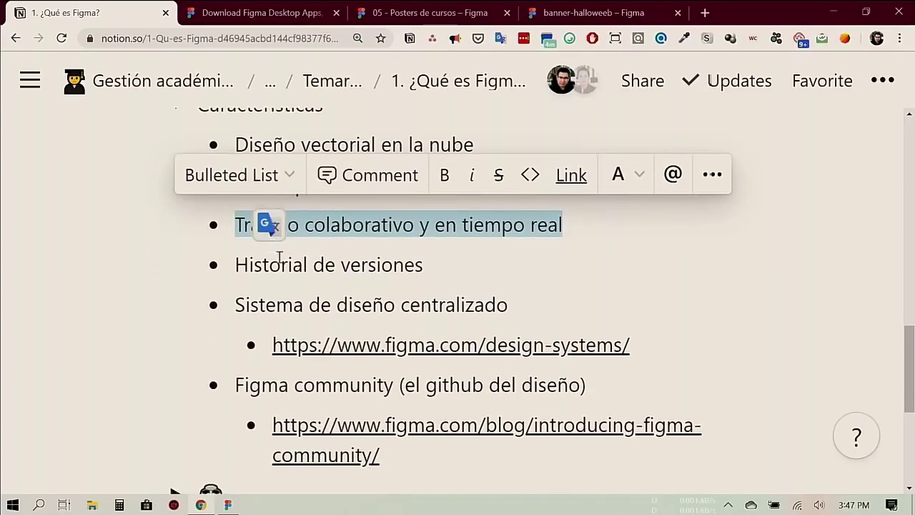
{"action": "triple_click", "coordinate": [286, 265]}
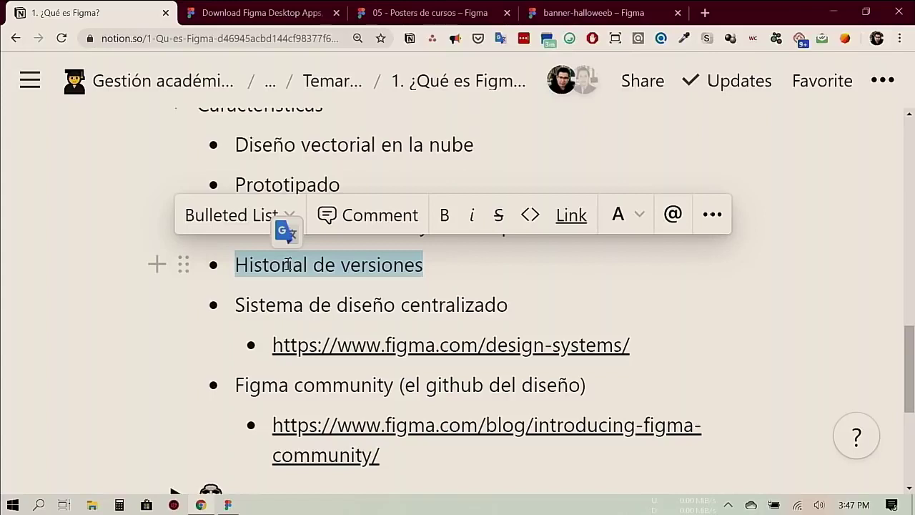
Step: Highlight 'Sistema de diseño centralizado' and toggle the notes page fullscreen on and off with F11
{"action": "triple_click", "coordinate": [315, 305]}
{"action": "left_click_drag", "start_coordinate": [309, 306], "coordinate": [316, 305]}
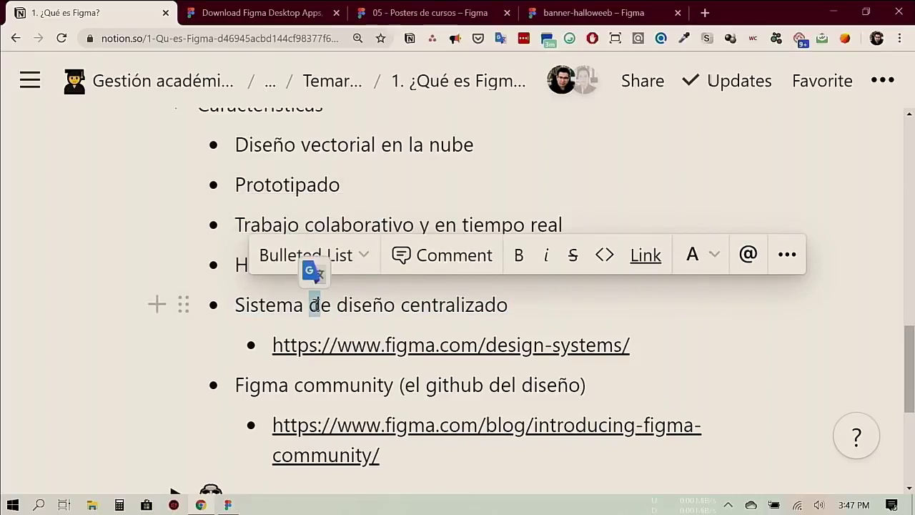
{"action": "key", "text": "F11"}
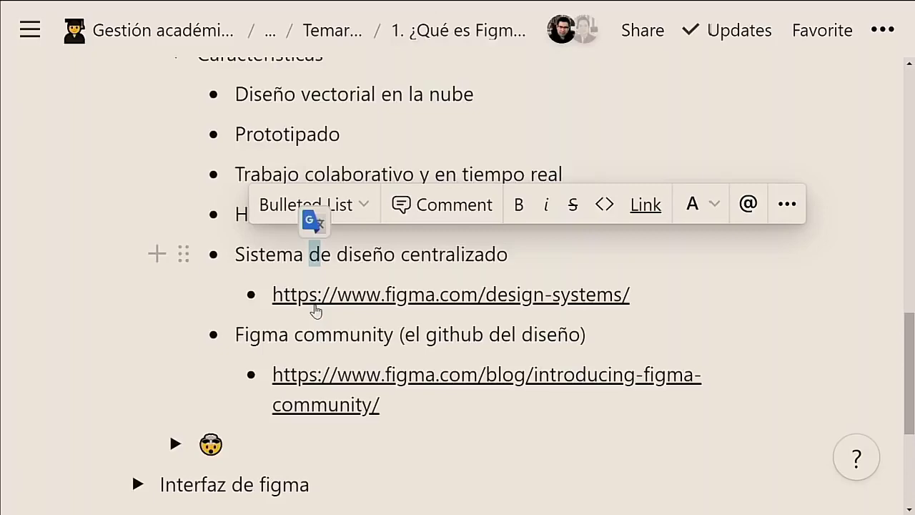
{"action": "key", "text": "F11"}
Step: Return to Figma and nudge the infographic slightly left on the canvas
{"action": "left_click", "coordinate": [235, 506]}
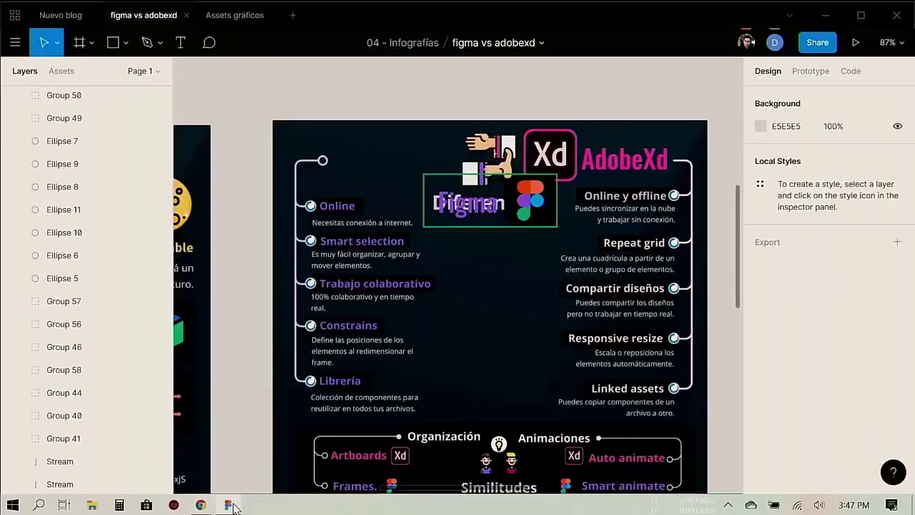
{"action": "scroll", "coordinate": [347, 225], "scroll_direction": "right", "scroll_amount": 4}
{"action": "scroll", "coordinate": [386, 224], "scroll_direction": "left", "scroll_amount": 5}
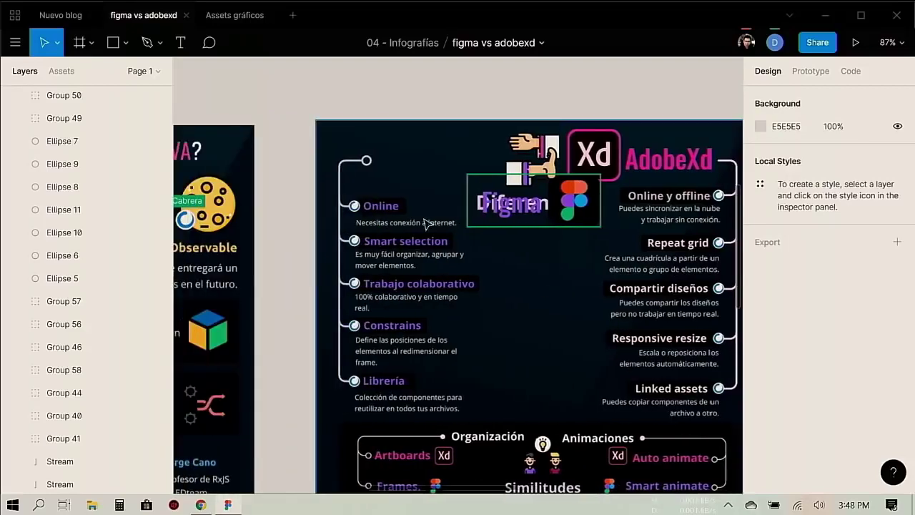
{"action": "left_click_drag", "start_coordinate": [515, 216], "coordinate": [527, 219]}
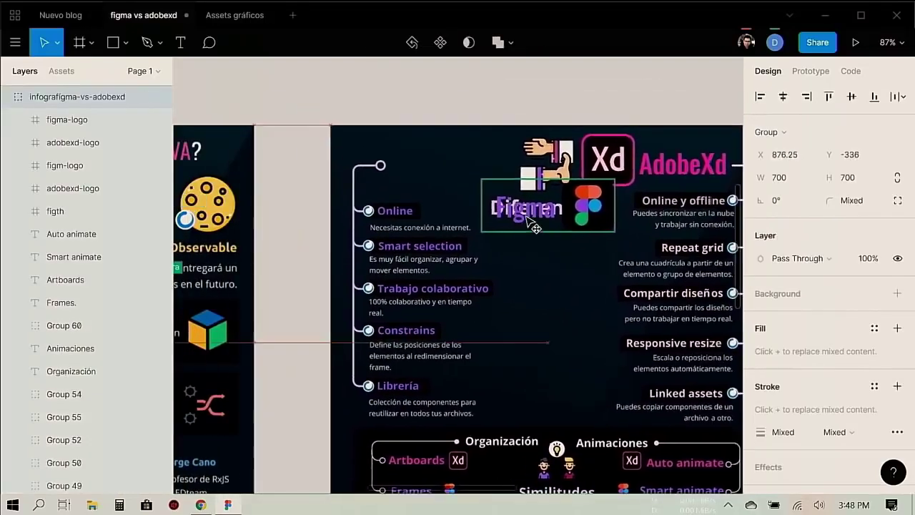
{"action": "left_click", "coordinate": [473, 99]}
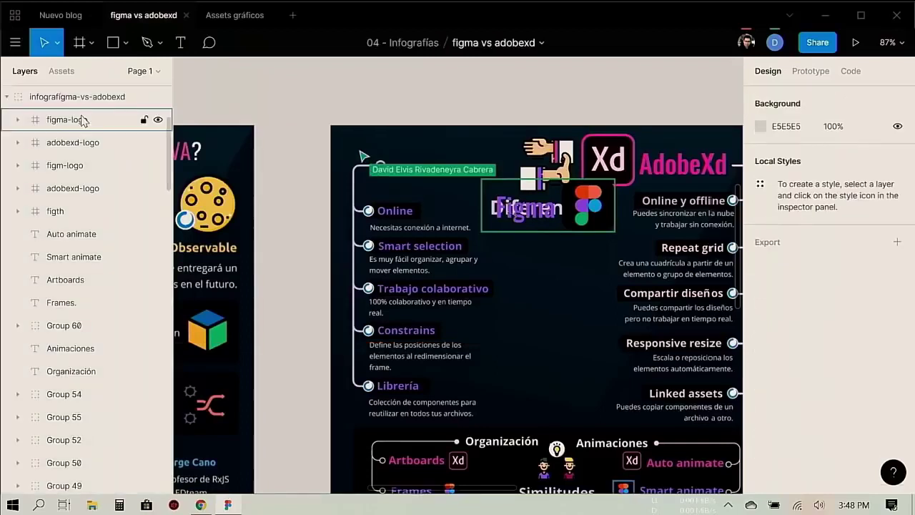
Step: Place the EDteam logo from shared assets above the infographic, keeping its 97.7×32 size
{"action": "left_click", "coordinate": [62, 70]}
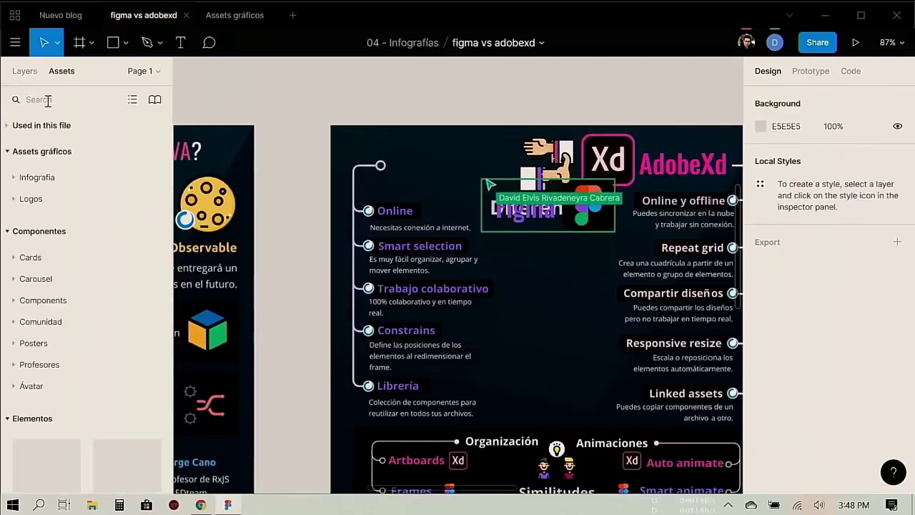
{"action": "left_click", "coordinate": [47, 99]}
{"action": "type", "text": "logo"}
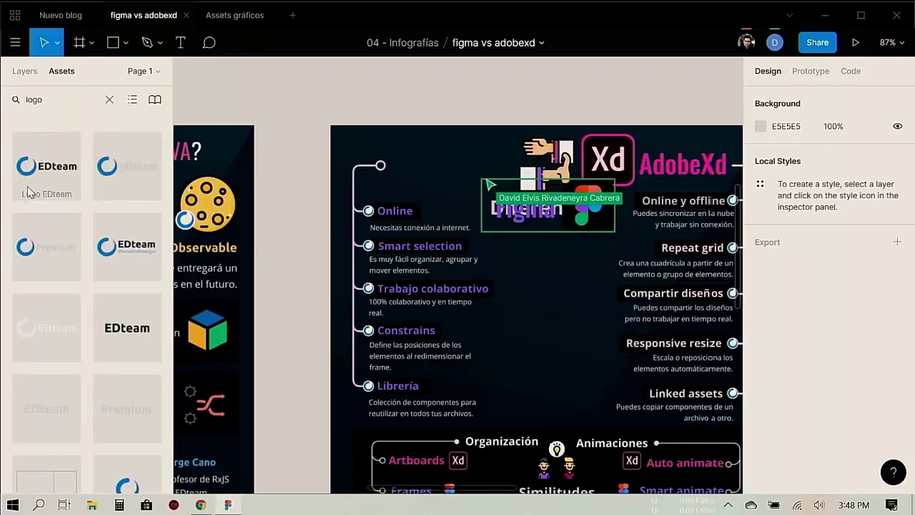
{"action": "mouse_move", "coordinate": [43, 179]}
{"action": "left_mouse_down"}
{"action": "mouse_move", "coordinate": [309, 95]}
{"action": "mouse_move", "coordinate": [373, 112]}
{"action": "left_mouse_up"}
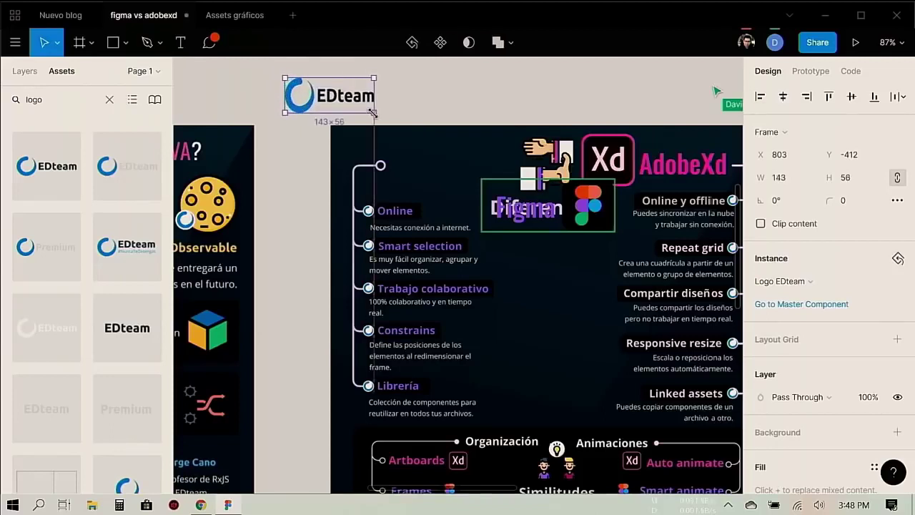
{"action": "key", "text": "ctrl+z"}
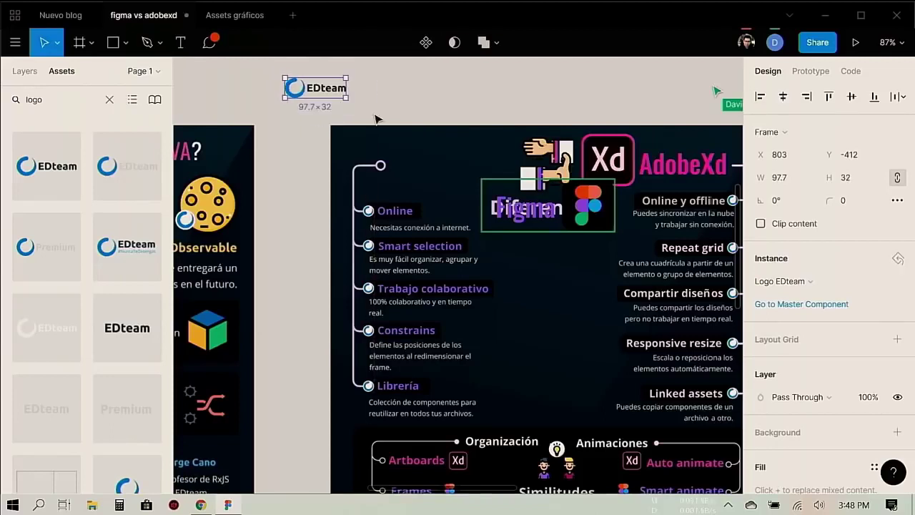
Step: Browse the logo results, then search the shared assets for 'flag' and scroll the flags
{"action": "scroll", "coordinate": [50, 329], "scroll_direction": "down", "scroll_amount": 10}
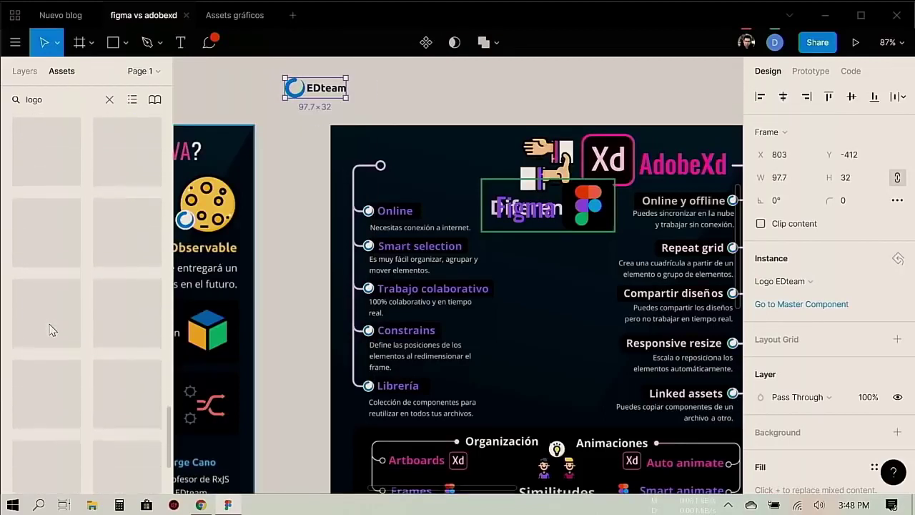
{"action": "scroll", "coordinate": [50, 329], "scroll_direction": "up", "scroll_amount": 8}
{"action": "scroll", "coordinate": [50, 329], "scroll_direction": "up", "scroll_amount": 2}
{"action": "scroll", "coordinate": [50, 329], "scroll_direction": "down", "scroll_amount": 5}
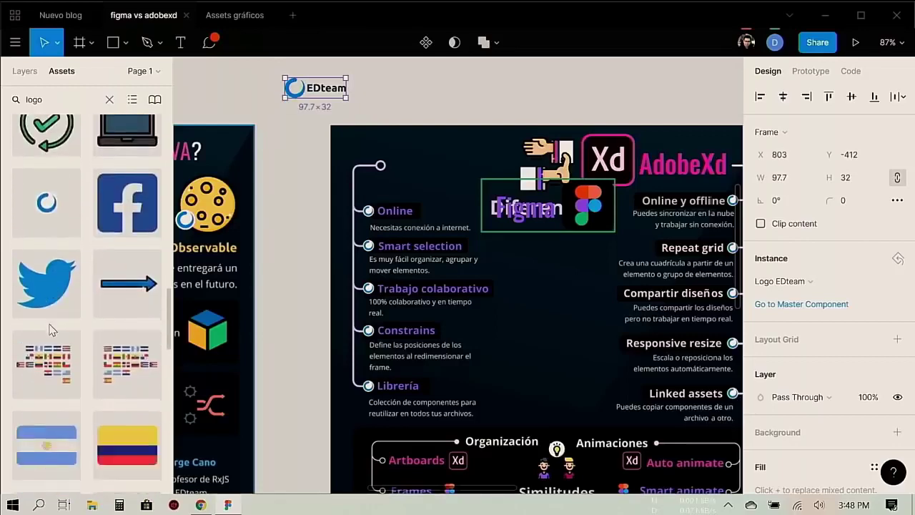
{"action": "scroll", "coordinate": [50, 329], "scroll_direction": "down", "scroll_amount": 1}
{"action": "scroll", "coordinate": [51, 223], "scroll_direction": "up", "scroll_amount": 3}
{"action": "scroll", "coordinate": [51, 223], "scroll_direction": "up", "scroll_amount": 2}
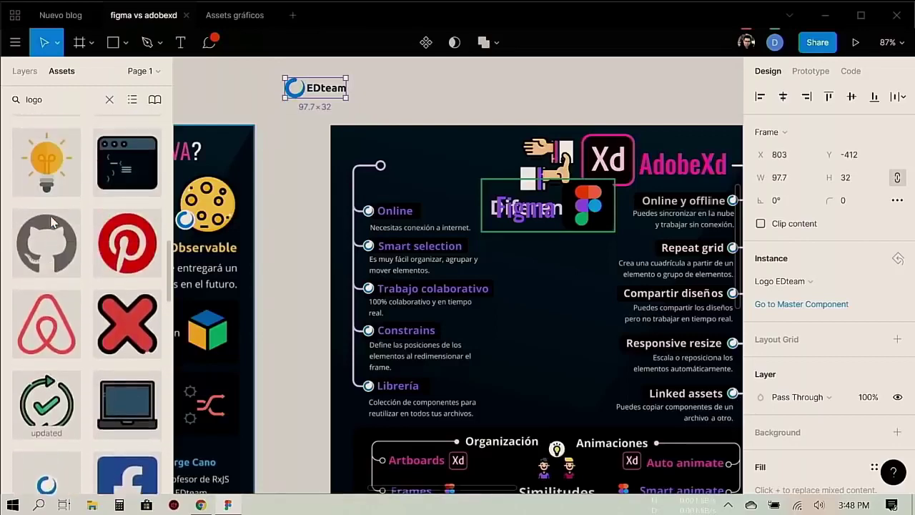
{"action": "scroll", "coordinate": [51, 223], "scroll_direction": "up", "scroll_amount": 1}
{"action": "scroll", "coordinate": [121, 357], "scroll_direction": "up", "scroll_amount": 3}
{"action": "scroll", "coordinate": [122, 358], "scroll_direction": "up", "scroll_amount": 1}
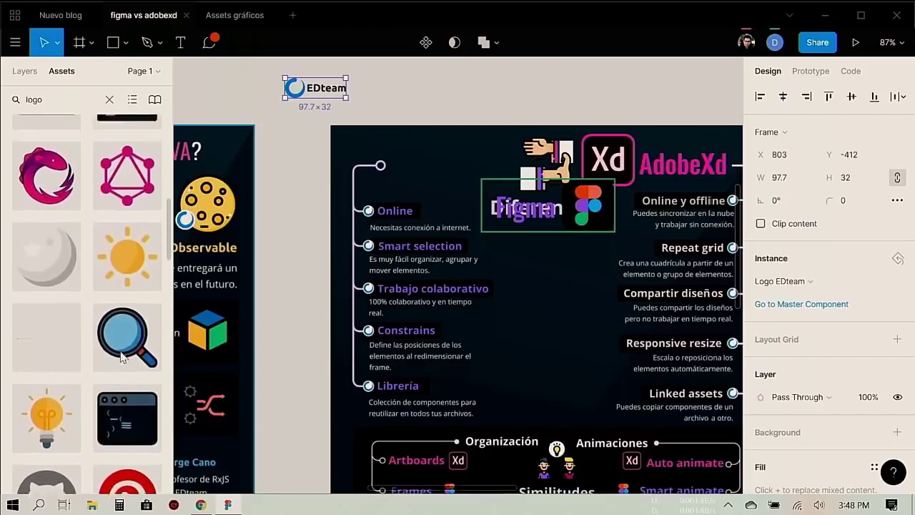
{"action": "scroll", "coordinate": [122, 358], "scroll_direction": "up", "scroll_amount": 3}
{"action": "scroll", "coordinate": [58, 385], "scroll_direction": "down", "scroll_amount": 1}
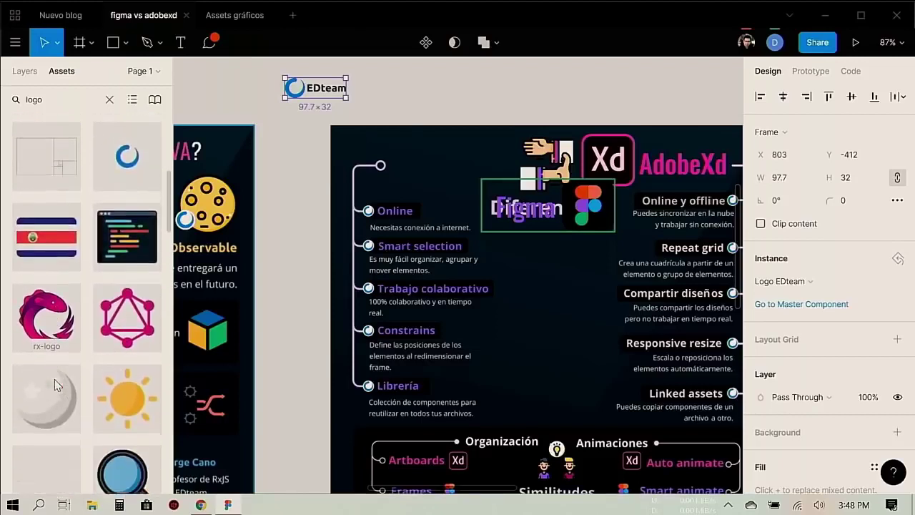
{"action": "scroll", "coordinate": [120, 290], "scroll_direction": "up", "scroll_amount": 5}
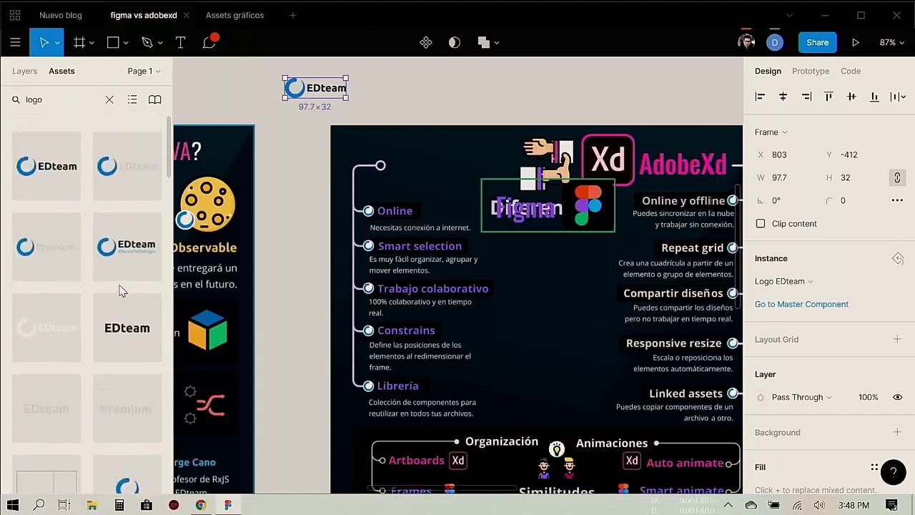
{"action": "double_click", "coordinate": [51, 108]}
{"action": "type", "text": "flag"}
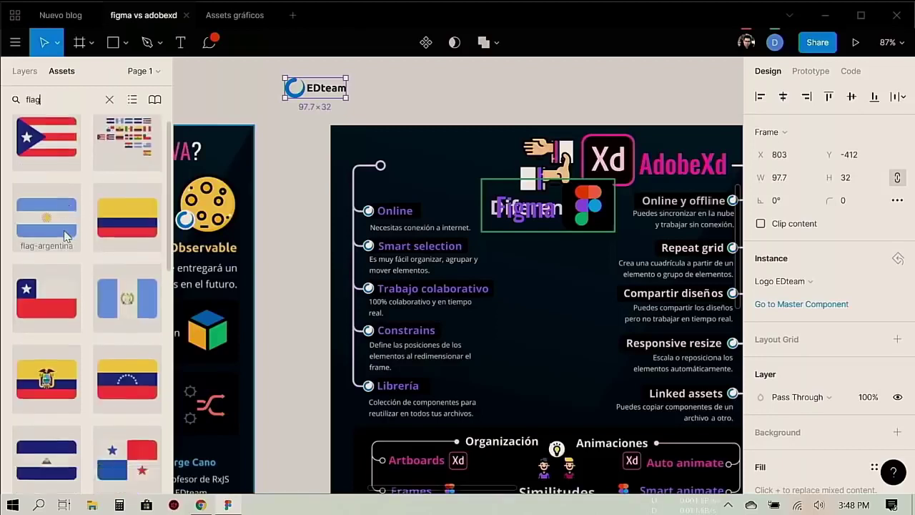
{"action": "scroll", "coordinate": [64, 236], "scroll_direction": "down", "scroll_amount": 5}
{"action": "scroll", "coordinate": [65, 236], "scroll_direction": "down", "scroll_amount": 2}
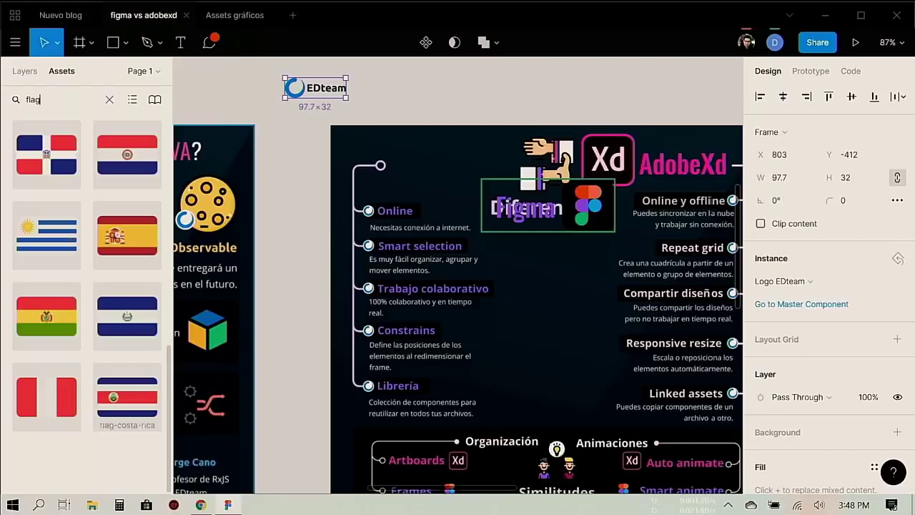
{"action": "left_click", "coordinate": [206, 507]}
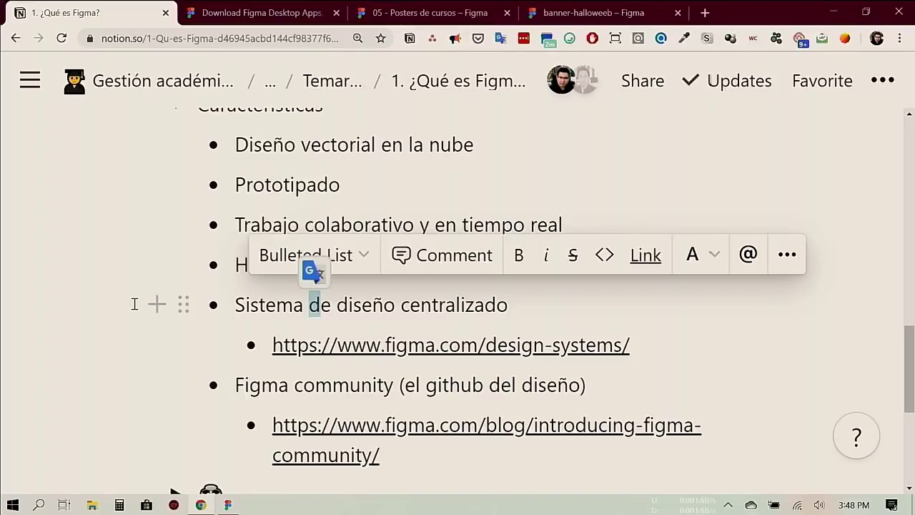
Step: Select the 'Figma community' bullet and open the figma.com blog post linked beneath it
{"action": "left_click", "coordinate": [324, 396]}
{"action": "triple_click", "coordinate": [324, 395]}
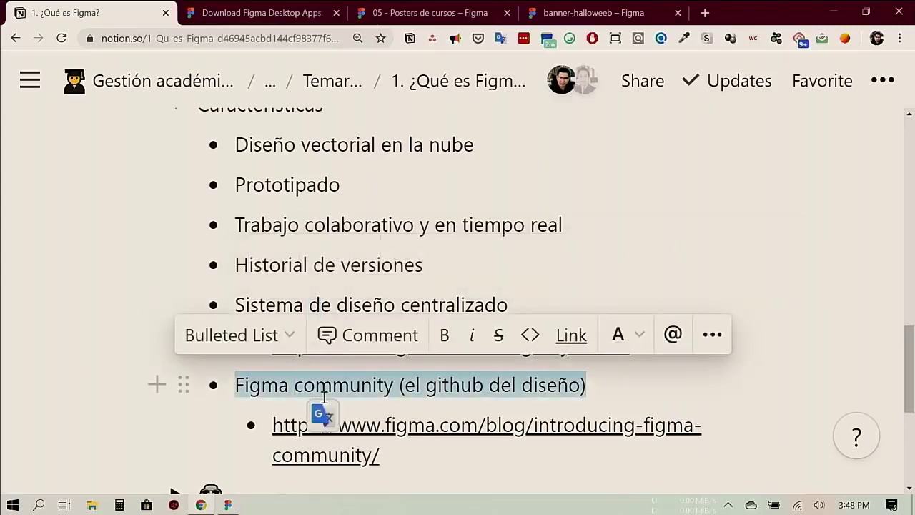
{"action": "scroll", "coordinate": [324, 397], "scroll_direction": "down", "scroll_amount": 1}
{"action": "scroll", "coordinate": [324, 398], "scroll_direction": "down", "scroll_amount": 1}
{"action": "scroll", "coordinate": [324, 397], "scroll_direction": "down", "scroll_amount": 1}
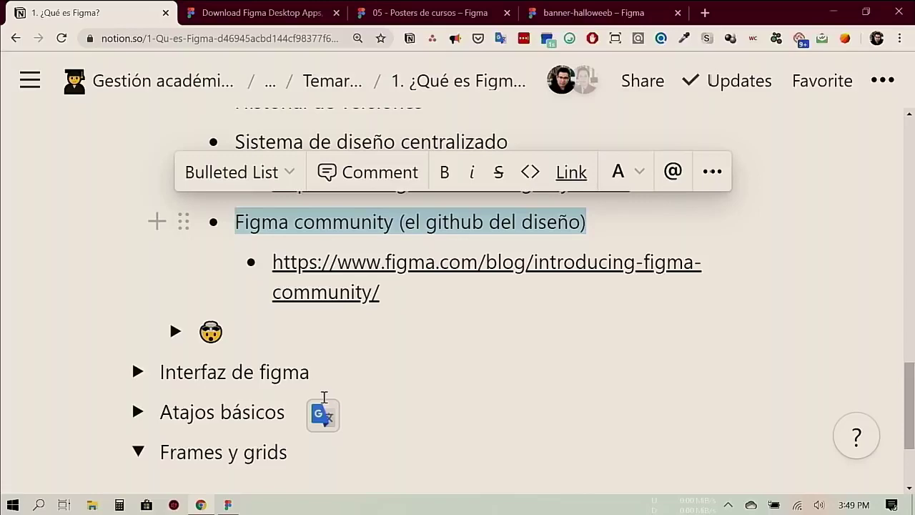
{"action": "left_click", "coordinate": [360, 263]}
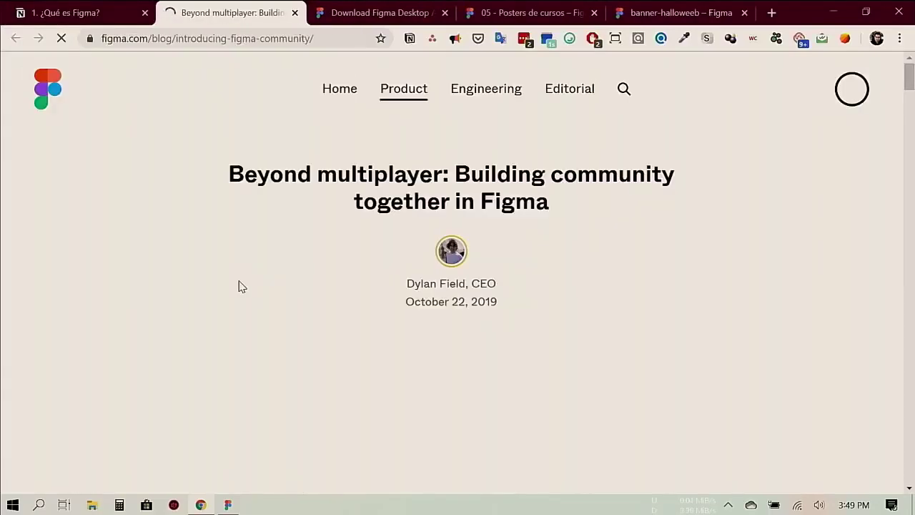
Step: Scroll the blog post and open Slack's Figma Community profile
{"action": "scroll", "coordinate": [240, 286], "scroll_direction": "down", "scroll_amount": 5}
{"action": "scroll", "coordinate": [240, 286], "scroll_direction": "down", "scroll_amount": 5}
{"action": "scroll", "coordinate": [240, 286], "scroll_direction": "down", "scroll_amount": 3}
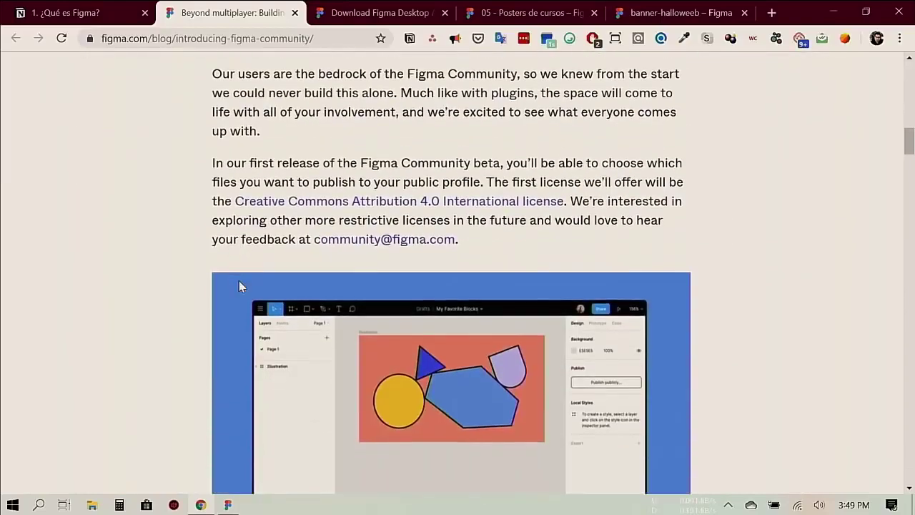
{"action": "scroll", "coordinate": [240, 286], "scroll_direction": "down", "scroll_amount": 1}
{"action": "scroll", "coordinate": [240, 286], "scroll_direction": "down", "scroll_amount": 3}
{"action": "scroll", "coordinate": [240, 286], "scroll_direction": "down", "scroll_amount": 3}
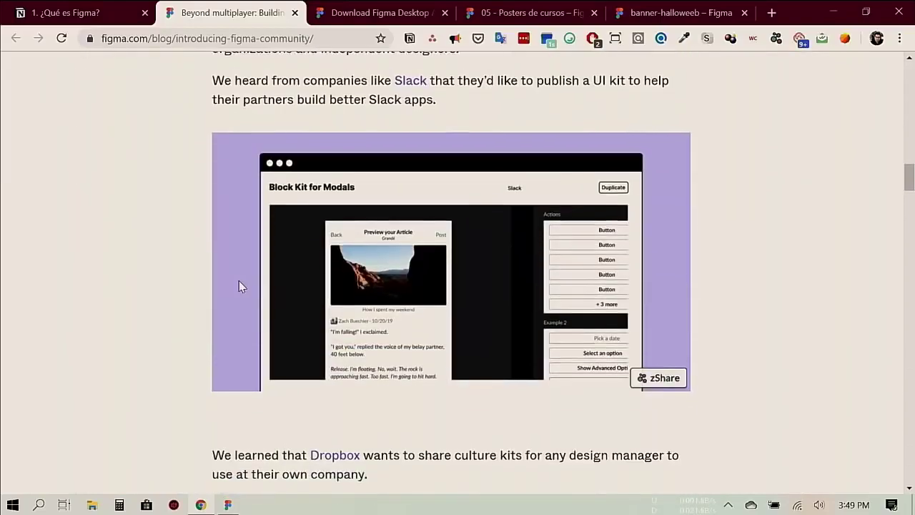
{"action": "scroll", "coordinate": [238, 286], "scroll_direction": "up", "scroll_amount": 1}
{"action": "left_click", "coordinate": [399, 153]}
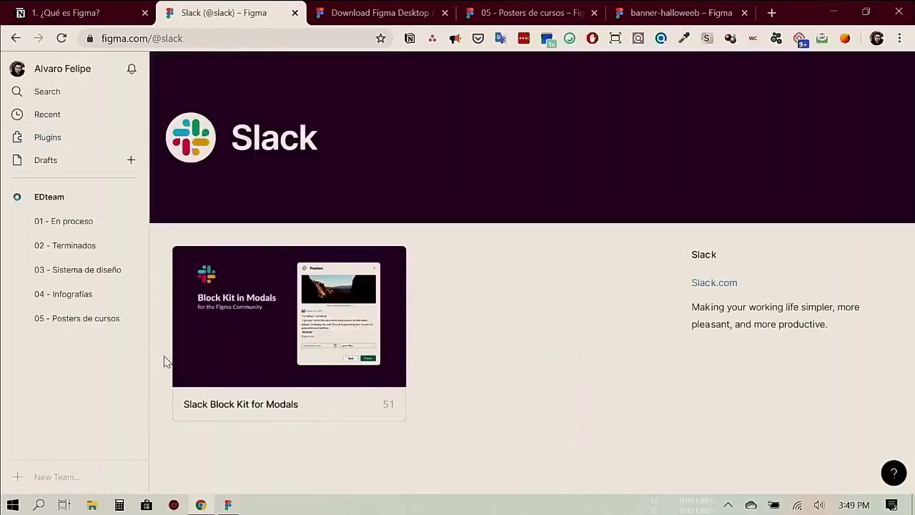
Step: Open the 'Slack Block Kit for Modals' file and look over its page
{"action": "left_click", "coordinate": [233, 392]}
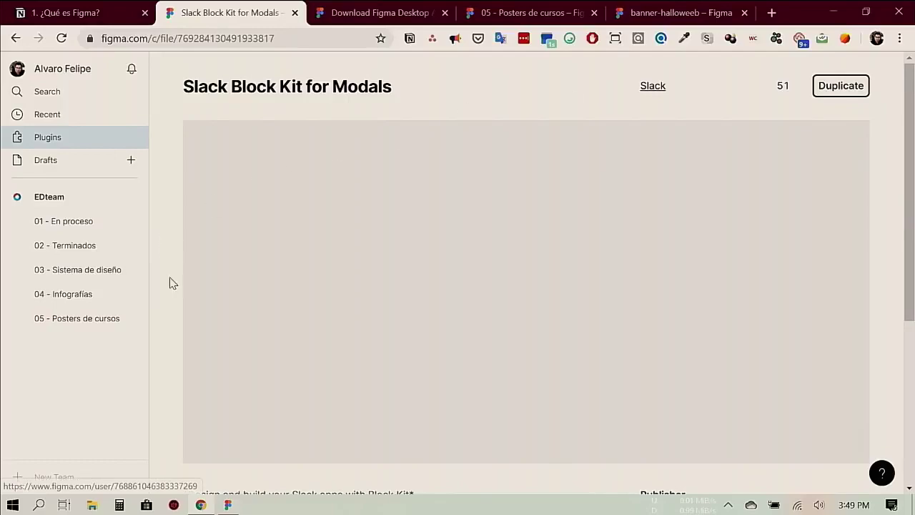
{"action": "scroll", "coordinate": [172, 282], "scroll_direction": "down", "scroll_amount": 4}
{"action": "scroll", "coordinate": [171, 283], "scroll_direction": "up", "scroll_amount": 2}
{"action": "scroll", "coordinate": [171, 282], "scroll_direction": "down", "scroll_amount": 1}
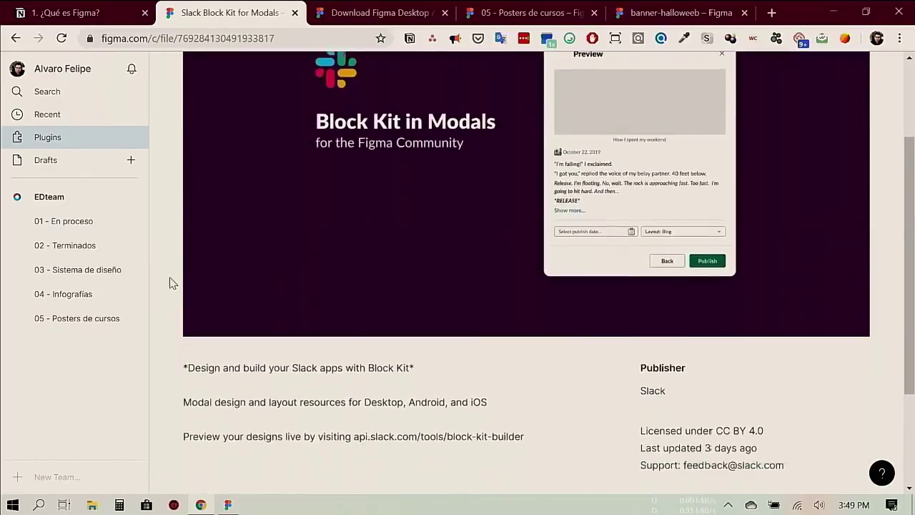
{"action": "scroll", "coordinate": [171, 282], "scroll_direction": "up", "scroll_amount": 2}
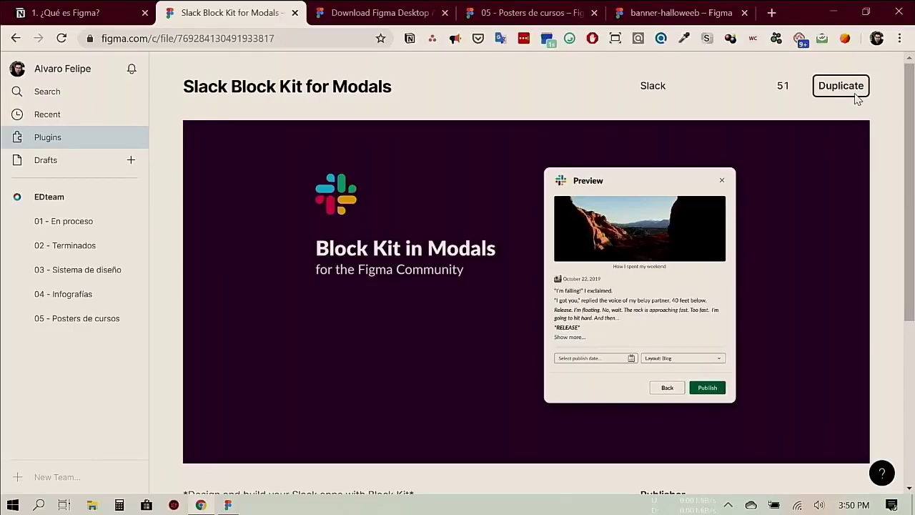
{"action": "scroll", "coordinate": [854, 98], "scroll_direction": "down", "scroll_amount": 3}
{"action": "scroll", "coordinate": [855, 93], "scroll_direction": "down", "scroll_amount": 1}
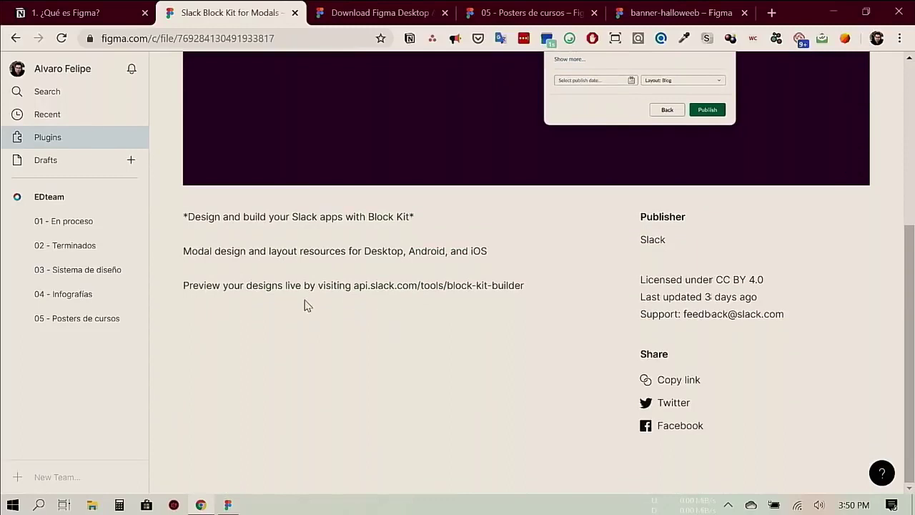
{"action": "scroll", "coordinate": [172, 278], "scroll_direction": "up", "scroll_amount": 4}
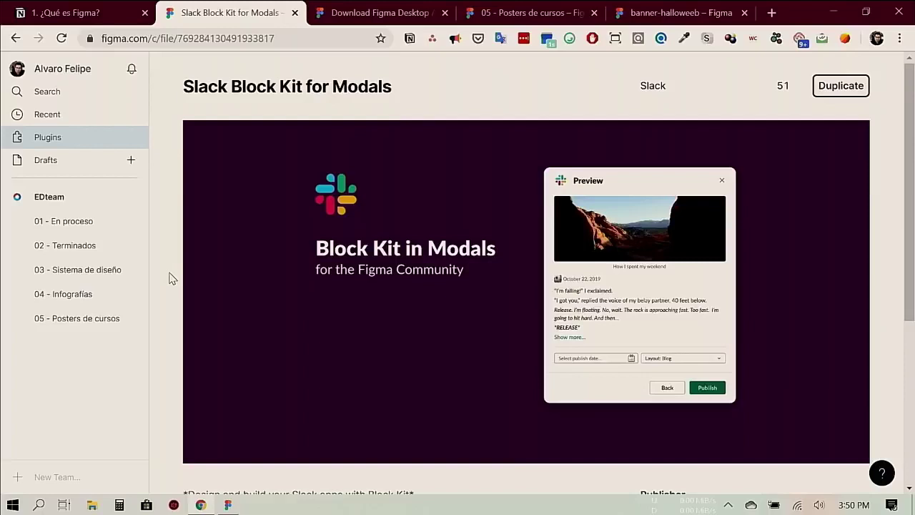
Step: Back on the Notion course page, expand the emoji toggle to show its GIF
{"action": "left_click", "coordinate": [65, 13]}
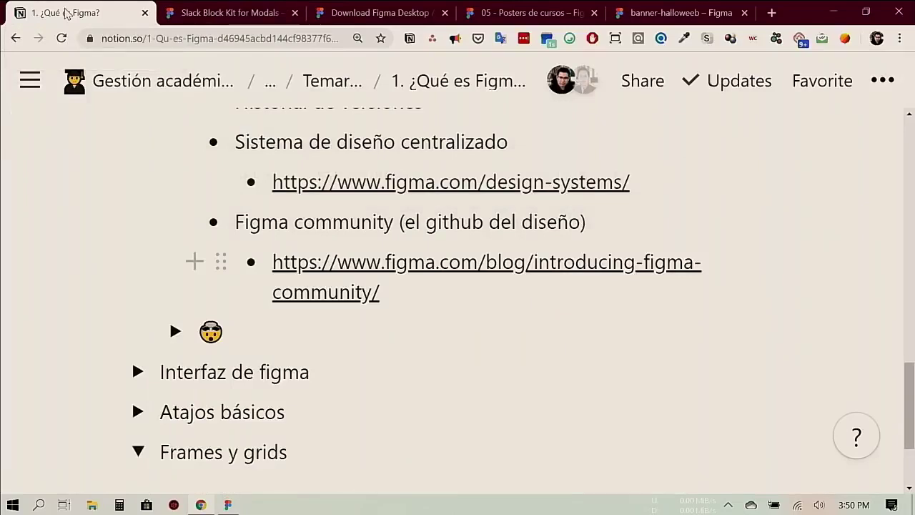
{"action": "mouse_move", "coordinate": [235, 371]}
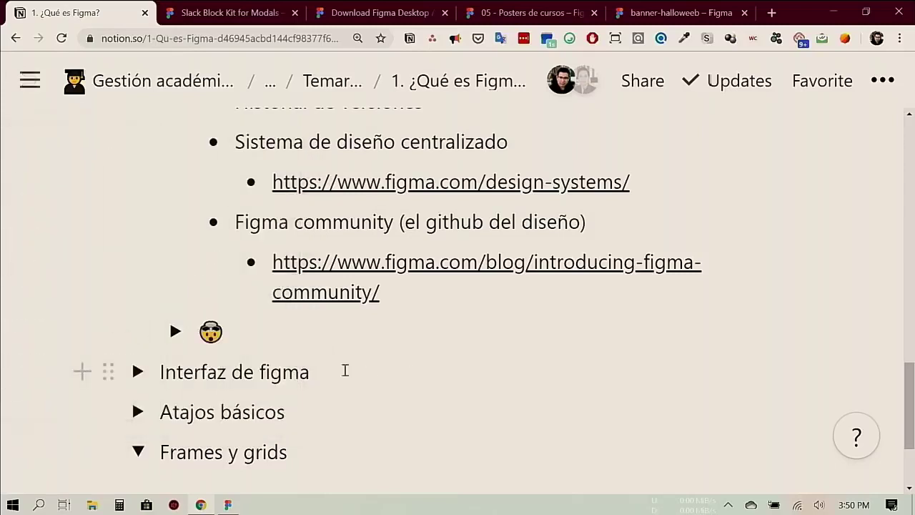
{"action": "left_click", "coordinate": [176, 332]}
{"action": "scroll", "coordinate": [184, 369], "scroll_direction": "down", "scroll_amount": 3}
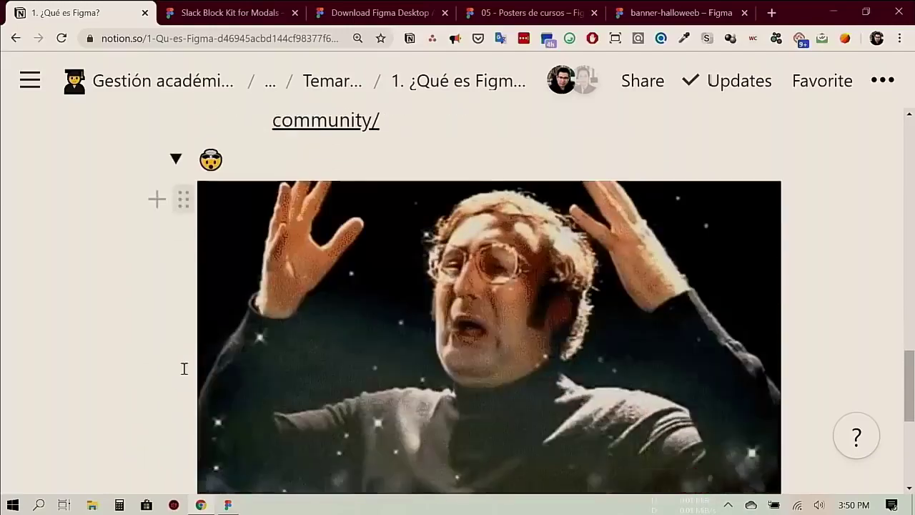
{"action": "scroll", "coordinate": [184, 368], "scroll_direction": "down", "scroll_amount": 1}
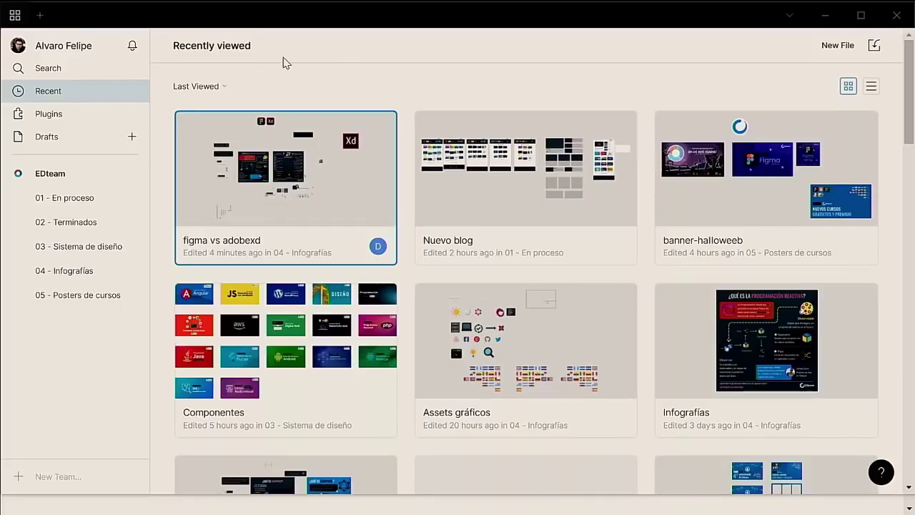
Step: Maximize Figma and scroll the Recently viewed grid down to the oldest drafts
{"action": "left_click", "coordinate": [861, 21]}
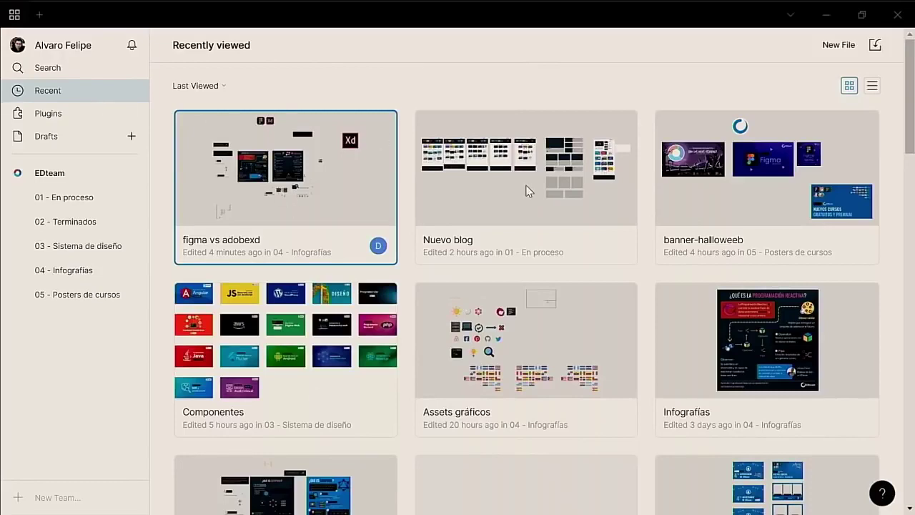
{"action": "scroll", "coordinate": [541, 226], "scroll_direction": "down", "scroll_amount": 8}
{"action": "scroll", "coordinate": [541, 226], "scroll_direction": "down", "scroll_amount": 7}
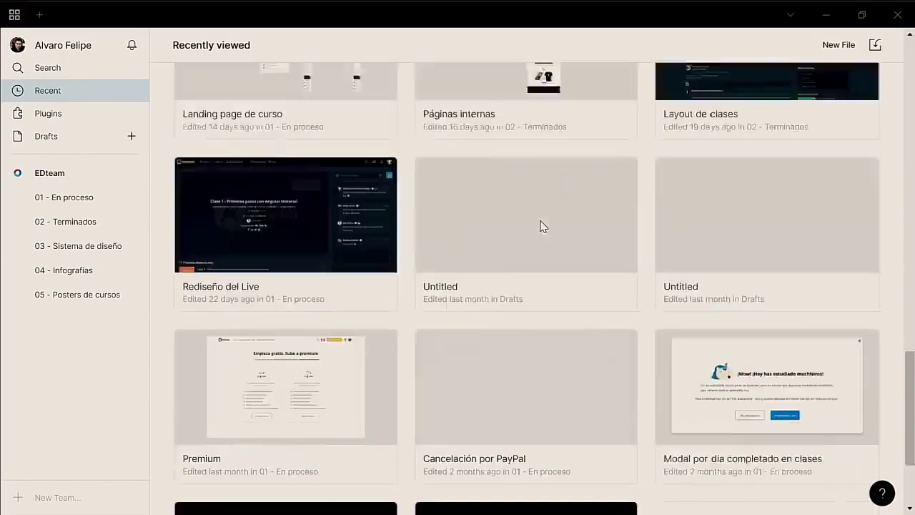
{"action": "scroll", "coordinate": [541, 226], "scroll_direction": "down", "scroll_amount": 3}
{"action": "scroll", "coordinate": [541, 226], "scroll_direction": "up", "scroll_amount": 7}
{"action": "scroll", "coordinate": [542, 226], "scroll_direction": "up", "scroll_amount": 8}
{"action": "scroll", "coordinate": [541, 226], "scroll_direction": "down", "scroll_amount": 10}
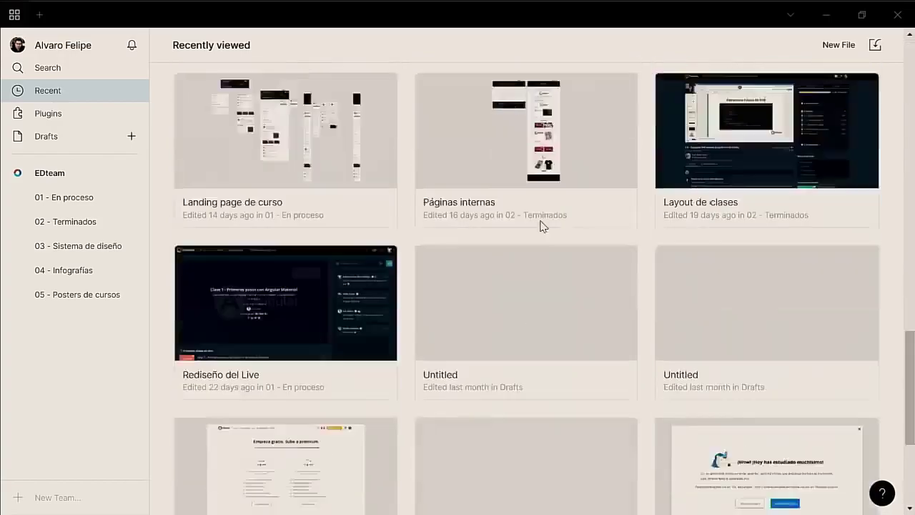
{"action": "scroll", "coordinate": [542, 226], "scroll_direction": "up", "scroll_amount": 10}
{"action": "scroll", "coordinate": [541, 226], "scroll_direction": "down", "scroll_amount": 5}
{"action": "scroll", "coordinate": [541, 226], "scroll_direction": "up", "scroll_amount": 5}
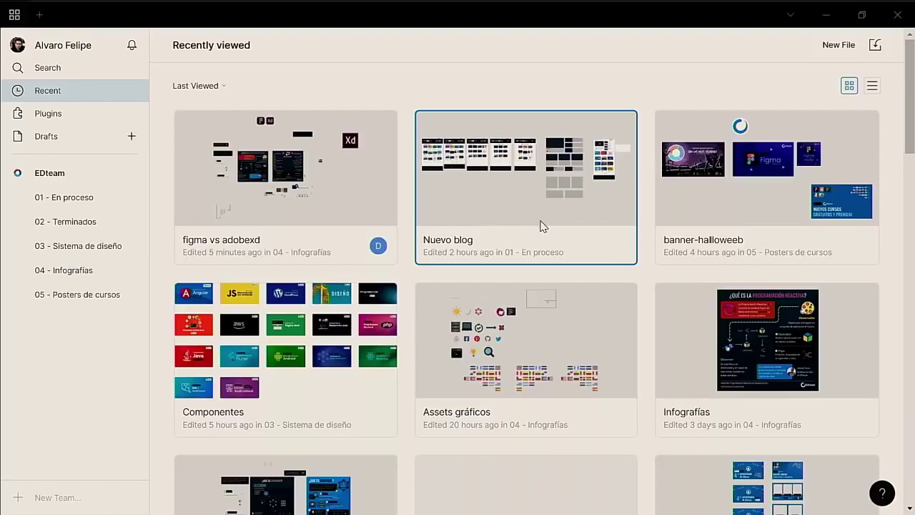
{"action": "scroll", "coordinate": [541, 226], "scroll_direction": "down", "scroll_amount": 5}
{"action": "scroll", "coordinate": [541, 226], "scroll_direction": "down", "scroll_amount": 5}
{"action": "scroll", "coordinate": [542, 226], "scroll_direction": "down", "scroll_amount": 6}
{"action": "scroll", "coordinate": [543, 226], "scroll_direction": "down", "scroll_amount": 8}
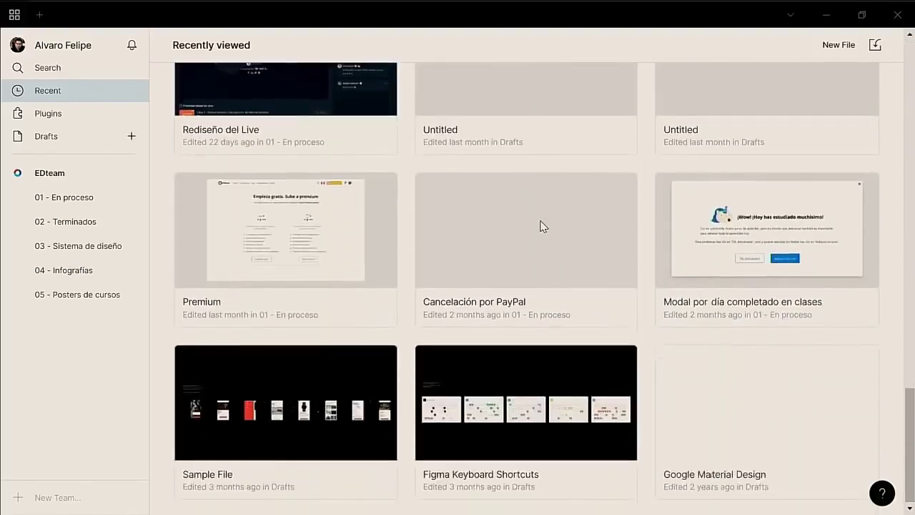
{"action": "scroll", "coordinate": [541, 226], "scroll_direction": "up", "scroll_amount": 5}
{"action": "scroll", "coordinate": [541, 225], "scroll_direction": "up", "scroll_amount": 1}
Step: Open the EDy file briefly and return to the file browser
{"action": "left_click", "coordinate": [695, 176]}
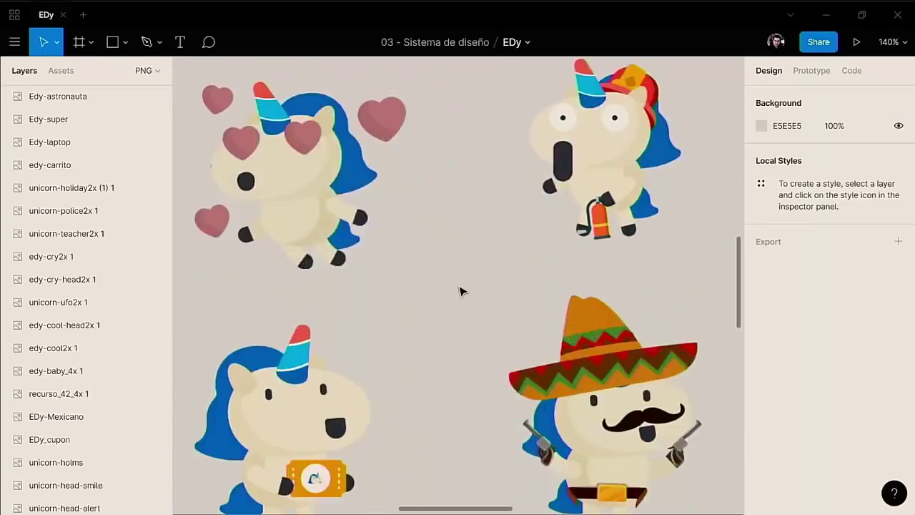
{"action": "scroll", "coordinate": [460, 291], "scroll_direction": "down", "scroll_amount": 5}
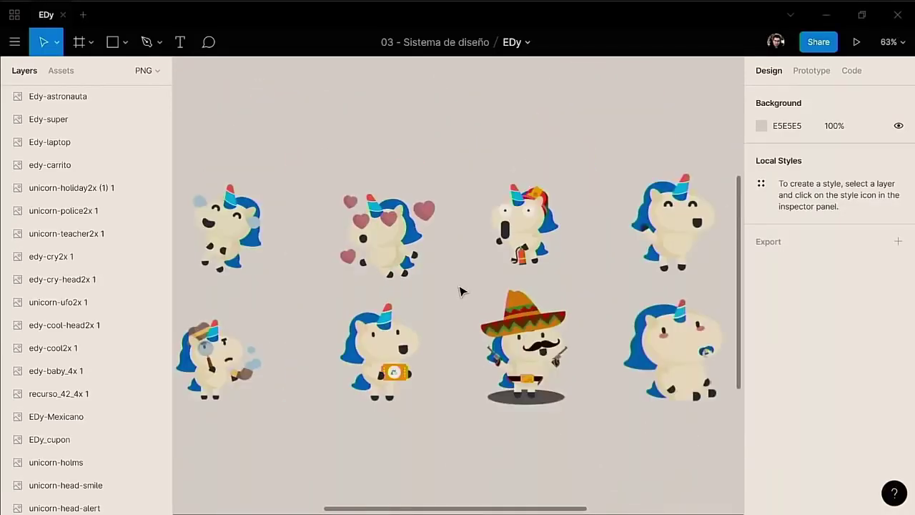
{"action": "left_click", "coordinate": [22, 11]}
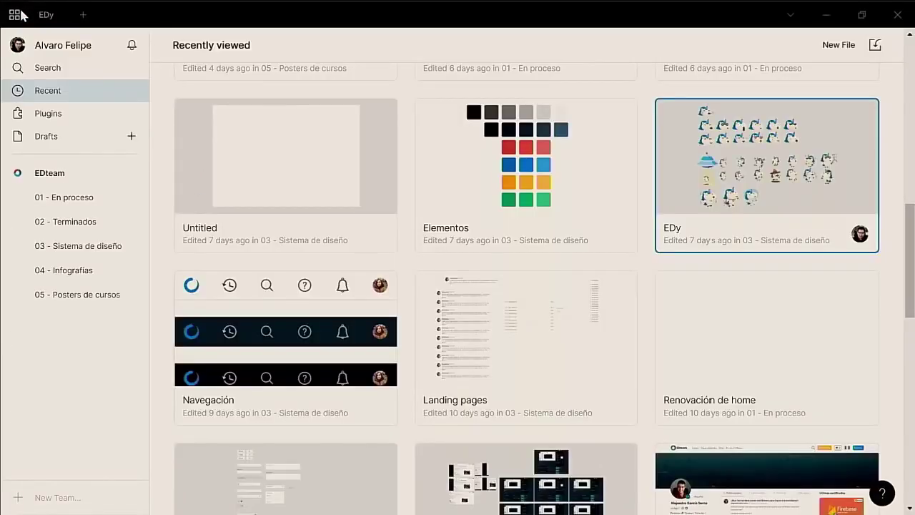
Step: Search files for 'programa', 'figma' and 'blog', selecting the Nuevo blog result
{"action": "left_click", "coordinate": [48, 68]}
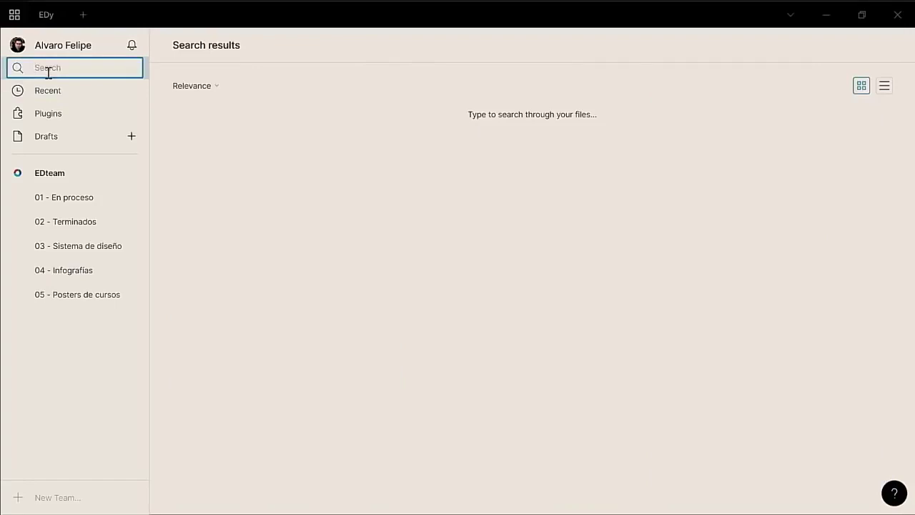
{"action": "type", "text": "prog"}
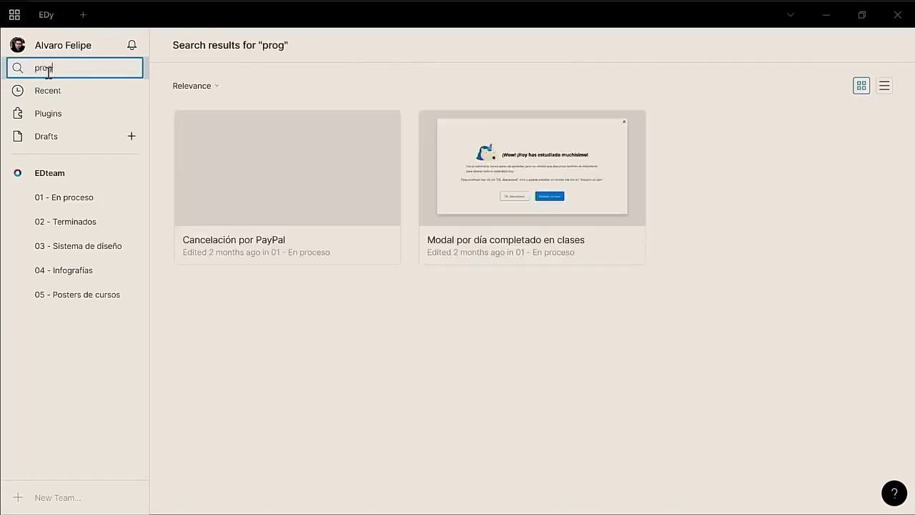
{"action": "type", "text": "rama"}
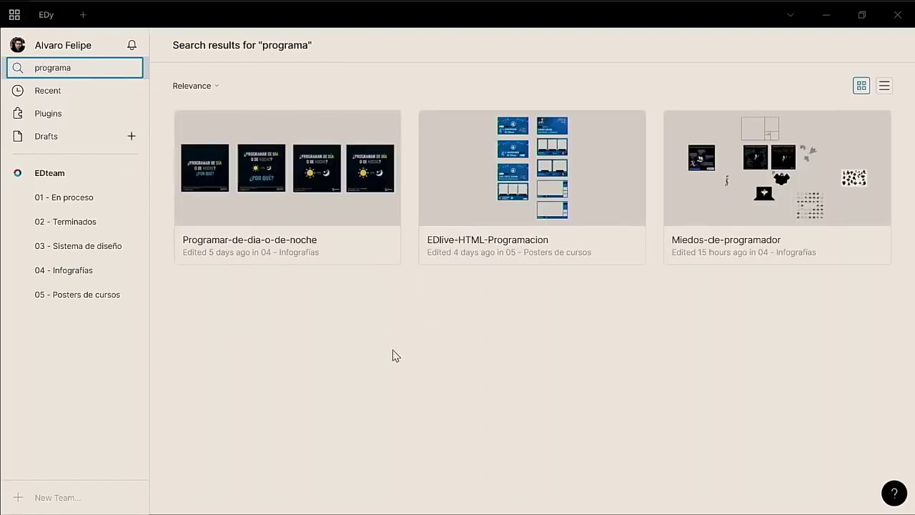
{"action": "left_click", "coordinate": [85, 74]}
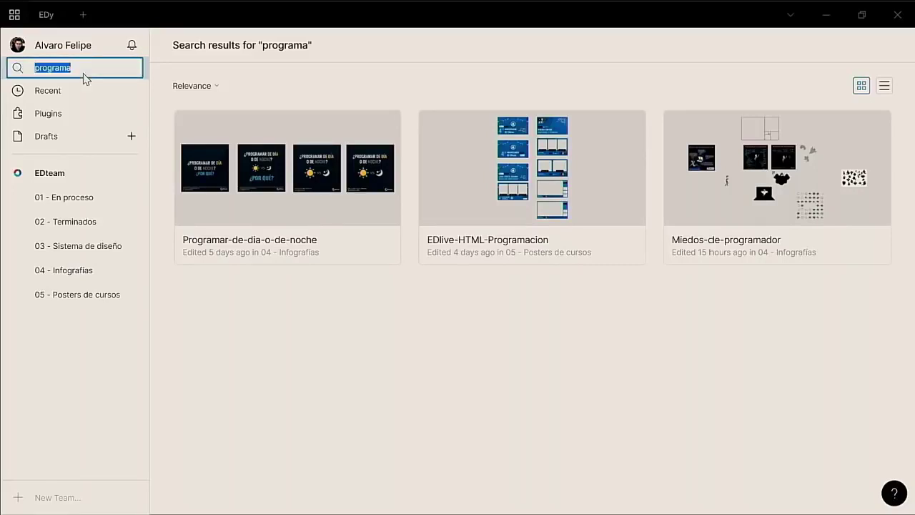
{"action": "type", "text": "figma"}
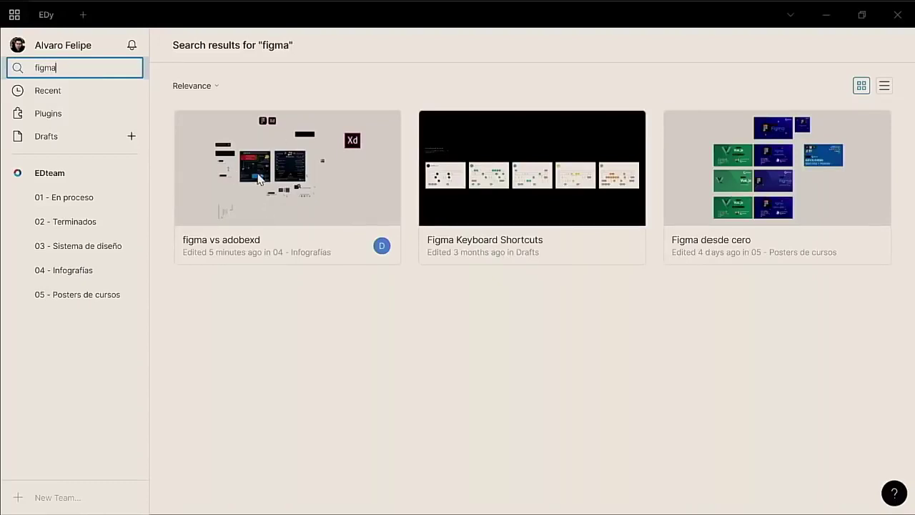
{"action": "key", "text": "BackSpace"}
{"action": "key", "text": "BackSpace"}
{"action": "key", "text": "BackSpace"}
{"action": "type", "text": "blog"}
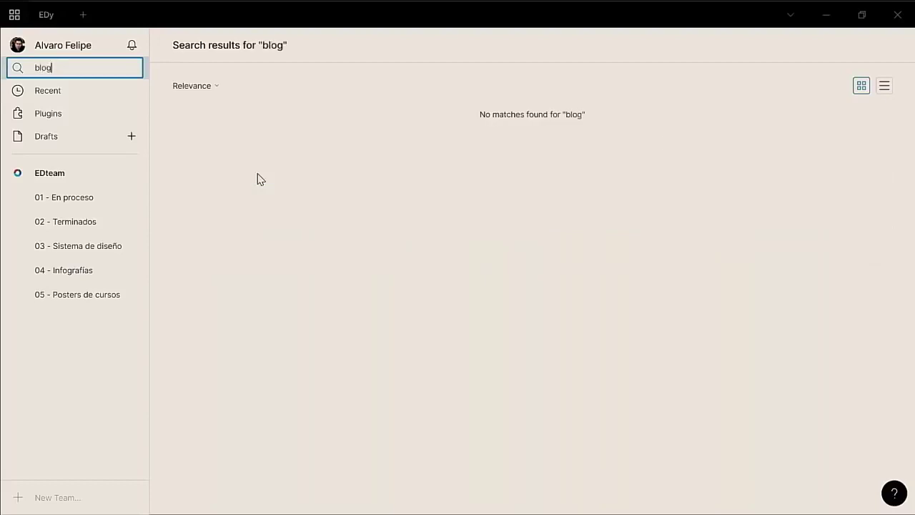
{"action": "left_click", "coordinate": [238, 219]}
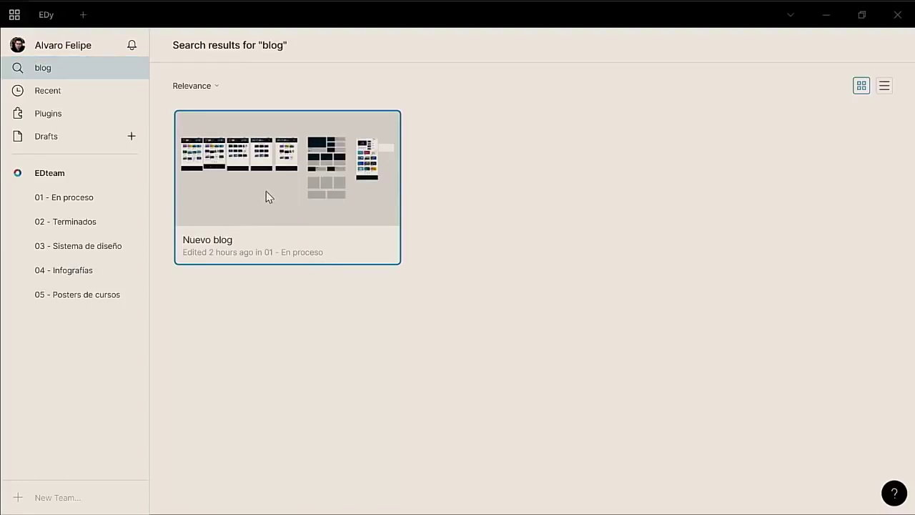
Step: Search for 'certif', select Flujo de certificados, then clear the query
{"action": "double_click", "coordinate": [54, 68]}
{"action": "type", "text": "c"}
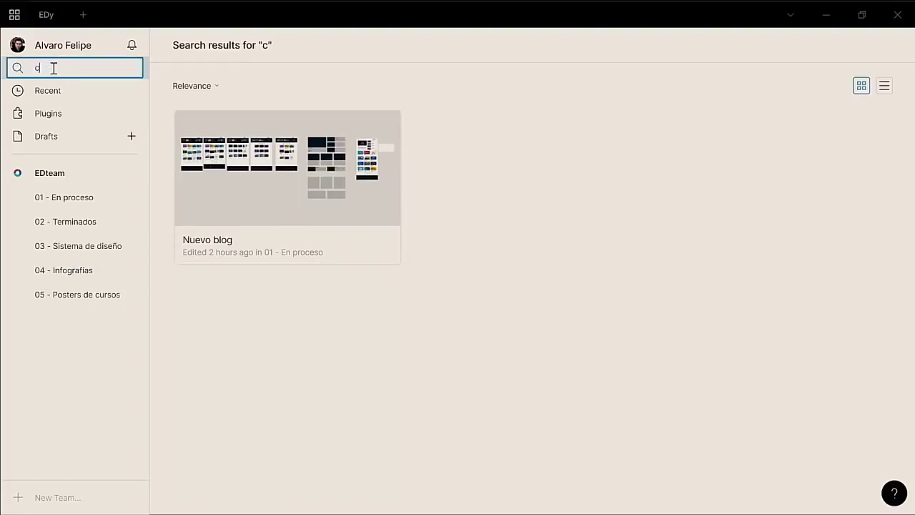
{"action": "type", "text": "ertif"}
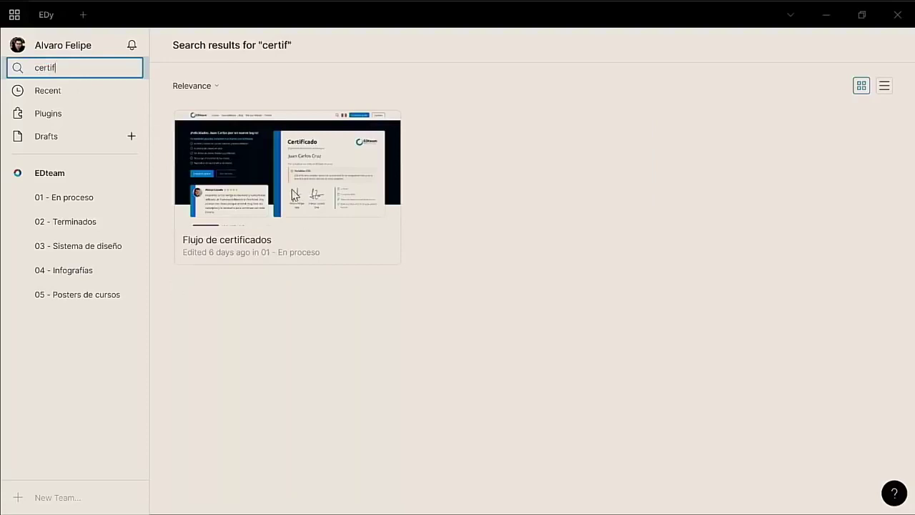
{"action": "left_click", "coordinate": [212, 159]}
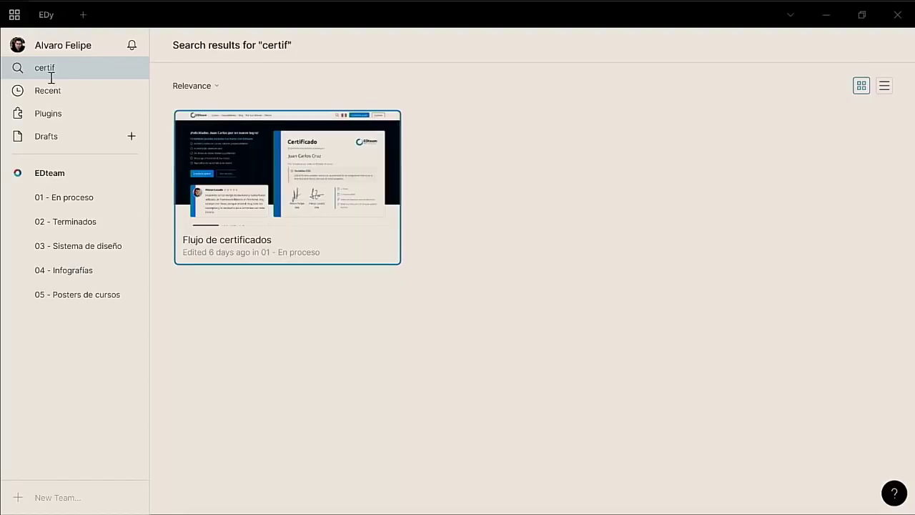
{"action": "left_click", "coordinate": [76, 60]}
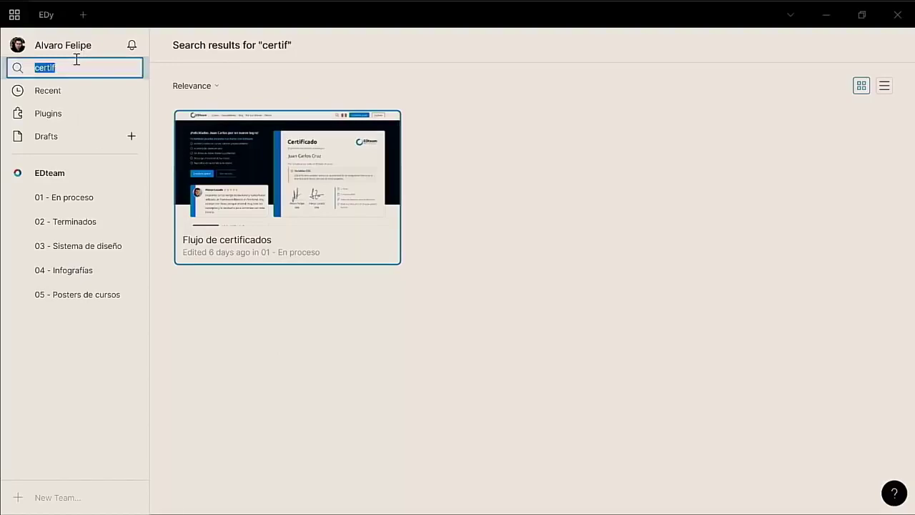
{"action": "key", "text": "BackSpace"}
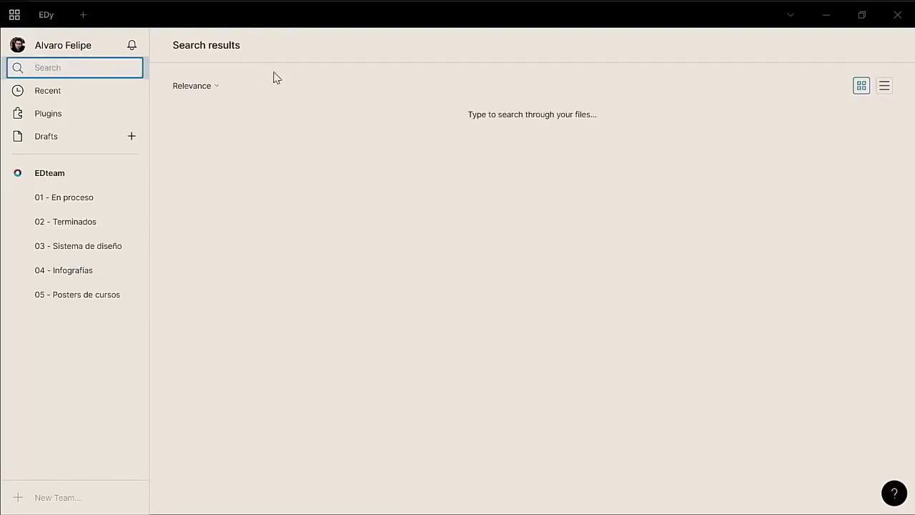
Step: Look over Recent and the featured Plugins page, then show the Drafts list
{"action": "left_click", "coordinate": [82, 64]}
{"action": "left_click", "coordinate": [63, 91]}
{"action": "left_click", "coordinate": [57, 111]}
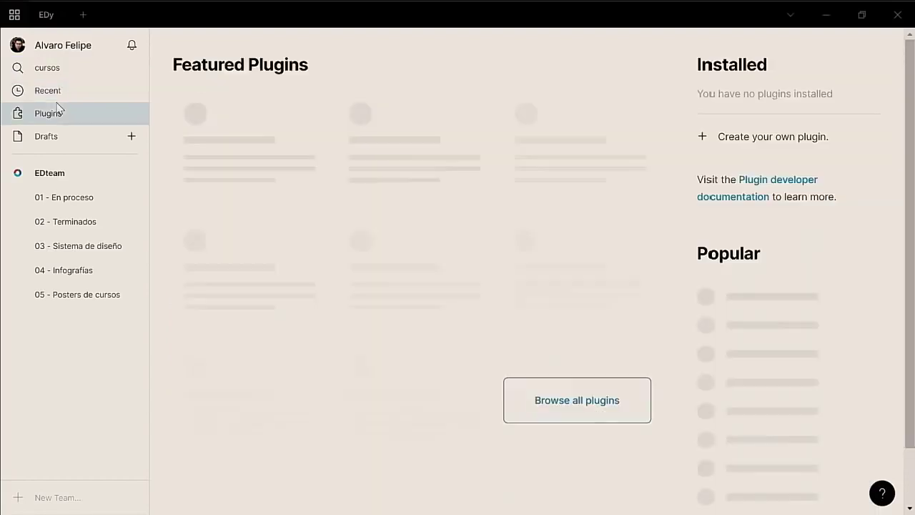
{"action": "scroll", "coordinate": [159, 254], "scroll_direction": "down", "scroll_amount": 3}
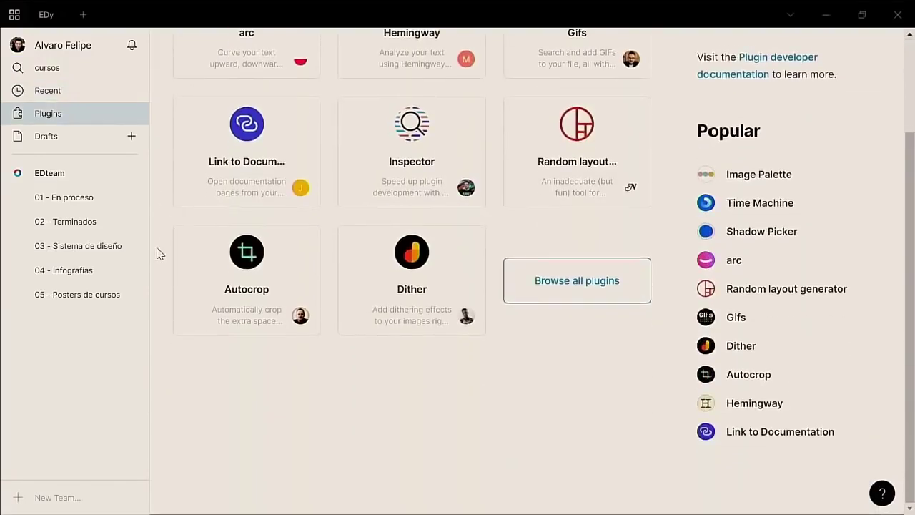
{"action": "left_click", "coordinate": [55, 138]}
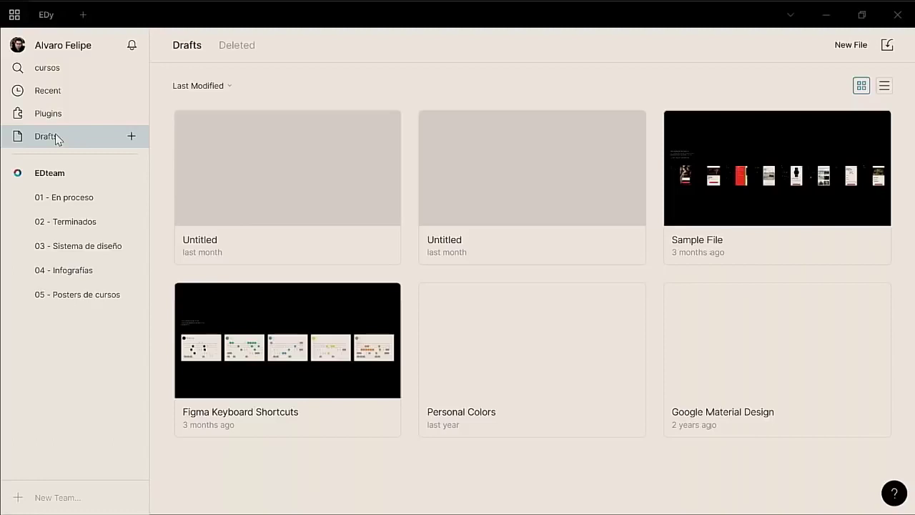
Step: Create a blank Untitled draft, close it, and show the EDteam team's projects
{"action": "left_click", "coordinate": [132, 137]}
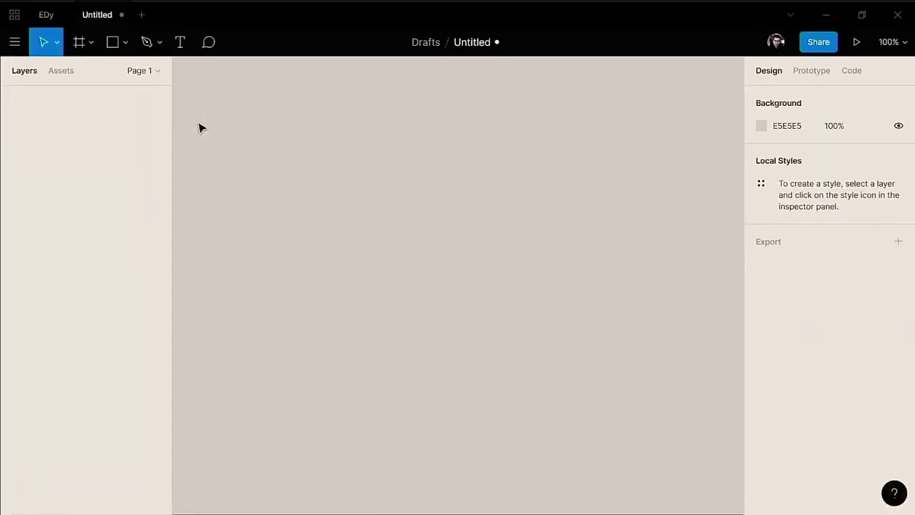
{"action": "left_click", "coordinate": [122, 14]}
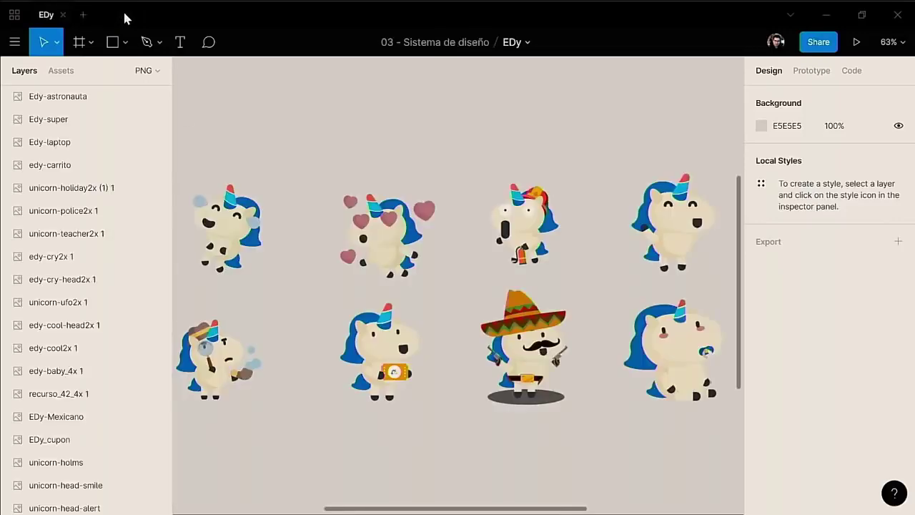
{"action": "left_click", "coordinate": [13, 16]}
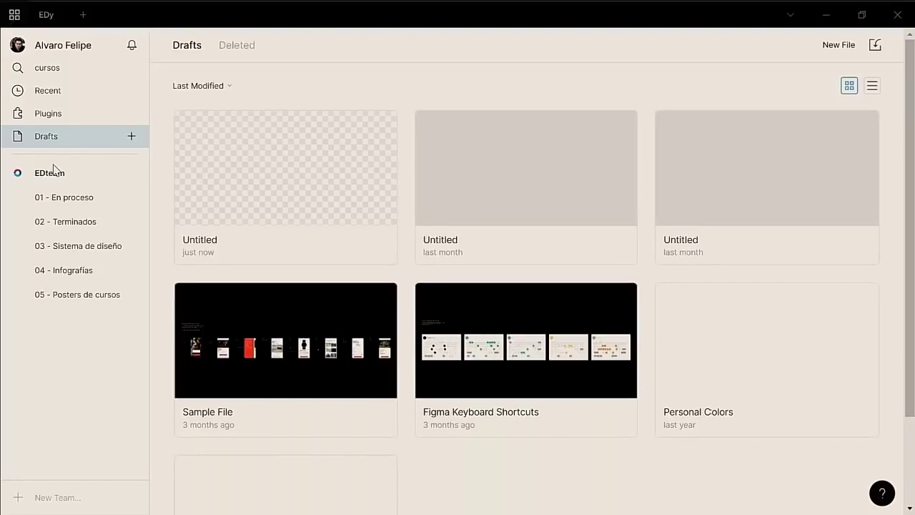
{"action": "left_click", "coordinate": [53, 171]}
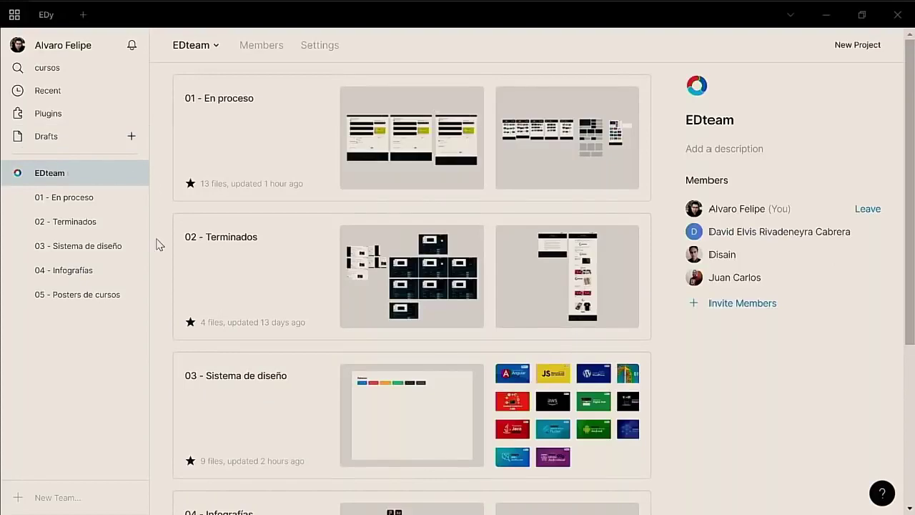
{"action": "scroll", "coordinate": [159, 244], "scroll_direction": "down", "scroll_amount": 4}
{"action": "scroll", "coordinate": [158, 245], "scroll_direction": "up", "scroll_amount": 4}
{"action": "scroll", "coordinate": [159, 244], "scroll_direction": "down", "scroll_amount": 2}
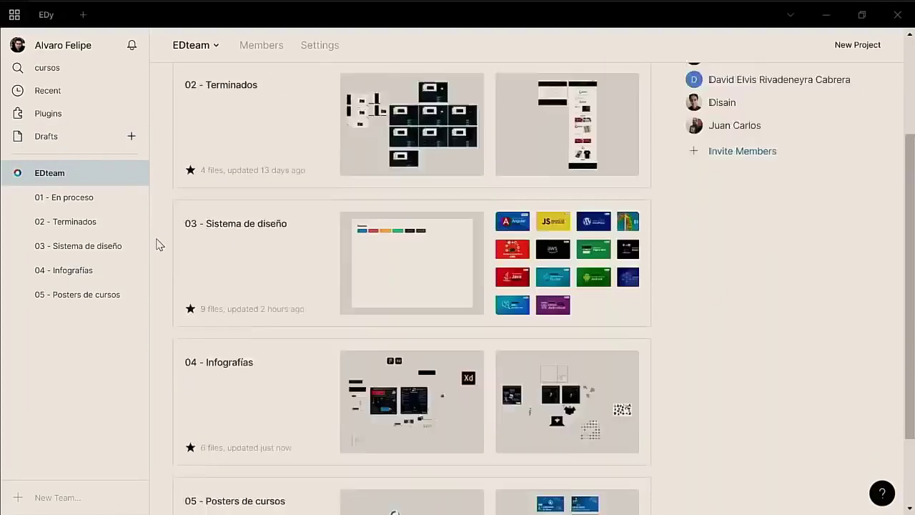
{"action": "scroll", "coordinate": [159, 244], "scroll_direction": "down", "scroll_amount": 1}
{"action": "scroll", "coordinate": [159, 245], "scroll_direction": "up", "scroll_amount": 1}
{"action": "scroll", "coordinate": [159, 245], "scroll_direction": "up", "scroll_amount": 3}
{"action": "scroll", "coordinate": [159, 245], "scroll_direction": "down", "scroll_amount": 4}
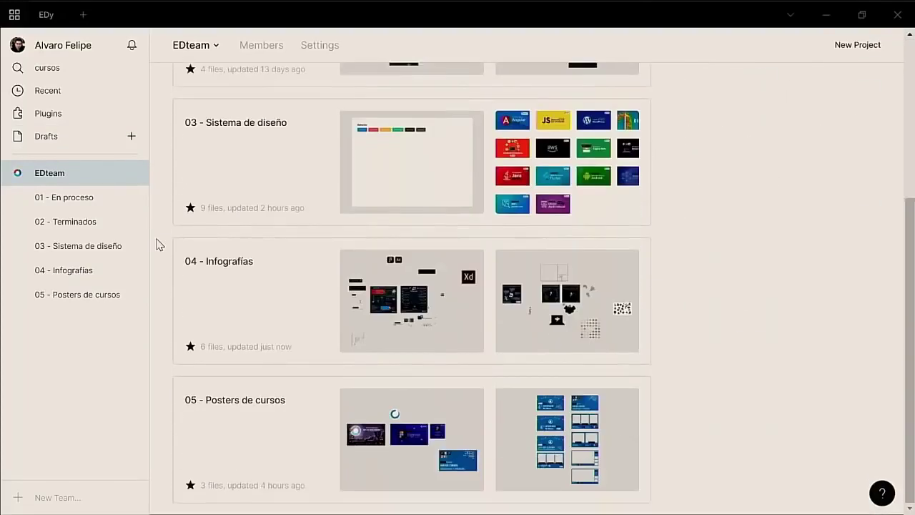
{"action": "scroll", "coordinate": [159, 244], "scroll_direction": "up", "scroll_amount": 4}
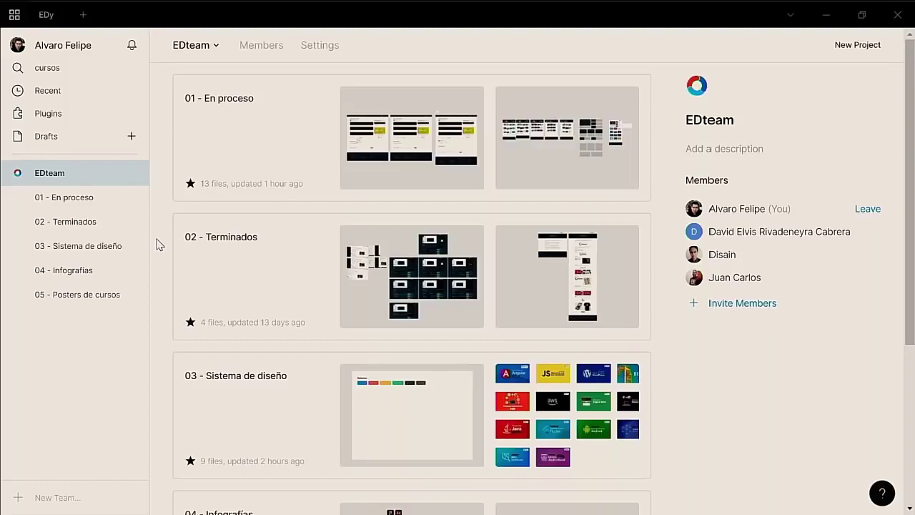
{"action": "scroll", "coordinate": [158, 244], "scroll_direction": "down", "scroll_amount": 3}
{"action": "scroll", "coordinate": [159, 245], "scroll_direction": "up", "scroll_amount": 3}
{"action": "left_click", "coordinate": [733, 306]}
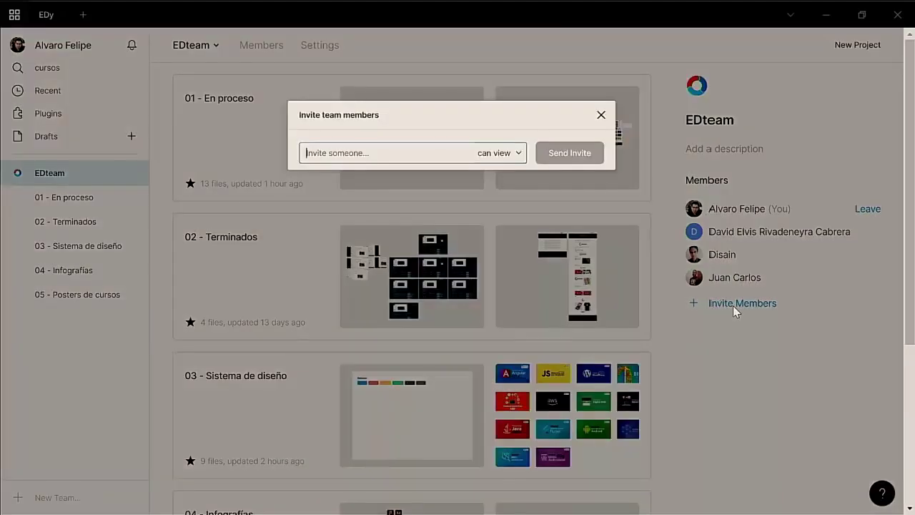
{"action": "left_click", "coordinate": [601, 116]}
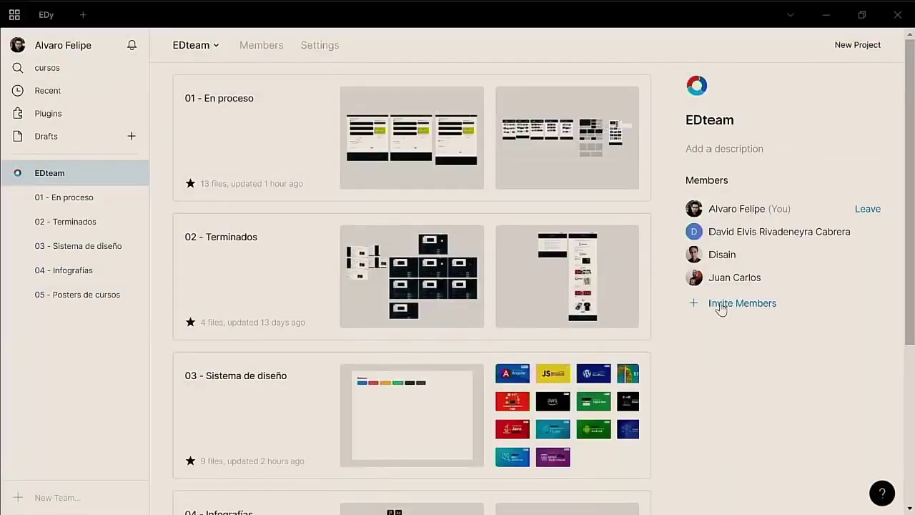
{"action": "left_click", "coordinate": [720, 305]}
{"action": "left_click", "coordinate": [601, 116]}
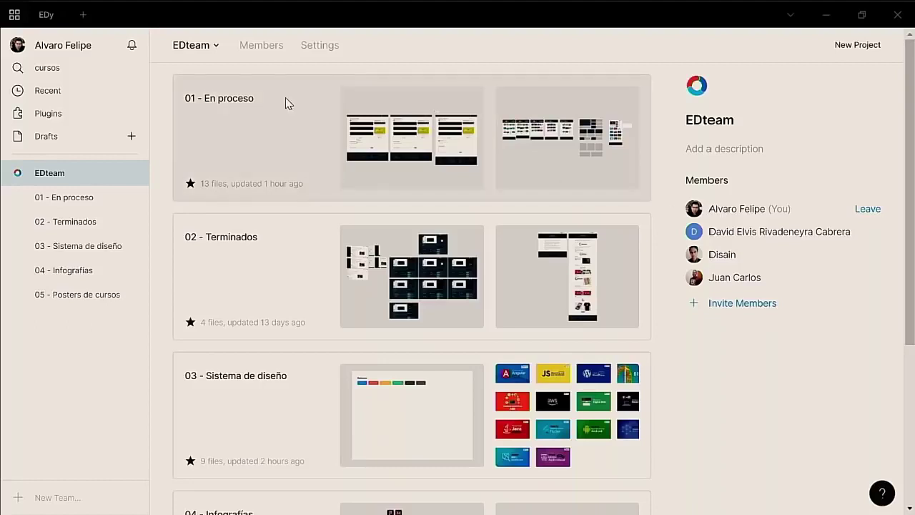
{"action": "left_click", "coordinate": [216, 46]}
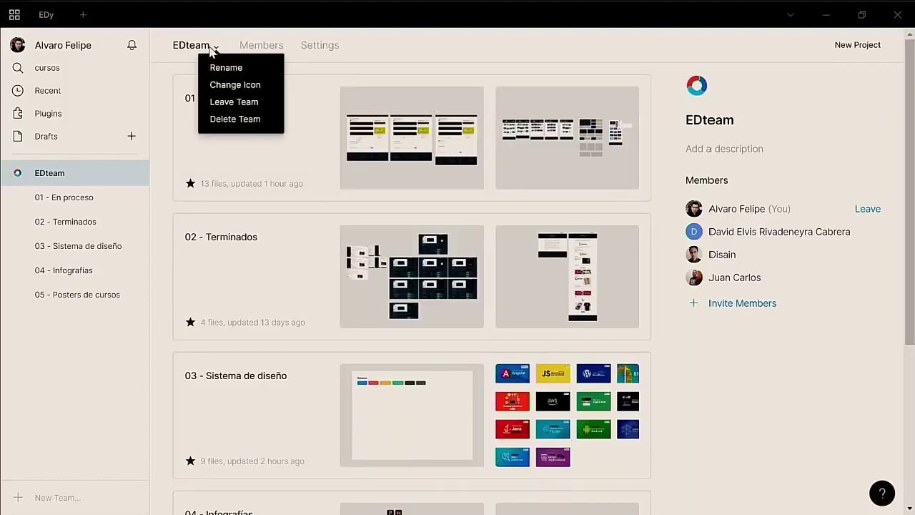
{"action": "left_click", "coordinate": [210, 49]}
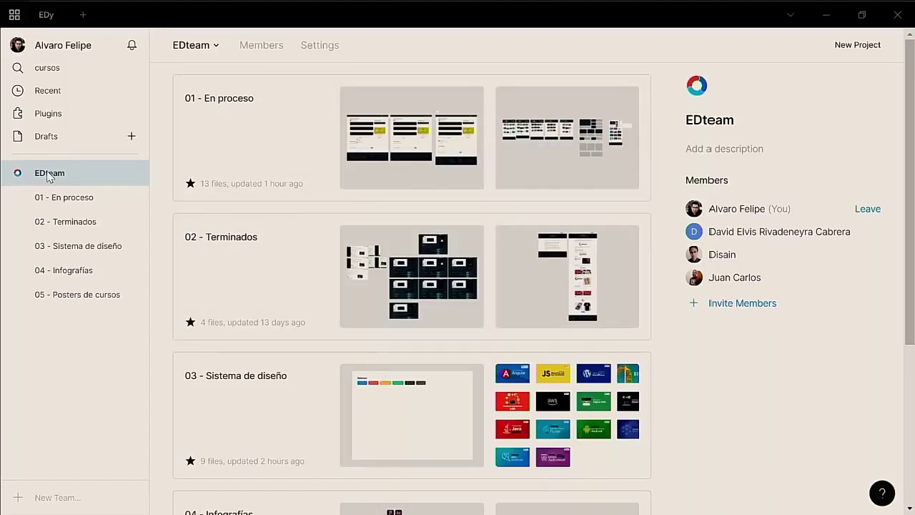
{"action": "scroll", "coordinate": [236, 228], "scroll_direction": "down", "scroll_amount": 3}
{"action": "scroll", "coordinate": [237, 230], "scroll_direction": "up", "scroll_amount": 3}
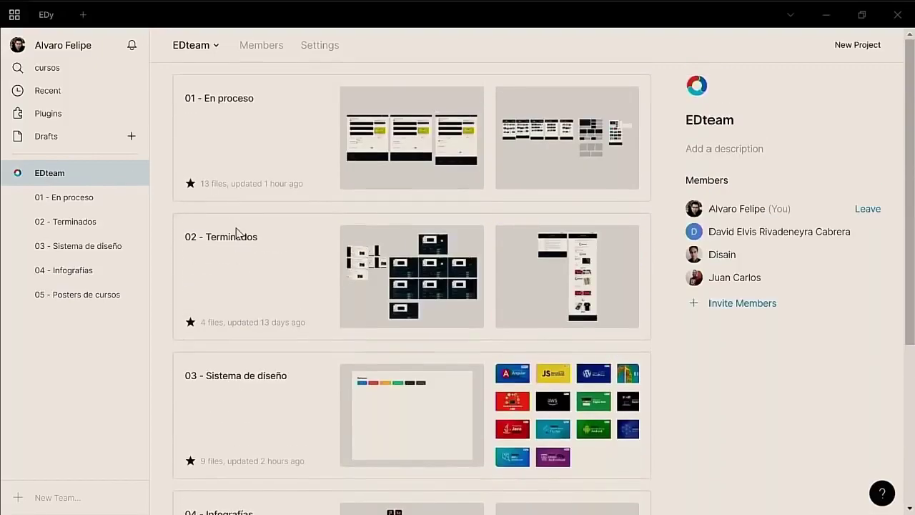
{"action": "scroll", "coordinate": [236, 230], "scroll_direction": "down", "scroll_amount": 3}
{"action": "scroll", "coordinate": [236, 231], "scroll_direction": "up", "scroll_amount": 3}
{"action": "scroll", "coordinate": [236, 231], "scroll_direction": "down", "scroll_amount": 3}
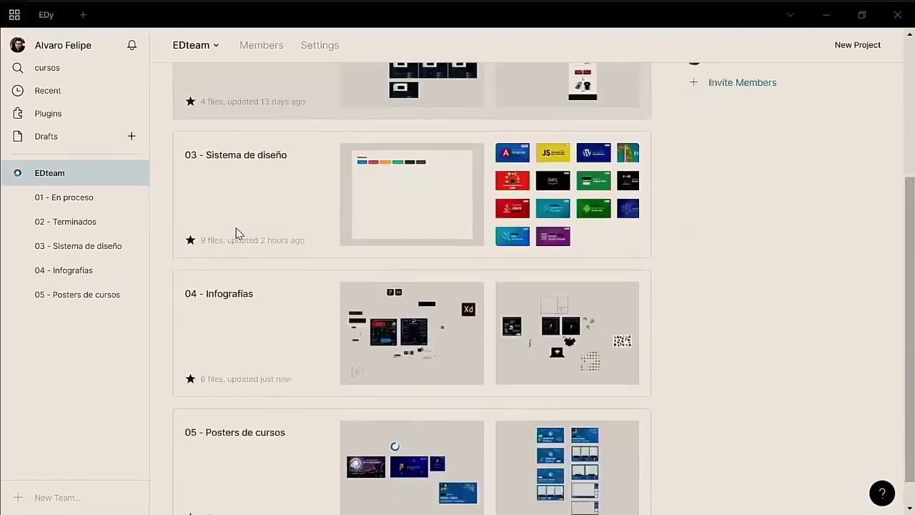
{"action": "scroll", "coordinate": [236, 231], "scroll_direction": "up", "scroll_amount": 3}
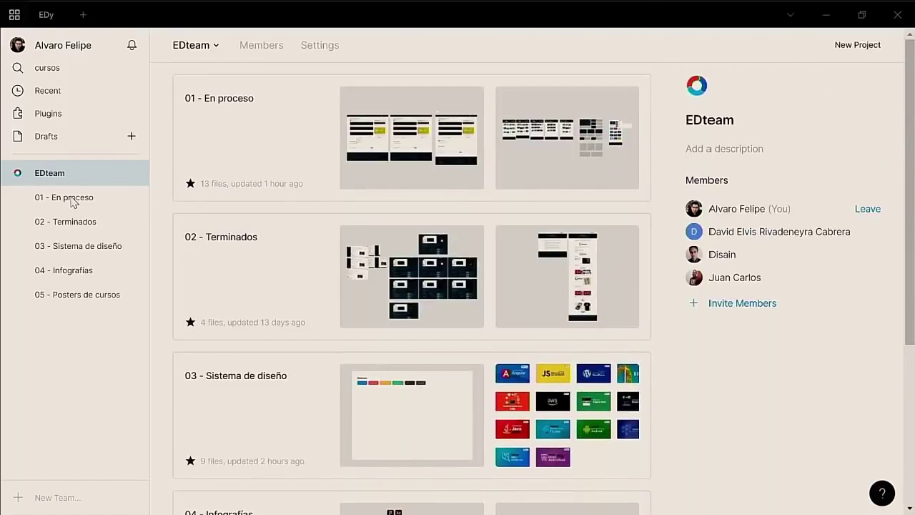
Step: Click through projects 01 En proceso to 05 Posters de cursos to view their files
{"action": "left_click", "coordinate": [64, 275]}
{"action": "left_click", "coordinate": [71, 301]}
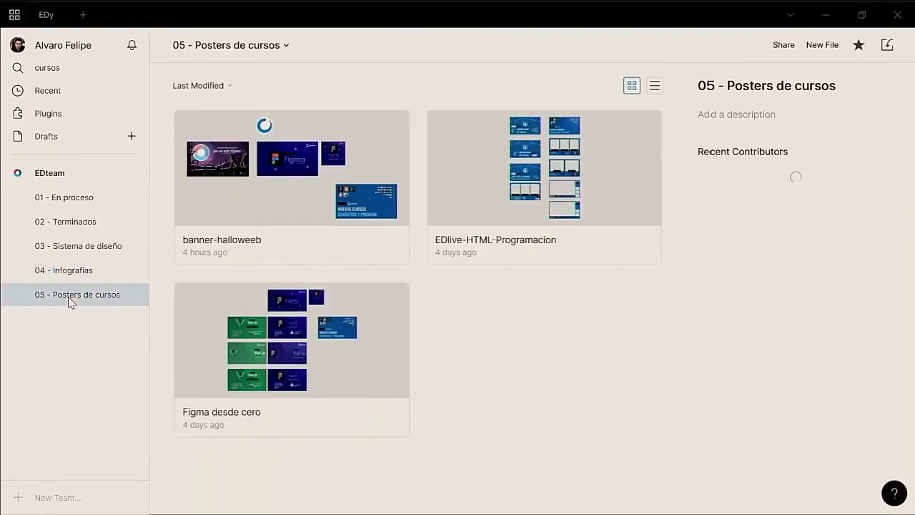
{"action": "left_click", "coordinate": [73, 203]}
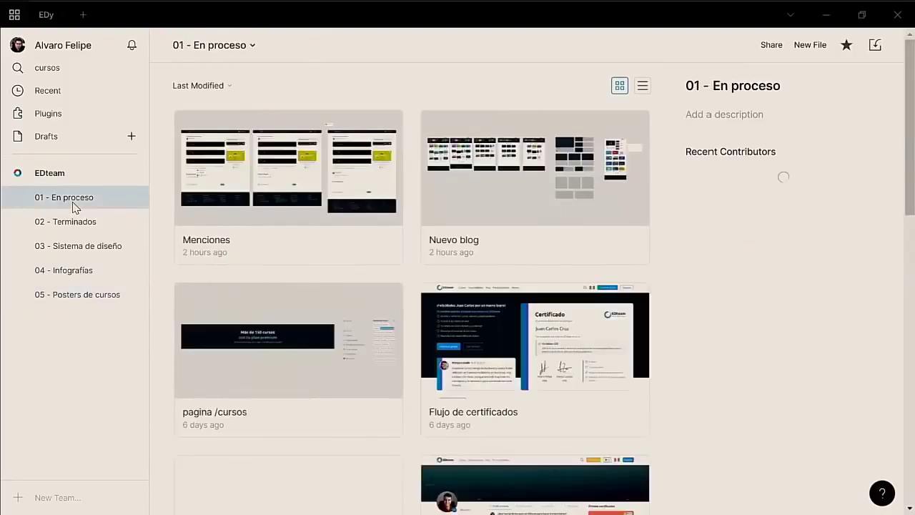
{"action": "left_click", "coordinate": [70, 221]}
{"action": "left_click", "coordinate": [72, 247]}
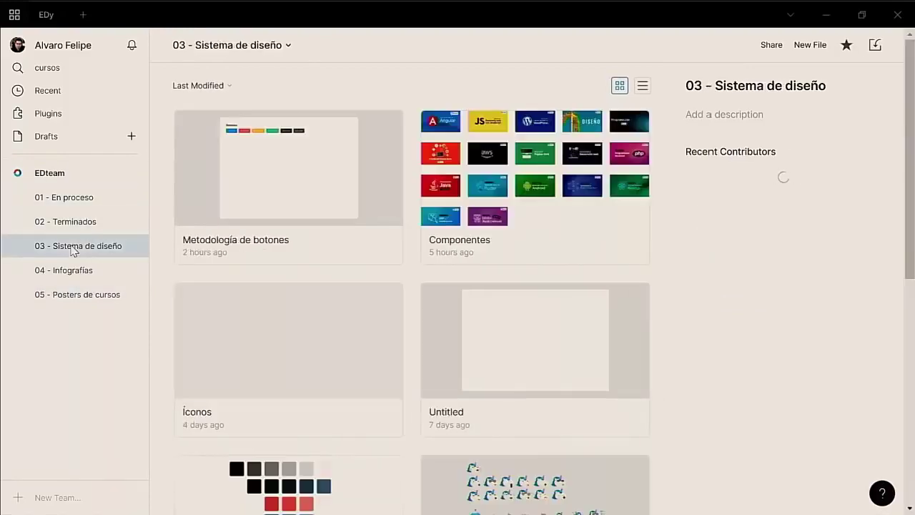
{"action": "left_click", "coordinate": [71, 200]}
{"action": "left_click", "coordinate": [72, 222]}
{"action": "left_click", "coordinate": [76, 246]}
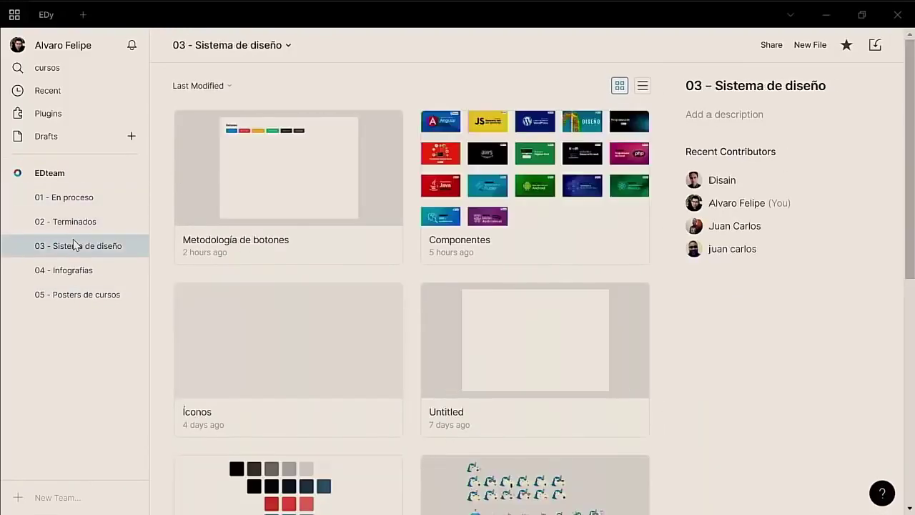
{"action": "left_click", "coordinate": [77, 193]}
{"action": "left_click", "coordinate": [71, 221]}
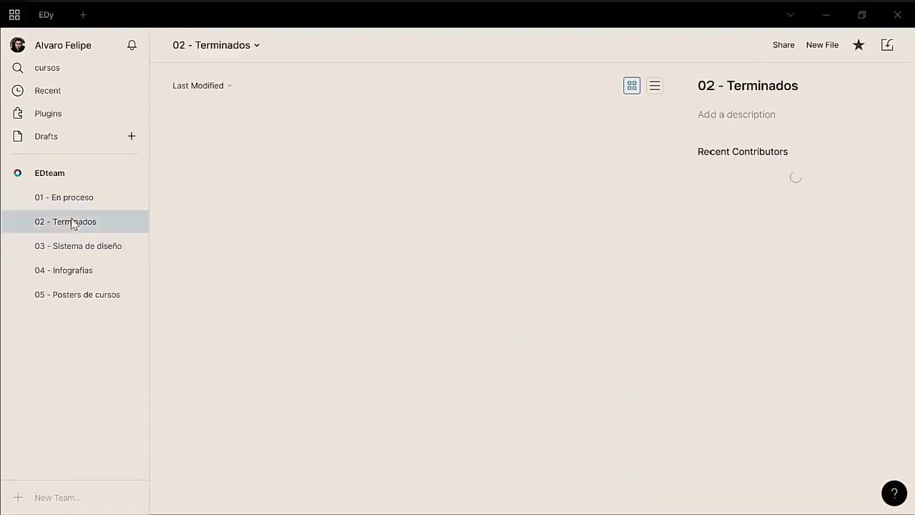
{"action": "left_click", "coordinate": [71, 243]}
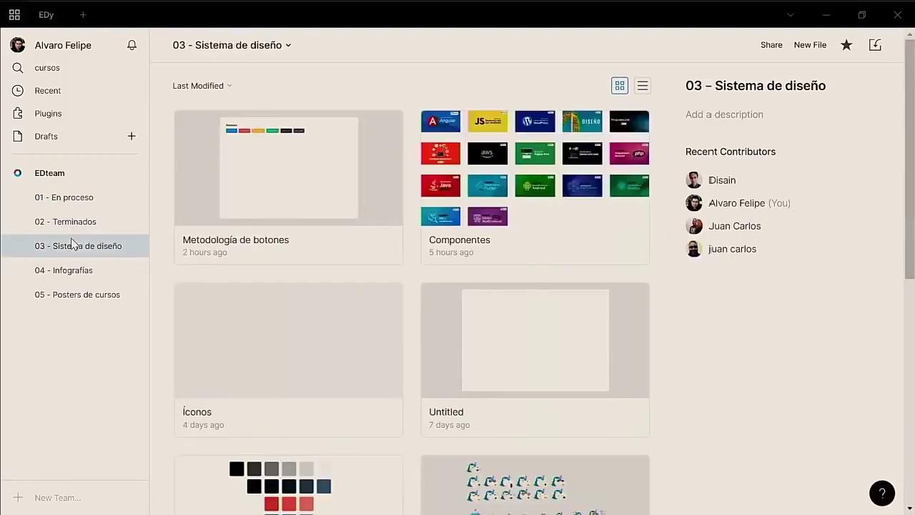
{"action": "left_click", "coordinate": [63, 223]}
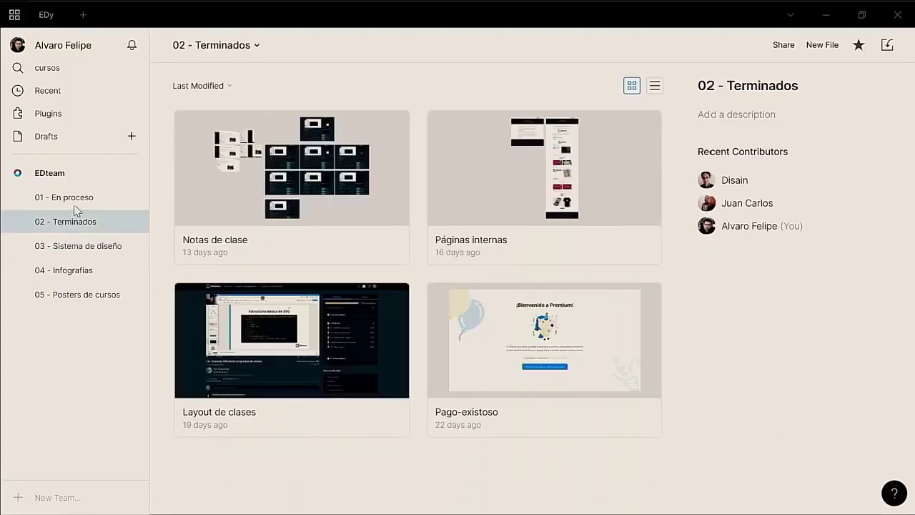
{"action": "left_click", "coordinate": [76, 200]}
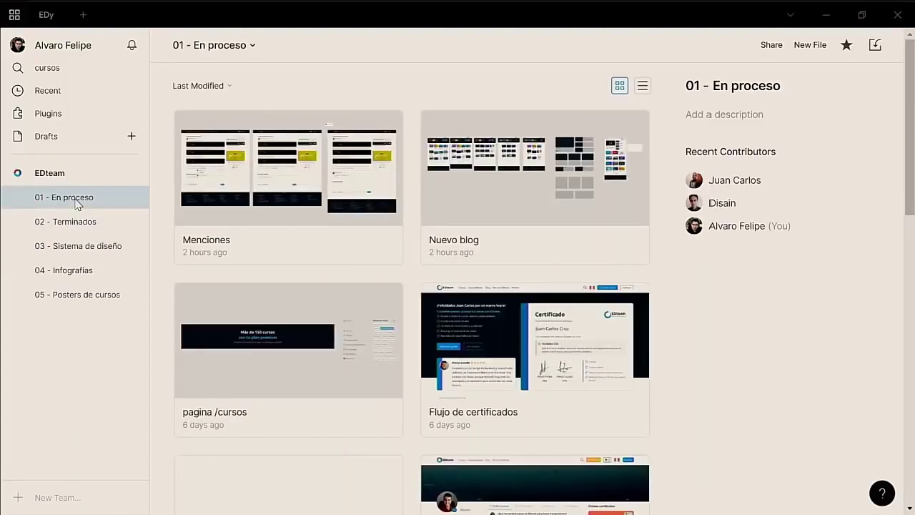
{"action": "left_click", "coordinate": [63, 271]}
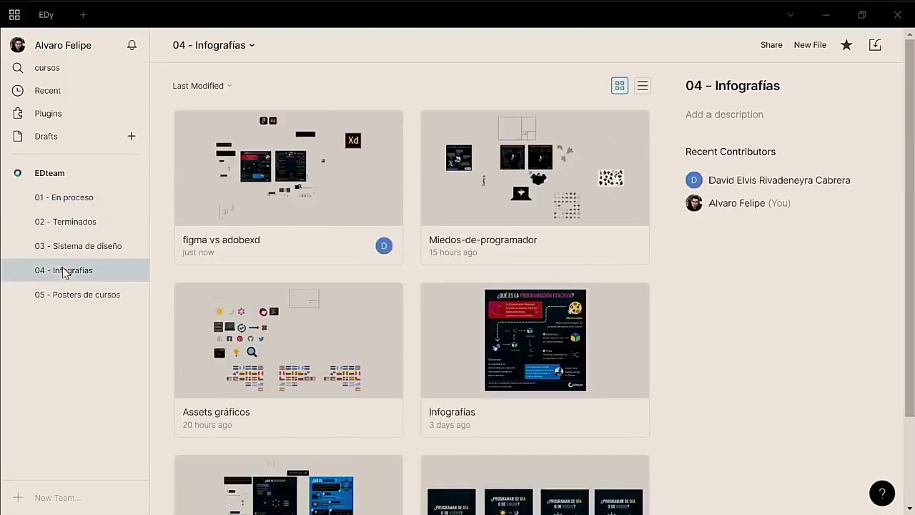
{"action": "left_click", "coordinate": [77, 297]}
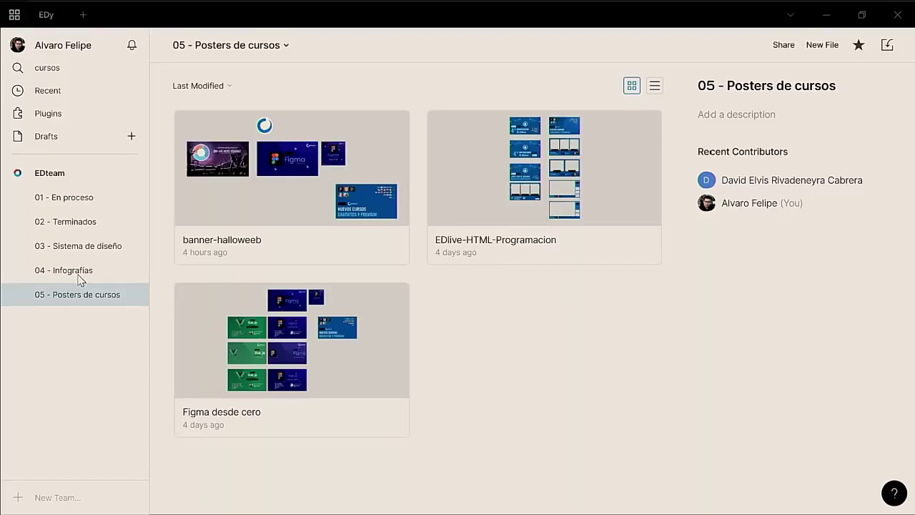
{"action": "left_click", "coordinate": [71, 201]}
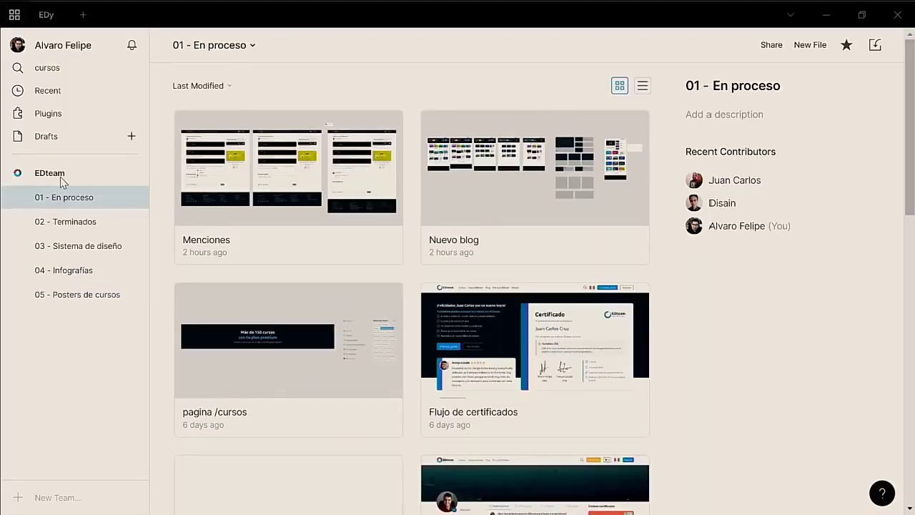
Step: Return to the EDteam overview and scroll its project list
{"action": "left_click", "coordinate": [50, 173]}
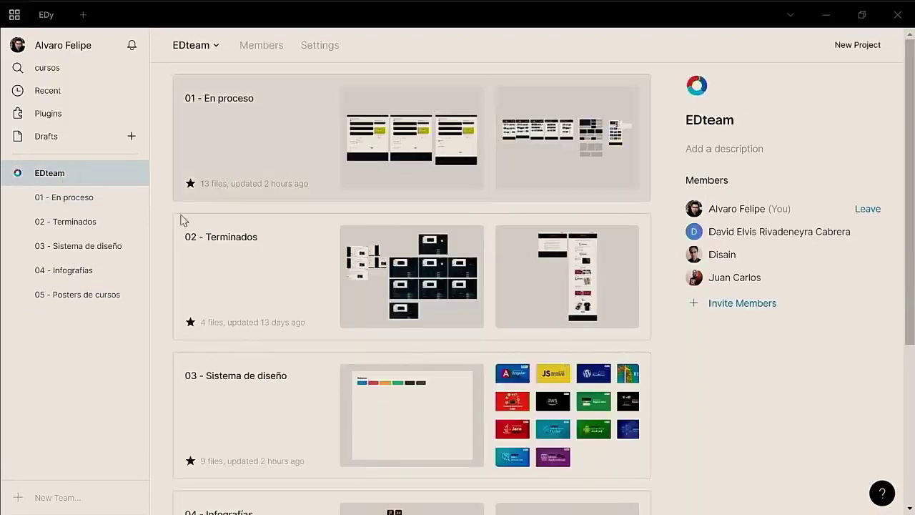
{"action": "scroll", "coordinate": [326, 309], "scroll_direction": "down", "scroll_amount": 3}
{"action": "scroll", "coordinate": [326, 309], "scroll_direction": "down", "scroll_amount": 2}
{"action": "scroll", "coordinate": [327, 309], "scroll_direction": "up", "scroll_amount": 5}
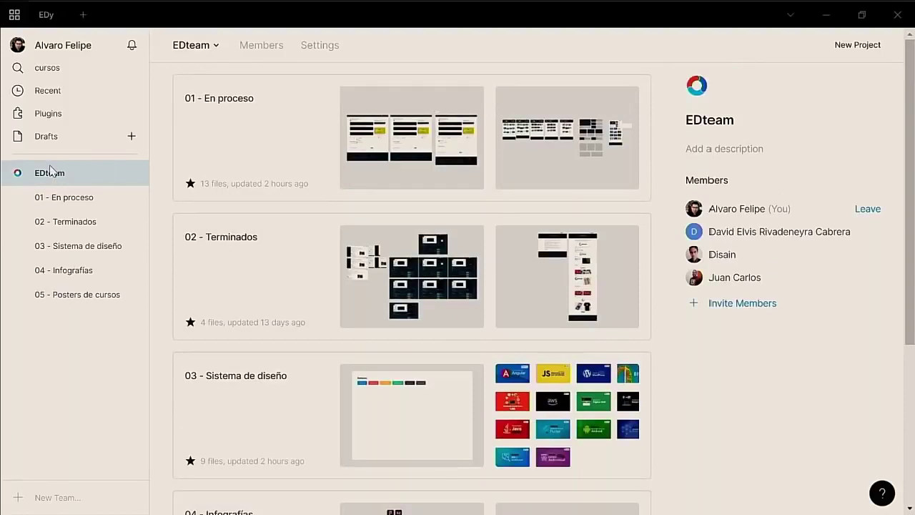
Step: Open 01 - En proceso and scroll through its files
{"action": "left_click", "coordinate": [80, 204]}
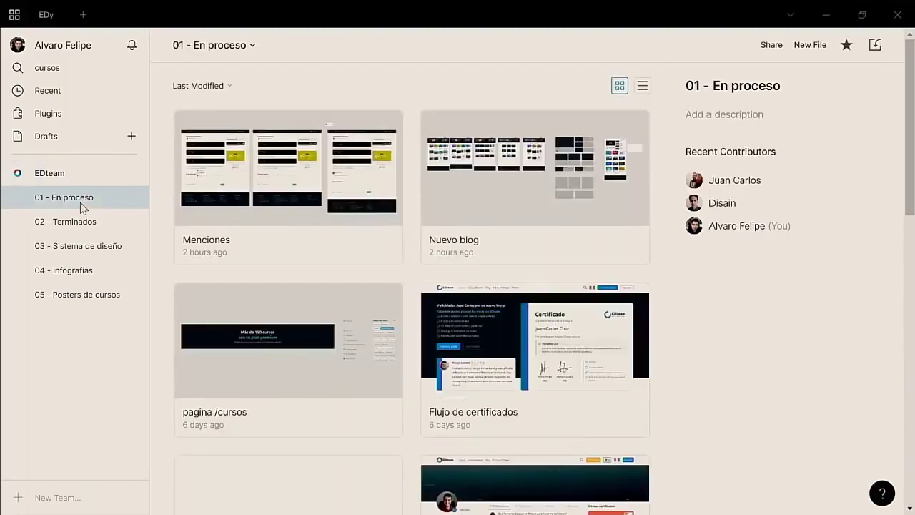
{"action": "scroll", "coordinate": [284, 211], "scroll_direction": "down", "scroll_amount": 10}
{"action": "scroll", "coordinate": [284, 211], "scroll_direction": "down", "scroll_amount": 5}
{"action": "scroll", "coordinate": [284, 210], "scroll_direction": "up", "scroll_amount": 15}
{"action": "scroll", "coordinate": [284, 211], "scroll_direction": "down", "scroll_amount": 10}
{"action": "scroll", "coordinate": [283, 211], "scroll_direction": "up", "scroll_amount": 10}
{"action": "scroll", "coordinate": [368, 231], "scroll_direction": "down", "scroll_amount": 5}
{"action": "scroll", "coordinate": [368, 230], "scroll_direction": "up", "scroll_amount": 2}
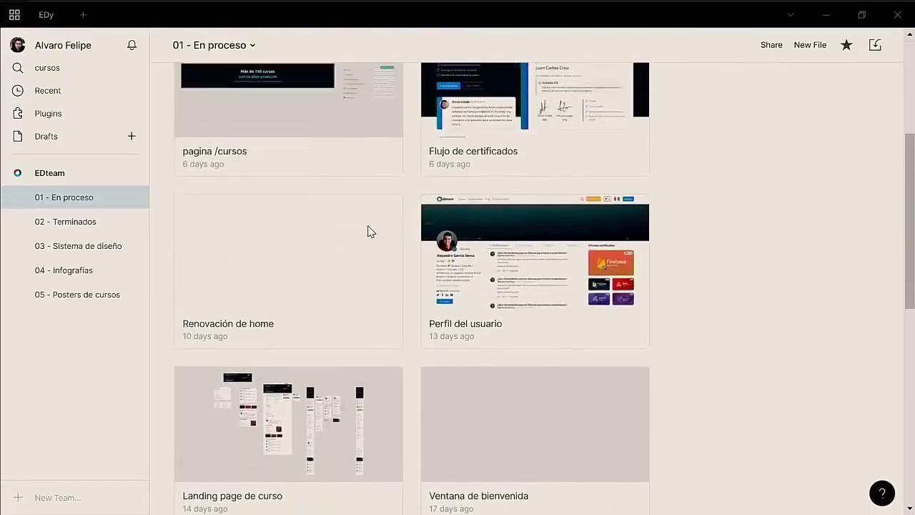
{"action": "scroll", "coordinate": [368, 231], "scroll_direction": "down", "scroll_amount": 2}
{"action": "scroll", "coordinate": [368, 231], "scroll_direction": "down", "scroll_amount": 2}
{"action": "scroll", "coordinate": [368, 231], "scroll_direction": "up", "scroll_amount": 8}
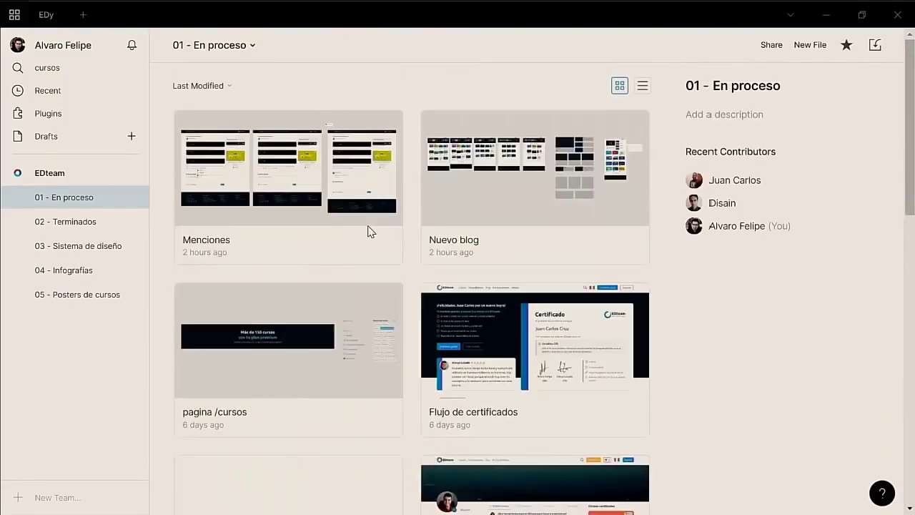
Step: Open the most recent Untitled draft from the personal Drafts list
{"action": "left_click", "coordinate": [65, 143]}
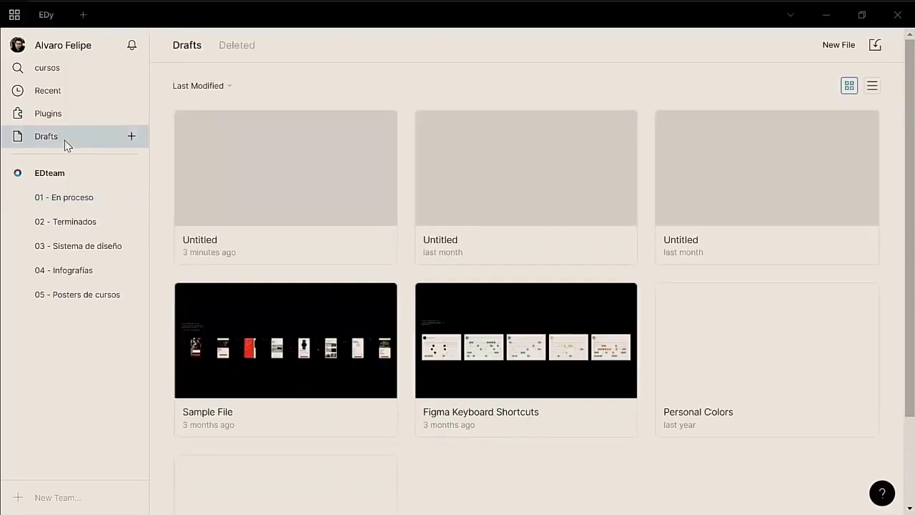
{"action": "left_click", "coordinate": [287, 158]}
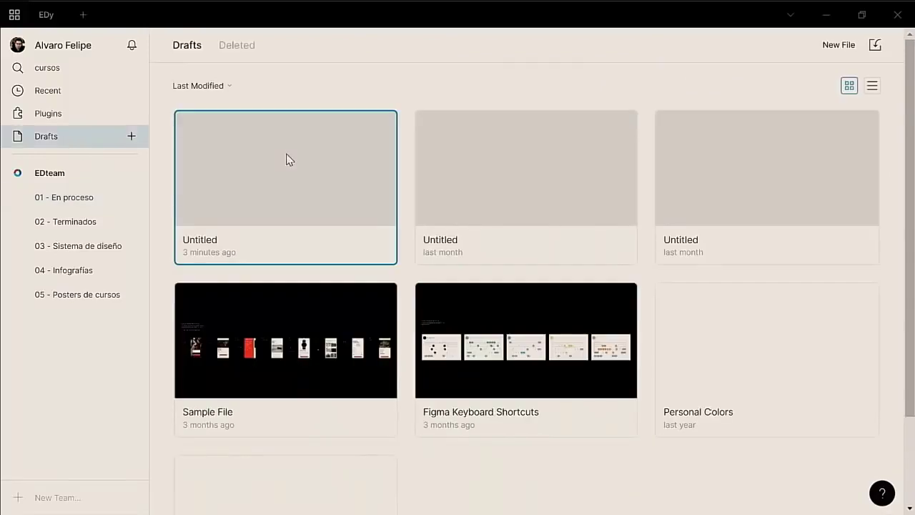
{"action": "double_click", "coordinate": [289, 159]}
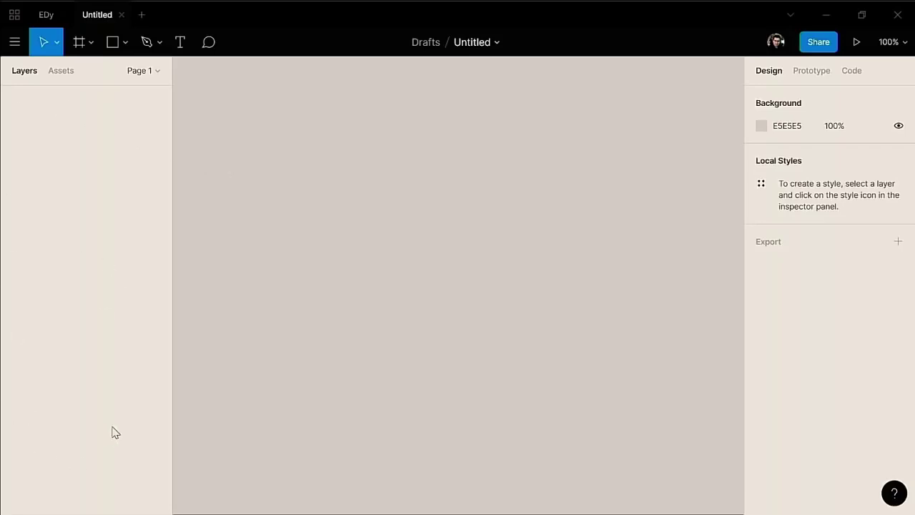
Step: Browse the team library groups Assets gráficos, Componentes and Elementos in the Assets panel
{"action": "left_click", "coordinate": [51, 71]}
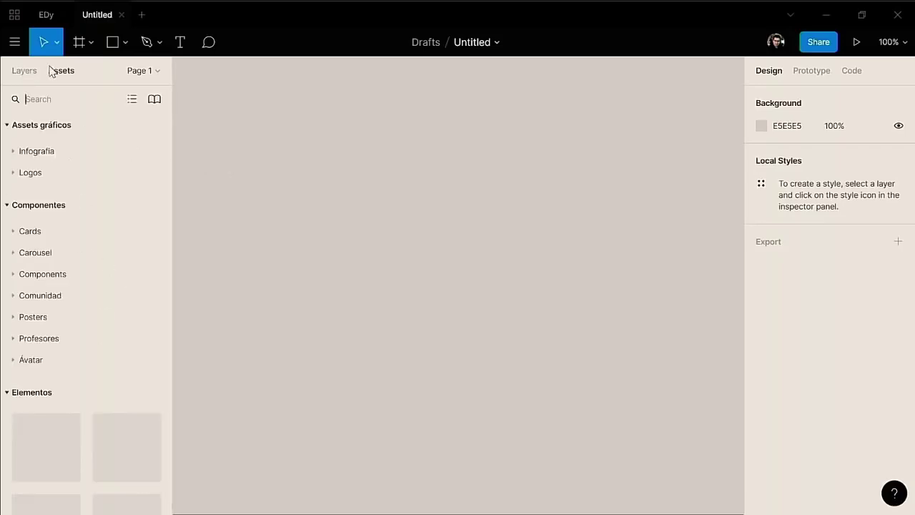
{"action": "left_click", "coordinate": [35, 69]}
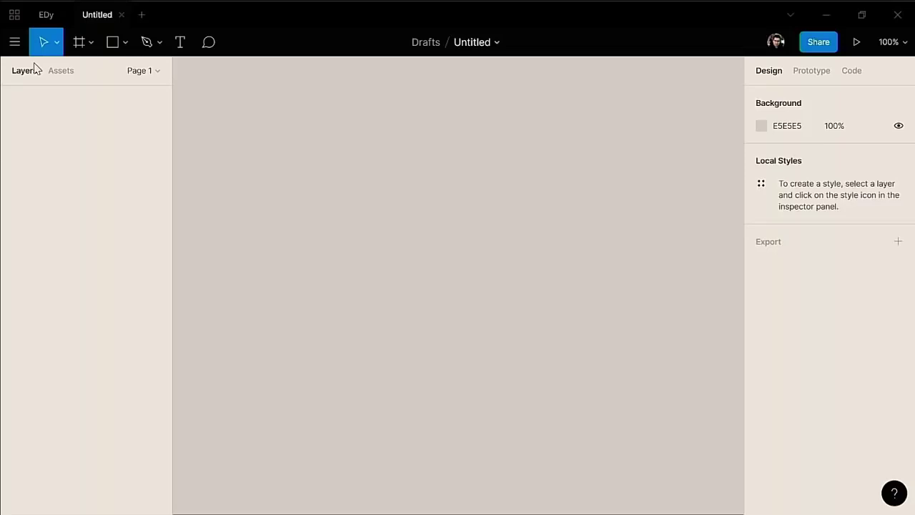
{"action": "left_click", "coordinate": [61, 72]}
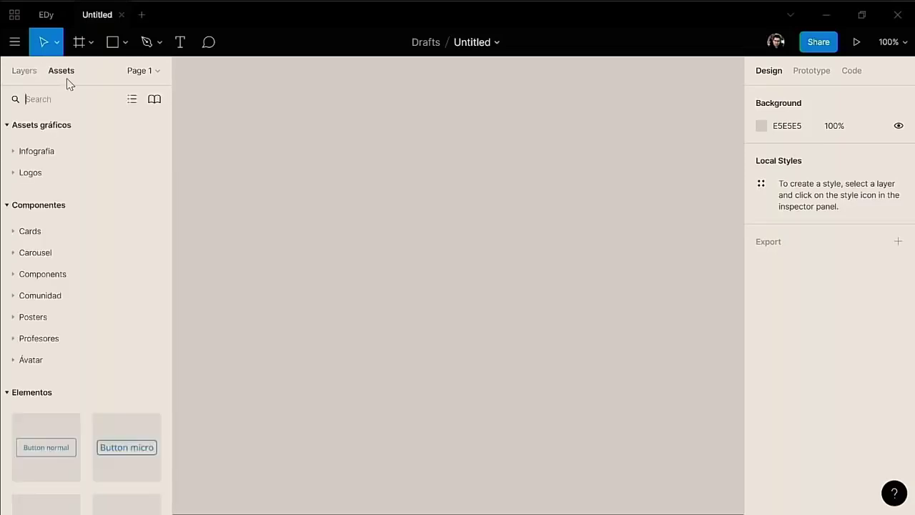
{"action": "scroll", "coordinate": [82, 286], "scroll_direction": "down", "scroll_amount": 5}
{"action": "scroll", "coordinate": [82, 293], "scroll_direction": "down", "scroll_amount": 5}
{"action": "scroll", "coordinate": [82, 293], "scroll_direction": "down", "scroll_amount": 5}
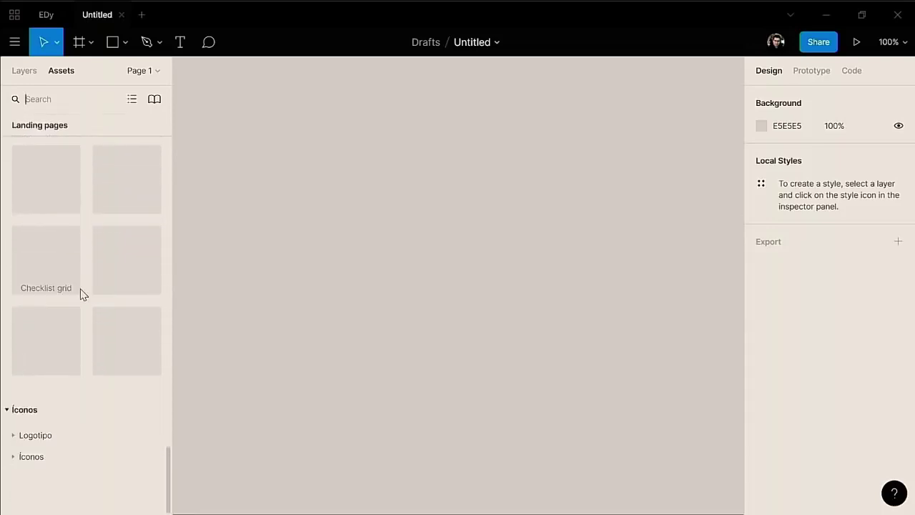
{"action": "scroll", "coordinate": [82, 294], "scroll_direction": "up", "scroll_amount": 10}
{"action": "scroll", "coordinate": [82, 293], "scroll_direction": "up", "scroll_amount": 4}
{"action": "scroll", "coordinate": [82, 293], "scroll_direction": "down", "scroll_amount": 5}
{"action": "scroll", "coordinate": [82, 293], "scroll_direction": "down", "scroll_amount": 5}
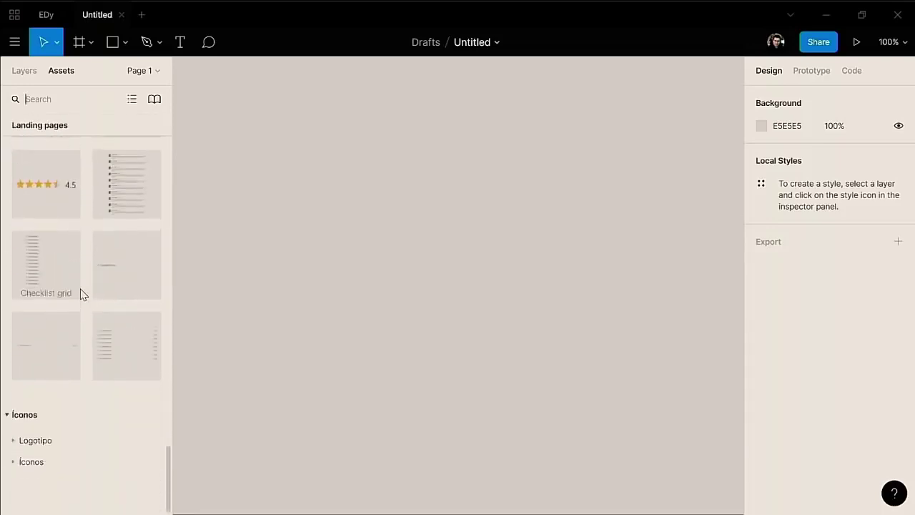
{"action": "scroll", "coordinate": [82, 293], "scroll_direction": "up", "scroll_amount": 10}
{"action": "scroll", "coordinate": [83, 293], "scroll_direction": "up", "scroll_amount": 2}
{"action": "scroll", "coordinate": [82, 293], "scroll_direction": "down", "scroll_amount": 3}
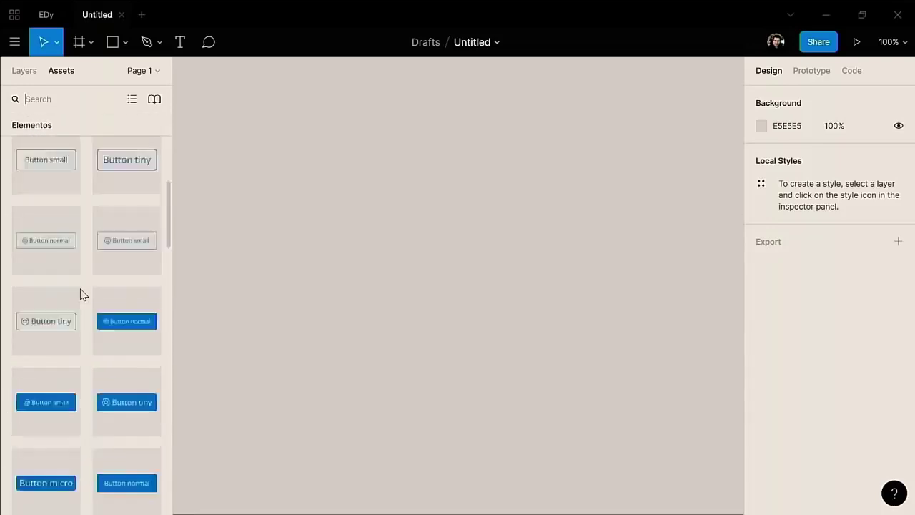
{"action": "scroll", "coordinate": [83, 293], "scroll_direction": "down", "scroll_amount": 5}
{"action": "scroll", "coordinate": [82, 293], "scroll_direction": "up", "scroll_amount": 3}
{"action": "scroll", "coordinate": [82, 293], "scroll_direction": "up", "scroll_amount": 5}
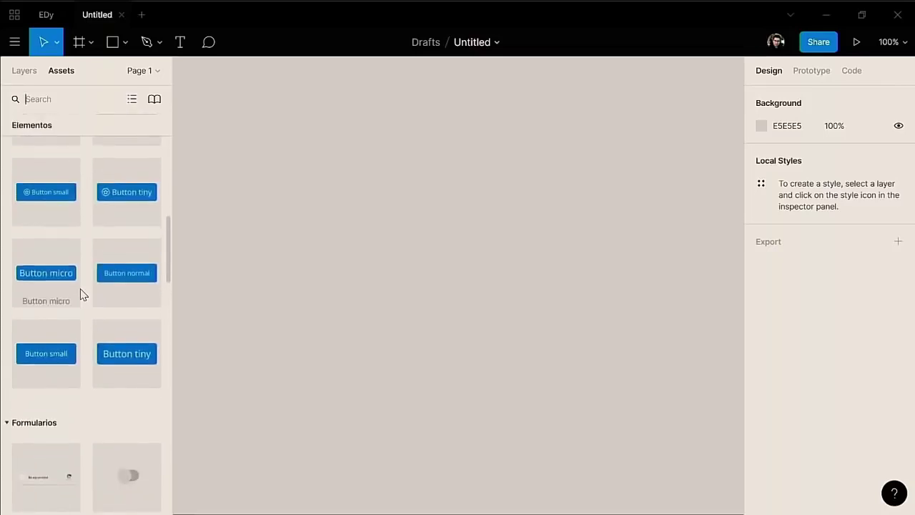
{"action": "scroll", "coordinate": [81, 293], "scroll_direction": "down", "scroll_amount": 1}
{"action": "scroll", "coordinate": [80, 293], "scroll_direction": "down", "scroll_amount": 1}
{"action": "scroll", "coordinate": [81, 294], "scroll_direction": "up", "scroll_amount": 10}
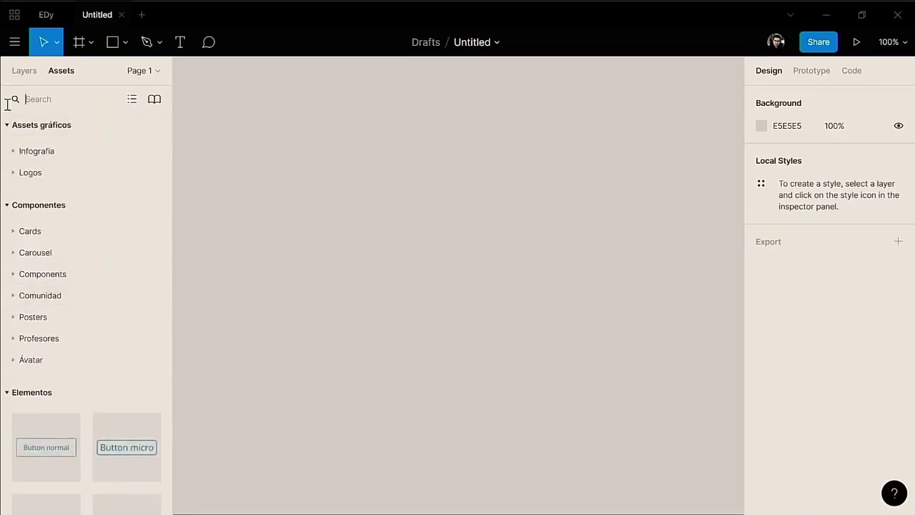
Step: Search the library for 'logo', review the results, then clear the search and return to Layers
{"action": "left_click", "coordinate": [36, 75]}
{"action": "left_click", "coordinate": [62, 71]}
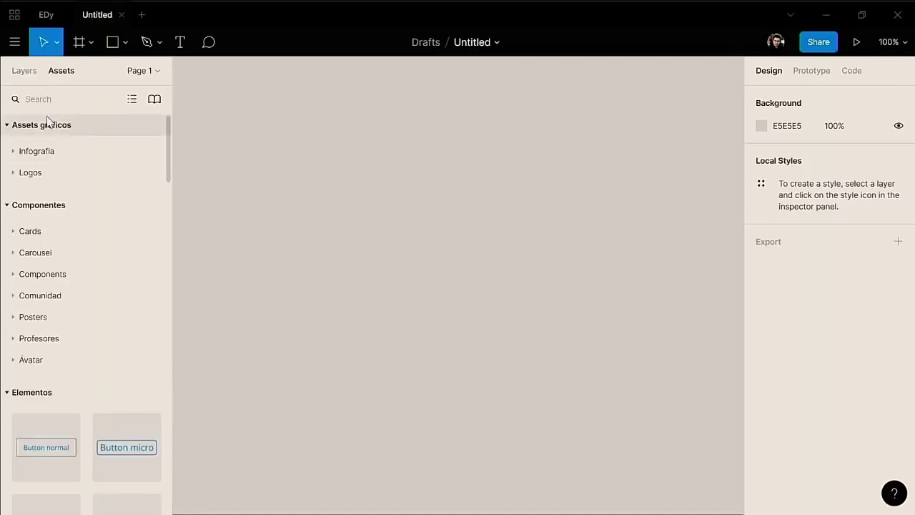
{"action": "type", "text": "logo"}
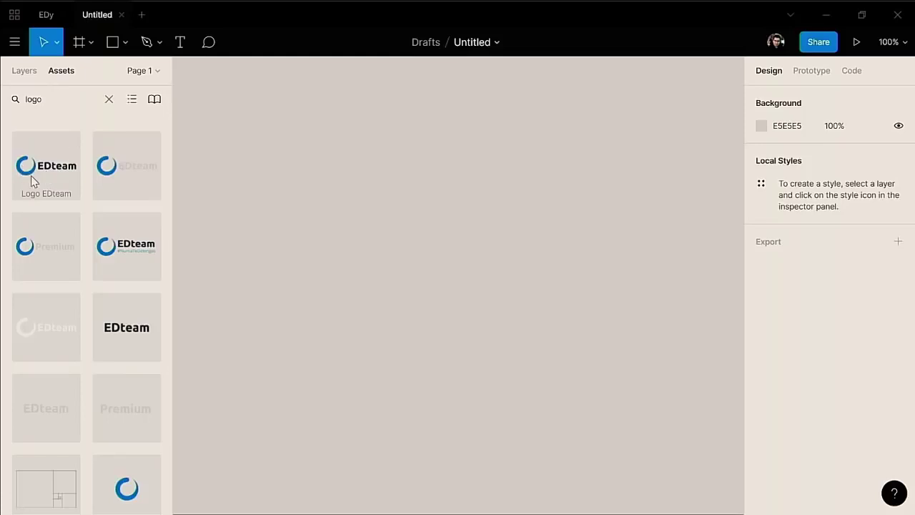
{"action": "scroll", "coordinate": [45, 278], "scroll_direction": "down", "scroll_amount": 10}
{"action": "scroll", "coordinate": [45, 278], "scroll_direction": "down", "scroll_amount": 5}
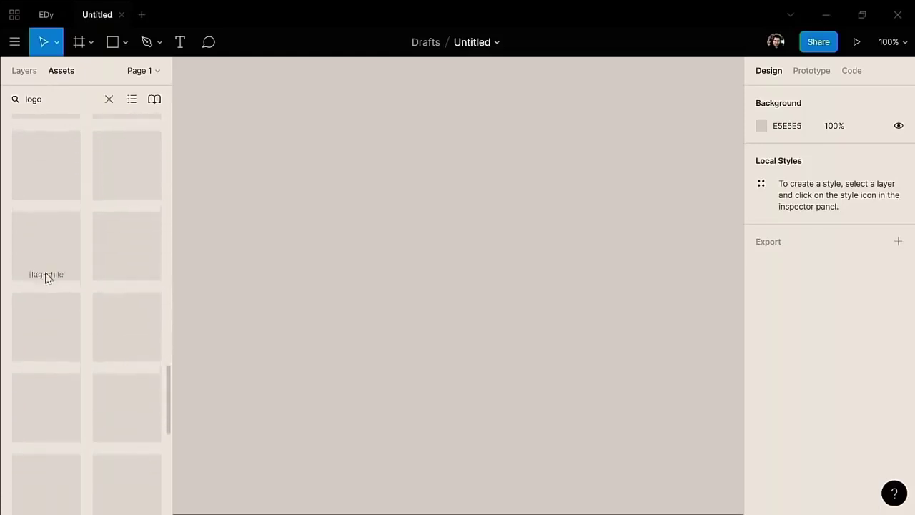
{"action": "scroll", "coordinate": [45, 278], "scroll_direction": "up", "scroll_amount": 15}
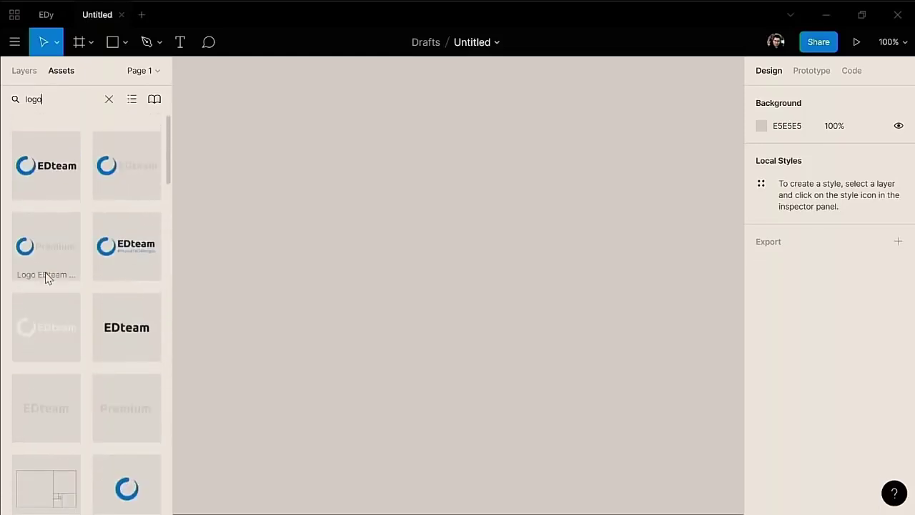
{"action": "left_click", "coordinate": [109, 100]}
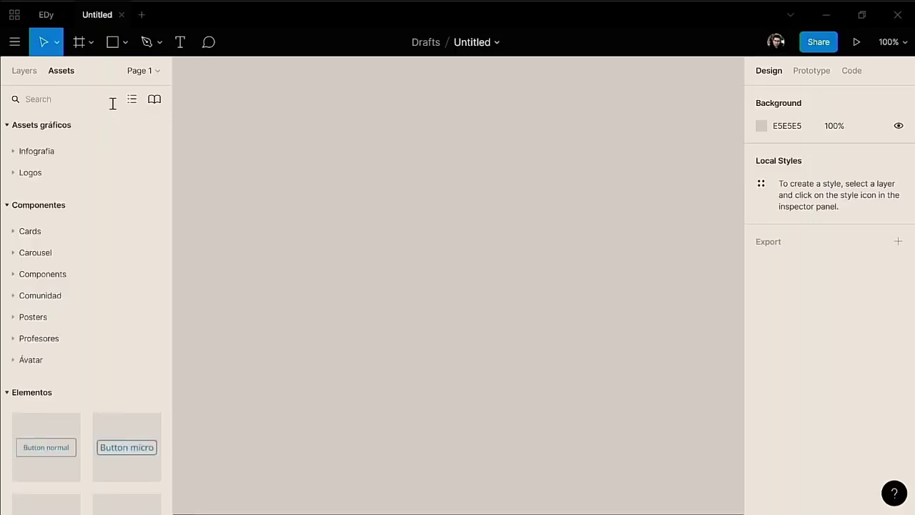
{"action": "left_click", "coordinate": [30, 76]}
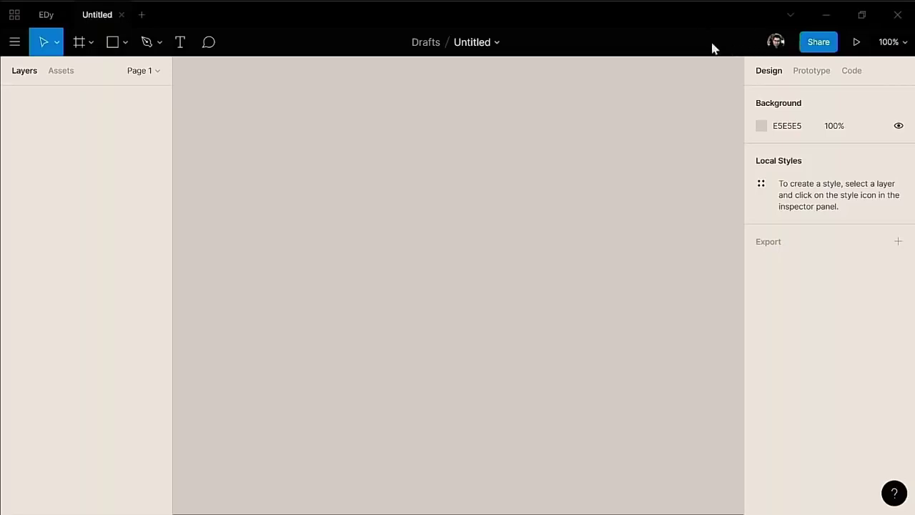
{"action": "mouse_move", "coordinate": [46, 14]}
{"action": "left_click", "coordinate": [90, 43]}
{"action": "left_click", "coordinate": [124, 43]}
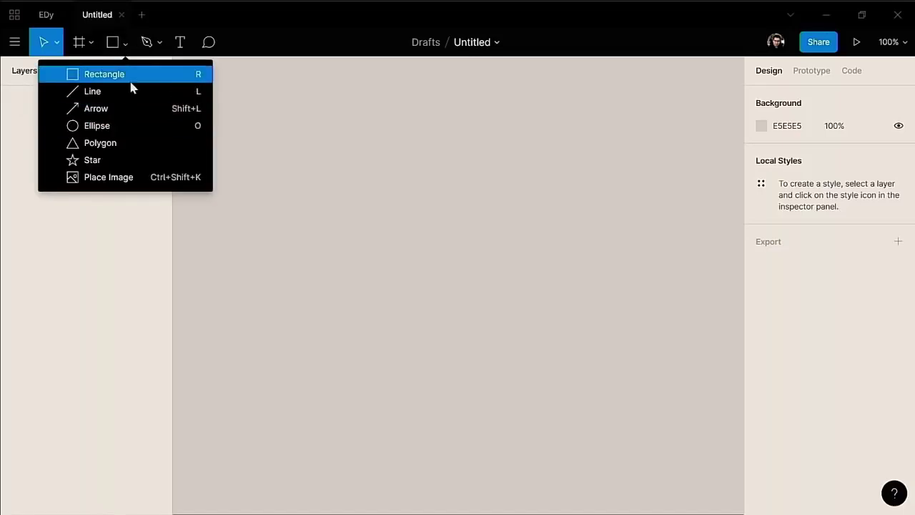
{"action": "left_click", "coordinate": [161, 43]}
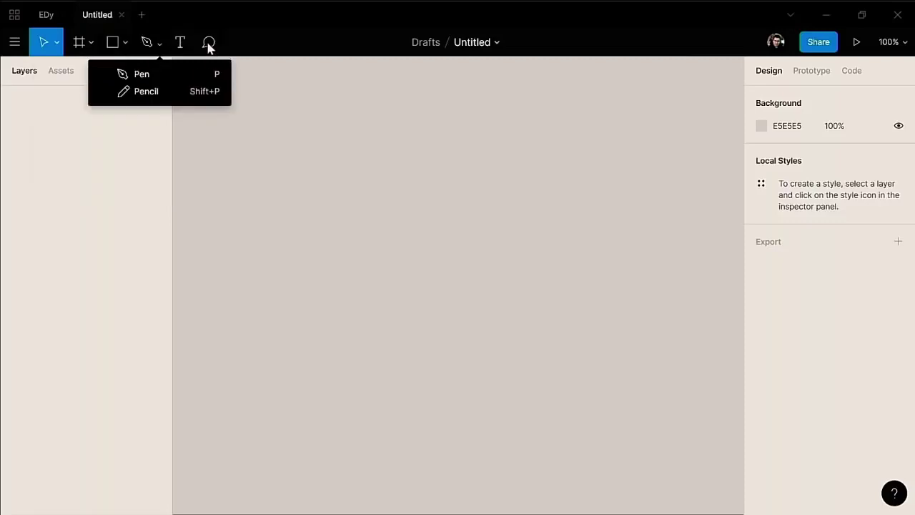
{"action": "key", "text": "Escape"}
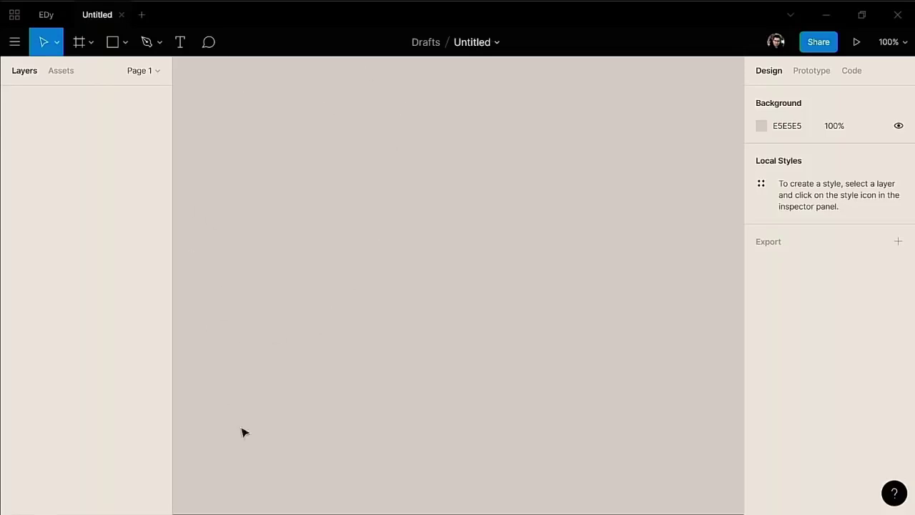
Step: Rename the Untitled draft to 'Nuevo archivo'
{"action": "left_click", "coordinate": [478, 43]}
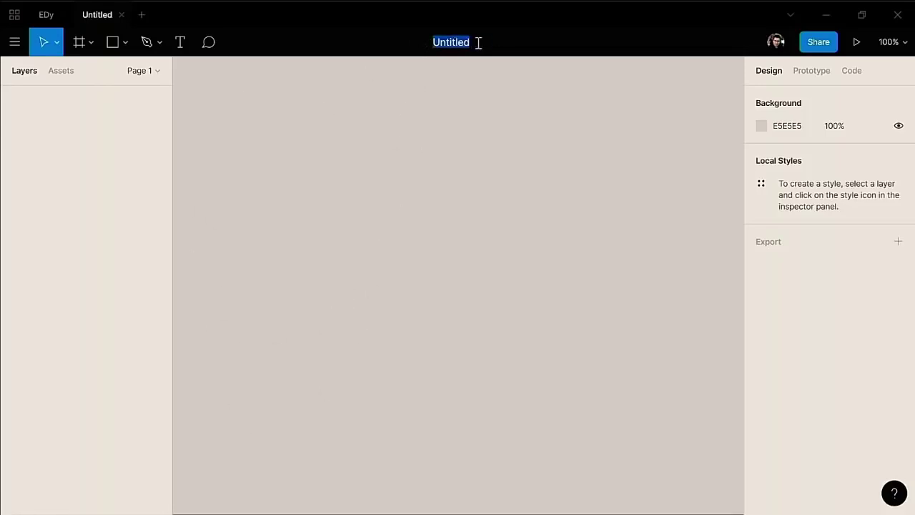
{"action": "type", "text": "Nuevo"}
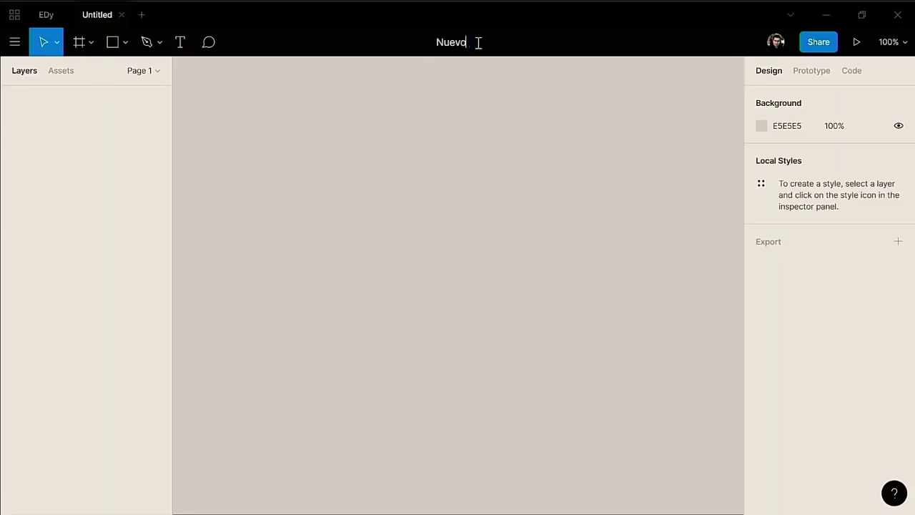
{"action": "type", "text": " archivo"}
{"action": "key", "text": "Return"}
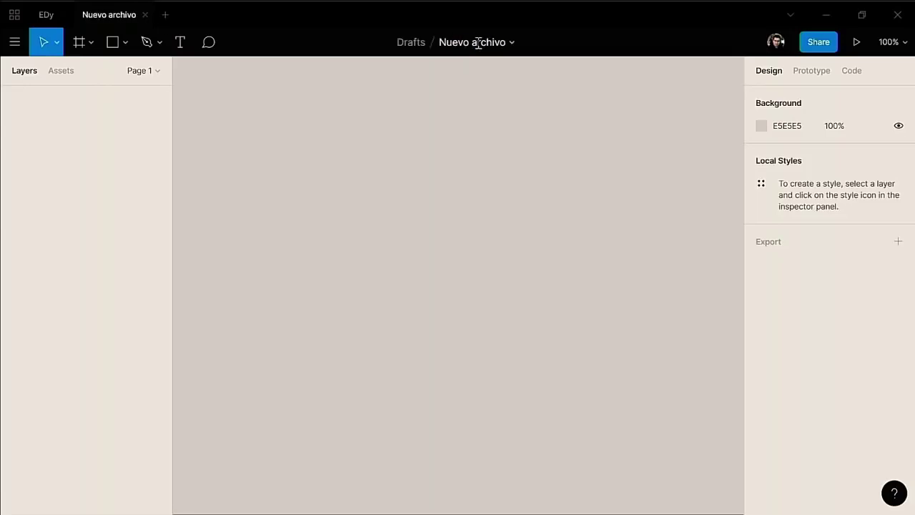
Step: Move the file into the 01 - En proceso project
{"action": "left_click", "coordinate": [512, 44]}
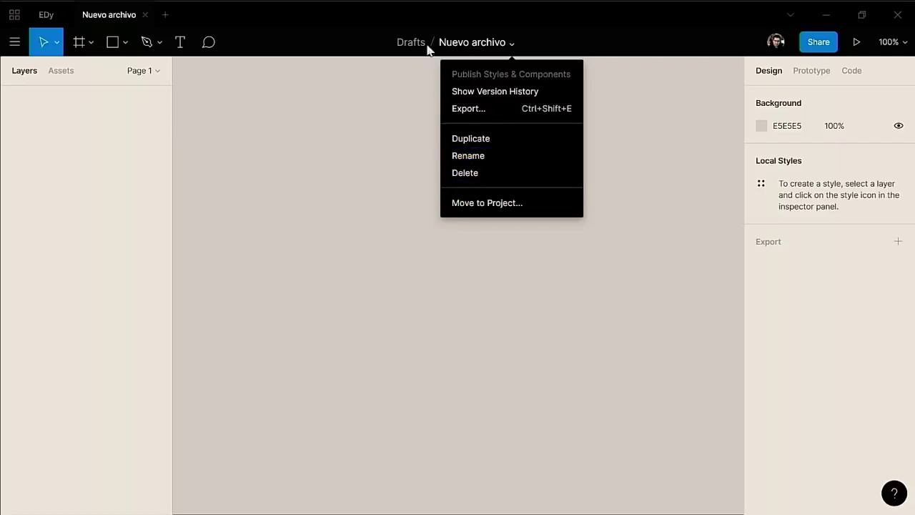
{"action": "left_click", "coordinate": [480, 203]}
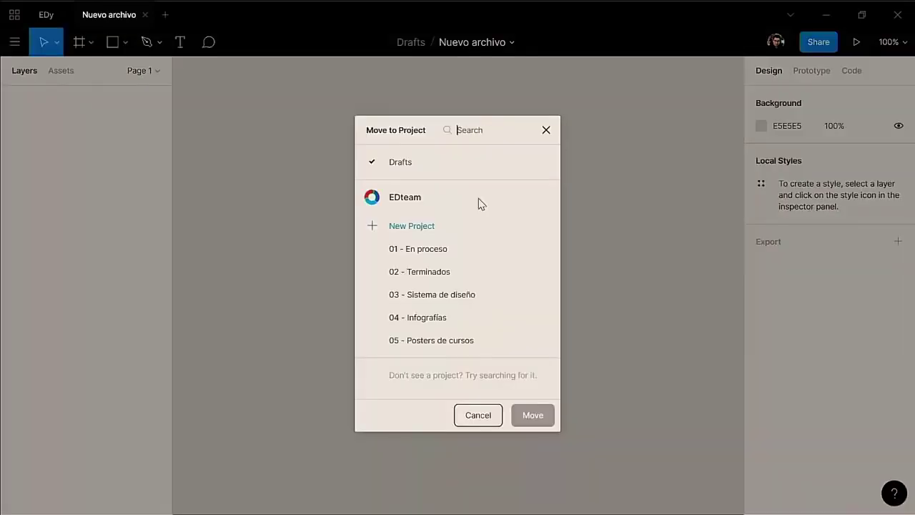
{"action": "left_click", "coordinate": [444, 248]}
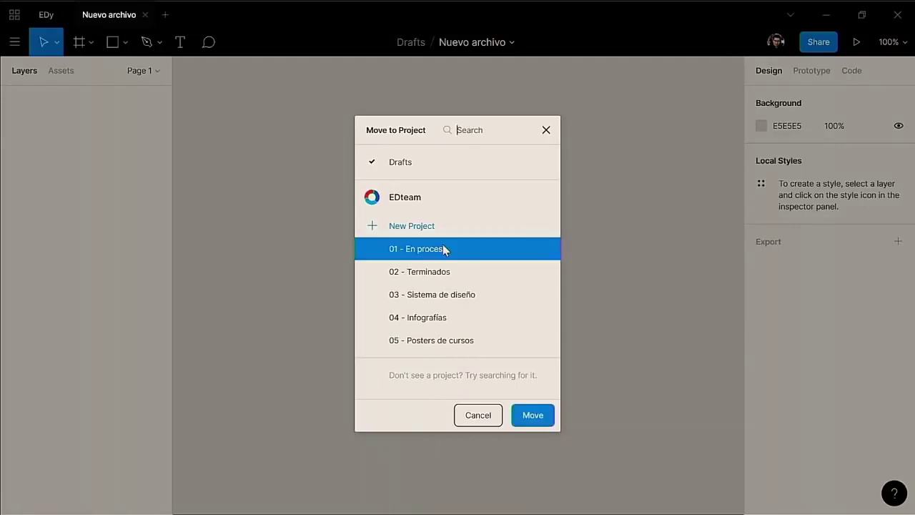
{"action": "left_click", "coordinate": [533, 416]}
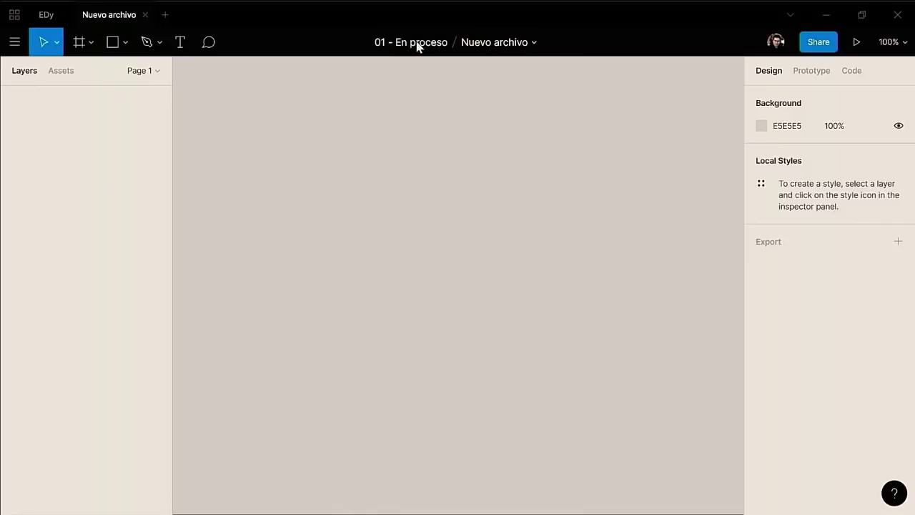
Step: Draw Rectangle 1, a 311×190 gray C4C4C4 rectangle, on the Nuevo archivo canvas
{"action": "left_click", "coordinate": [126, 42]}
{"action": "key", "text": "Escape"}
{"action": "left_click_drag", "start_coordinate": [286, 138], "coordinate": [448, 247]}
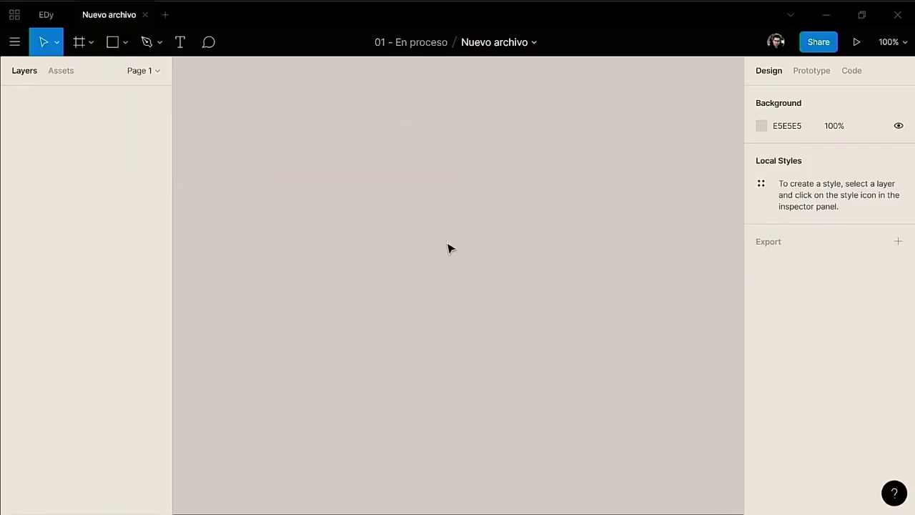
{"action": "left_click", "coordinate": [112, 50]}
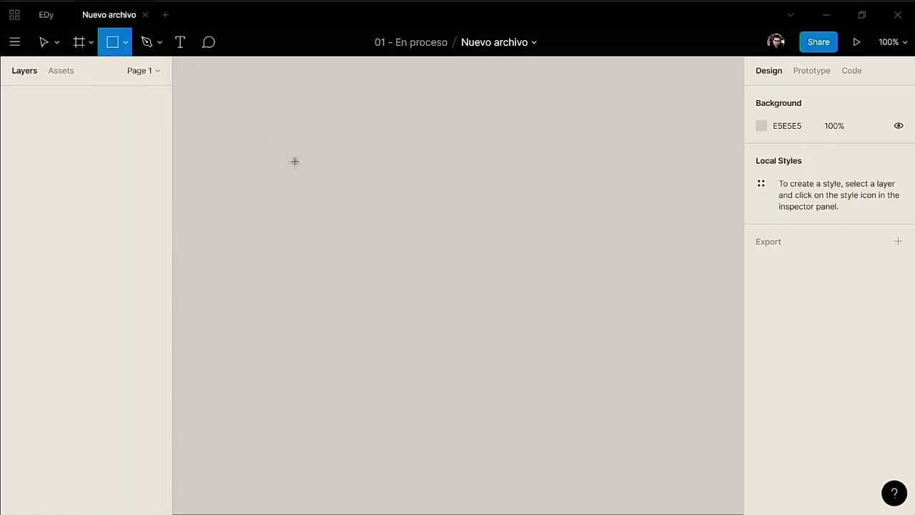
{"action": "left_click_drag", "start_coordinate": [246, 124], "coordinate": [467, 260]}
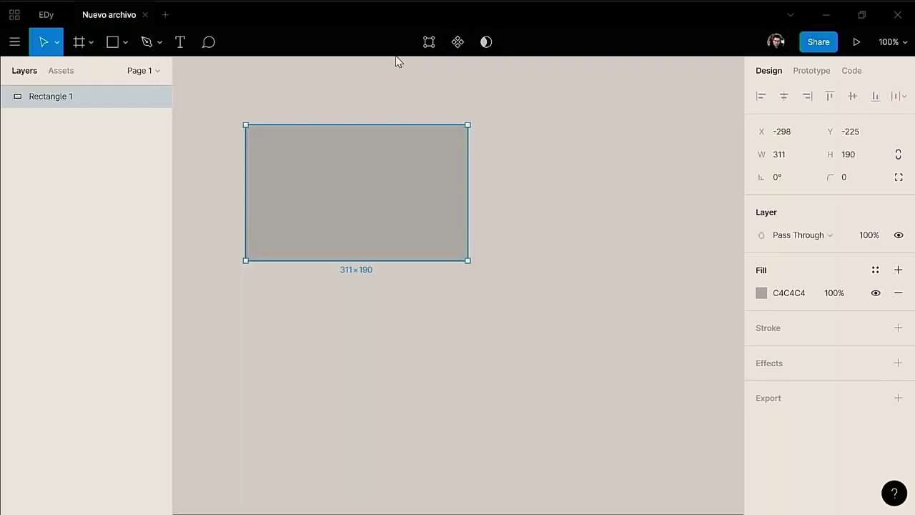
{"action": "left_click", "coordinate": [387, 97]}
{"action": "left_click", "coordinate": [343, 184]}
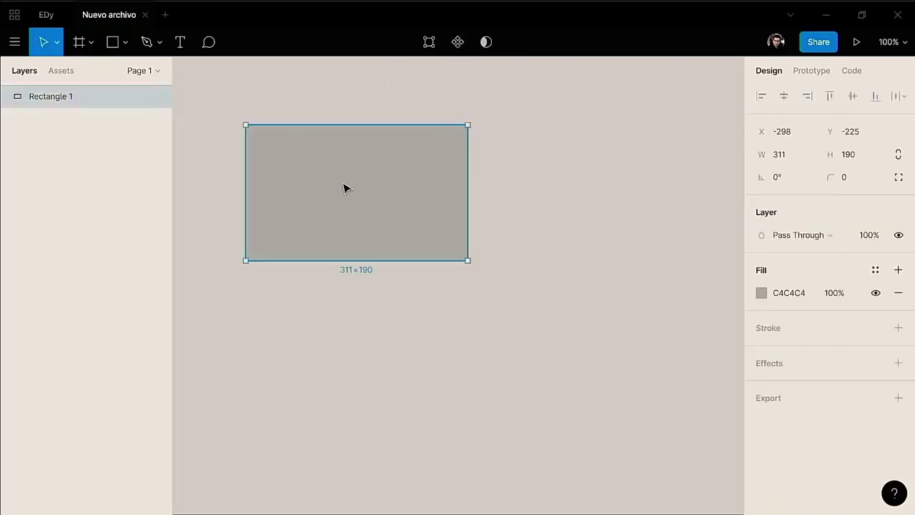
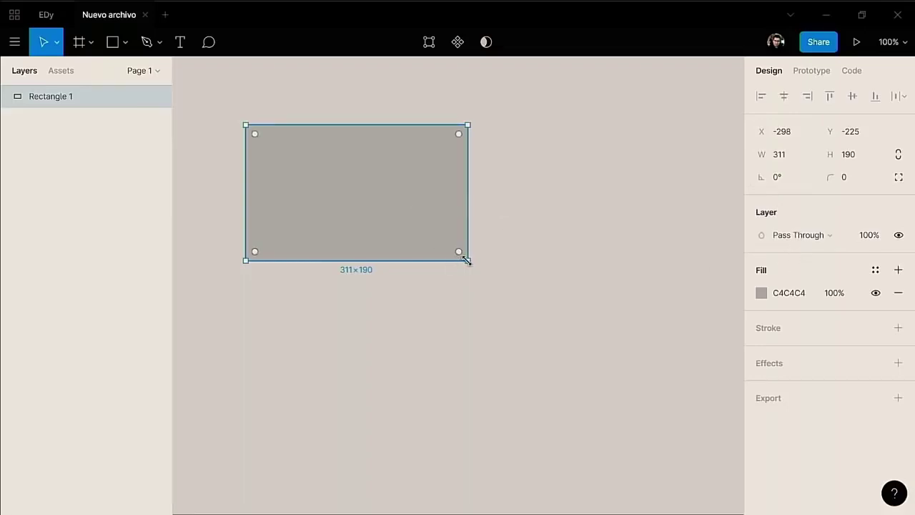
Step: Enlarge the grey rectangle to 456×296 and bring up the main menu
{"action": "left_click_drag", "start_coordinate": [466, 260], "coordinate": [568, 335]}
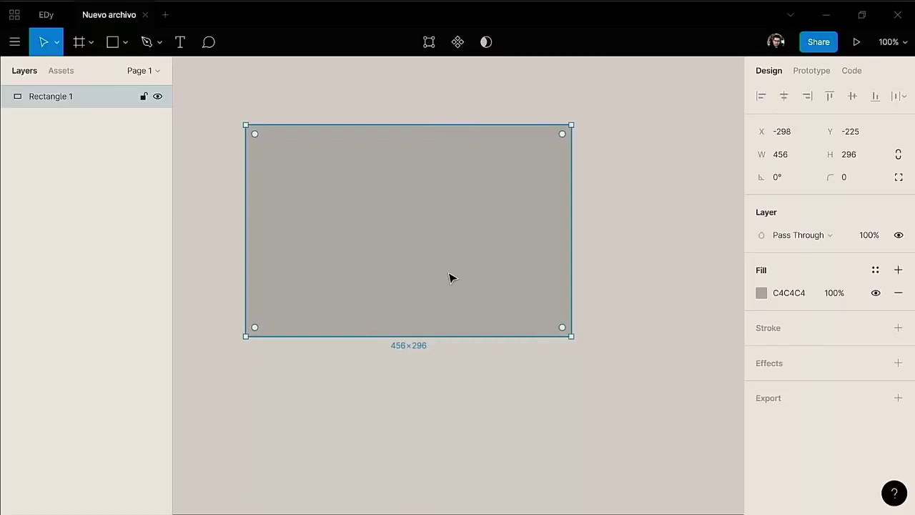
{"action": "left_click", "coordinate": [18, 44]}
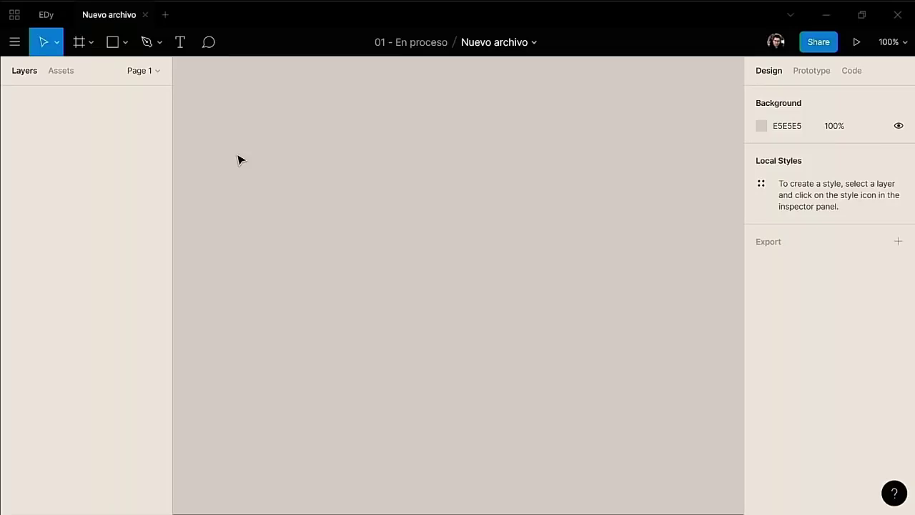
Step: Toggle the interface panels with Ctrl+\ a few times, then switch to the EDy file
{"action": "key", "text": "ctrl+backslash"}
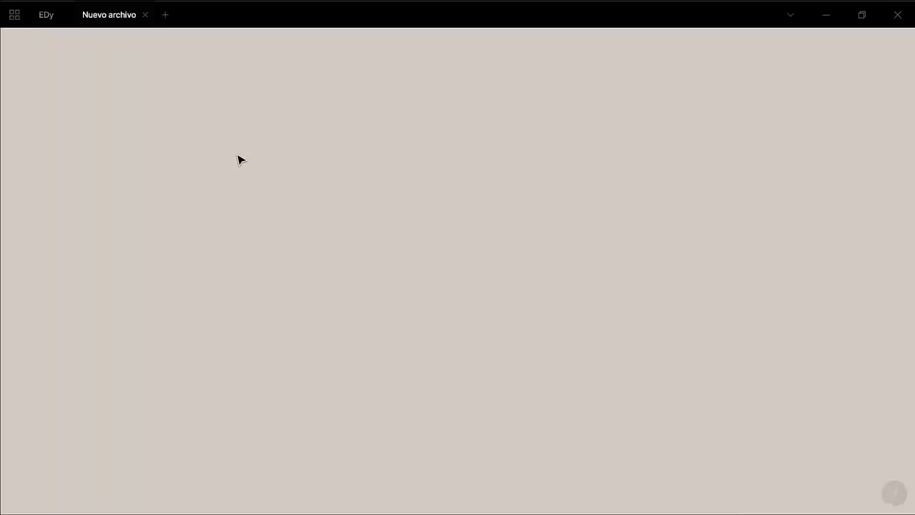
{"action": "key", "text": "ctrl+backslash"}
{"action": "key", "text": "ctrl+backslash"}
{"action": "key", "text": "ctrl+backslash"}
{"action": "key", "text": "ctrl+backslash"}
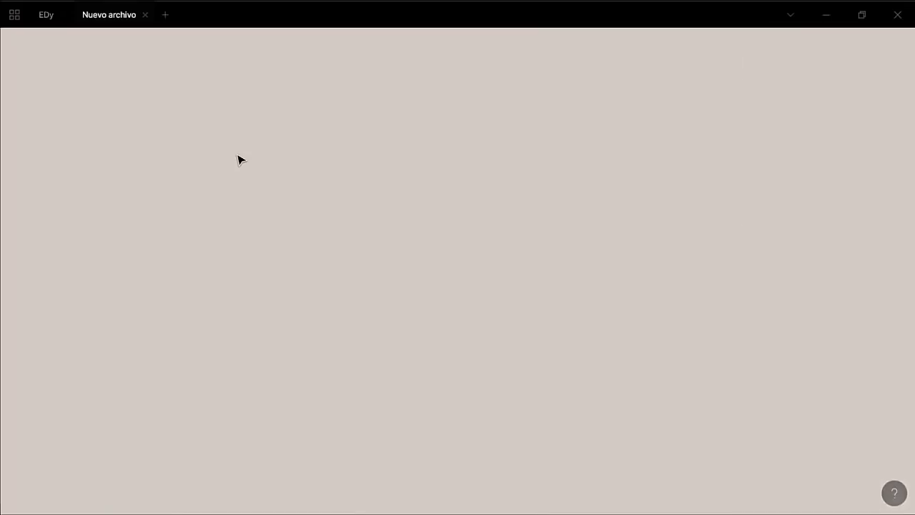
{"action": "key", "text": "ctrl+backslash"}
{"action": "key", "text": "ctrl+backslash"}
{"action": "key", "text": "ctrl+backslash"}
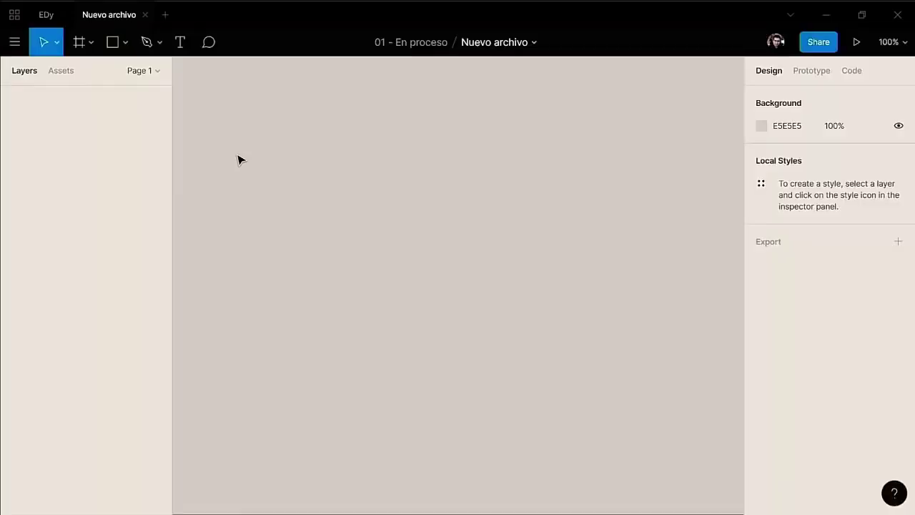
{"action": "key", "text": "ctrl+backslash"}
{"action": "key", "text": "ctrl+backslash"}
{"action": "key", "text": "ctrl+backslash"}
{"action": "key", "text": "ctrl+backslash"}
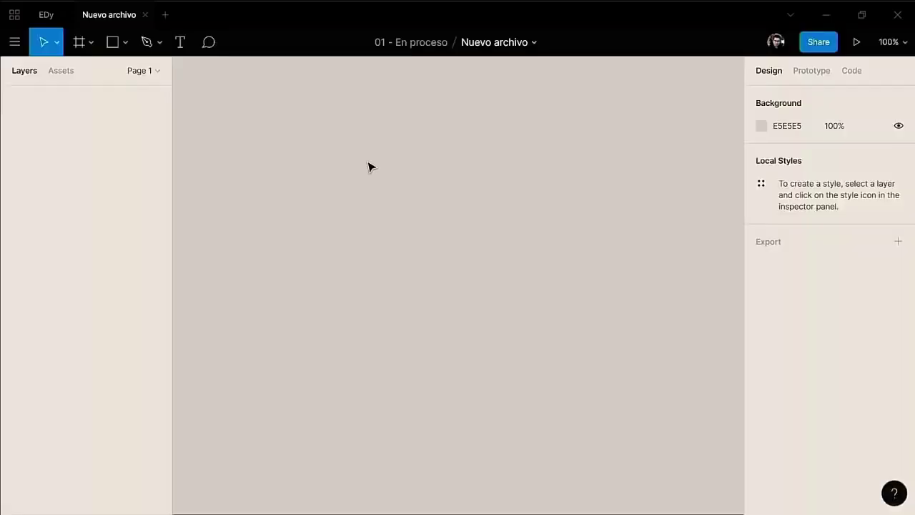
{"action": "left_click", "coordinate": [50, 19]}
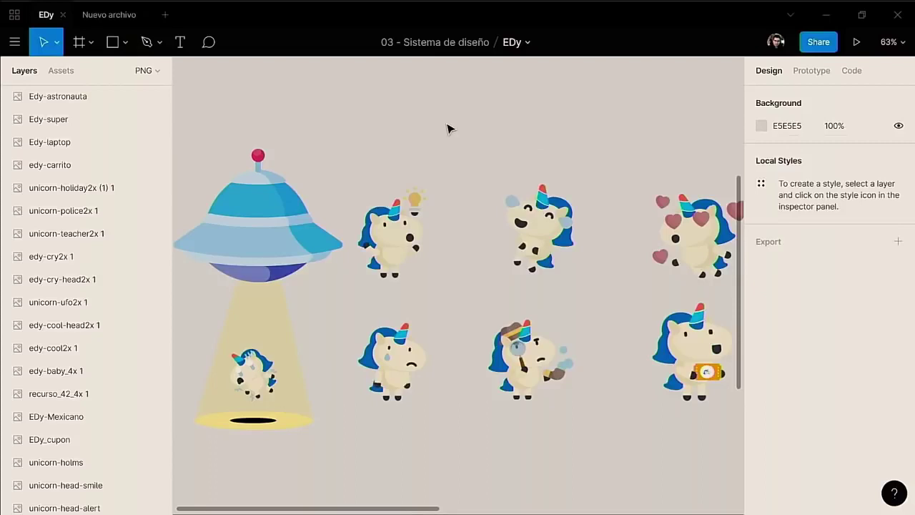
{"action": "key", "text": "ctrl+backslash"}
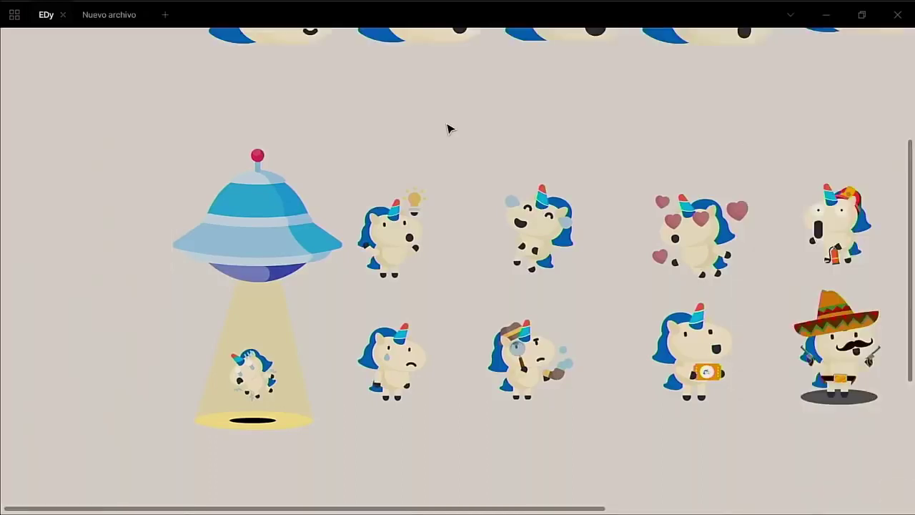
{"action": "key", "text": "ctrl+backslash"}
{"action": "key", "text": "ctrl+backslash"}
{"action": "key", "text": "ctrl+backslash"}
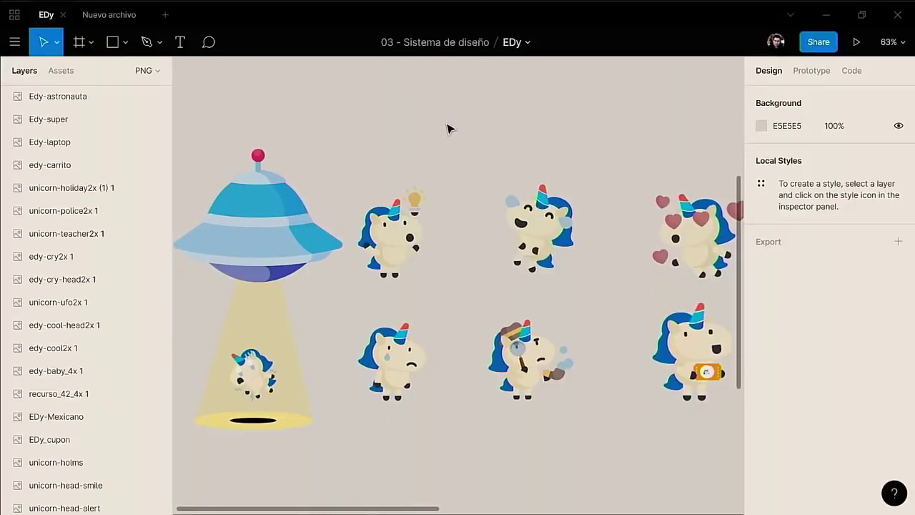
{"action": "key", "text": "ctrl+backslash"}
{"action": "key", "text": "ctrl+backslash"}
{"action": "key", "text": "ctrl+backslash"}
{"action": "key", "text": "ctrl+backslash"}
{"action": "key", "text": "ctrl+backslash"}
{"action": "key", "text": "ctrl+backslash"}
{"action": "key", "text": "ctrl+backslash"}
{"action": "key", "text": "ctrl+backslash"}
{"action": "key", "text": "ctrl+backslash"}
{"action": "key", "text": "ctrl+backslash"}
{"action": "key", "text": "ctrl+backslash"}
{"action": "key", "text": "ctrl+backslash"}
{"action": "key", "text": "ctrl+backslash"}
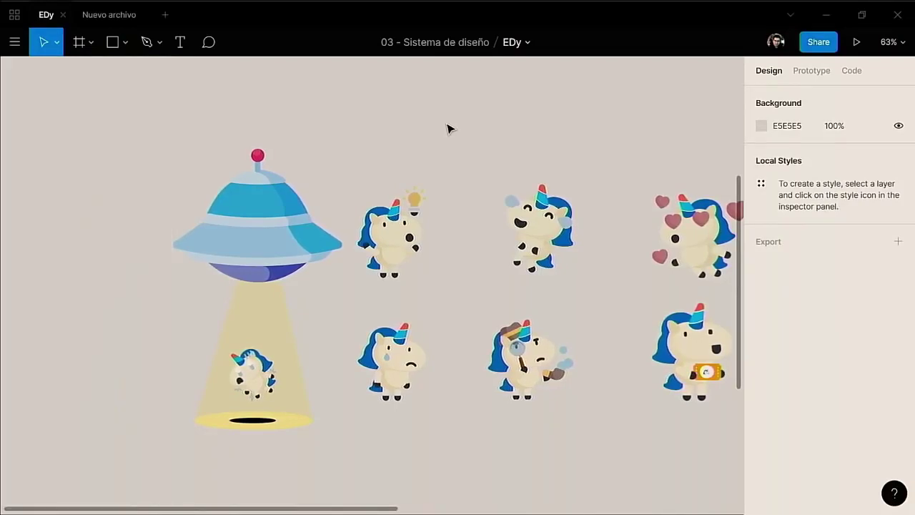
{"action": "key", "text": "ctrl+backslash"}
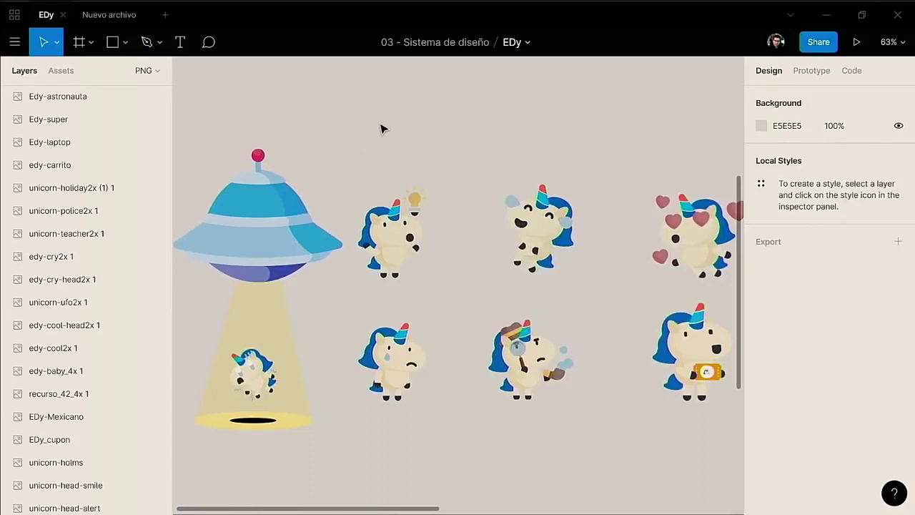
{"action": "key", "text": "ctrl+backslash"}
{"action": "key", "text": "ctrl+backslash"}
Step: Close the Nuevo archivo draft, search 'adobe', and open the figma vs adobexd file
{"action": "left_click", "coordinate": [25, 13]}
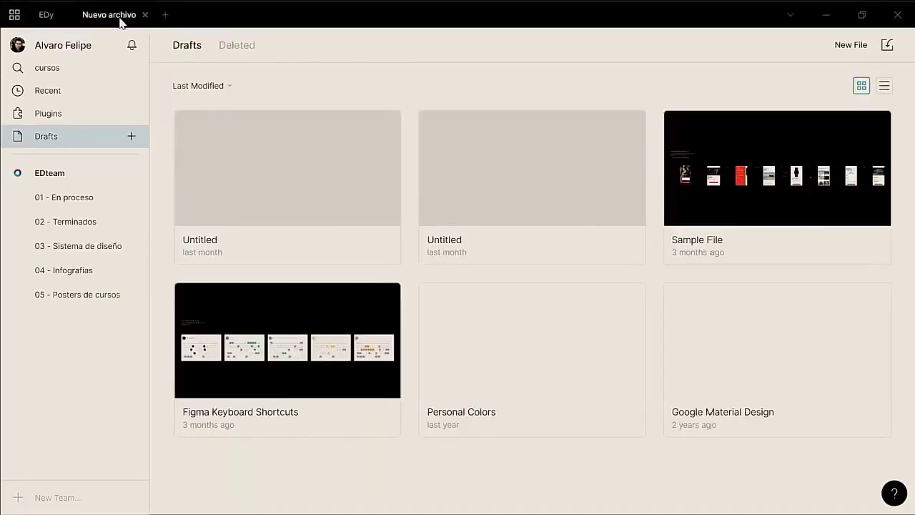
{"action": "left_click", "coordinate": [145, 15]}
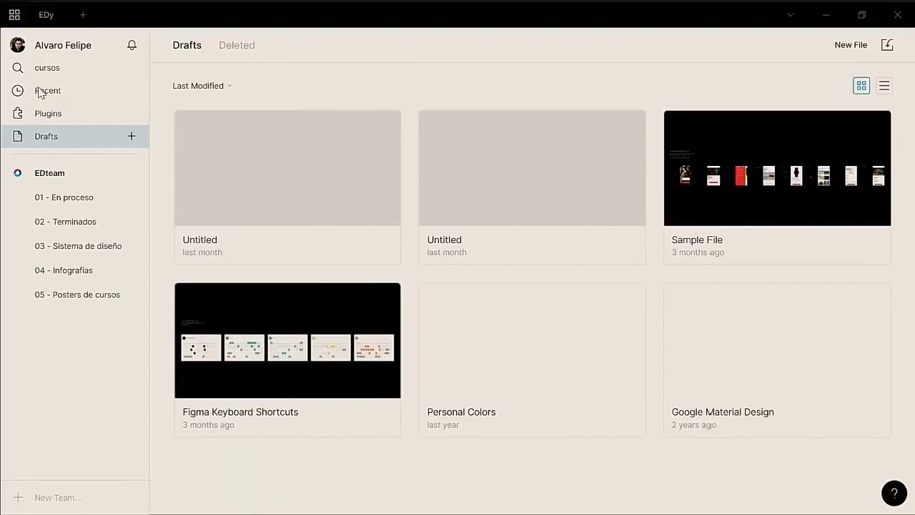
{"action": "left_click", "coordinate": [58, 66]}
{"action": "type", "text": "a"}
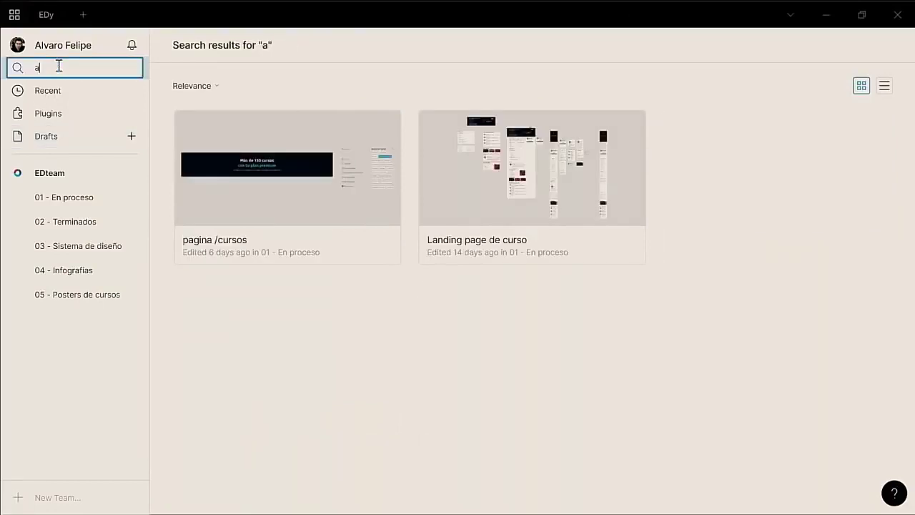
{"action": "type", "text": "dobe"}
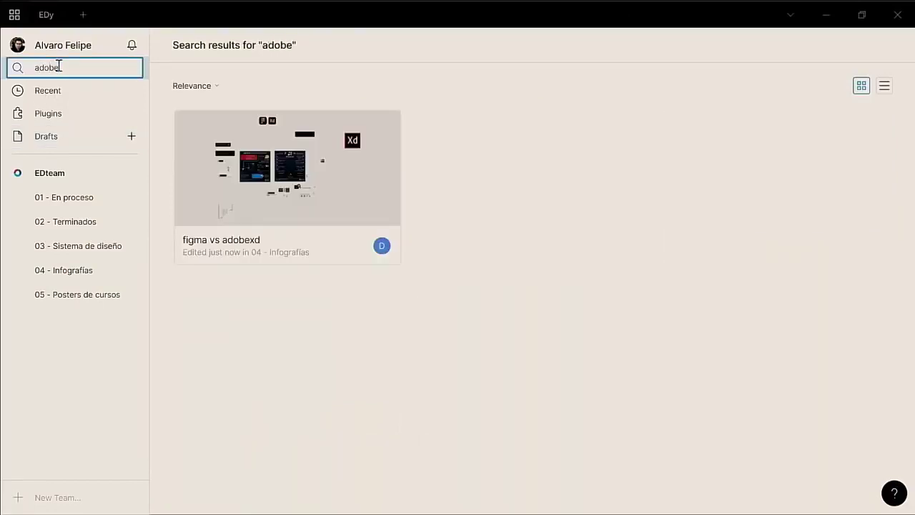
{"action": "double_click", "coordinate": [235, 195]}
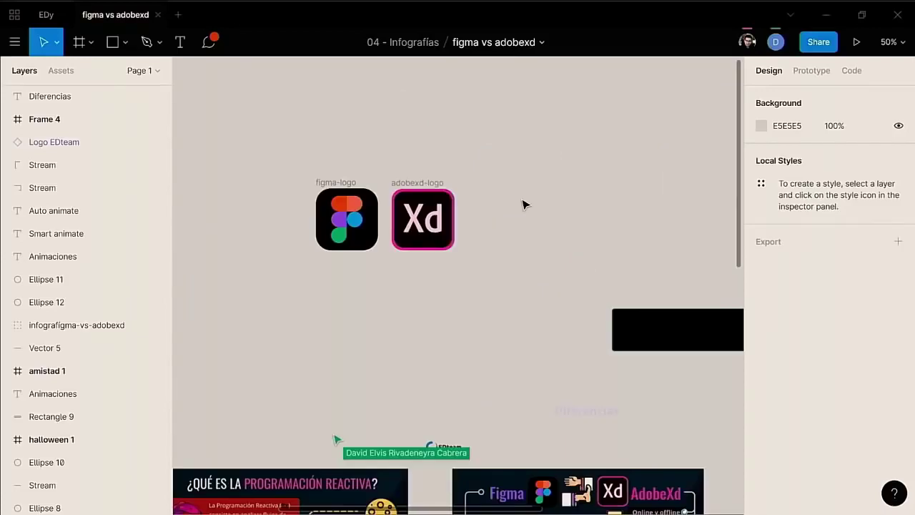
Step: Scroll around the figma vs adobexd canvas and view it at 100% zoom
{"action": "scroll", "coordinate": [523, 205], "scroll_direction": "down", "scroll_amount": 3}
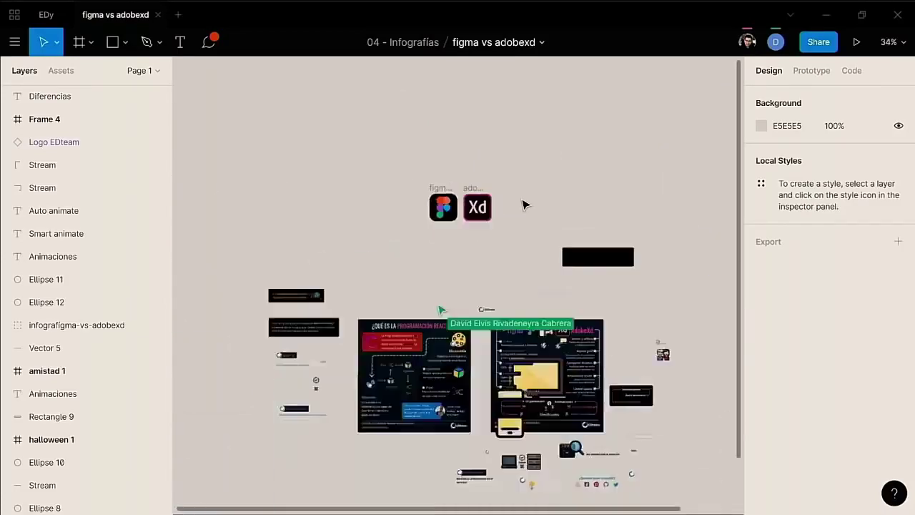
{"action": "scroll", "coordinate": [522, 206], "scroll_direction": "up", "scroll_amount": 3}
{"action": "scroll", "coordinate": [523, 205], "scroll_direction": "down", "scroll_amount": 4}
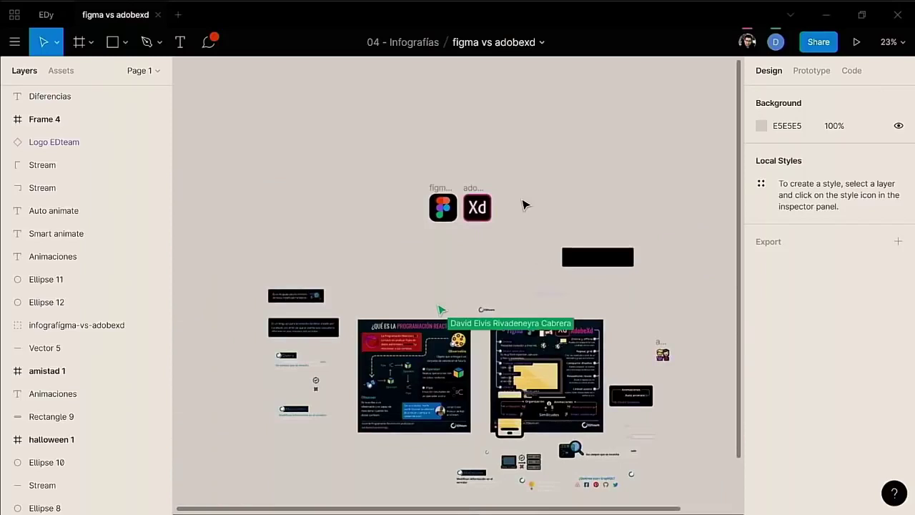
{"action": "scroll", "coordinate": [523, 205], "scroll_direction": "down", "scroll_amount": 2}
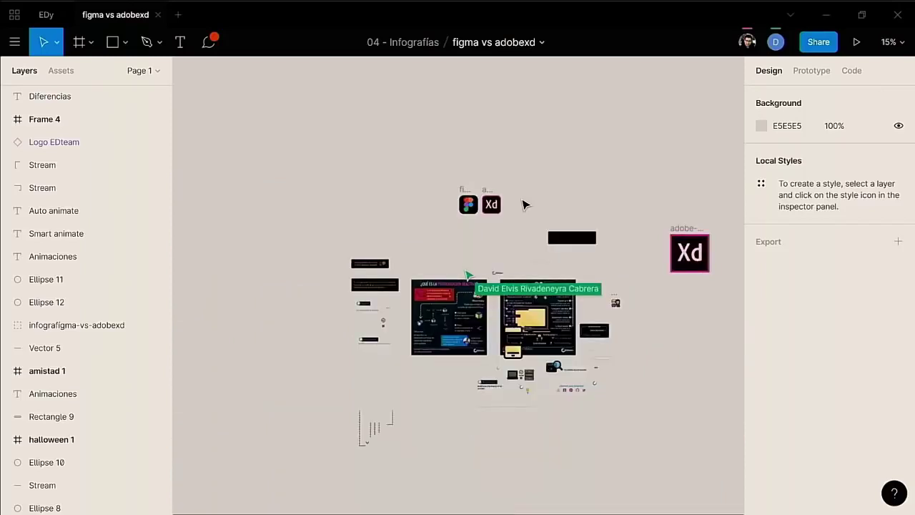
{"action": "scroll", "coordinate": [523, 205], "scroll_direction": "right", "scroll_amount": 3}
{"action": "scroll", "coordinate": [523, 205], "scroll_direction": "down", "scroll_amount": 3}
{"action": "scroll", "coordinate": [523, 205], "scroll_direction": "left", "scroll_amount": 5}
{"action": "scroll", "coordinate": [523, 206], "scroll_direction": "right", "scroll_amount": 4}
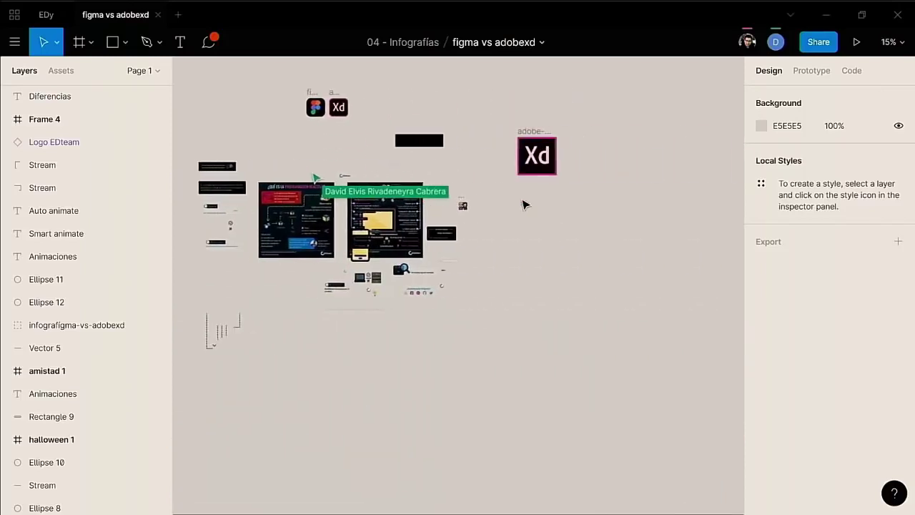
{"action": "scroll", "coordinate": [522, 205], "scroll_direction": "left", "scroll_amount": 2}
{"action": "scroll", "coordinate": [522, 205], "scroll_direction": "up", "scroll_amount": 2}
{"action": "scroll", "coordinate": [523, 206], "scroll_direction": "down", "scroll_amount": 1}
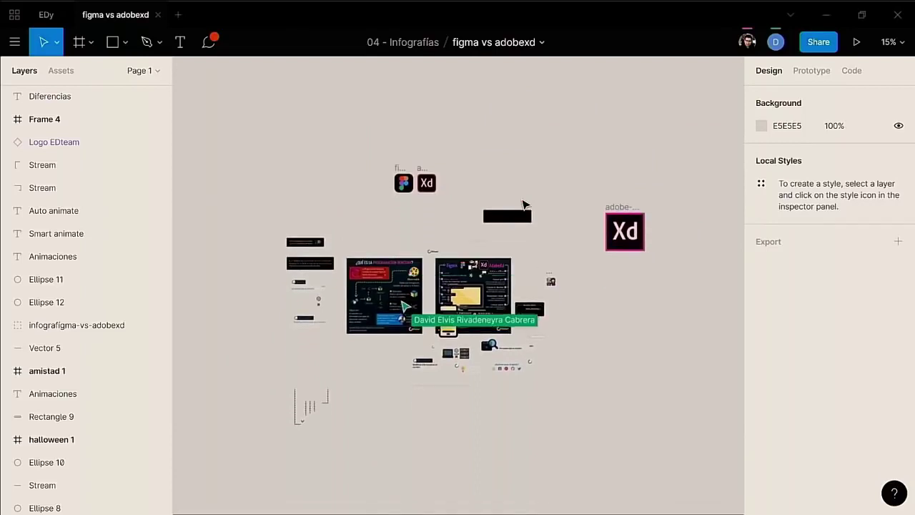
{"action": "key", "text": "shift+0"}
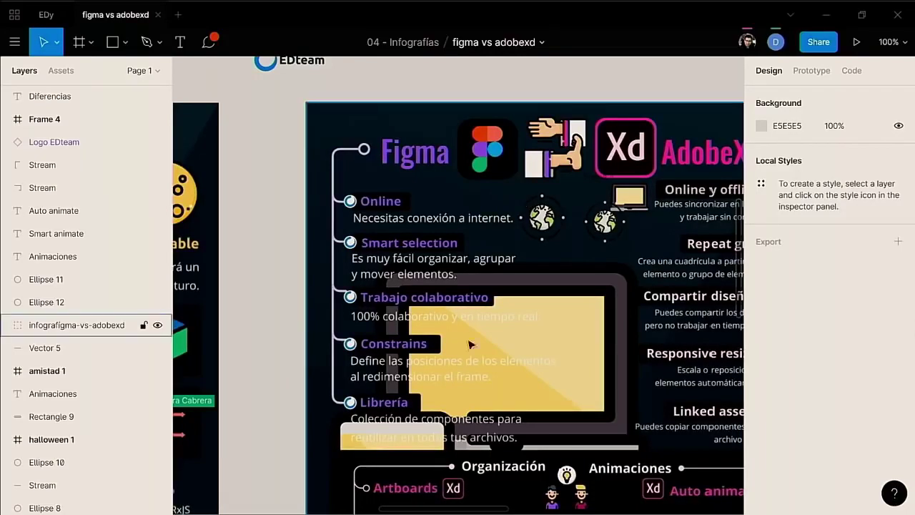
Step: Scroll through the comparison infographic, then zoom to fit all frames
{"action": "scroll", "coordinate": [455, 432], "scroll_direction": "down", "scroll_amount": 10}
{"action": "scroll", "coordinate": [455, 432], "scroll_direction": "up", "scroll_amount": 4}
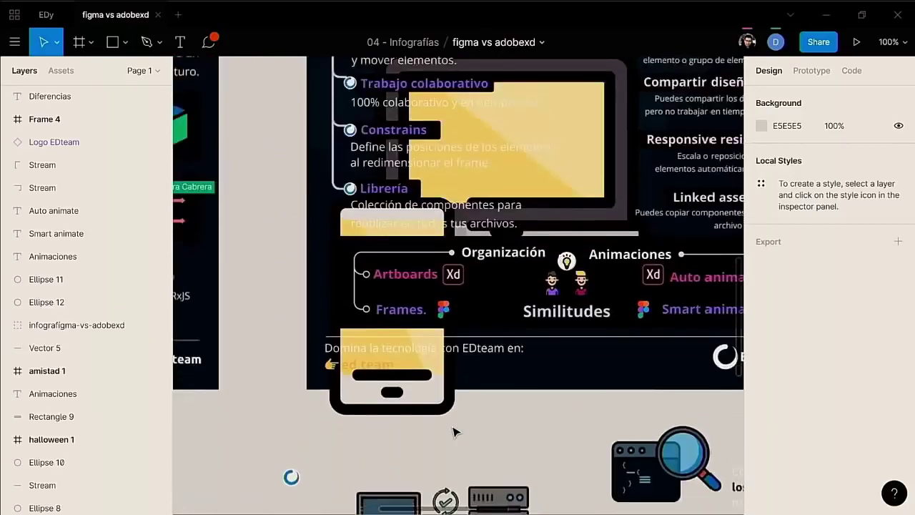
{"action": "scroll", "coordinate": [455, 432], "scroll_direction": "down", "scroll_amount": 6}
{"action": "scroll", "coordinate": [455, 432], "scroll_direction": "up", "scroll_amount": 5}
{"action": "scroll", "coordinate": [456, 432], "scroll_direction": "up", "scroll_amount": 6}
{"action": "scroll", "coordinate": [456, 432], "scroll_direction": "down", "scroll_amount": 3}
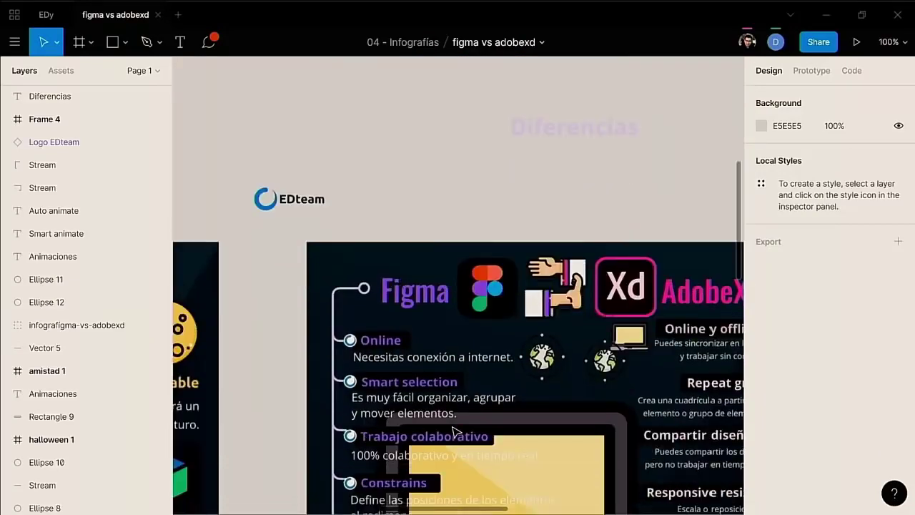
{"action": "key", "text": "shift+0"}
{"action": "key", "text": "shift+1"}
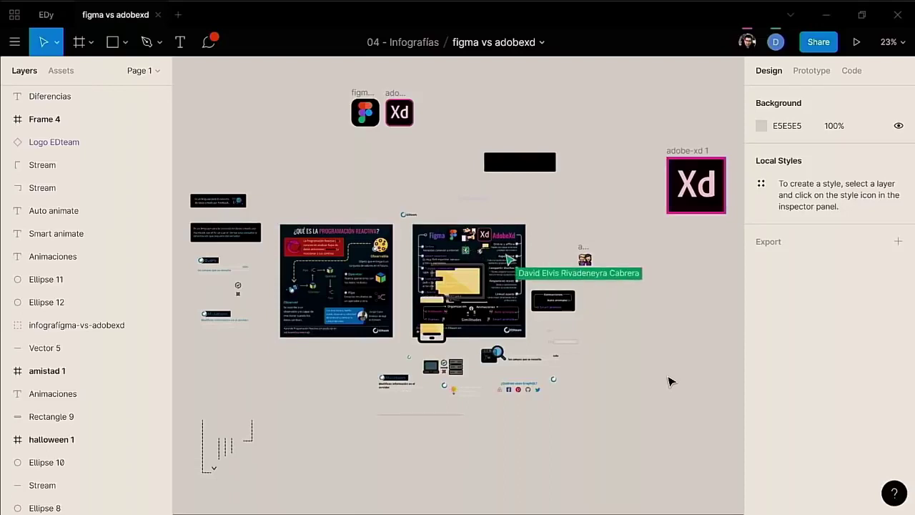
{"action": "left_click", "coordinate": [591, 262]}
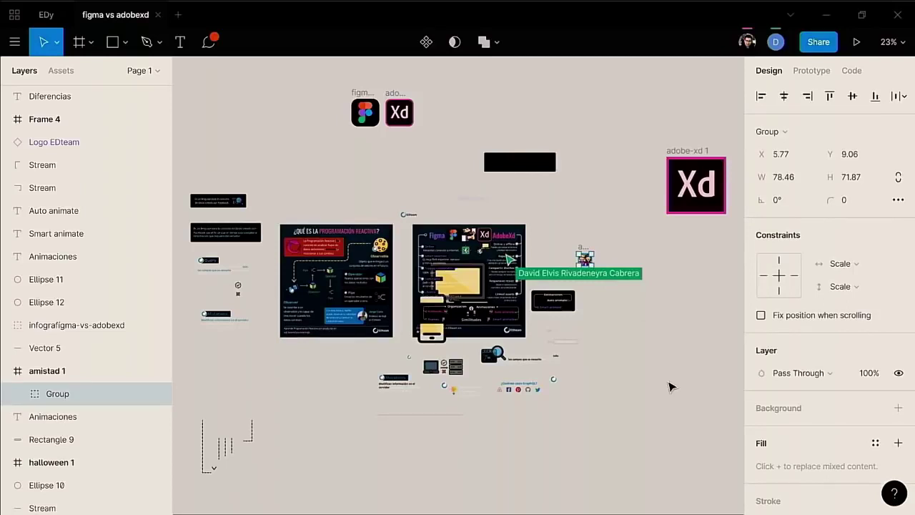
{"action": "key", "text": "shift+2"}
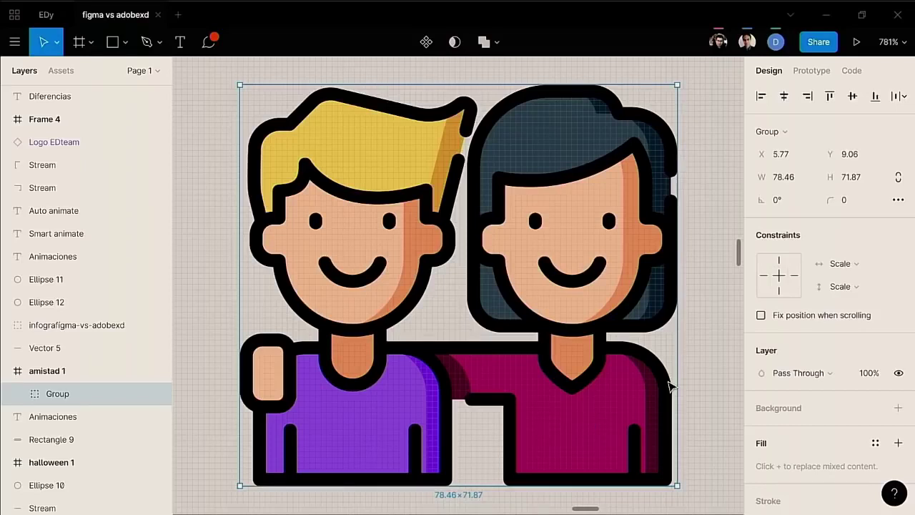
{"action": "scroll", "coordinate": [670, 387], "scroll_direction": "up", "scroll_amount": 5}
{"action": "scroll", "coordinate": [670, 387], "scroll_direction": "up", "scroll_amount": 5}
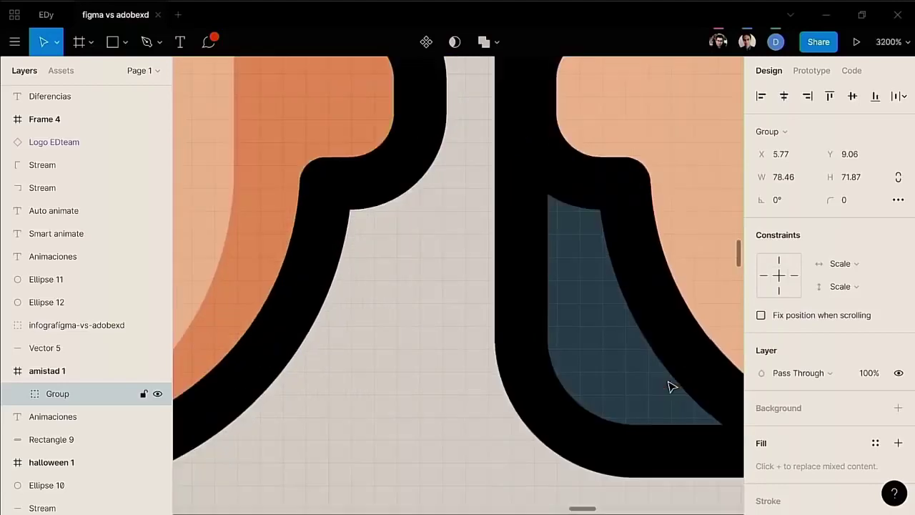
{"action": "scroll", "coordinate": [670, 387], "scroll_direction": "up", "scroll_amount": 5}
{"action": "scroll", "coordinate": [670, 386], "scroll_direction": "up", "scroll_amount": 3}
{"action": "key", "text": "shift+1"}
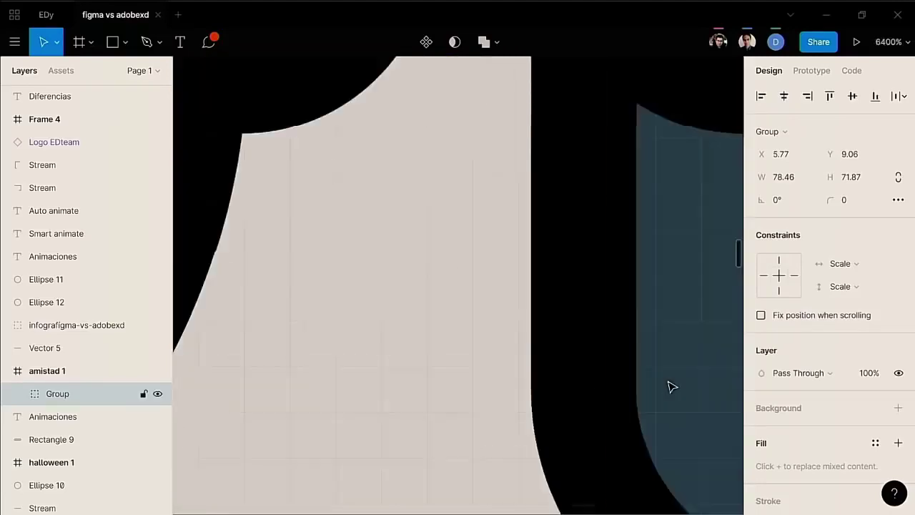
{"action": "key", "text": "shift+2"}
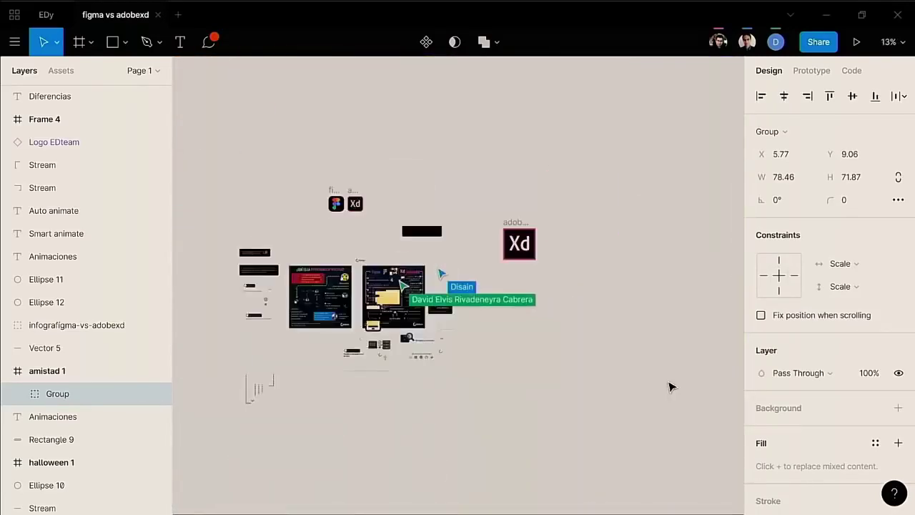
{"action": "key", "text": "minus"}
{"action": "key", "text": "minus"}
{"action": "key", "text": "minus"}
{"action": "key", "text": "plus"}
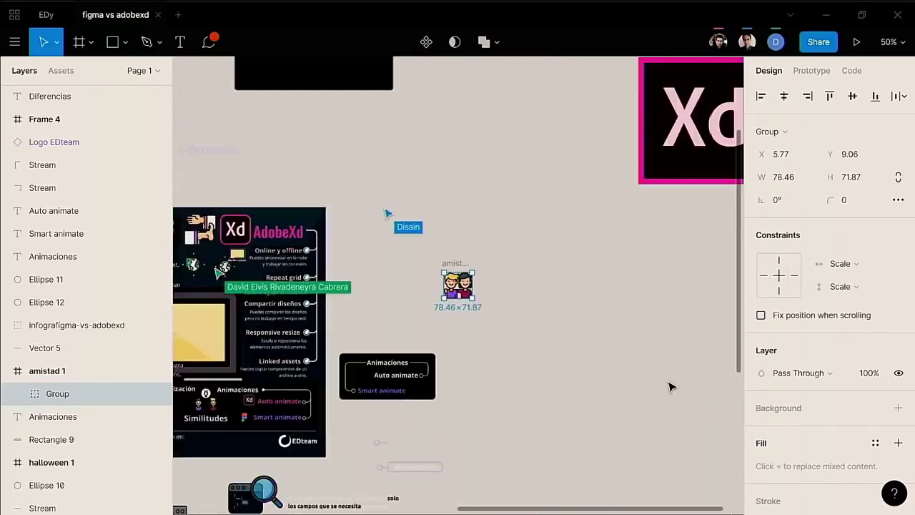
{"action": "key", "text": "plus"}
{"action": "key", "text": "plus"}
{"action": "key", "text": "minus"}
{"action": "key", "text": "minus"}
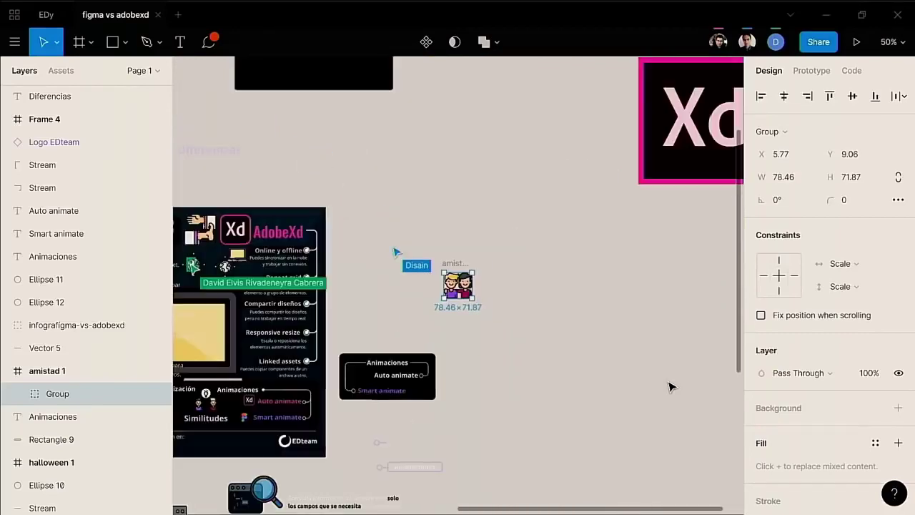
{"action": "key", "text": "minus"}
{"action": "key", "text": "plus"}
{"action": "key", "text": "minus"}
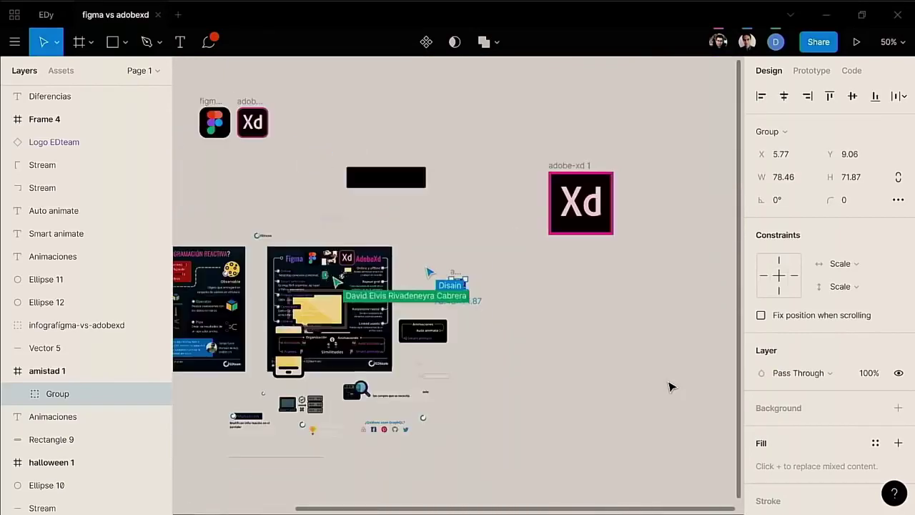
{"action": "key", "text": "plus"}
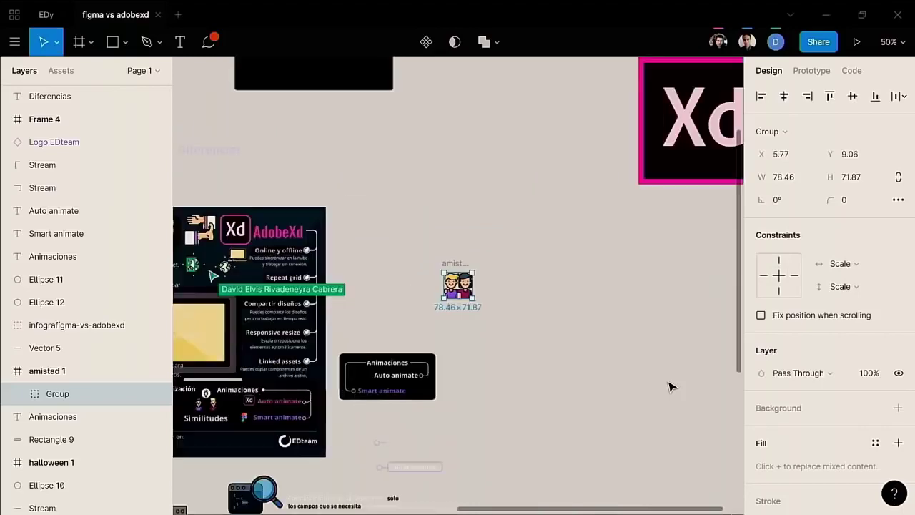
{"action": "scroll", "coordinate": [671, 387], "scroll_direction": "down", "scroll_amount": 5}
{"action": "scroll", "coordinate": [387, 335], "scroll_direction": "left", "scroll_amount": 3}
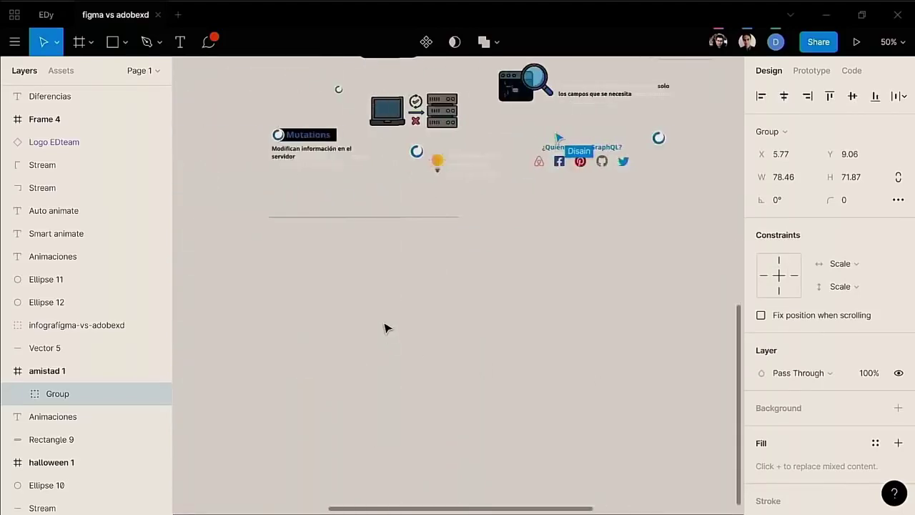
{"action": "scroll", "coordinate": [386, 329], "scroll_direction": "down", "scroll_amount": 1}
{"action": "scroll", "coordinate": [386, 329], "scroll_direction": "up", "scroll_amount": 3}
{"action": "scroll", "coordinate": [385, 328], "scroll_direction": "right", "scroll_amount": 2}
{"action": "scroll", "coordinate": [384, 328], "scroll_direction": "left", "scroll_amount": 1}
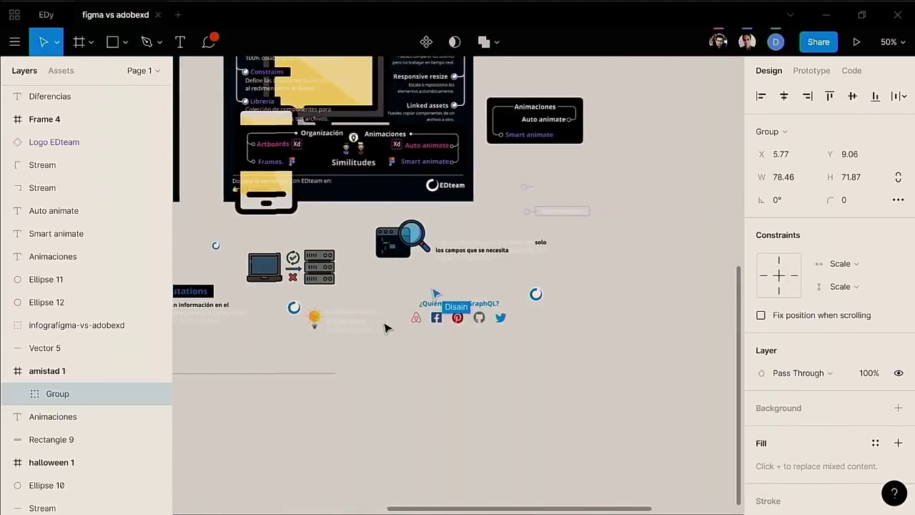
{"action": "scroll", "coordinate": [384, 328], "scroll_direction": "left", "scroll_amount": 1}
{"action": "scroll", "coordinate": [385, 329], "scroll_direction": "left", "scroll_amount": 1}
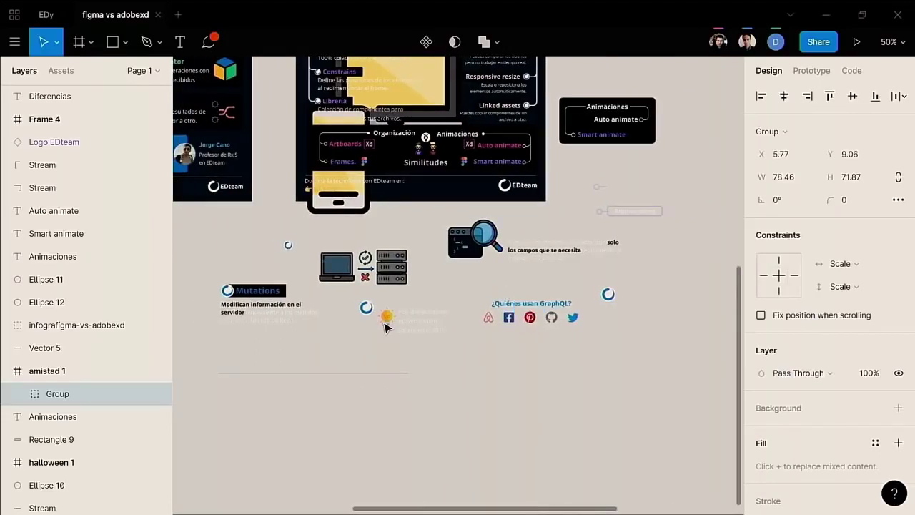
{"action": "scroll", "coordinate": [385, 328], "scroll_direction": "up", "scroll_amount": 1}
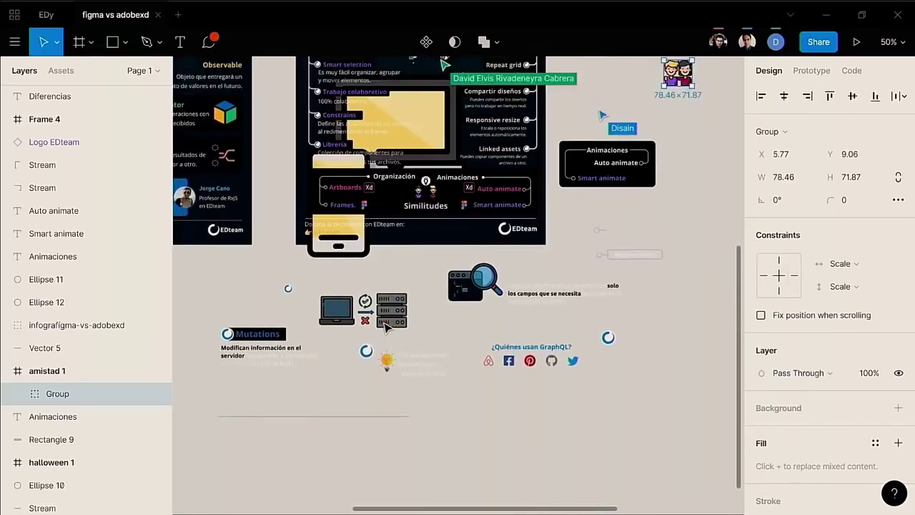
{"action": "scroll", "coordinate": [385, 328], "scroll_direction": "up", "scroll_amount": 2}
{"action": "scroll", "coordinate": [386, 326], "scroll_direction": "up", "scroll_amount": 2}
{"action": "scroll", "coordinate": [386, 325], "scroll_direction": "down", "scroll_amount": 2}
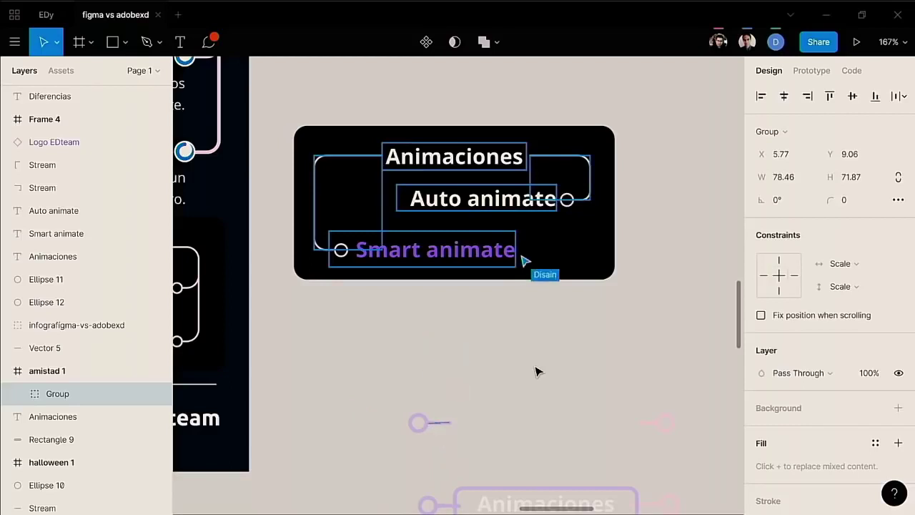
Step: Hide and show collaborators' cursors several times, leaving them visible
{"action": "key", "text": "ctrl+alt+backslash"}
{"action": "key", "text": "ctrl+alt+backslash"}
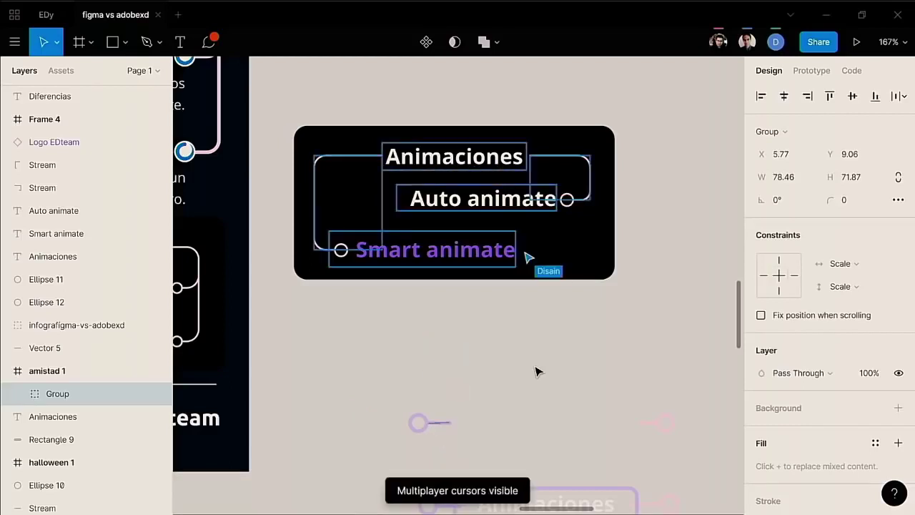
{"action": "key", "text": "ctrl+alt+backslash"}
{"action": "key", "text": "ctrl+alt+backslash"}
{"action": "key", "text": "ctrl+alt+backslash"}
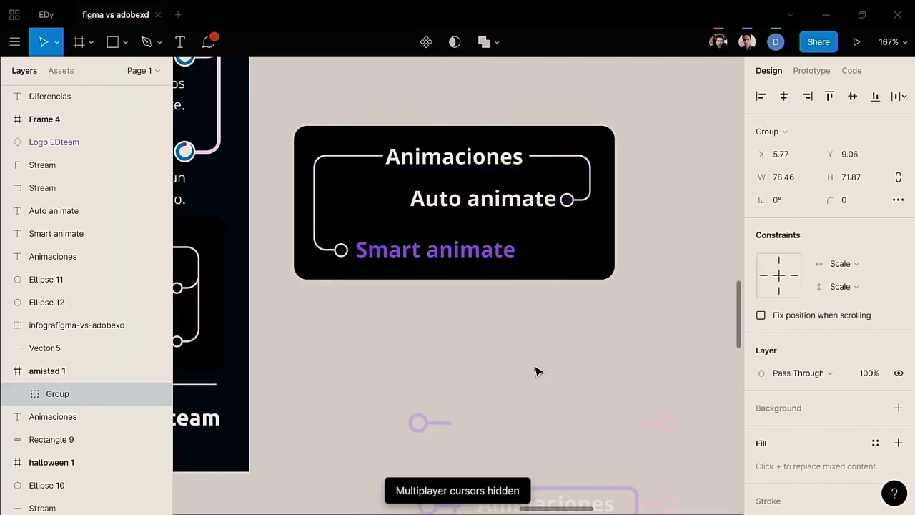
{"action": "key", "text": "ctrl+alt+backslash"}
{"action": "key", "text": "ctrl+alt+backslash"}
{"action": "key", "text": "ctrl+alt+backslash"}
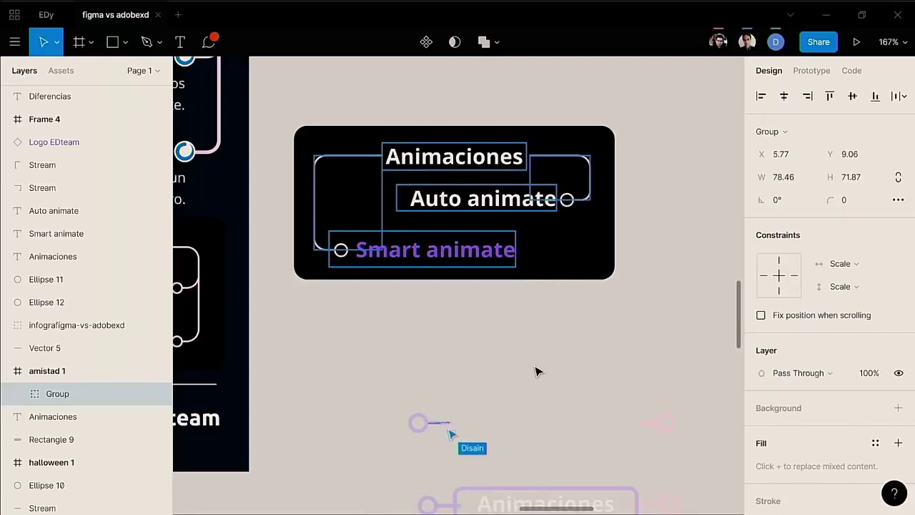
{"action": "key", "text": "ctrl+alt+backslash"}
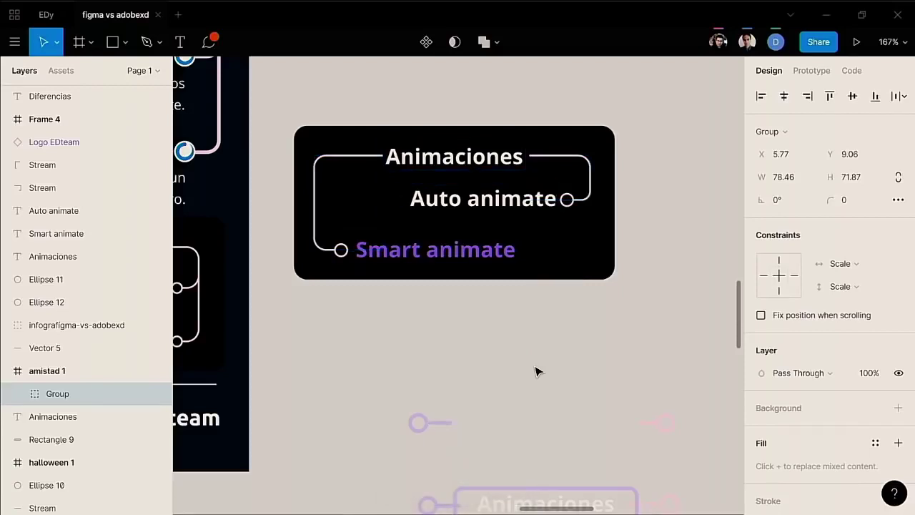
{"action": "key", "text": "ctrl+alt+backslash"}
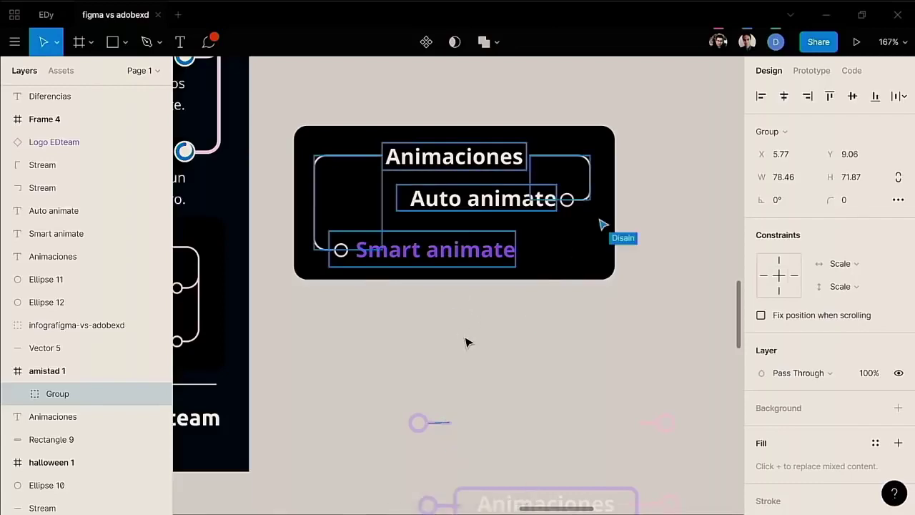
Step: Pan out to the whole board and turn on the canvas rulers
{"action": "scroll", "coordinate": [466, 343], "scroll_direction": "down", "scroll_amount": 2}
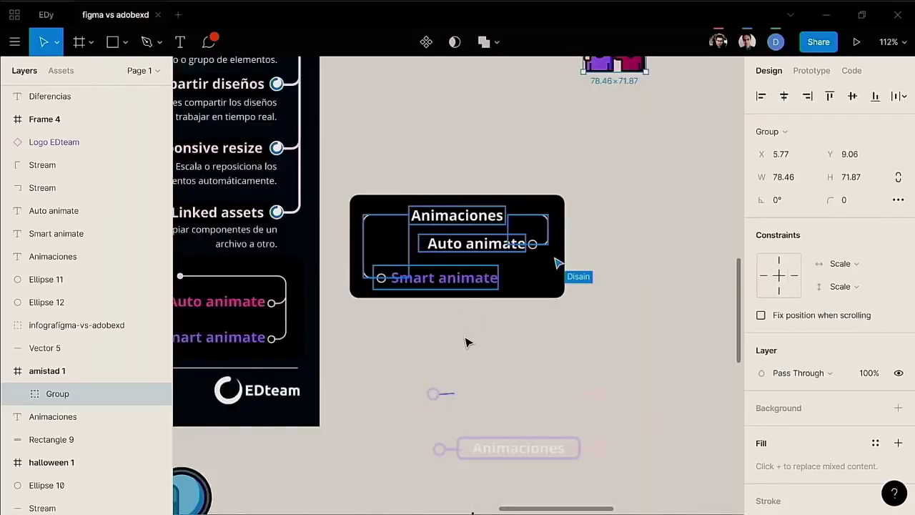
{"action": "scroll", "coordinate": [466, 342], "scroll_direction": "down", "scroll_amount": 5}
{"action": "scroll", "coordinate": [465, 342], "scroll_direction": "left", "scroll_amount": 2}
{"action": "scroll", "coordinate": [465, 343], "scroll_direction": "left", "scroll_amount": 1}
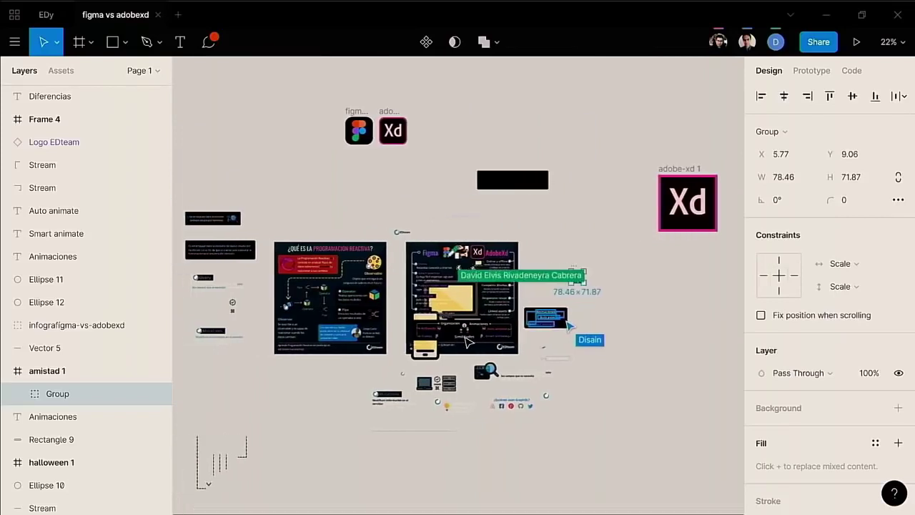
{"action": "scroll", "coordinate": [467, 343], "scroll_direction": "left", "scroll_amount": 2}
{"action": "key", "text": "shift+r"}
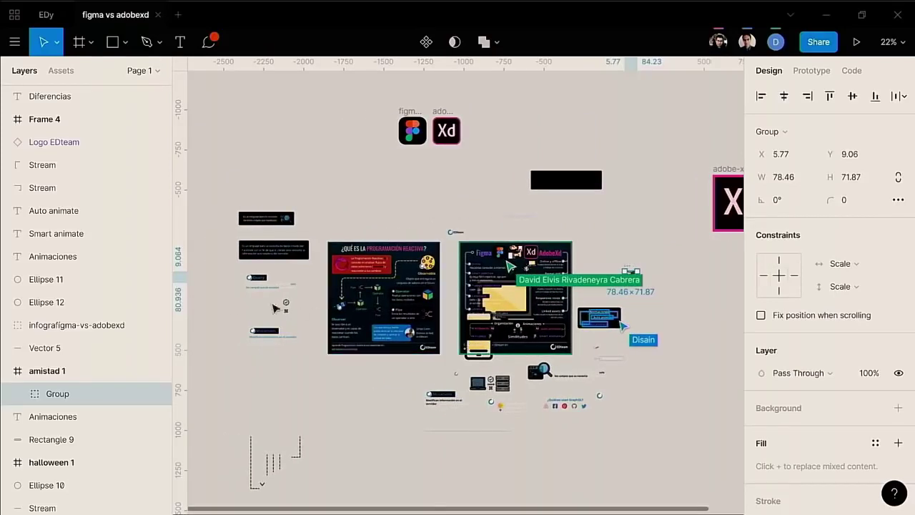
Step: Drag a vertical guide and a horizontal guide from the rulers, then deselect everything
{"action": "left_click_drag", "start_coordinate": [177, 236], "coordinate": [325, 219]}
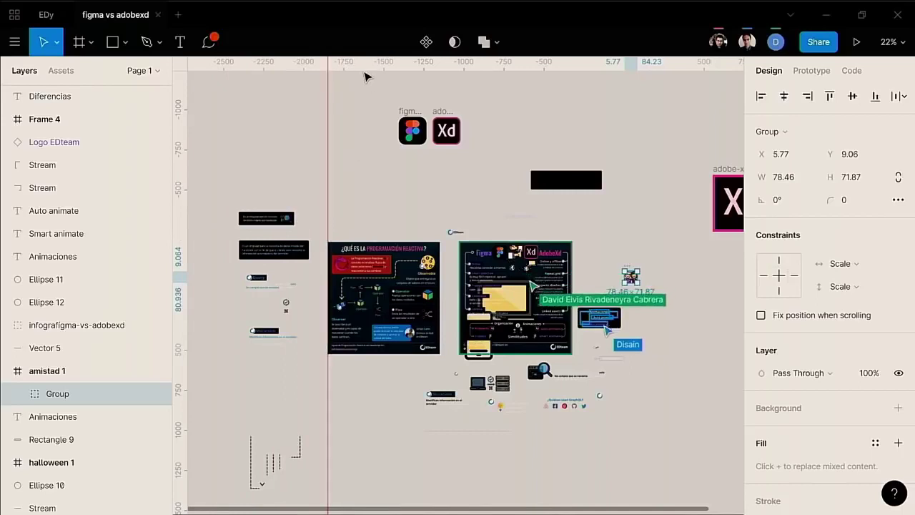
{"action": "left_click_drag", "start_coordinate": [366, 62], "coordinate": [384, 184]}
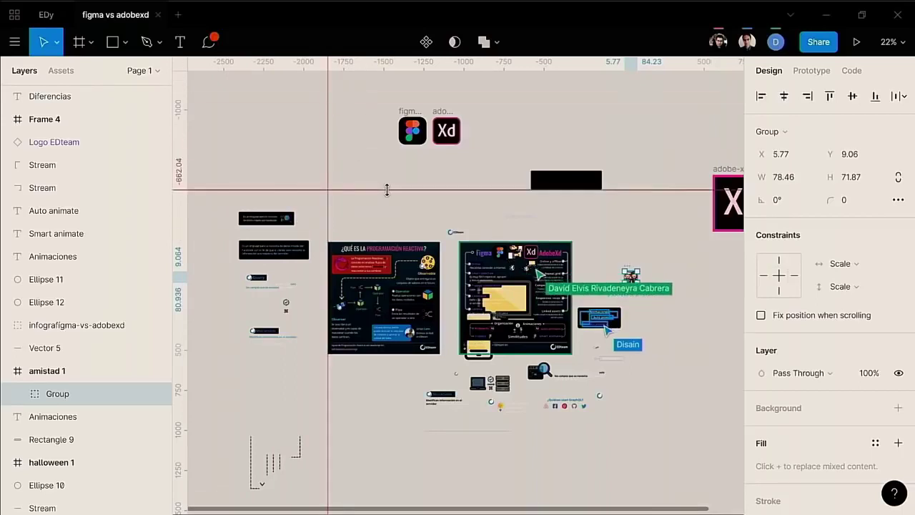
{"action": "left_click", "coordinate": [503, 175]}
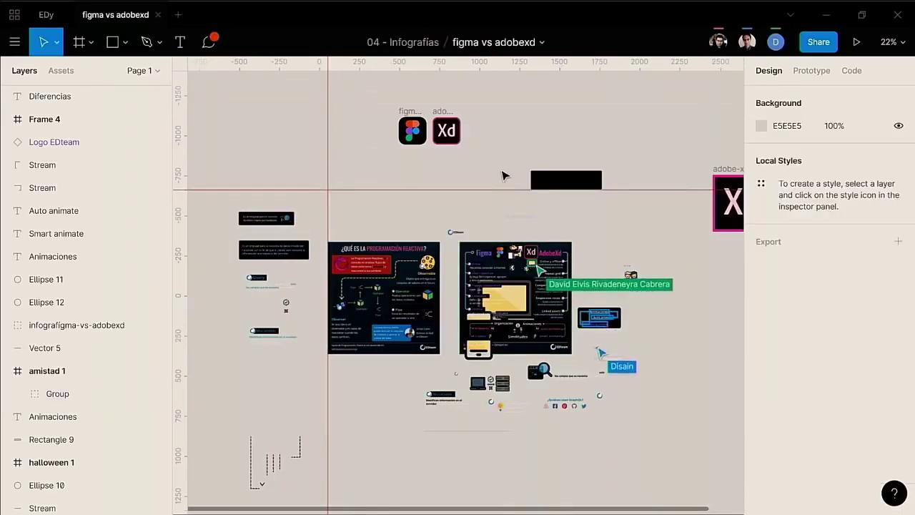
{"action": "scroll", "coordinate": [503, 175], "scroll_direction": "up", "scroll_amount": 5}
{"action": "scroll", "coordinate": [503, 175], "scroll_direction": "up", "scroll_amount": 5}
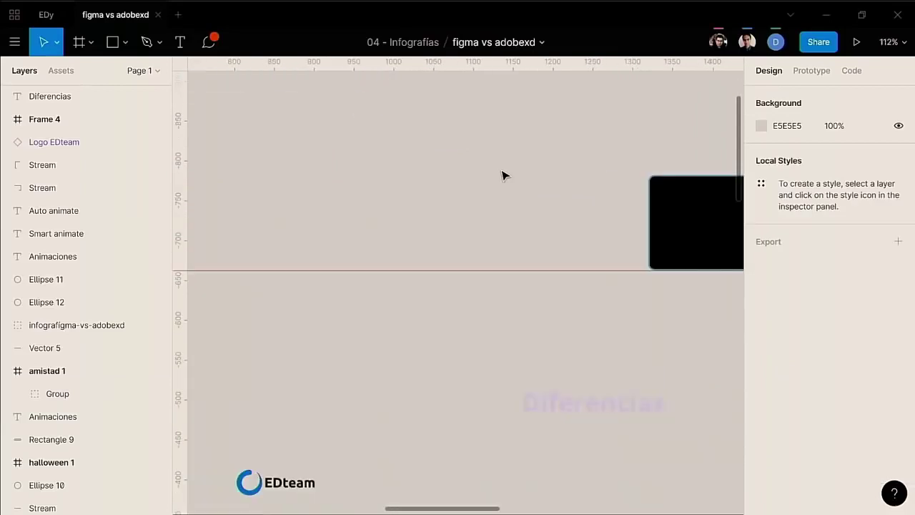
{"action": "scroll", "coordinate": [357, 174], "scroll_direction": "left", "scroll_amount": 7}
{"action": "scroll", "coordinate": [357, 174], "scroll_direction": "up", "scroll_amount": 6}
{"action": "scroll", "coordinate": [357, 174], "scroll_direction": "left", "scroll_amount": 1}
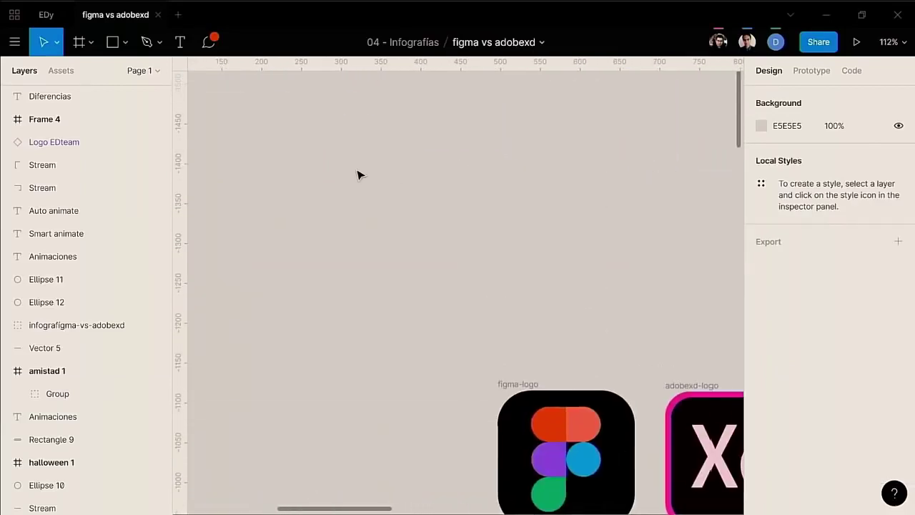
{"action": "scroll", "coordinate": [358, 174], "scroll_direction": "down", "scroll_amount": 3}
{"action": "scroll", "coordinate": [357, 173], "scroll_direction": "right", "scroll_amount": 7}
{"action": "scroll", "coordinate": [358, 174], "scroll_direction": "down", "scroll_amount": 3}
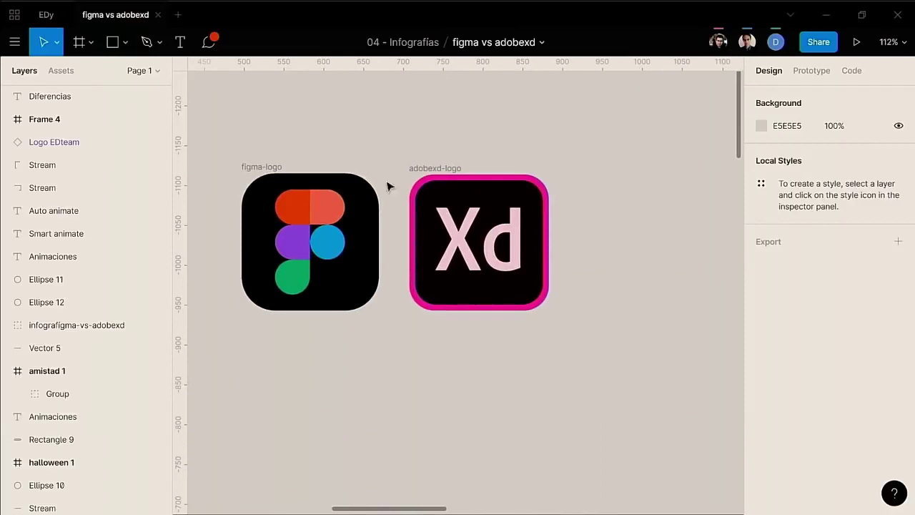
Step: Select the adobexd-logo frame and zoom to fit it
{"action": "left_click", "coordinate": [468, 190]}
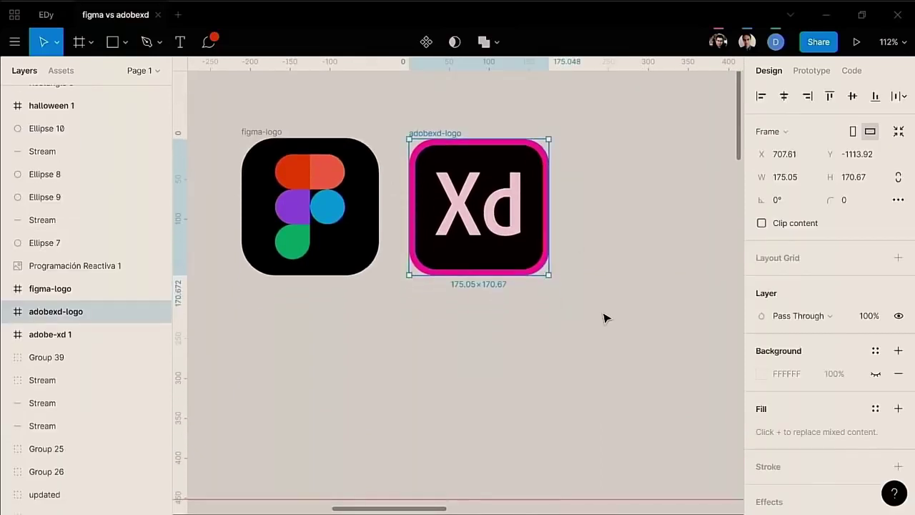
{"action": "scroll", "coordinate": [604, 318], "scroll_direction": "up", "scroll_amount": 5}
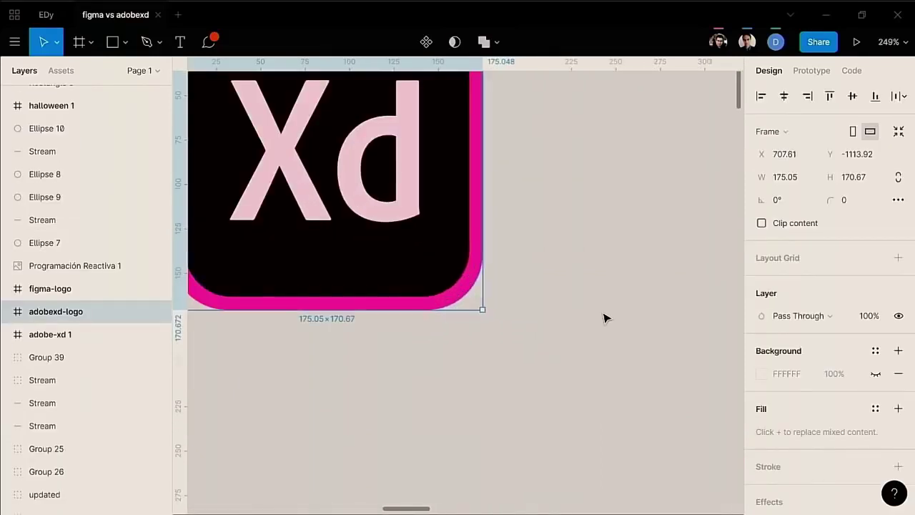
{"action": "key", "text": "shift+2"}
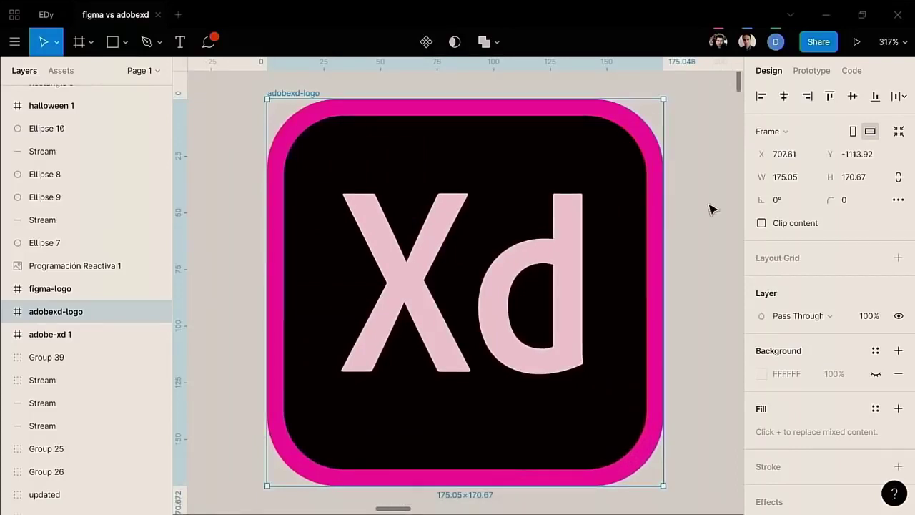
Step: Step the logo's opacity from 10% up through each level to 100%
{"action": "key", "text": "1"}
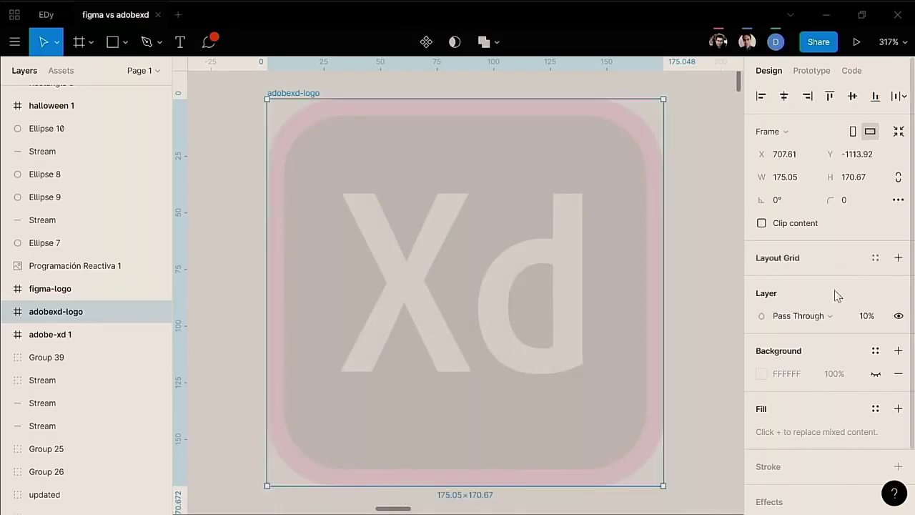
{"action": "scroll", "coordinate": [847, 389], "scroll_direction": "down", "scroll_amount": 2}
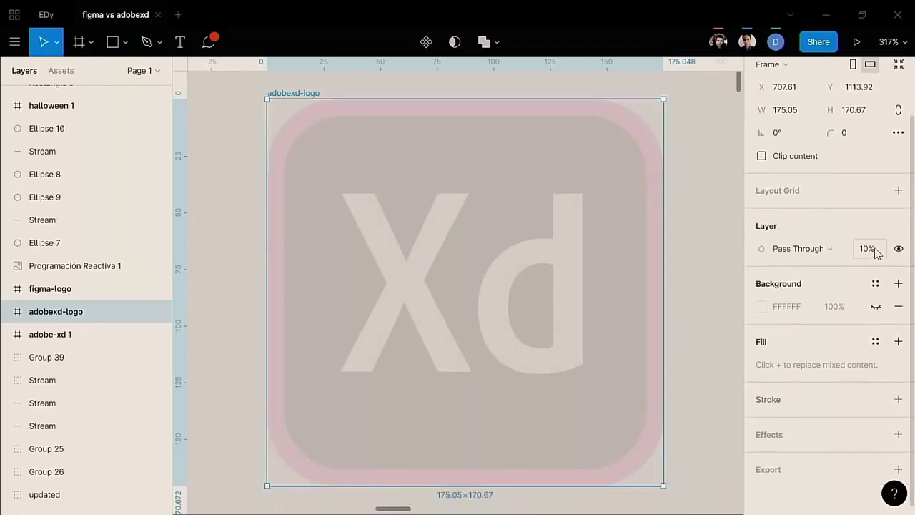
{"action": "key", "text": "2"}
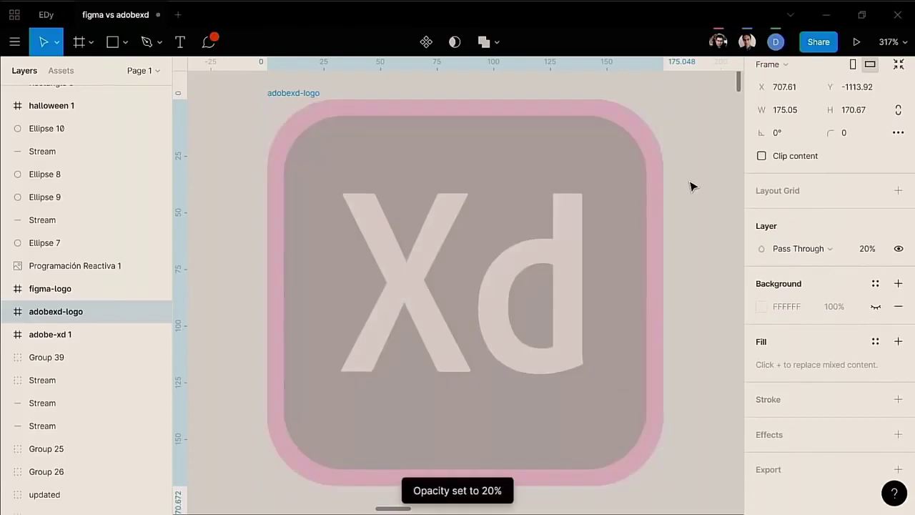
{"action": "key", "text": "3"}
{"action": "key", "text": "4"}
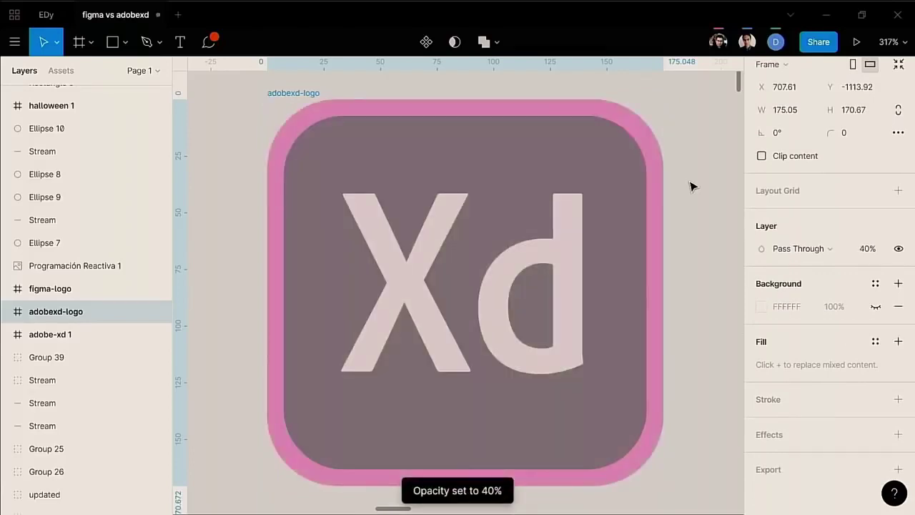
{"action": "key", "text": "5"}
{"action": "key", "text": "6"}
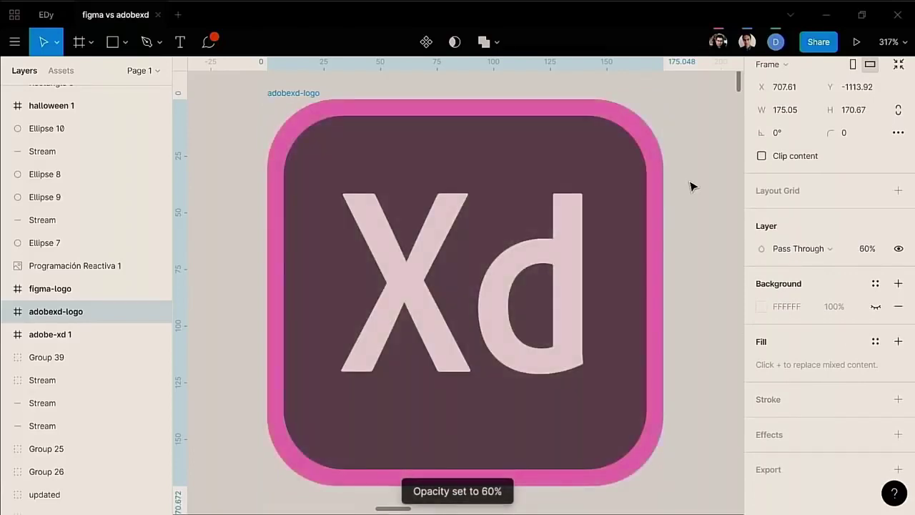
{"action": "key", "text": "7"}
{"action": "key", "text": "8"}
{"action": "key", "text": "9"}
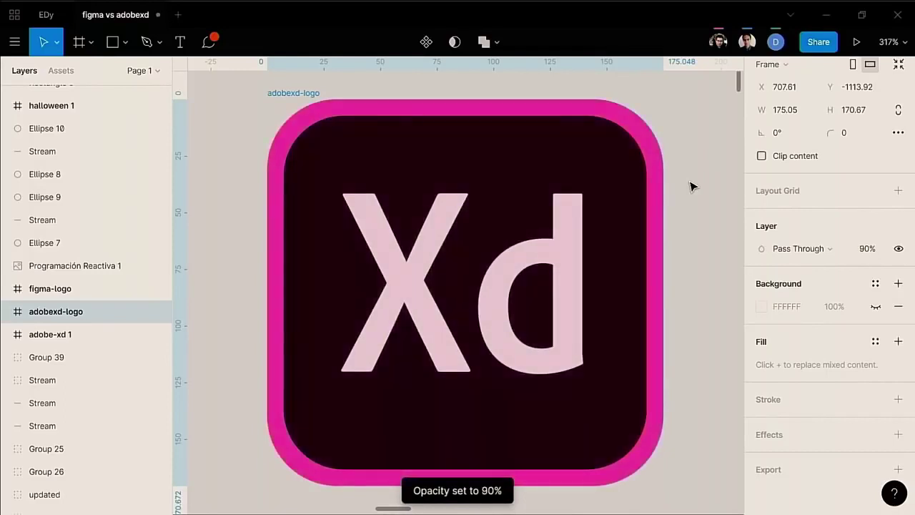
{"action": "key", "text": "0"}
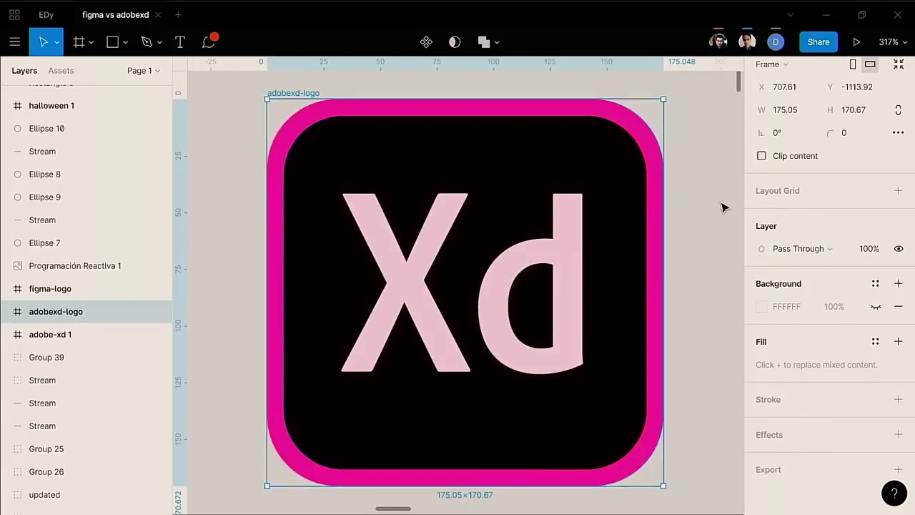
Step: Step the opacity again from 10% up to 67%, then restore 100%
{"action": "key", "text": "1"}
{"action": "key", "text": "2"}
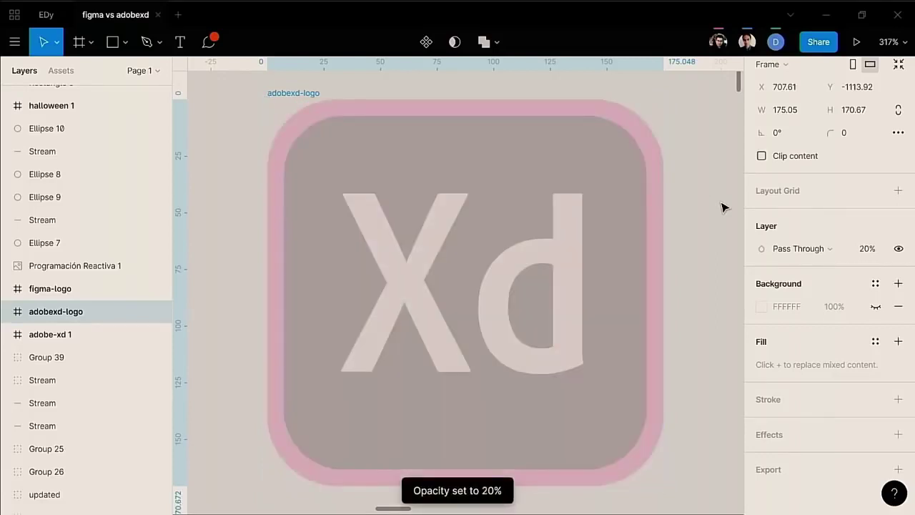
{"action": "key", "text": "3"}
{"action": "key", "text": "4"}
{"action": "key", "text": "5"}
{"action": "key", "text": "6"}
{"action": "key", "text": "7"}
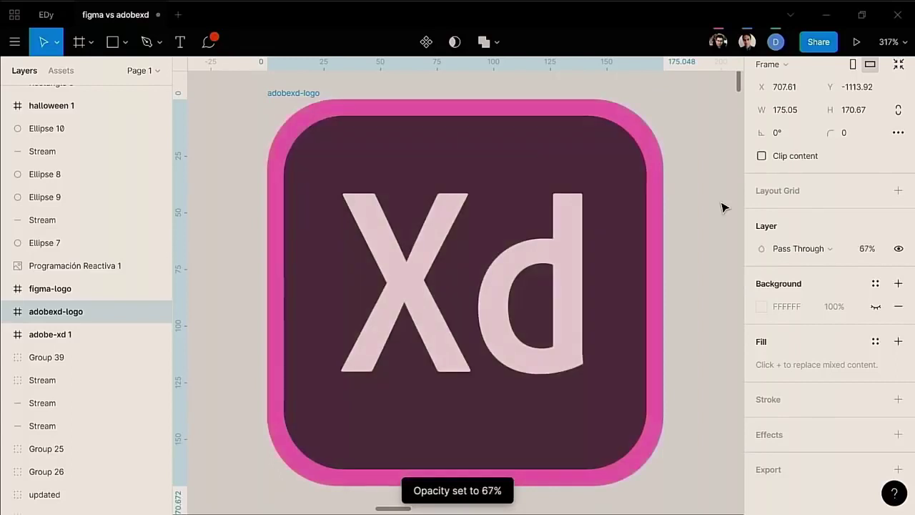
{"action": "key", "text": "0"}
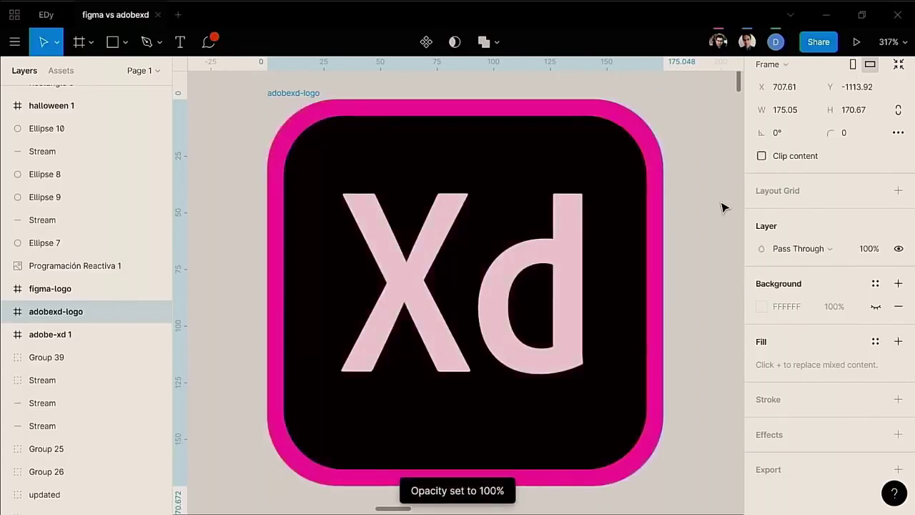
{"action": "scroll", "coordinate": [721, 207], "scroll_direction": "down", "scroll_amount": 3}
{"action": "scroll", "coordinate": [721, 207], "scroll_direction": "down", "scroll_amount": 2}
{"action": "scroll", "coordinate": [721, 207], "scroll_direction": "down", "scroll_amount": 2}
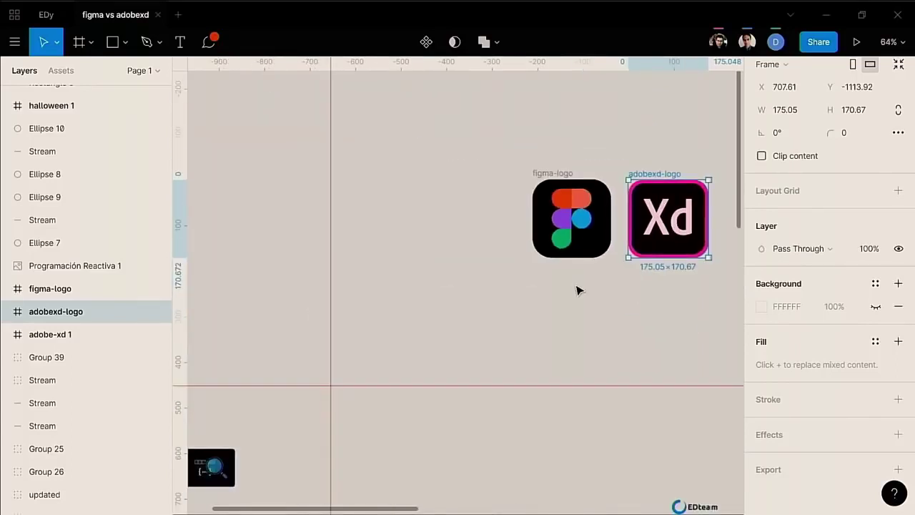
{"action": "scroll", "coordinate": [578, 290], "scroll_direction": "down", "scroll_amount": 2}
{"action": "scroll", "coordinate": [577, 289], "scroll_direction": "down", "scroll_amount": 1}
{"action": "scroll", "coordinate": [578, 290], "scroll_direction": "down", "scroll_amount": 1}
{"action": "scroll", "coordinate": [578, 289], "scroll_direction": "down", "scroll_amount": 2}
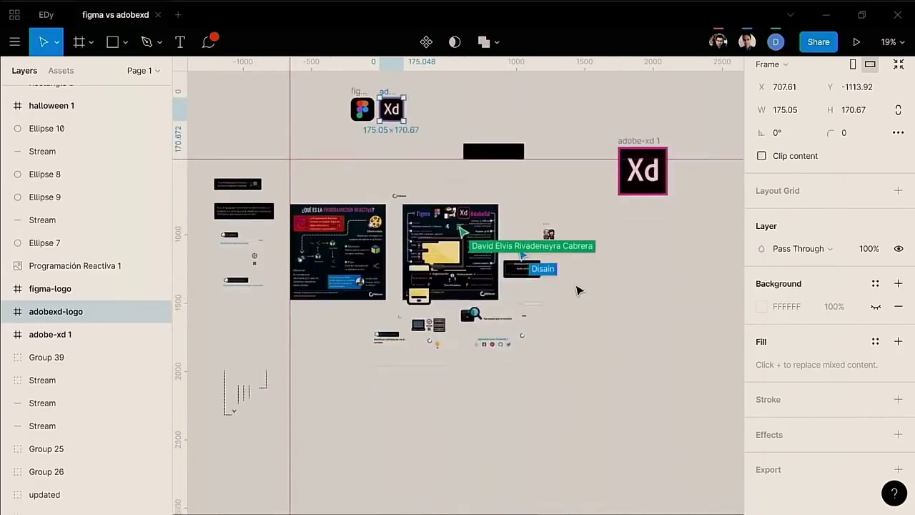
{"action": "scroll", "coordinate": [578, 289], "scroll_direction": "down", "scroll_amount": 2}
{"action": "scroll", "coordinate": [578, 290], "scroll_direction": "left", "scroll_amount": 3}
{"action": "scroll", "coordinate": [533, 441], "scroll_direction": "right", "scroll_amount": 2}
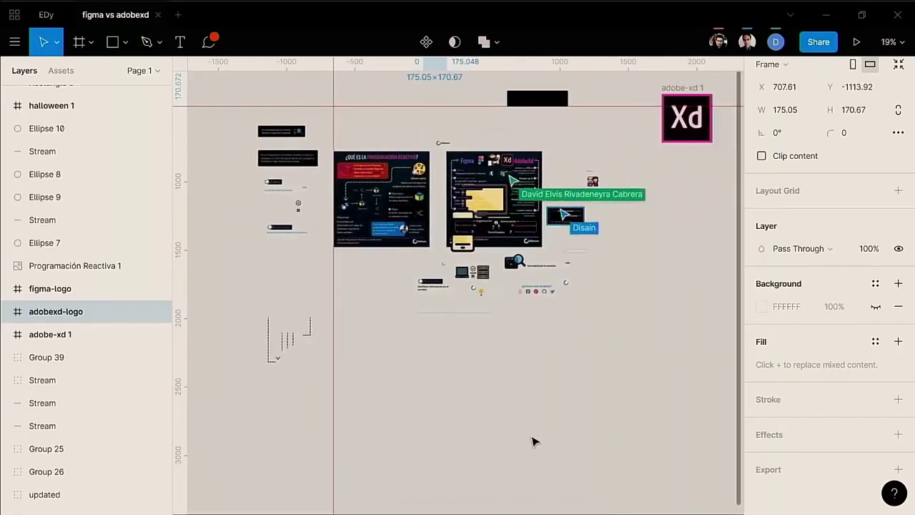
{"action": "scroll", "coordinate": [533, 441], "scroll_direction": "up", "scroll_amount": 2}
{"action": "left_click", "coordinate": [533, 441]}
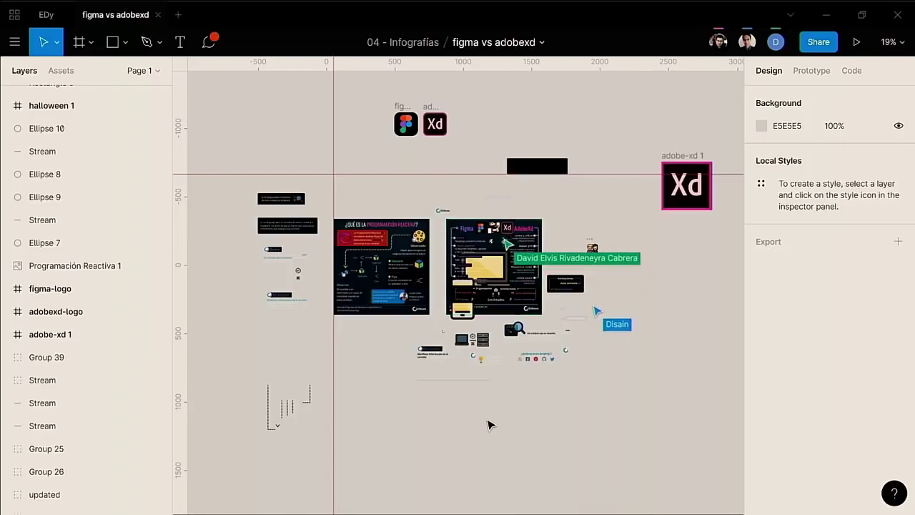
{"action": "left_click", "coordinate": [489, 426]}
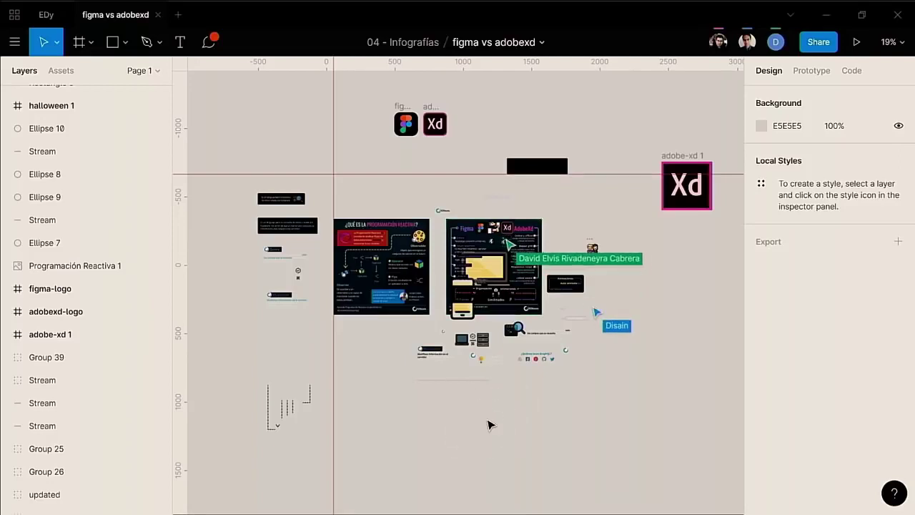
{"action": "scroll", "coordinate": [489, 425], "scroll_direction": "up", "scroll_amount": 3}
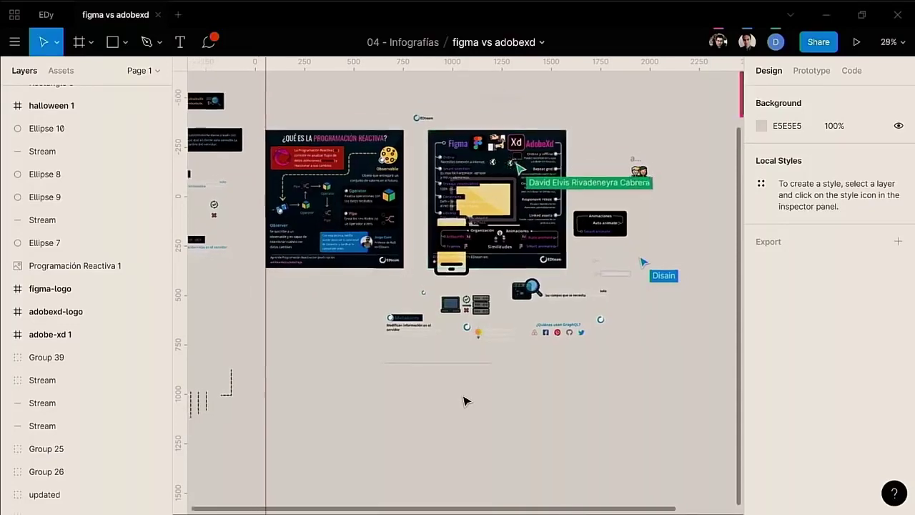
{"action": "scroll", "coordinate": [463, 401], "scroll_direction": "down", "scroll_amount": 2}
{"action": "scroll", "coordinate": [465, 400], "scroll_direction": "up", "scroll_amount": 5}
{"action": "scroll", "coordinate": [464, 401], "scroll_direction": "down", "scroll_amount": 3}
{"action": "scroll", "coordinate": [463, 400], "scroll_direction": "up", "scroll_amount": 3}
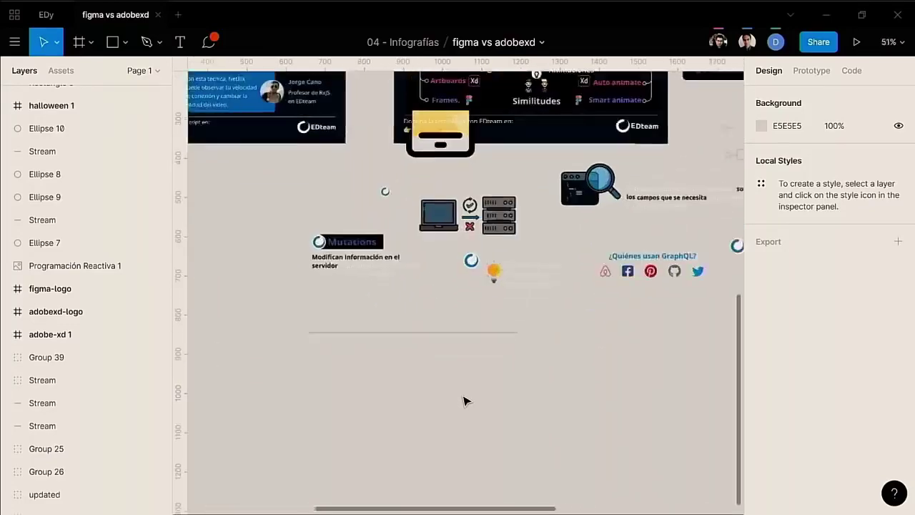
{"action": "scroll", "coordinate": [463, 400], "scroll_direction": "down", "scroll_amount": 3}
{"action": "scroll", "coordinate": [463, 401], "scroll_direction": "up", "scroll_amount": 3}
{"action": "scroll", "coordinate": [464, 400], "scroll_direction": "down", "scroll_amount": 3}
{"action": "scroll", "coordinate": [464, 400], "scroll_direction": "up", "scroll_amount": 3}
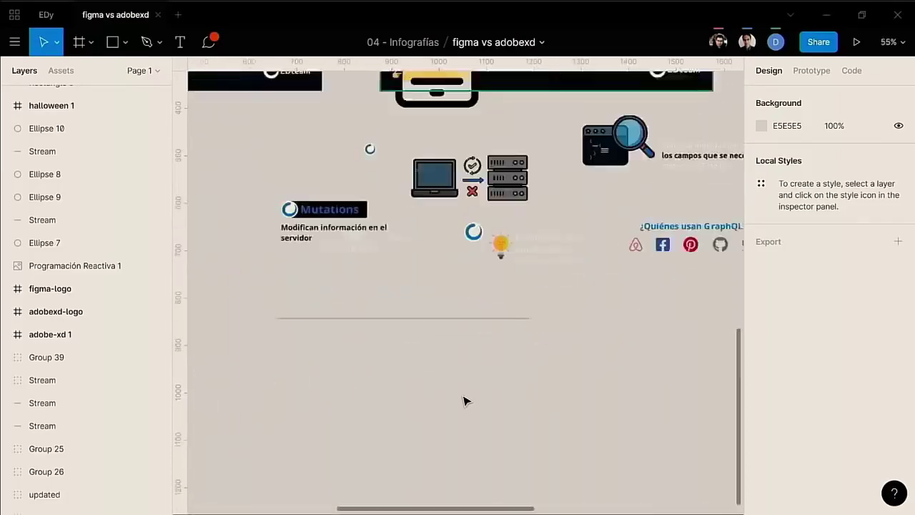
{"action": "scroll", "coordinate": [464, 401], "scroll_direction": "down", "scroll_amount": 3}
{"action": "scroll", "coordinate": [463, 400], "scroll_direction": "up", "scroll_amount": 4}
{"action": "scroll", "coordinate": [463, 400], "scroll_direction": "up", "scroll_amount": 3}
{"action": "scroll", "coordinate": [464, 400], "scroll_direction": "up", "scroll_amount": 5}
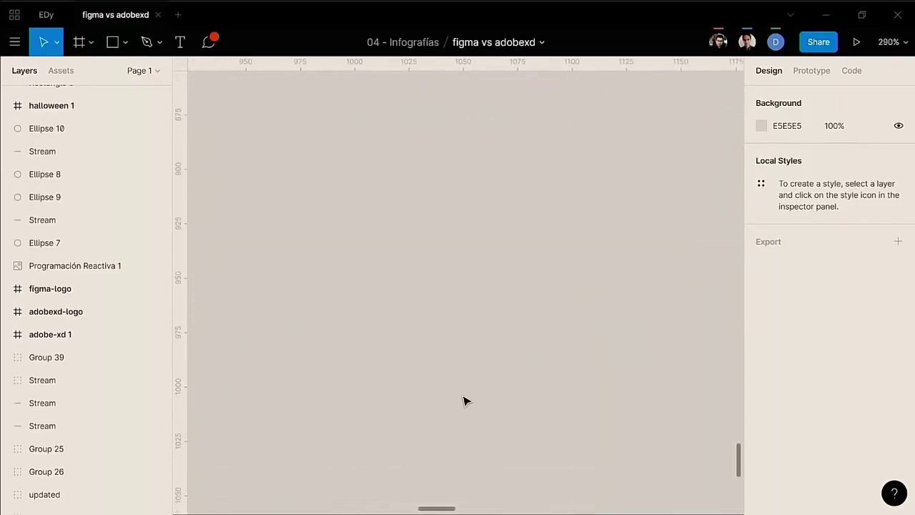
{"action": "scroll", "coordinate": [463, 401], "scroll_direction": "down", "scroll_amount": 3}
{"action": "scroll", "coordinate": [463, 401], "scroll_direction": "down", "scroll_amount": 3}
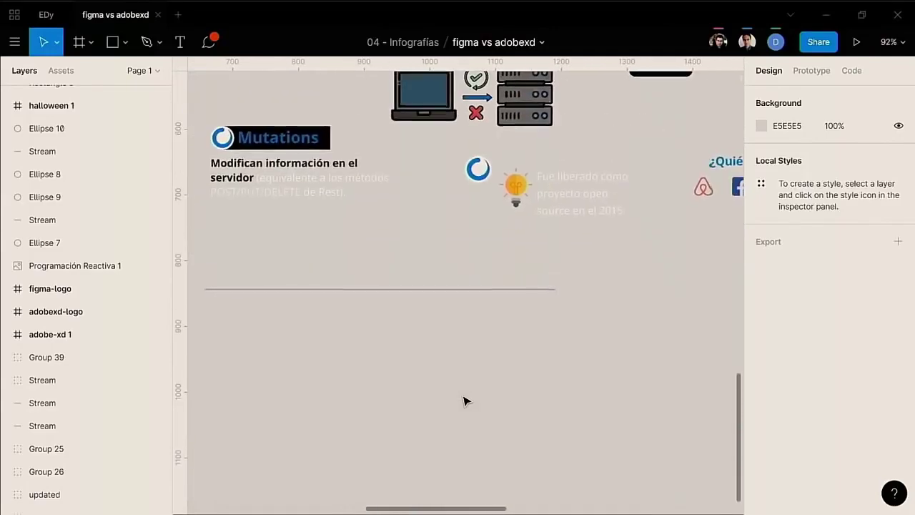
{"action": "scroll", "coordinate": [463, 401], "scroll_direction": "down", "scroll_amount": 3}
{"action": "scroll", "coordinate": [463, 400], "scroll_direction": "down", "scroll_amount": 3}
{"action": "scroll", "coordinate": [463, 401], "scroll_direction": "down", "scroll_amount": 3}
{"action": "scroll", "coordinate": [464, 401], "scroll_direction": "down", "scroll_amount": 2}
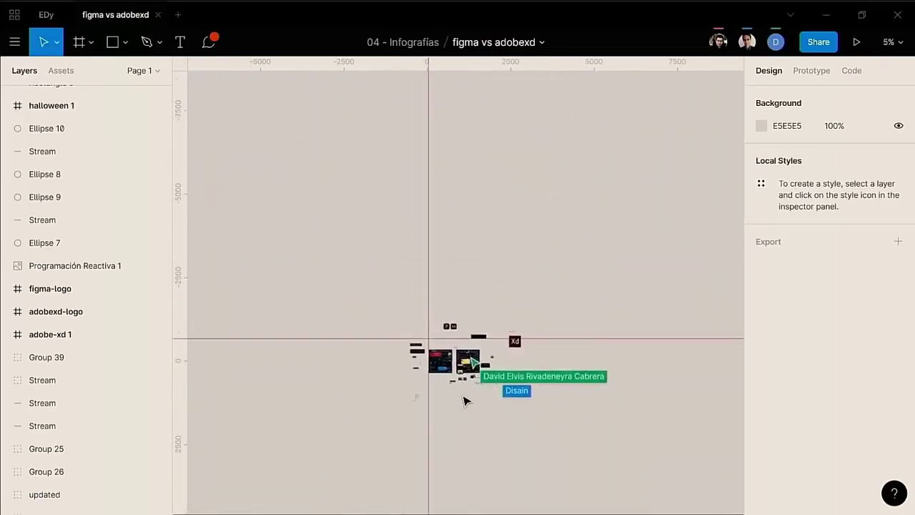
{"action": "scroll", "coordinate": [464, 400], "scroll_direction": "down", "scroll_amount": 2}
{"action": "scroll", "coordinate": [463, 401], "scroll_direction": "down", "scroll_amount": 2}
{"action": "scroll", "coordinate": [463, 400], "scroll_direction": "up", "scroll_amount": 5}
{"action": "scroll", "coordinate": [463, 400], "scroll_direction": "up", "scroll_amount": 4}
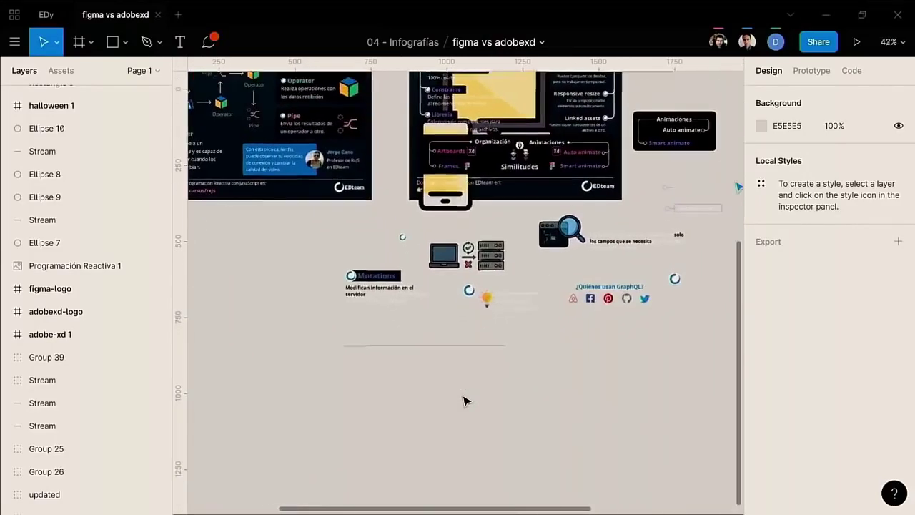
{"action": "scroll", "coordinate": [464, 400], "scroll_direction": "down", "scroll_amount": 4}
{"action": "scroll", "coordinate": [463, 401], "scroll_direction": "down", "scroll_amount": 2}
{"action": "scroll", "coordinate": [463, 401], "scroll_direction": "up", "scroll_amount": 5}
{"action": "scroll", "coordinate": [463, 401], "scroll_direction": "up", "scroll_amount": 3}
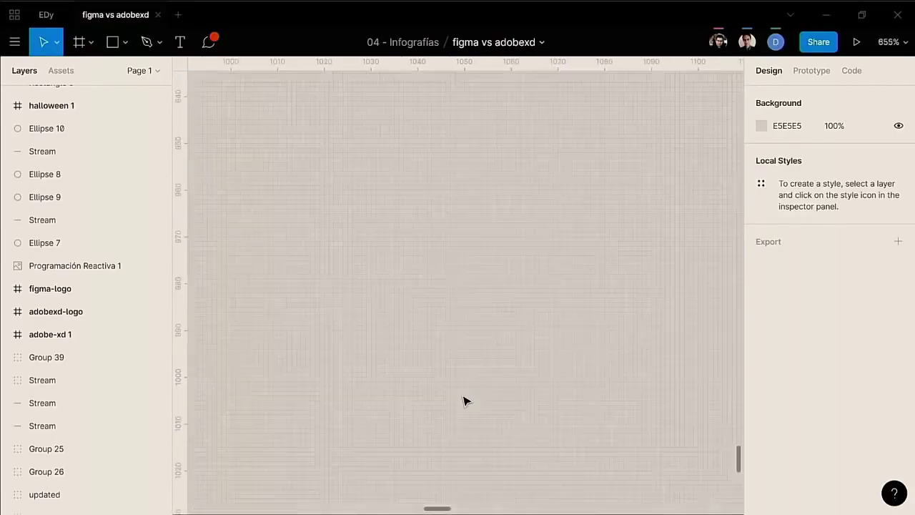
{"action": "scroll", "coordinate": [463, 401], "scroll_direction": "down", "scroll_amount": 4}
{"action": "scroll", "coordinate": [463, 401], "scroll_direction": "down", "scroll_amount": 3}
{"action": "scroll", "coordinate": [463, 400], "scroll_direction": "up", "scroll_amount": 4}
{"action": "scroll", "coordinate": [463, 400], "scroll_direction": "up", "scroll_amount": 2}
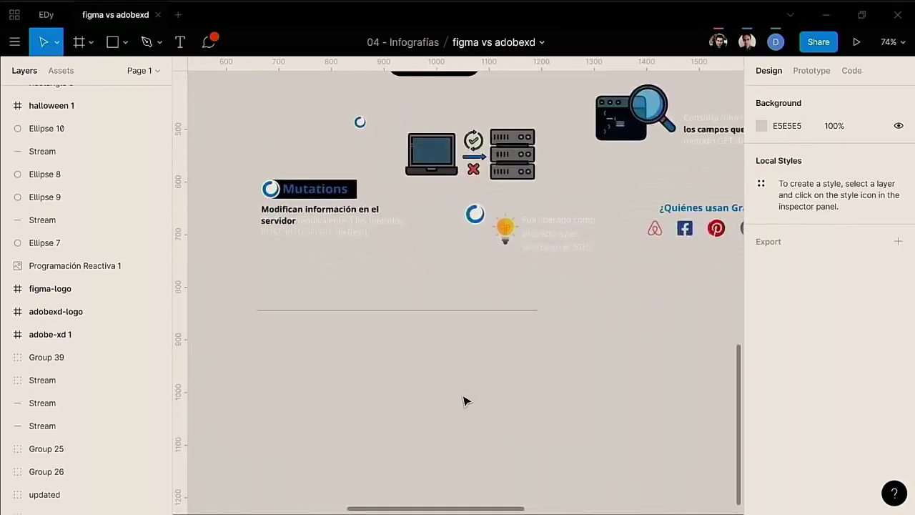
{"action": "scroll", "coordinate": [464, 401], "scroll_direction": "up", "scroll_amount": 4}
{"action": "scroll", "coordinate": [463, 400], "scroll_direction": "down", "scroll_amount": 5}
{"action": "scroll", "coordinate": [463, 401], "scroll_direction": "down", "scroll_amount": 3}
{"action": "scroll", "coordinate": [463, 401], "scroll_direction": "up", "scroll_amount": 2}
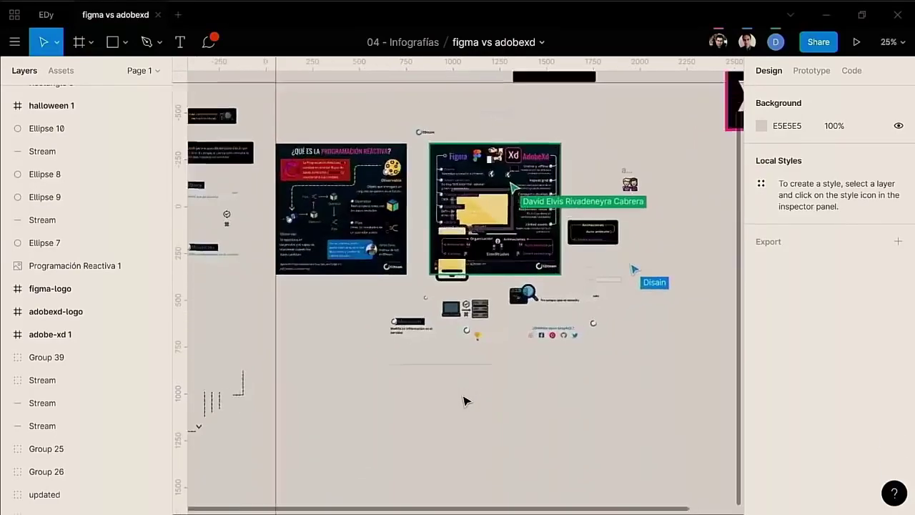
{"action": "scroll", "coordinate": [463, 401], "scroll_direction": "up", "scroll_amount": 2}
{"action": "scroll", "coordinate": [464, 400], "scroll_direction": "up", "scroll_amount": 3}
{"action": "scroll", "coordinate": [463, 401], "scroll_direction": "down", "scroll_amount": 5}
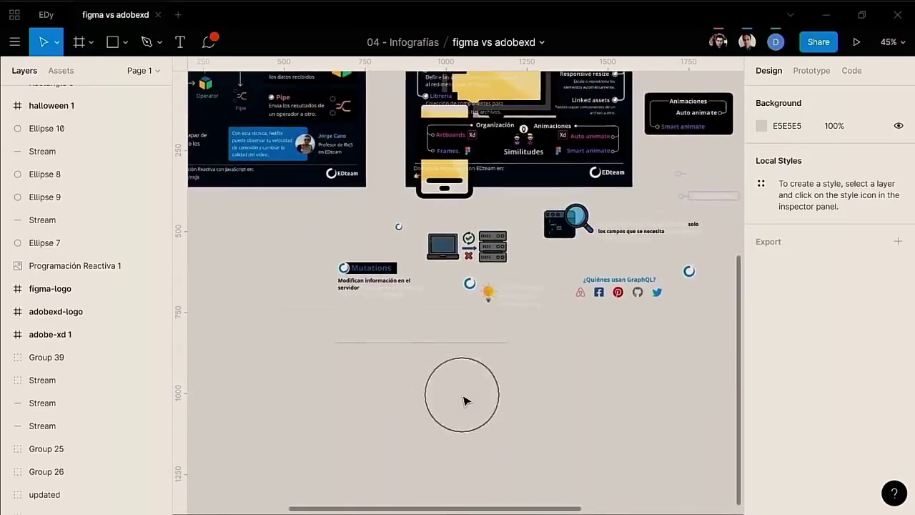
{"action": "scroll", "coordinate": [463, 401], "scroll_direction": "left", "scroll_amount": 5}
{"action": "scroll", "coordinate": [463, 400], "scroll_direction": "left", "scroll_amount": 3}
{"action": "scroll", "coordinate": [464, 401], "scroll_direction": "up", "scroll_amount": 3}
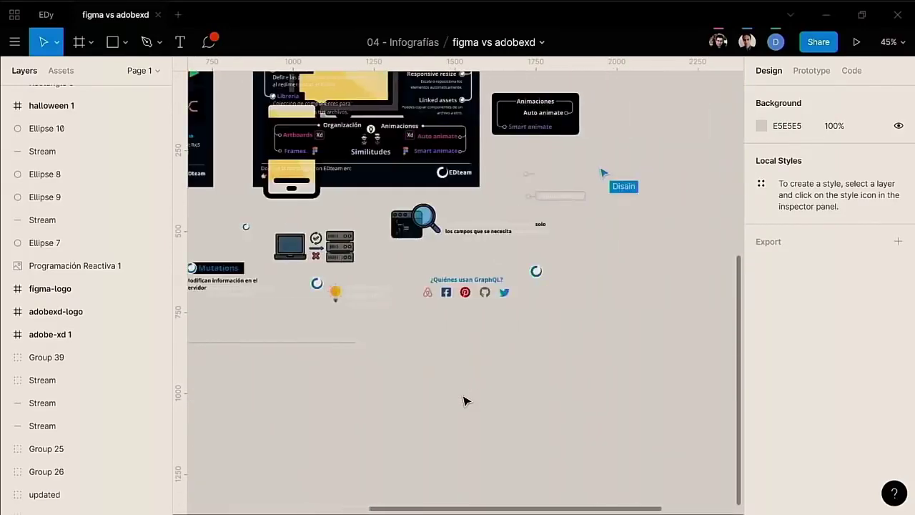
{"action": "scroll", "coordinate": [464, 400], "scroll_direction": "right", "scroll_amount": 3}
{"action": "scroll", "coordinate": [463, 401], "scroll_direction": "up", "scroll_amount": 5}
{"action": "scroll", "coordinate": [465, 401], "scroll_direction": "up", "scroll_amount": 5}
{"action": "scroll", "coordinate": [465, 400], "scroll_direction": "down", "scroll_amount": 8}
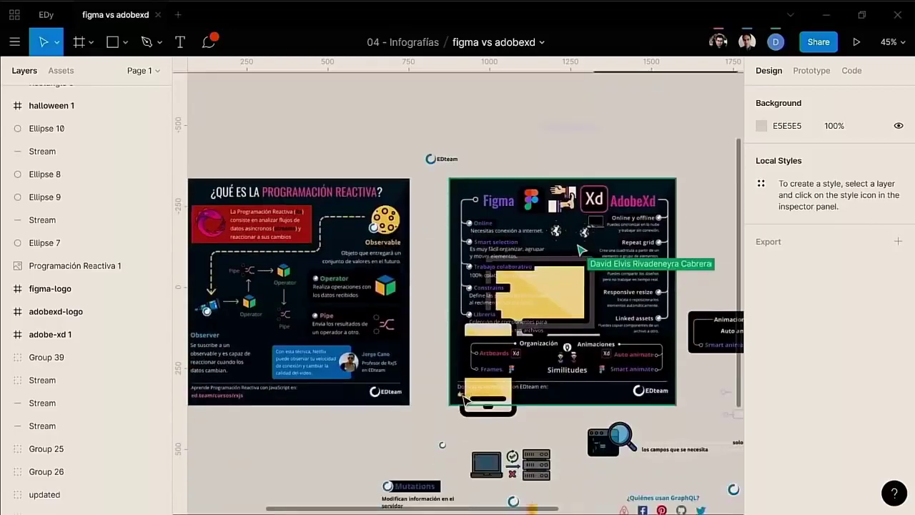
{"action": "scroll", "coordinate": [465, 401], "scroll_direction": "down", "scroll_amount": 10}
{"action": "scroll", "coordinate": [465, 401], "scroll_direction": "up", "scroll_amount": 1}
{"action": "scroll", "coordinate": [463, 401], "scroll_direction": "up", "scroll_amount": 10}
{"action": "scroll", "coordinate": [463, 401], "scroll_direction": "left", "scroll_amount": 5}
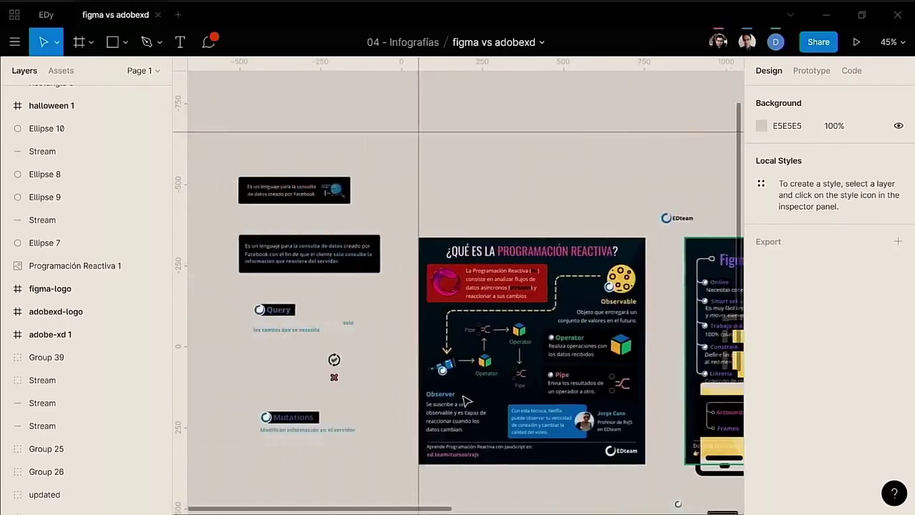
{"action": "scroll", "coordinate": [465, 400], "scroll_direction": "right", "scroll_amount": 3}
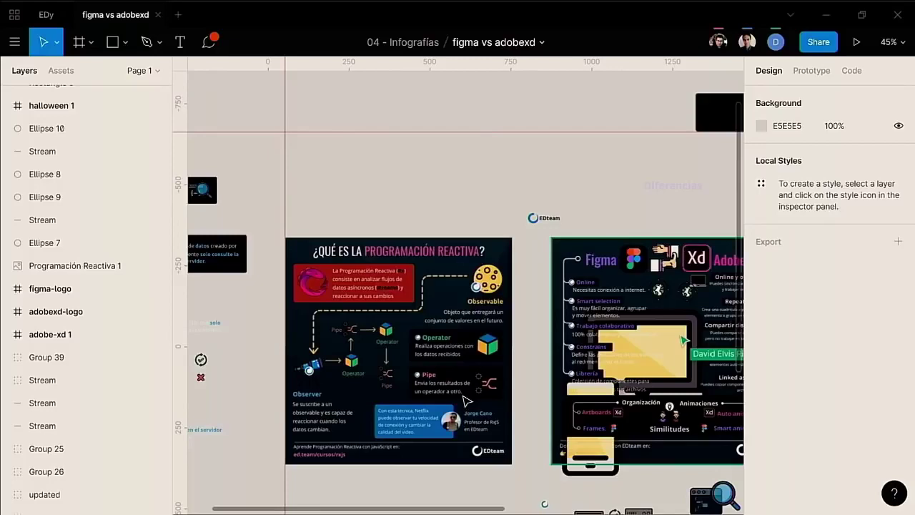
{"action": "scroll", "coordinate": [464, 400], "scroll_direction": "up", "scroll_amount": 3}
{"action": "scroll", "coordinate": [465, 401], "scroll_direction": "up", "scroll_amount": 3}
{"action": "scroll", "coordinate": [465, 401], "scroll_direction": "up", "scroll_amount": 3}
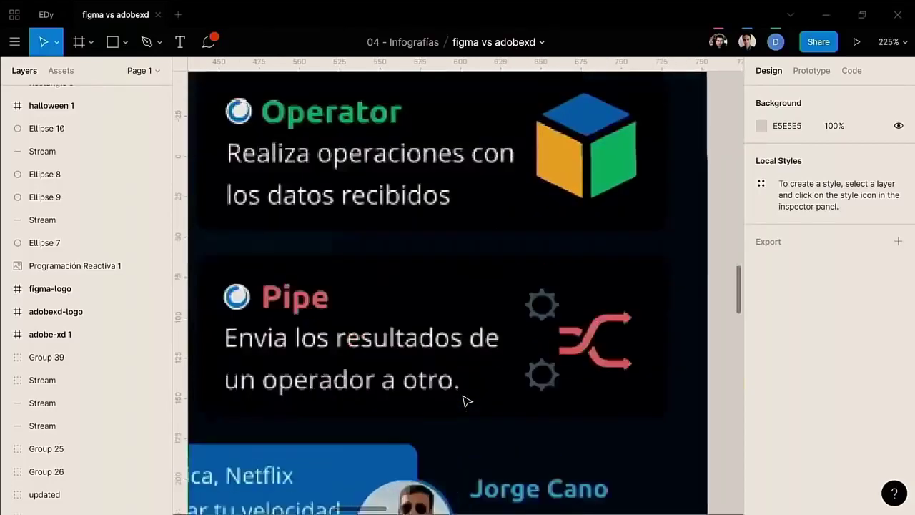
{"action": "scroll", "coordinate": [465, 400], "scroll_direction": "up", "scroll_amount": 2}
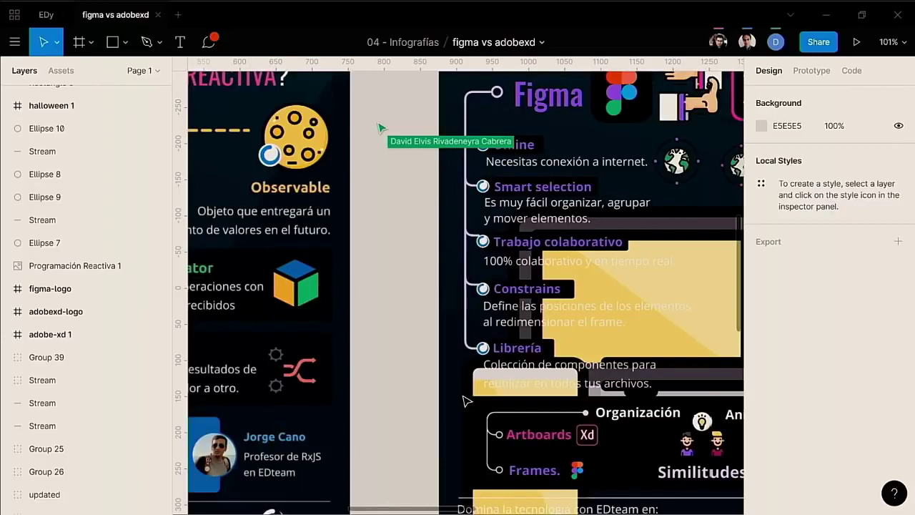
{"action": "scroll", "coordinate": [465, 400], "scroll_direction": "down", "scroll_amount": 5}
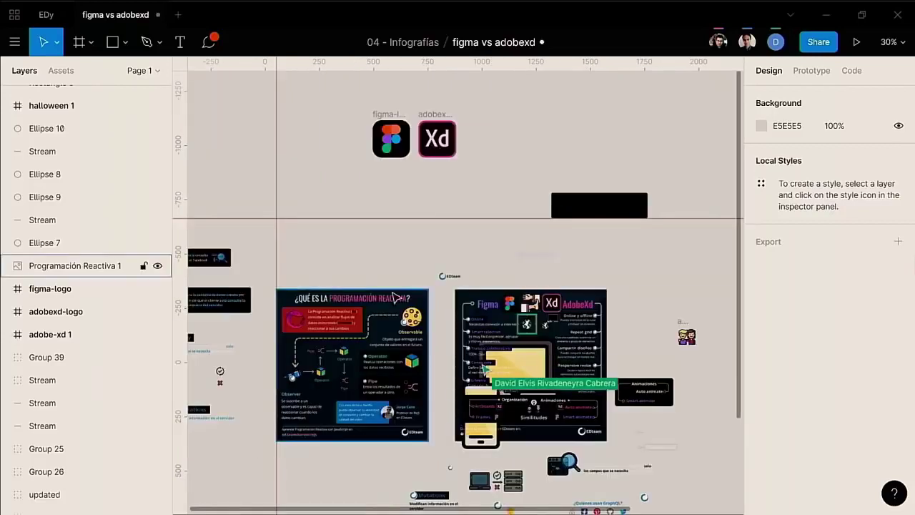
Step: Close figma vs adobexd and open the first Untitled draft from Drafts
{"action": "left_click", "coordinate": [157, 14]}
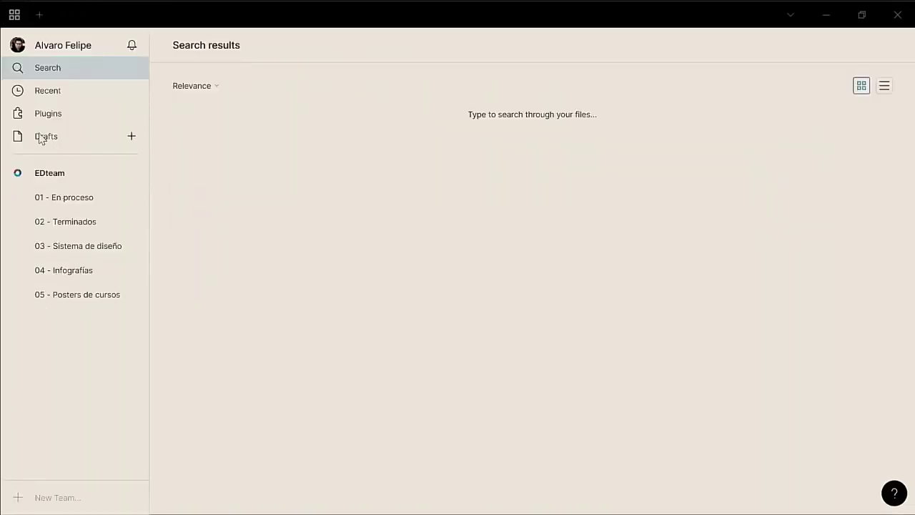
{"action": "left_click", "coordinate": [43, 137]}
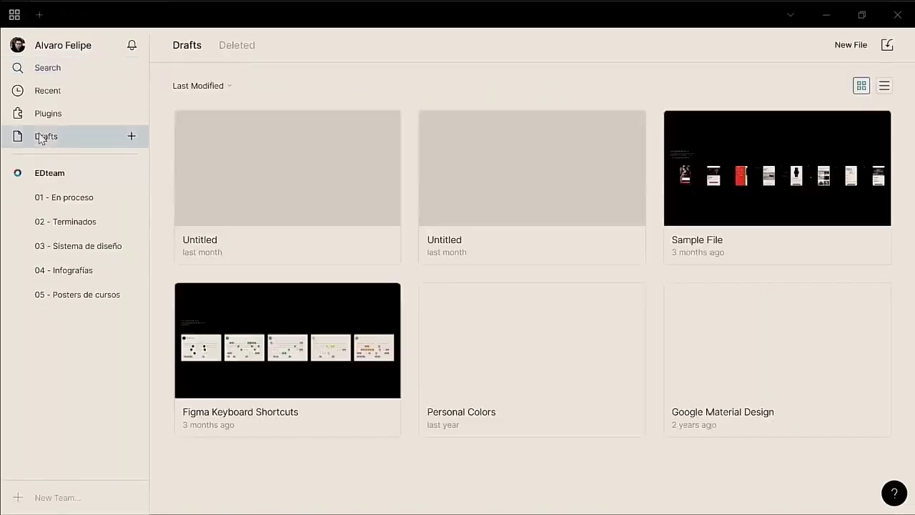
{"action": "double_click", "coordinate": [268, 175]}
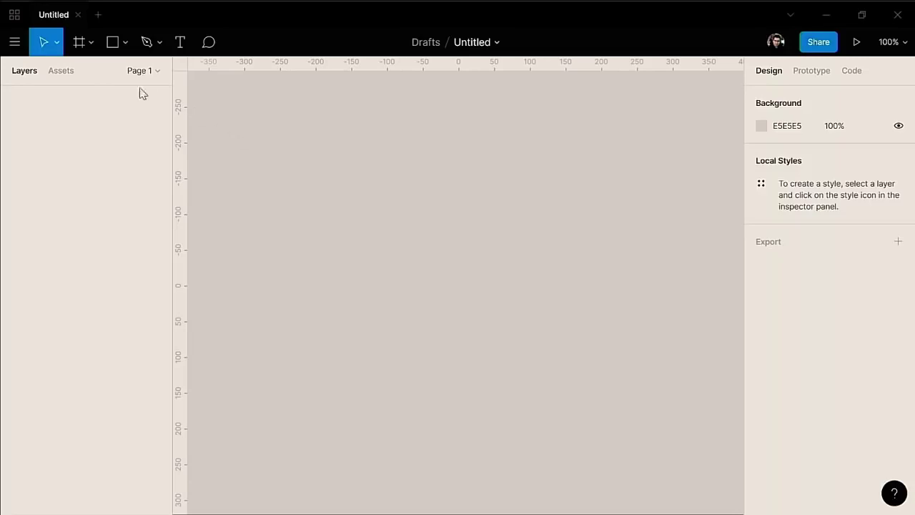
Step: Browse the Frame tool's preset categories and add an Android 360×640 frame
{"action": "left_click", "coordinate": [92, 44]}
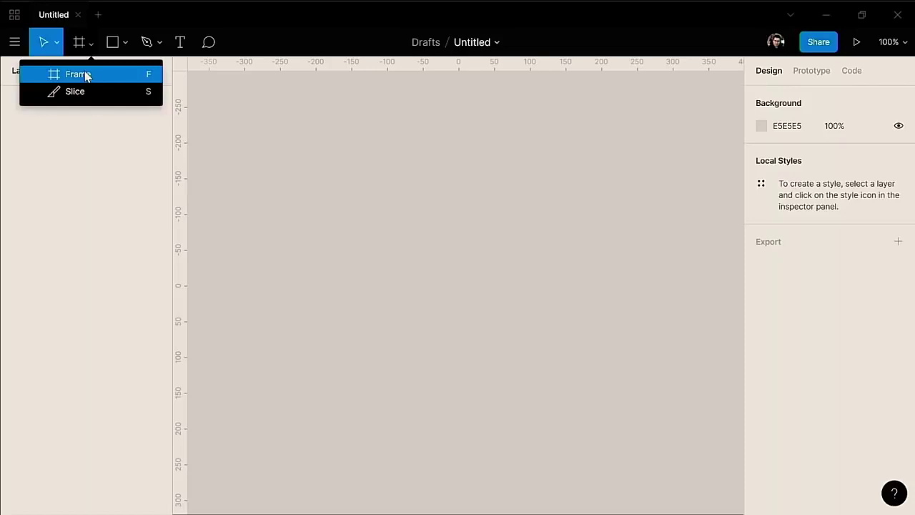
{"action": "left_click", "coordinate": [87, 76]}
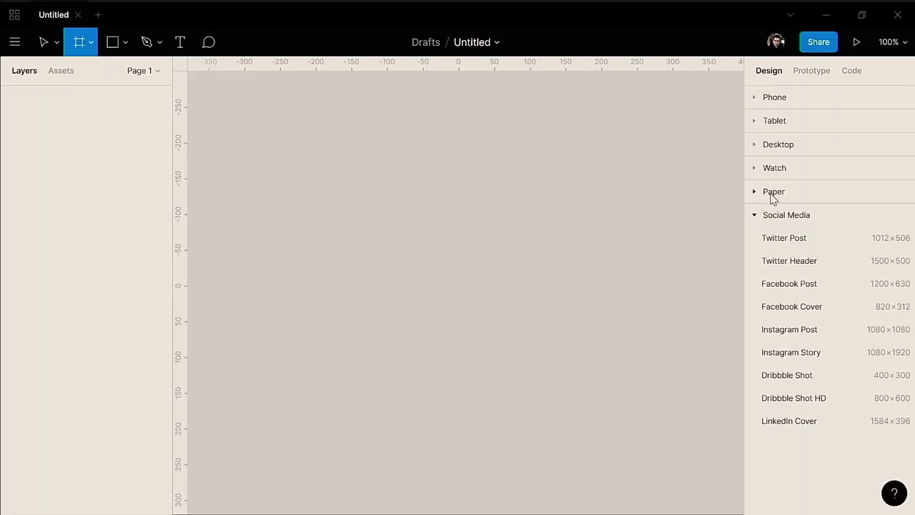
{"action": "left_click", "coordinate": [755, 217]}
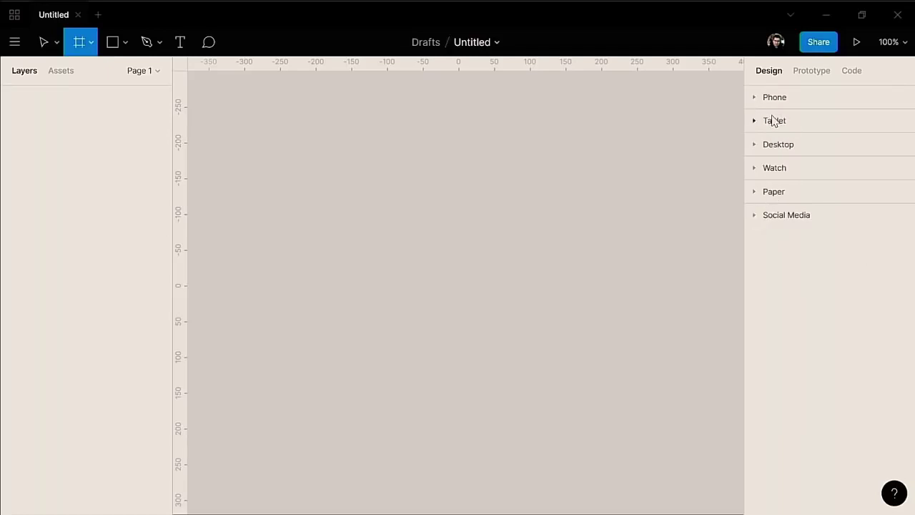
{"action": "left_click", "coordinate": [757, 97]}
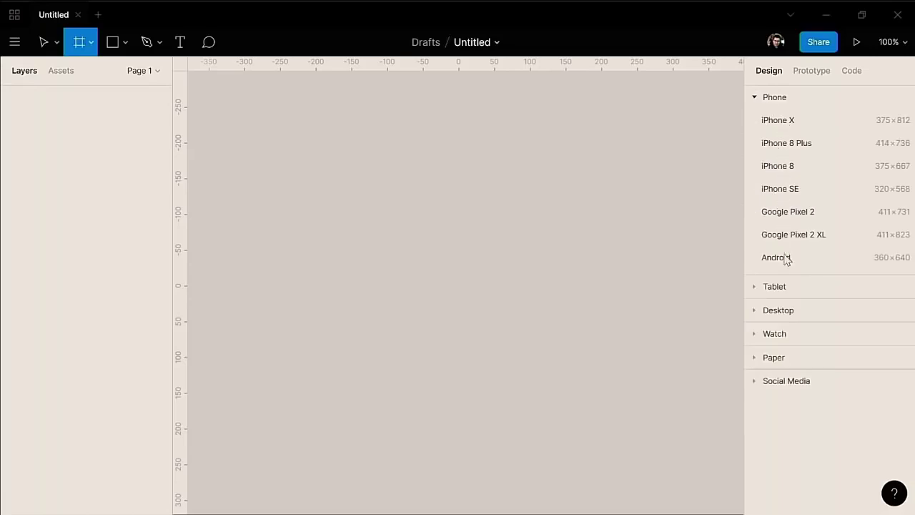
{"action": "left_click", "coordinate": [759, 289]}
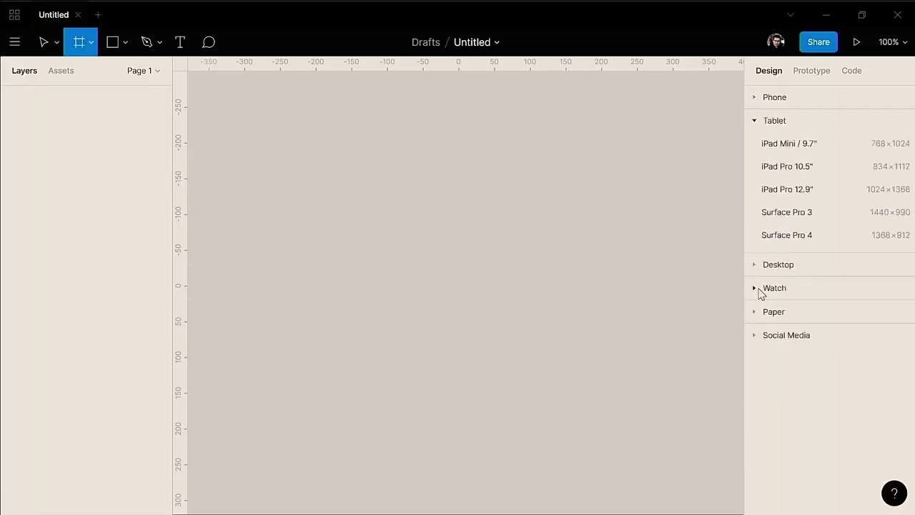
{"action": "left_click", "coordinate": [756, 265]}
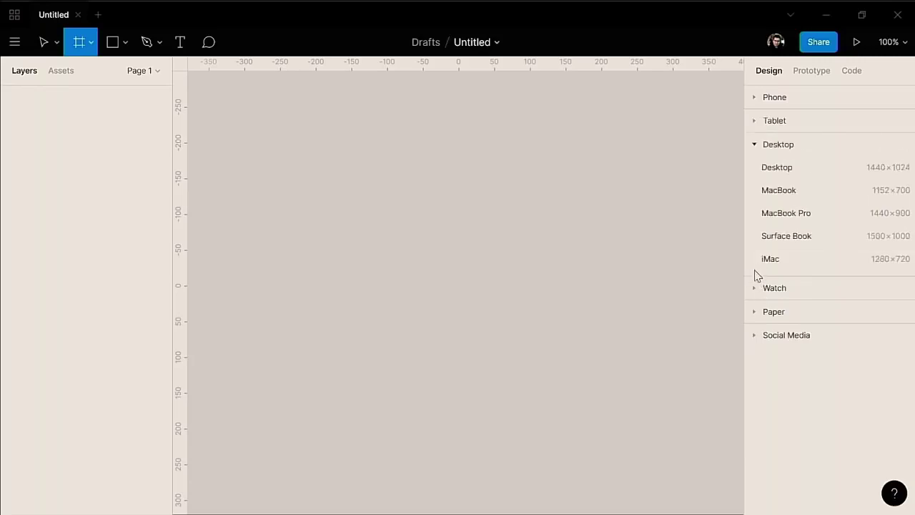
{"action": "left_click", "coordinate": [756, 312]}
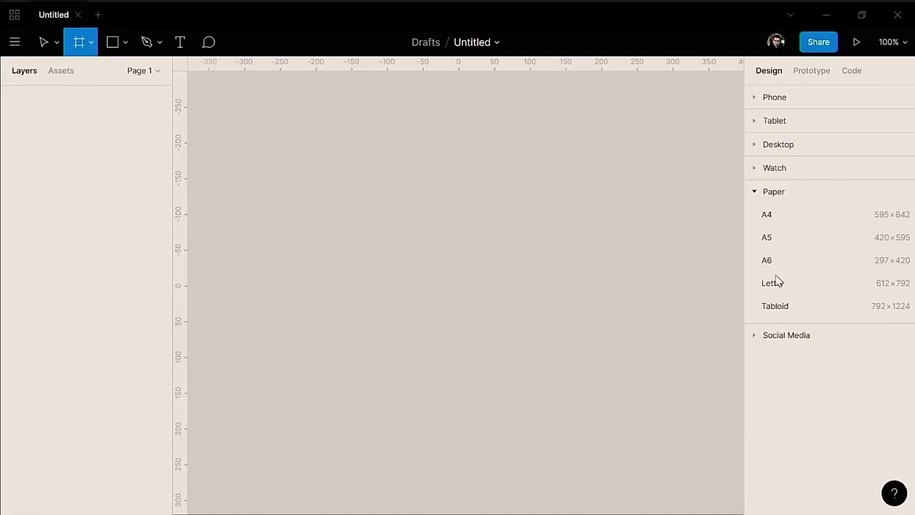
{"action": "left_click", "coordinate": [755, 336]}
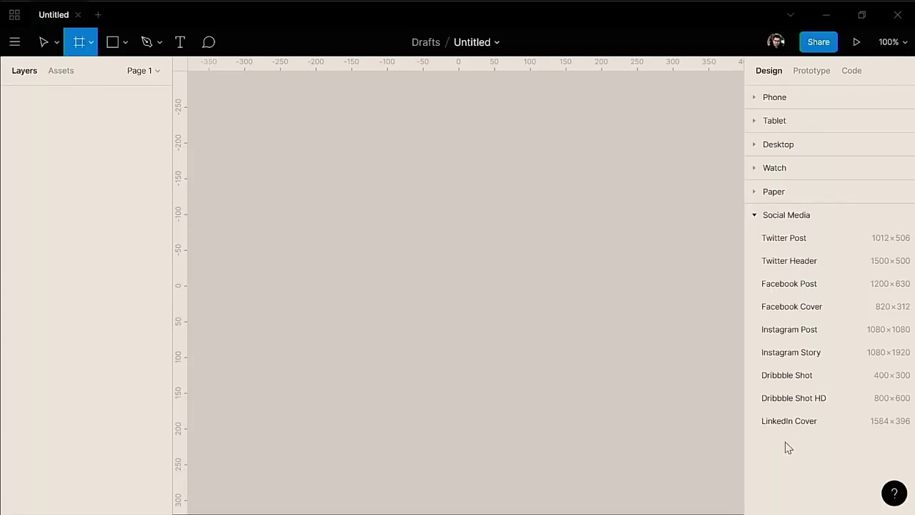
{"action": "left_click", "coordinate": [755, 216]}
{"action": "left_click", "coordinate": [754, 97]}
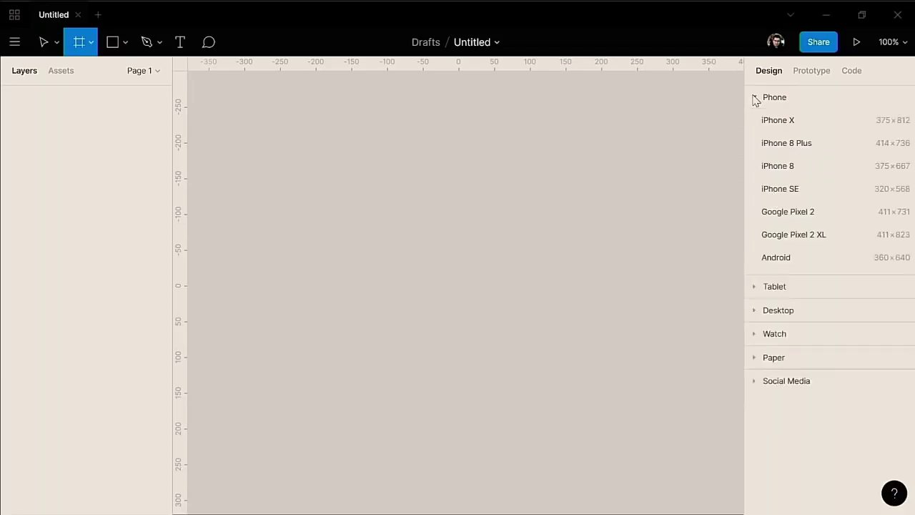
{"action": "left_click", "coordinate": [777, 257]}
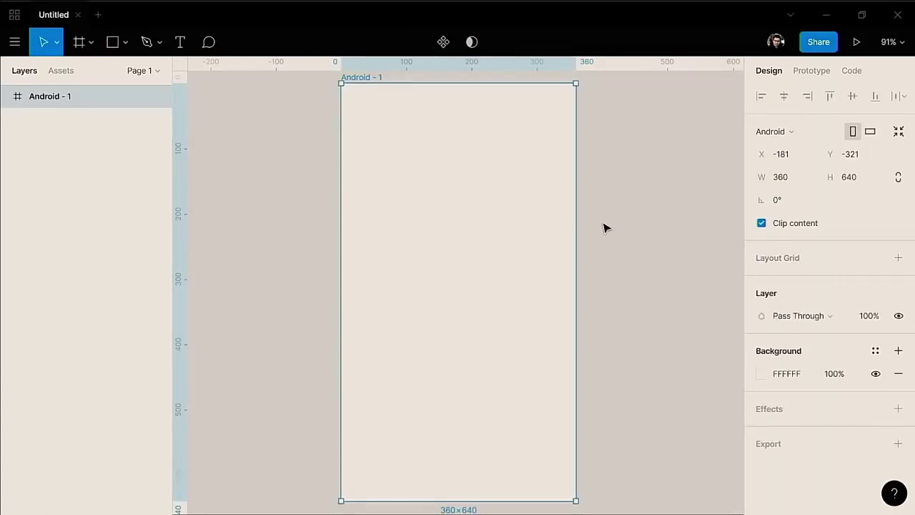
Step: Draw a new frame, Frame 1, to the right of Android - 1
{"action": "scroll", "coordinate": [605, 228], "scroll_direction": "down", "scroll_amount": 5, "text": "ctrl"}
{"action": "scroll", "coordinate": [605, 227], "scroll_direction": "right", "scroll_amount": 3}
{"action": "left_click", "coordinate": [504, 228]}
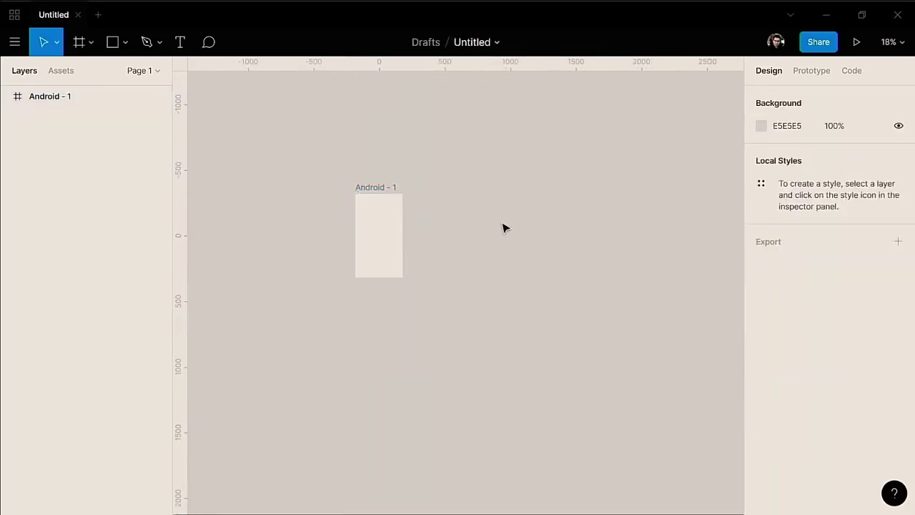
{"action": "key", "text": "f"}
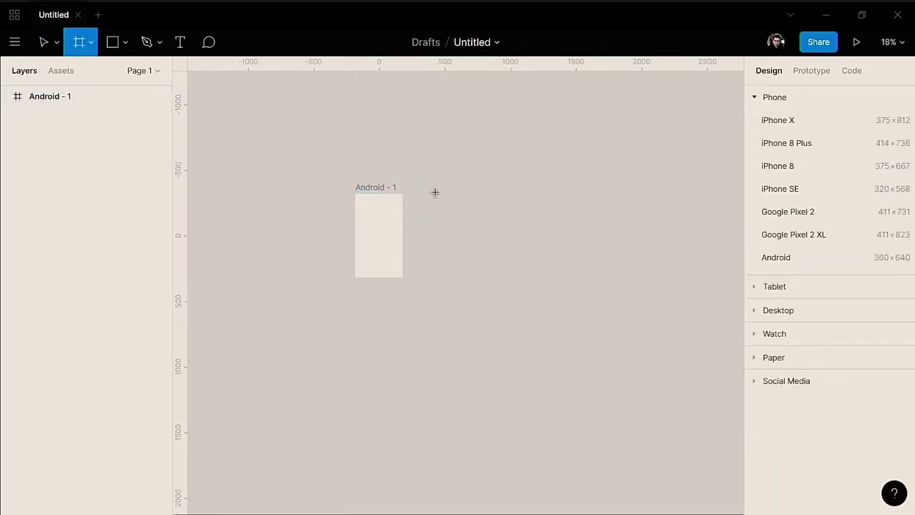
{"action": "left_click_drag", "start_coordinate": [435, 193], "coordinate": [635, 311]}
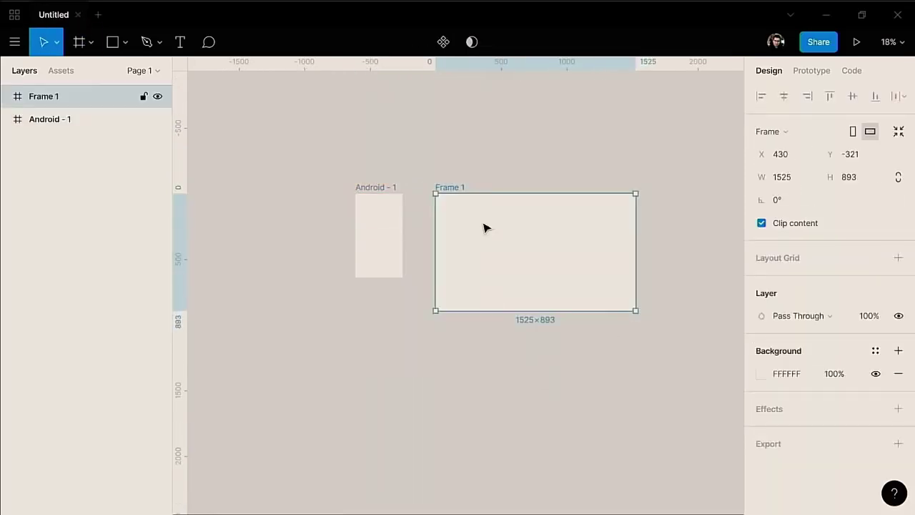
{"action": "left_click", "coordinate": [448, 179]}
{"action": "left_click", "coordinate": [450, 188]}
Step: Position Frame 1 at X 500, Y 500, then move it level with Android - 1's top
{"action": "left_click", "coordinate": [789, 155]}
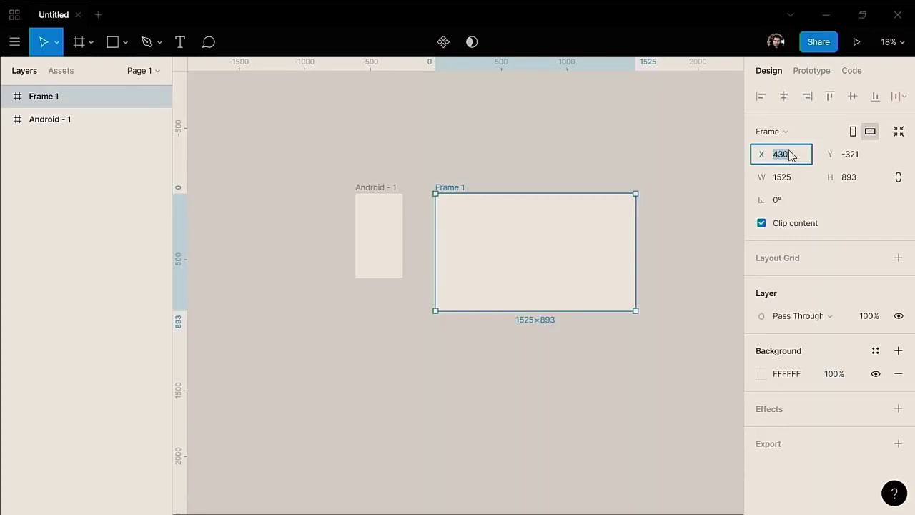
{"action": "type", "text": "500"}
{"action": "key", "text": "Tab"}
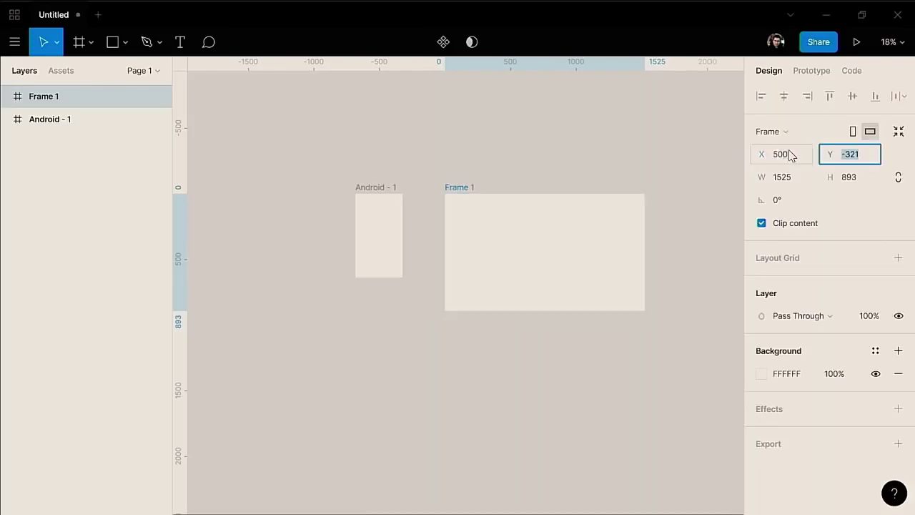
{"action": "type", "text": "500"}
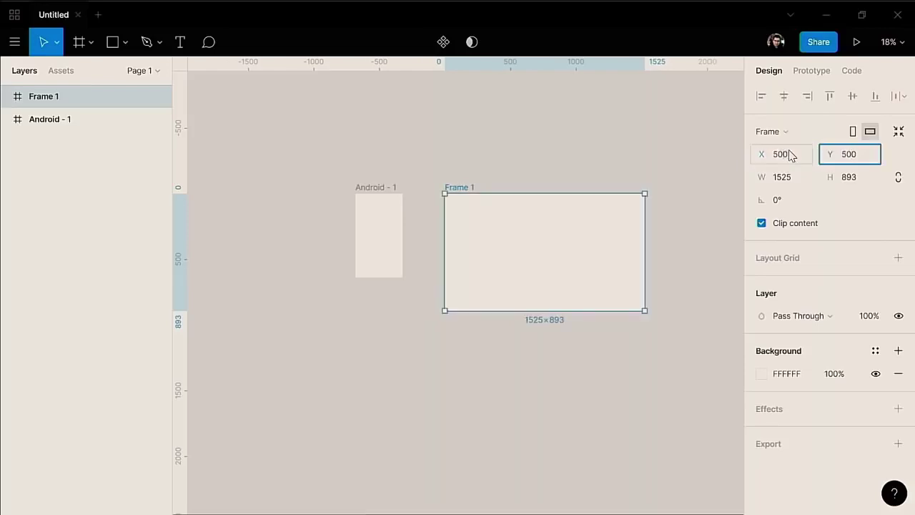
{"action": "key", "text": "Return"}
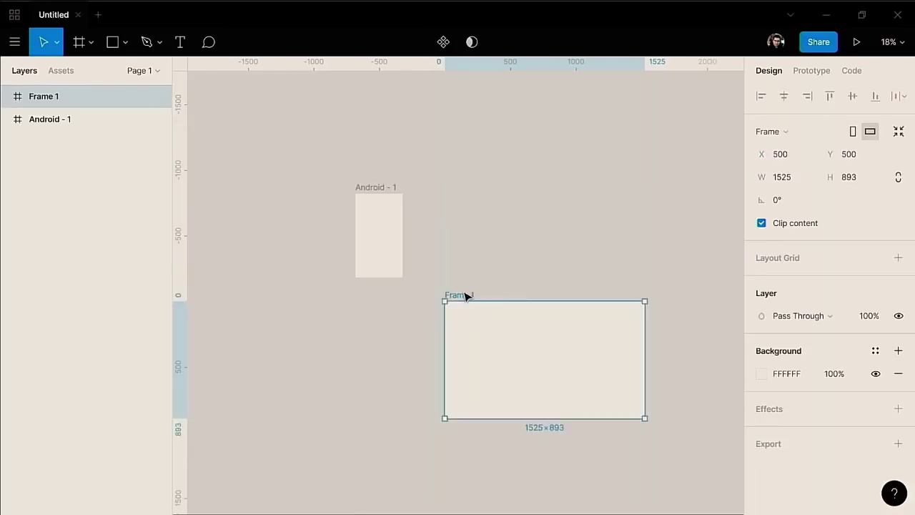
{"action": "left_click_drag", "start_coordinate": [465, 296], "coordinate": [458, 196]}
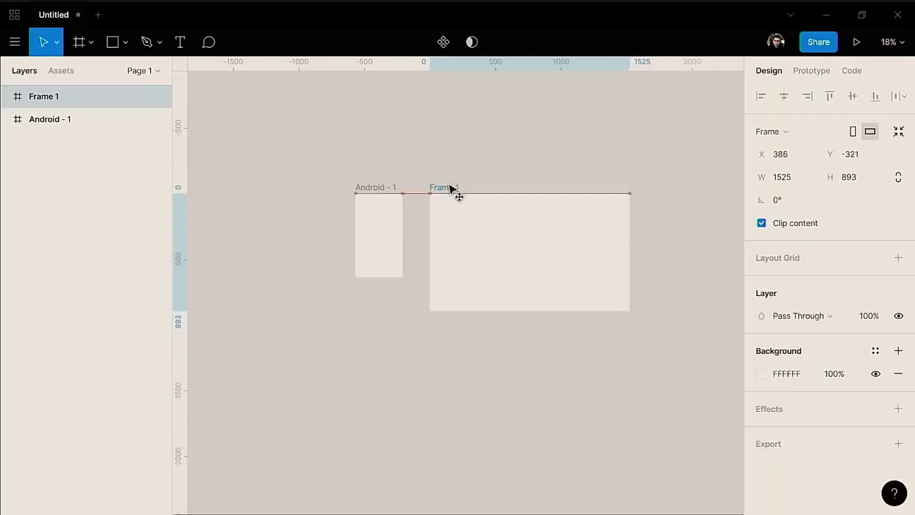
Step: Set Frame 1's width and height to 500 and zoom to fit it
{"action": "left_click", "coordinate": [790, 178]}
{"action": "type", "text": "50"}
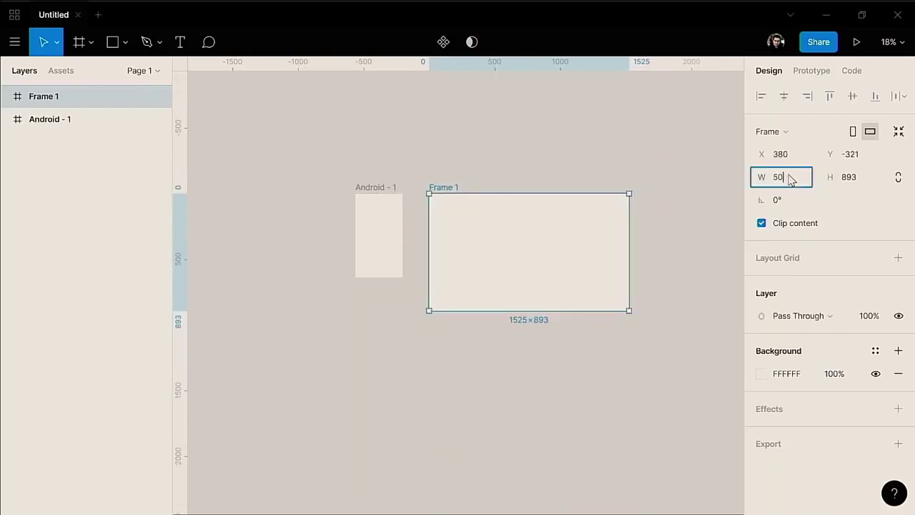
{"action": "type", "text": "0"}
{"action": "key", "text": "Tab"}
{"action": "type", "text": "500"}
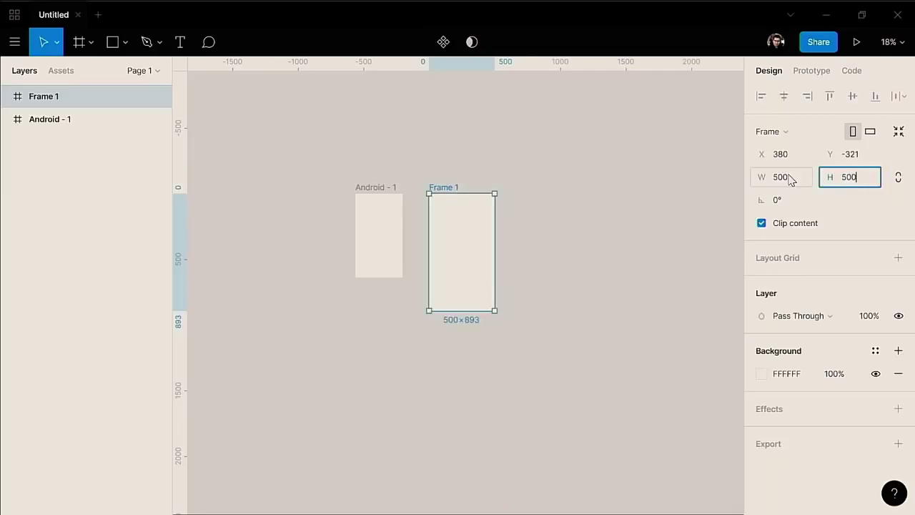
{"action": "key", "text": "Return"}
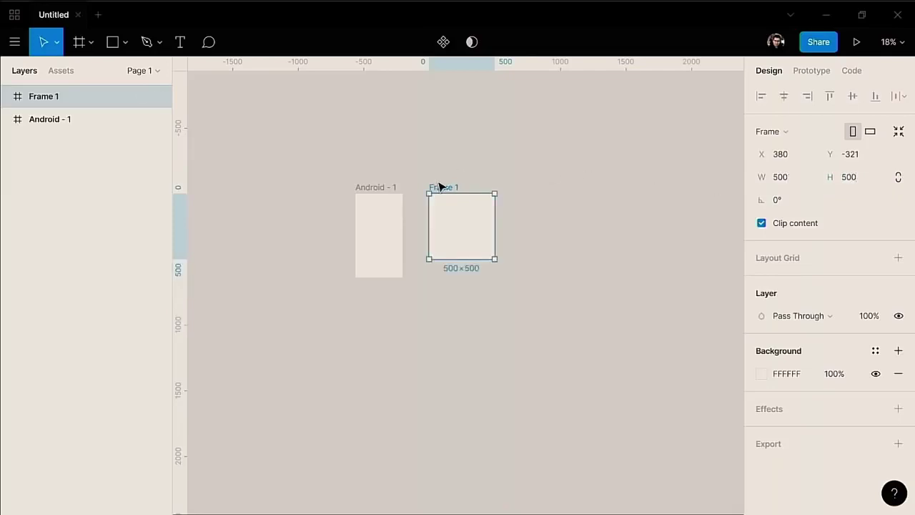
{"action": "key", "text": "shift+2"}
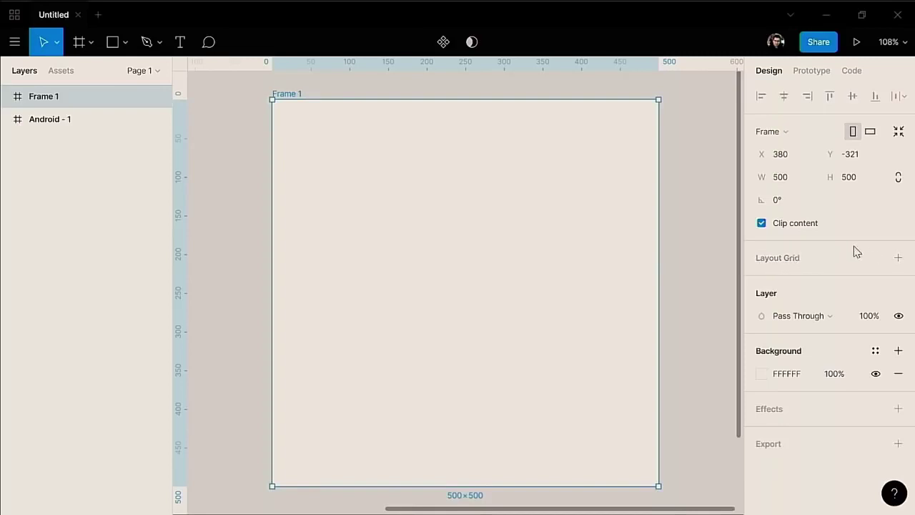
Step: Add a 10px layout grid to Frame 1 and zoom to inspect it across the 500×500 frame
{"action": "left_click", "coordinate": [898, 259]}
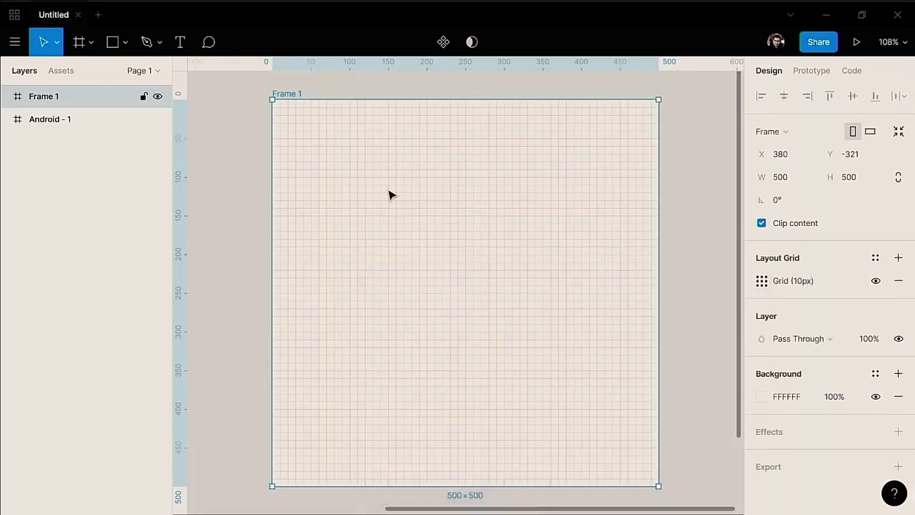
{"action": "scroll", "coordinate": [389, 195], "scroll_direction": "up", "scroll_amount": 5}
{"action": "scroll", "coordinate": [389, 194], "scroll_direction": "up", "scroll_amount": 3}
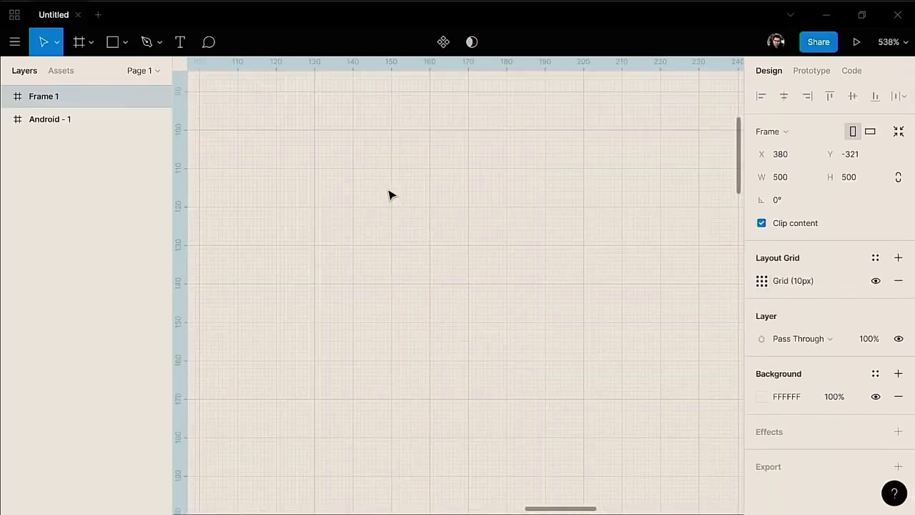
{"action": "scroll", "coordinate": [390, 194], "scroll_direction": "down", "scroll_amount": 5}
{"action": "scroll", "coordinate": [390, 195], "scroll_direction": "up", "scroll_amount": 7}
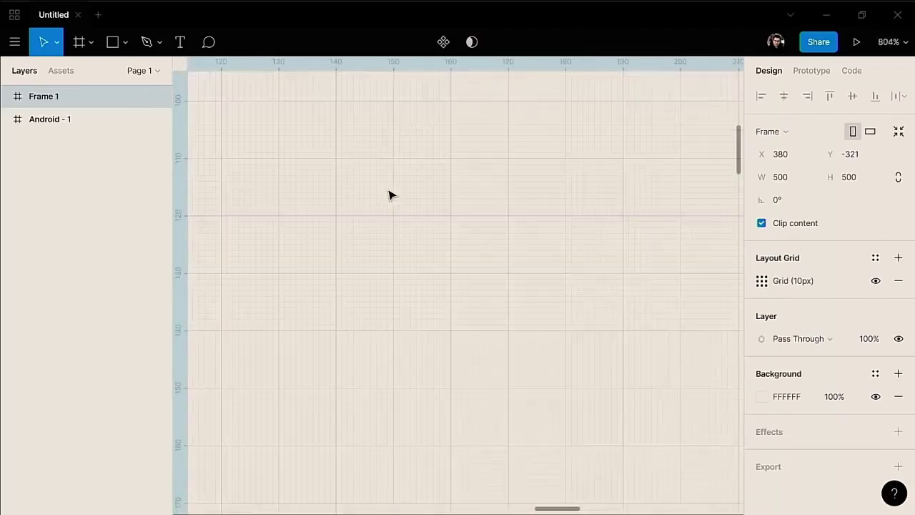
{"action": "key", "text": "shift+2"}
{"action": "scroll", "coordinate": [390, 195], "scroll_direction": "up", "scroll_amount": 3}
{"action": "scroll", "coordinate": [390, 195], "scroll_direction": "up", "scroll_amount": 2}
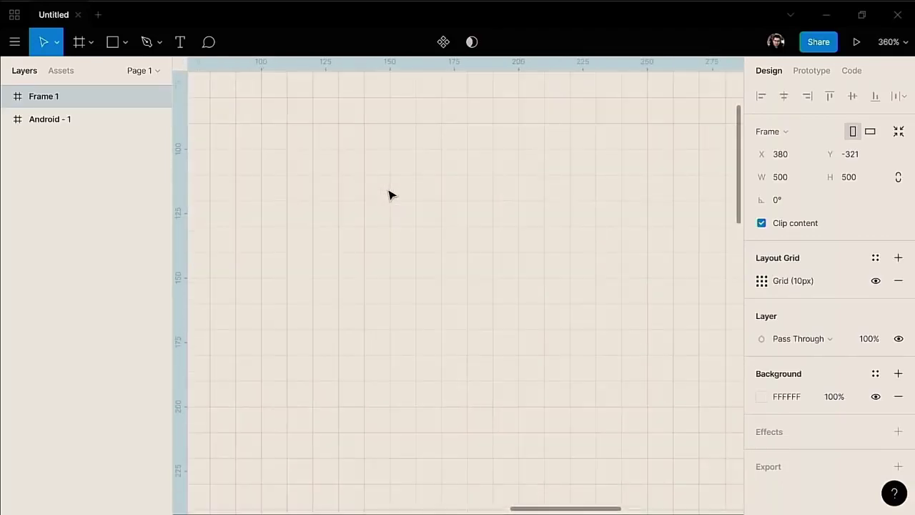
{"action": "key", "text": "shift+2"}
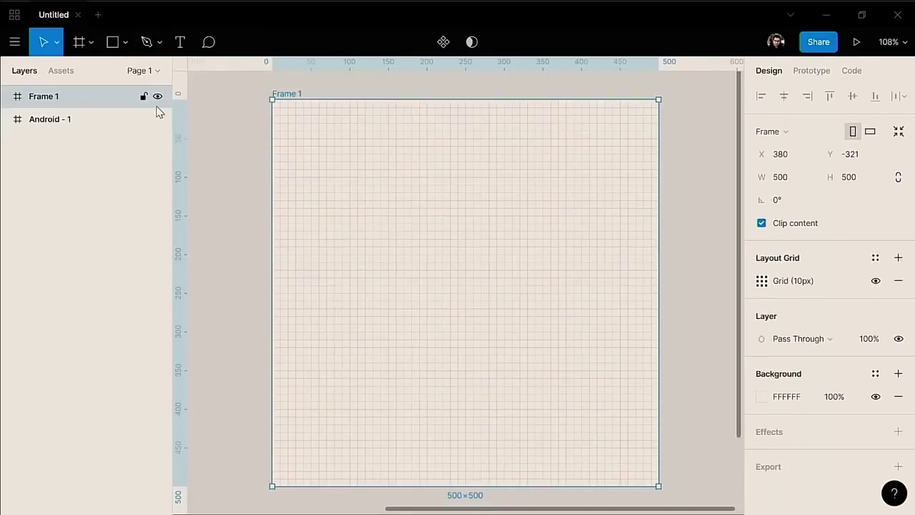
Step: Draw a test ellipse inside Frame 1, move it down and enlarge it
{"action": "key", "text": "o"}
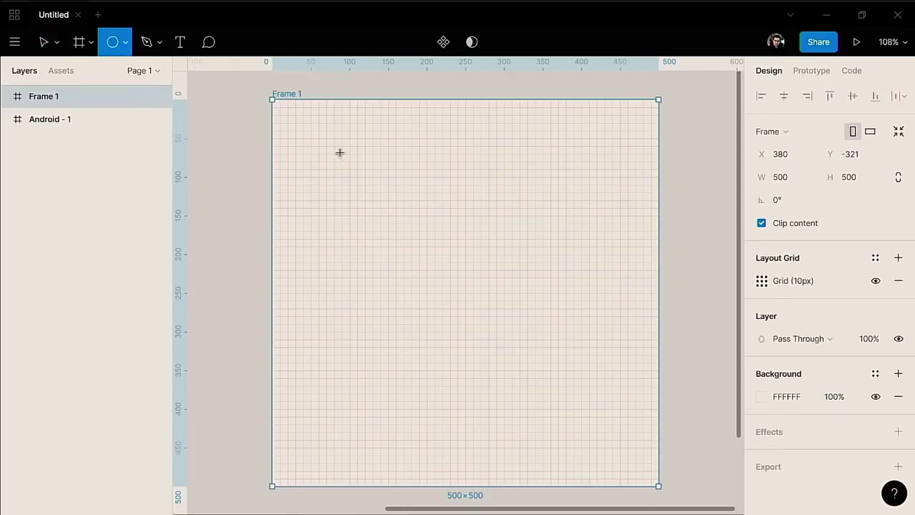
{"action": "left_click", "coordinate": [340, 152]}
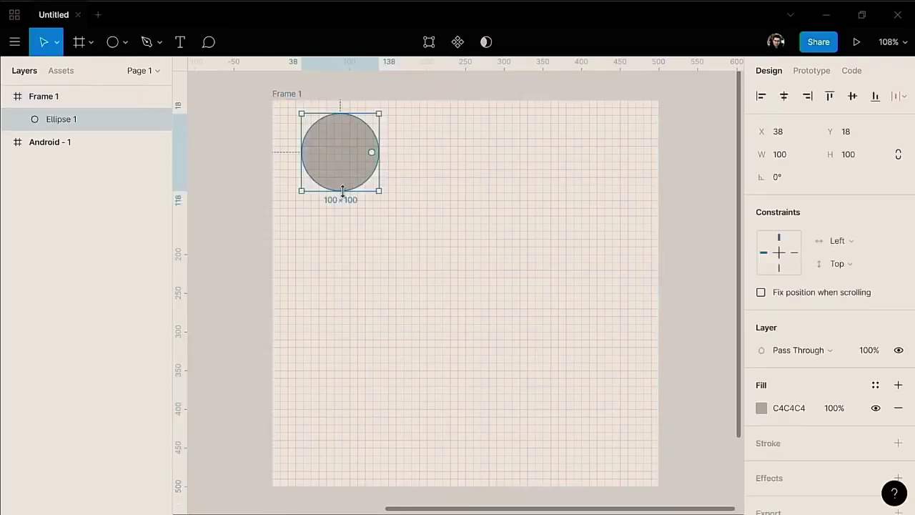
{"action": "mouse_move", "coordinate": [347, 149]}
{"action": "left_mouse_down"}
{"action": "mouse_move", "coordinate": [348, 186]}
{"action": "mouse_move", "coordinate": [349, 175]}
{"action": "mouse_move", "coordinate": [341, 178]}
{"action": "left_mouse_up"}
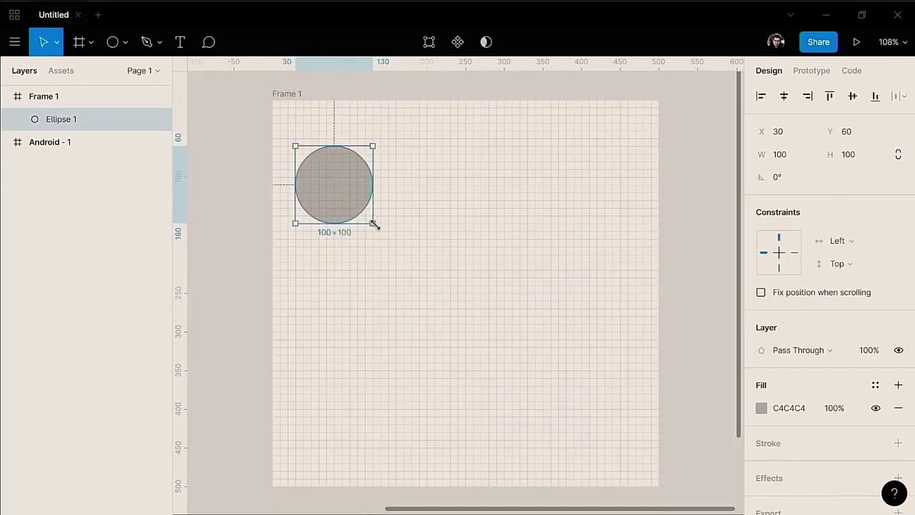
{"action": "left_click_drag", "start_coordinate": [373, 224], "coordinate": [423, 266]}
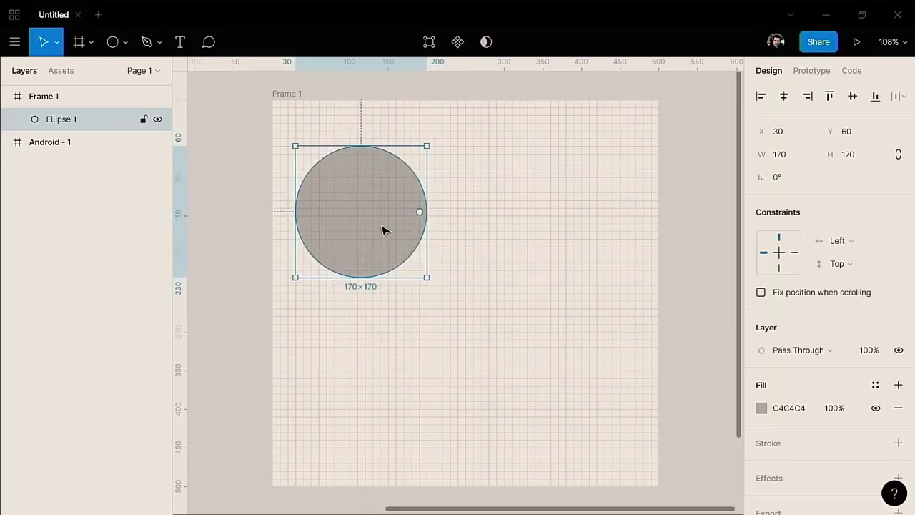
Step: Turn on Snap to Pixel Grid and resize the ellipse through 230, 180 and 280 px
{"action": "left_click", "coordinate": [893, 43]}
{"action": "mouse_move", "coordinate": [791, 224]}
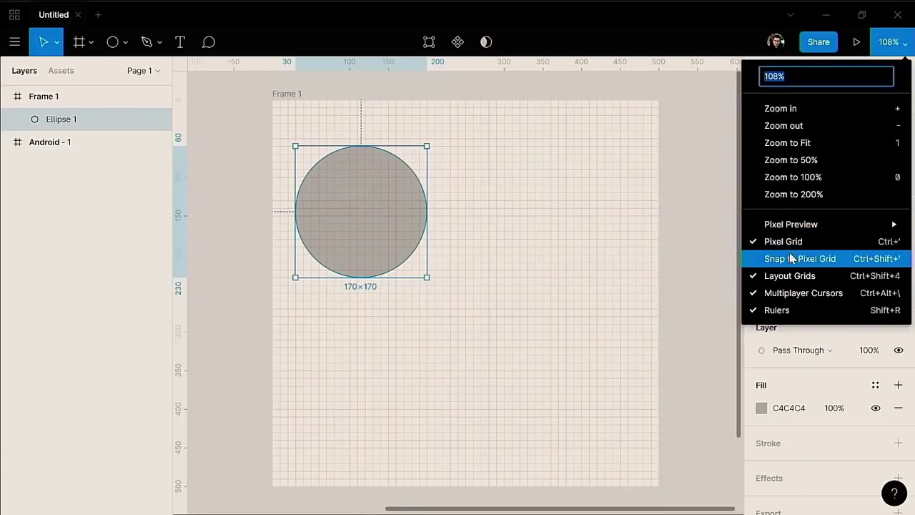
{"action": "left_click", "coordinate": [790, 258]}
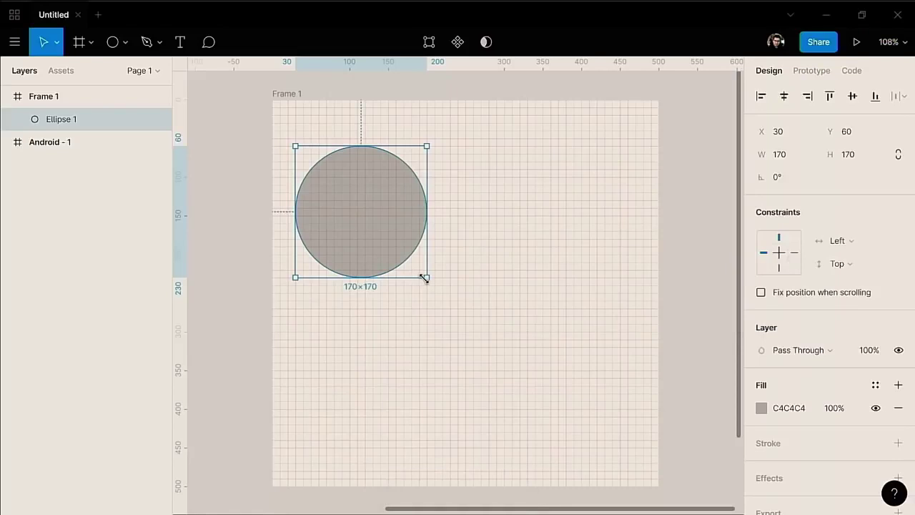
{"action": "mouse_move", "coordinate": [425, 278]}
{"action": "left_mouse_down"}
{"action": "mouse_move", "coordinate": [474, 304]}
{"action": "mouse_move", "coordinate": [481, 331]}
{"action": "left_mouse_up"}
{"action": "scroll", "coordinate": [476, 306], "scroll_direction": "down", "scroll_amount": 2}
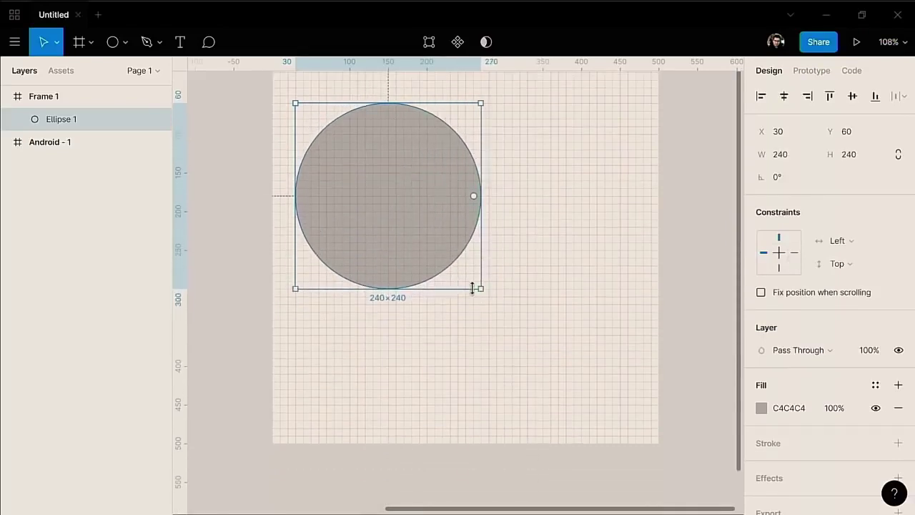
{"action": "left_click_drag", "start_coordinate": [475, 287], "coordinate": [432, 242]}
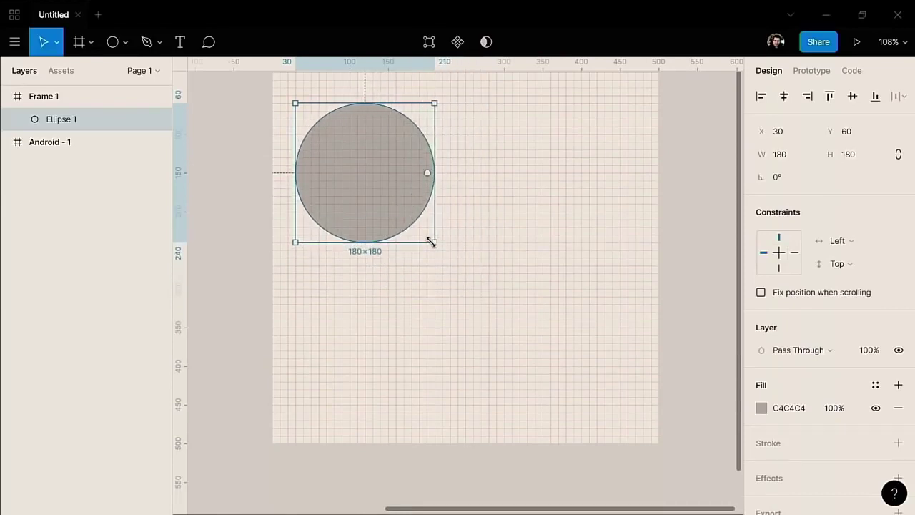
{"action": "mouse_move", "coordinate": [432, 242]}
{"action": "left_mouse_down"}
{"action": "mouse_move", "coordinate": [376, 194]}
{"action": "mouse_move", "coordinate": [525, 331]}
{"action": "mouse_move", "coordinate": [363, 180]}
{"action": "mouse_move", "coordinate": [541, 343]}
{"action": "mouse_move", "coordinate": [358, 183]}
{"action": "mouse_move", "coordinate": [537, 331]}
{"action": "mouse_move", "coordinate": [474, 320]}
{"action": "mouse_move", "coordinate": [444, 253]}
{"action": "mouse_move", "coordinate": [511, 320]}
{"action": "left_mouse_up"}
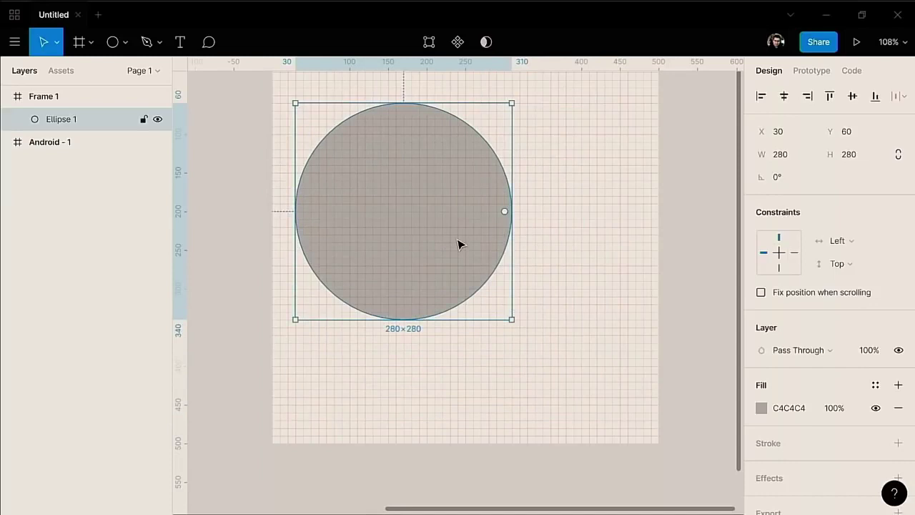
Step: Delete the test ellipse and clear the selection, leaving Frame 1 empty
{"action": "key", "text": "Delete"}
{"action": "key", "text": "Escape"}
{"action": "key", "text": "shift+1"}
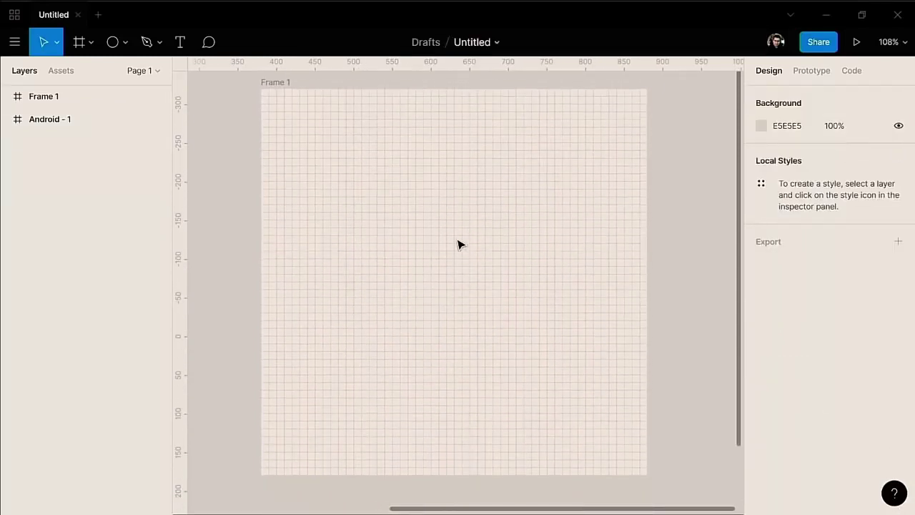
Step: Hide Frame 1's 10px grid and add a new layout grid set to Columns
{"action": "left_click", "coordinate": [292, 90]}
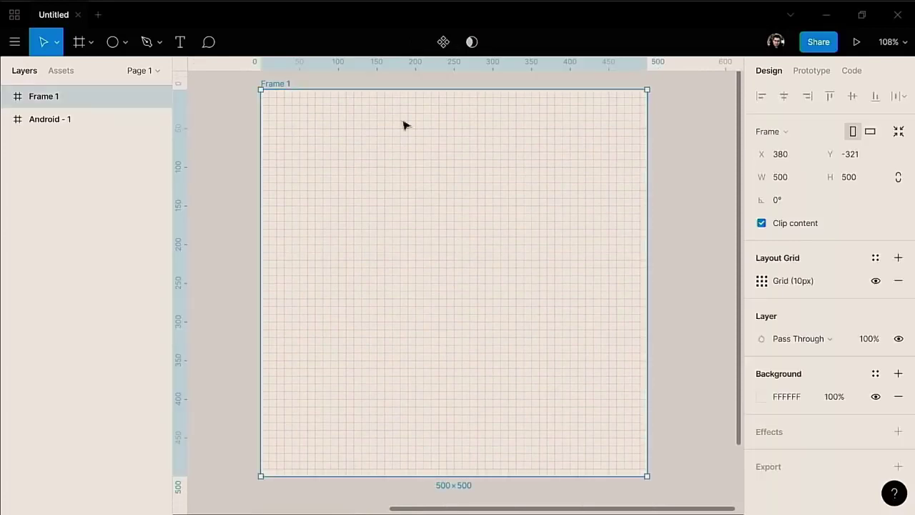
{"action": "left_click", "coordinate": [875, 282]}
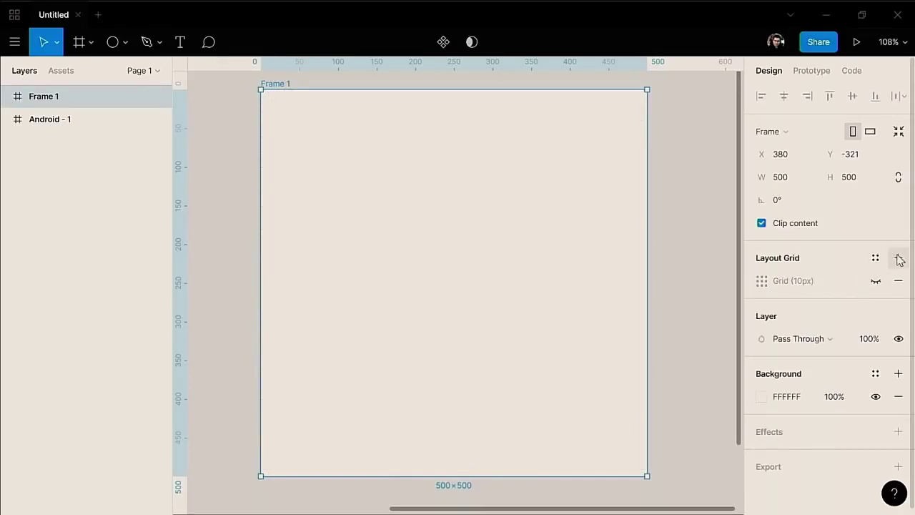
{"action": "left_click", "coordinate": [899, 258]}
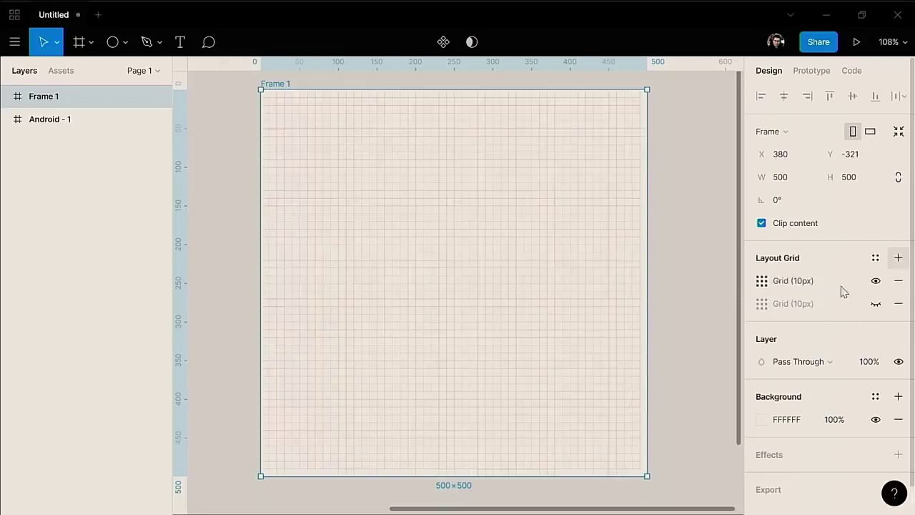
{"action": "left_click", "coordinate": [762, 281]}
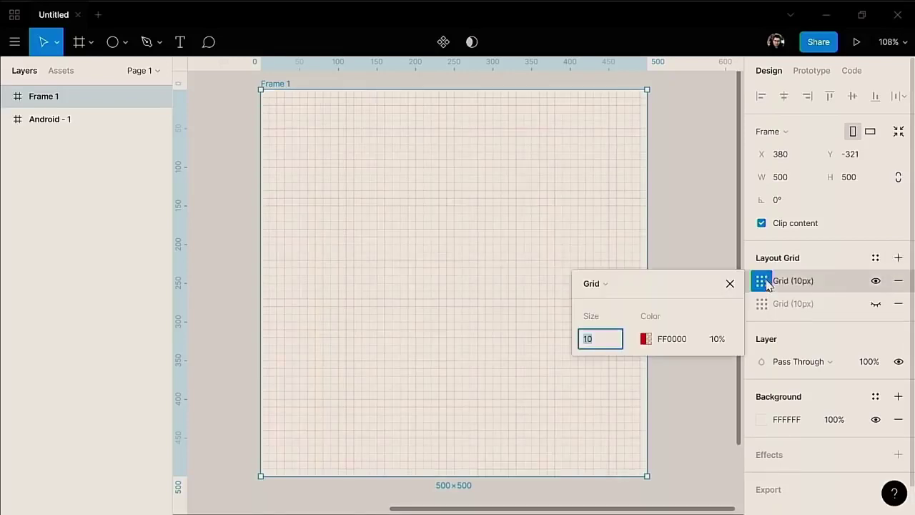
{"action": "left_click", "coordinate": [608, 283]}
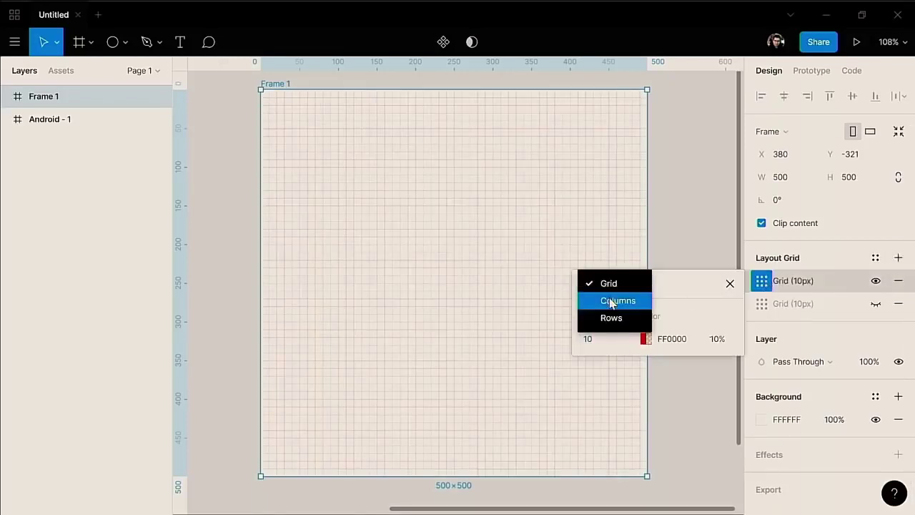
{"action": "left_click", "coordinate": [612, 302]}
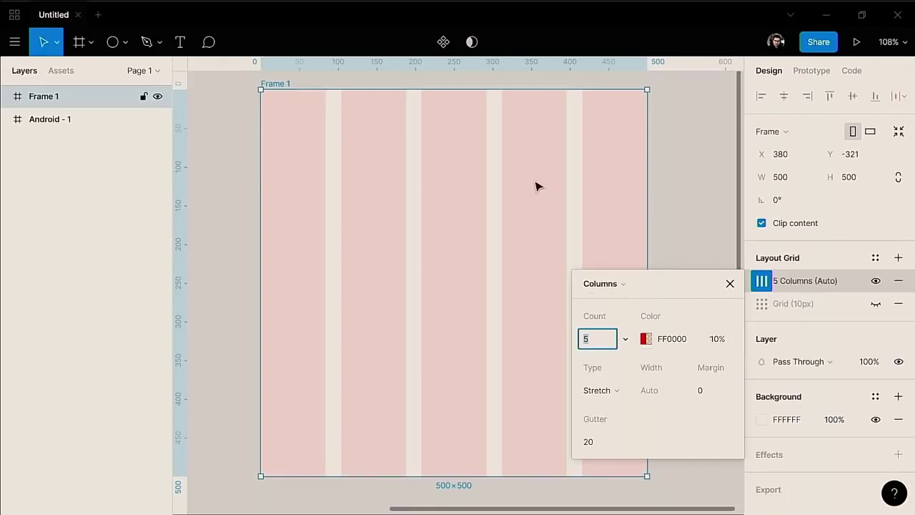
Step: Try Left, Right and Center column alignments, ending on Stretch
{"action": "left_click", "coordinate": [611, 394]}
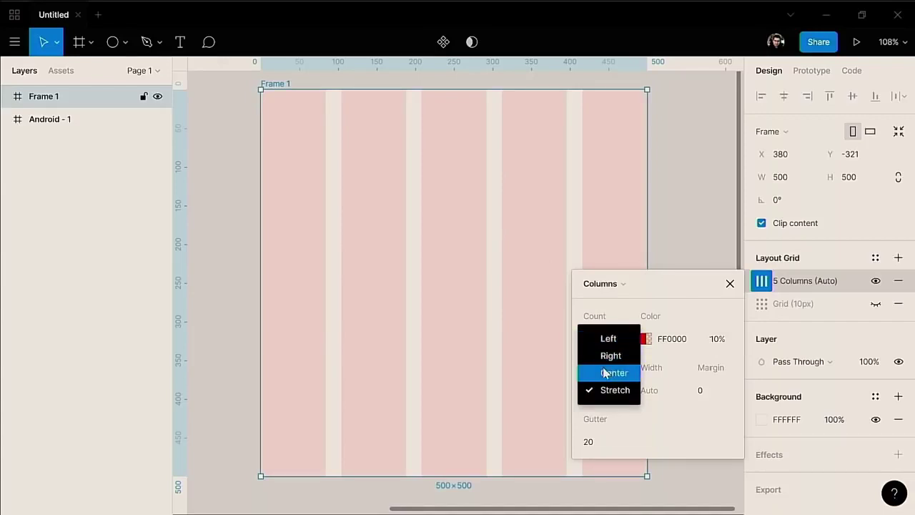
{"action": "left_click", "coordinate": [682, 434]}
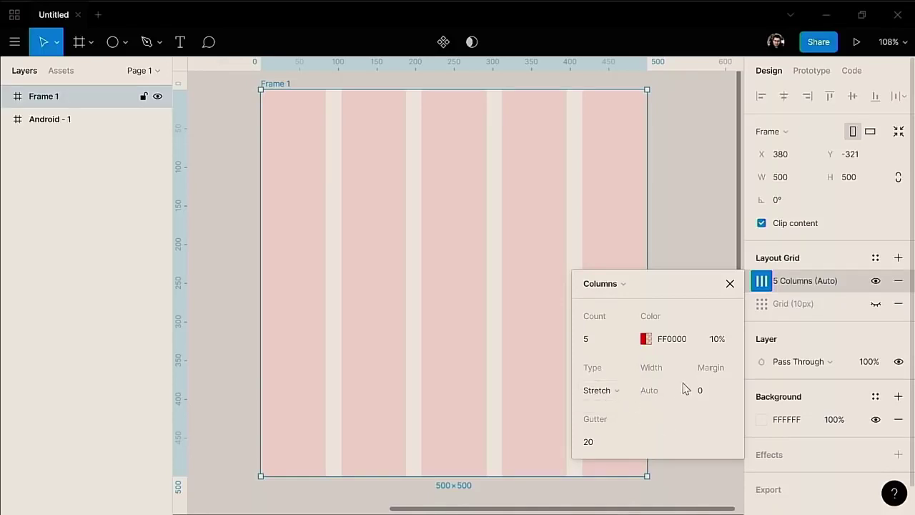
{"action": "left_click", "coordinate": [613, 396]}
{"action": "left_click", "coordinate": [609, 339]}
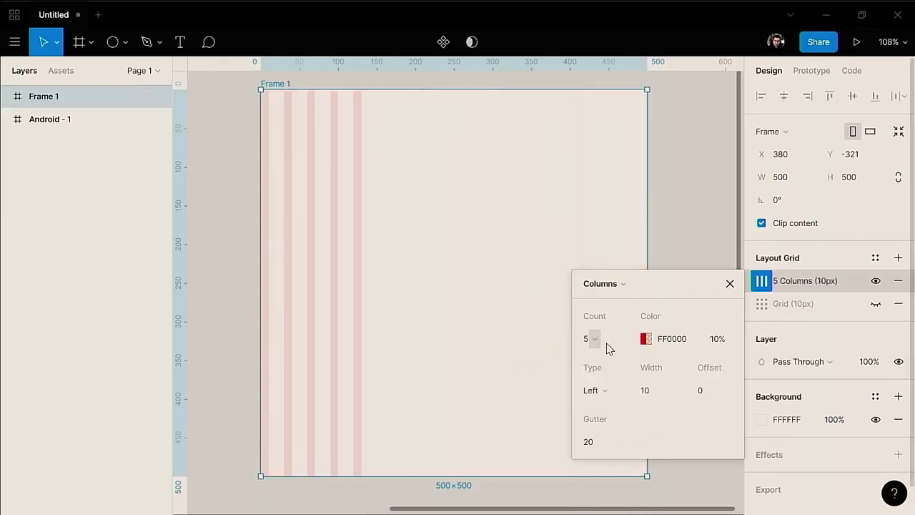
{"action": "left_click", "coordinate": [645, 391]}
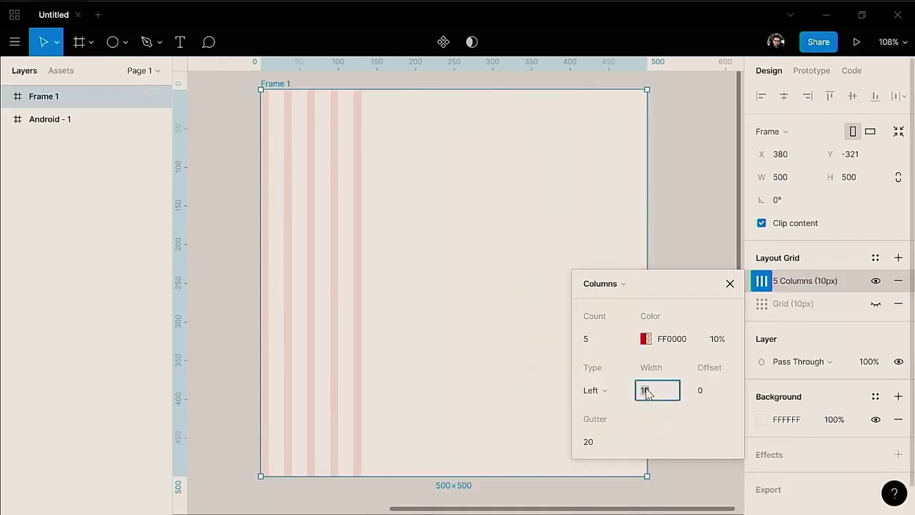
{"action": "type", "text": "50"}
{"action": "key", "text": "Return"}
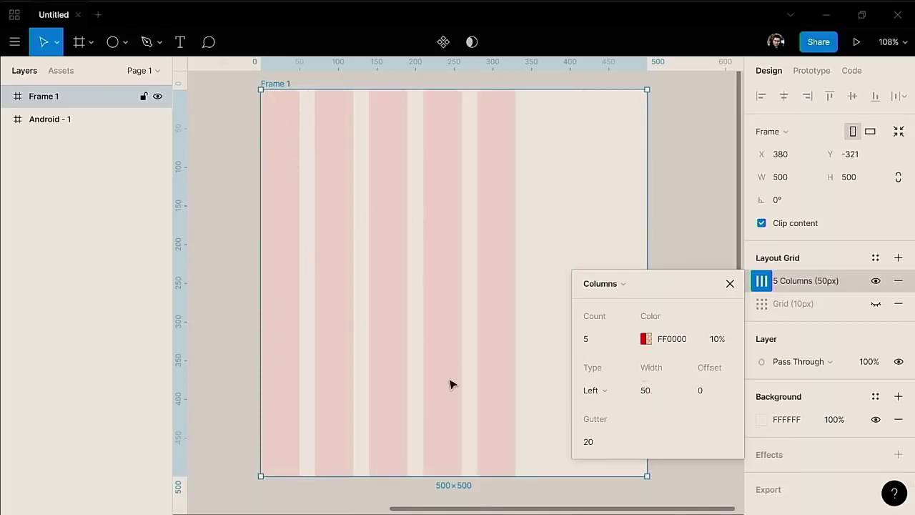
{"action": "left_click", "coordinate": [615, 399]}
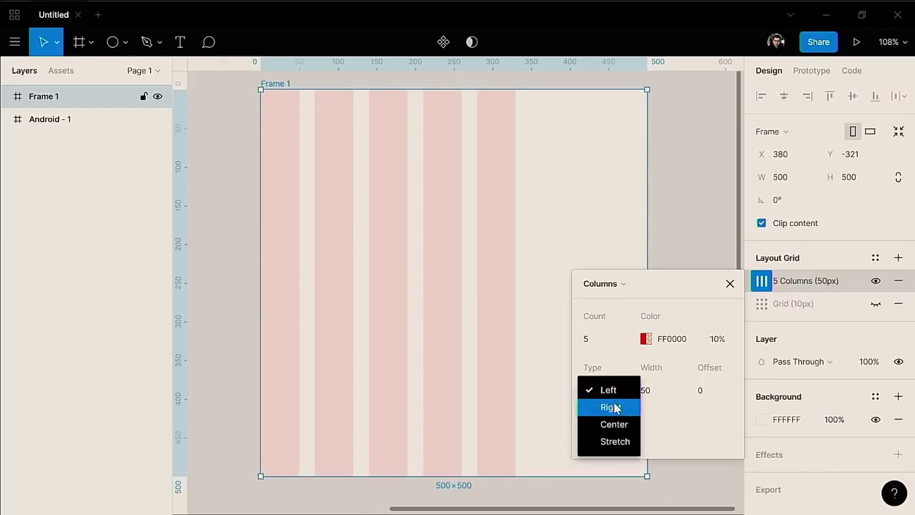
{"action": "left_click", "coordinate": [614, 406]}
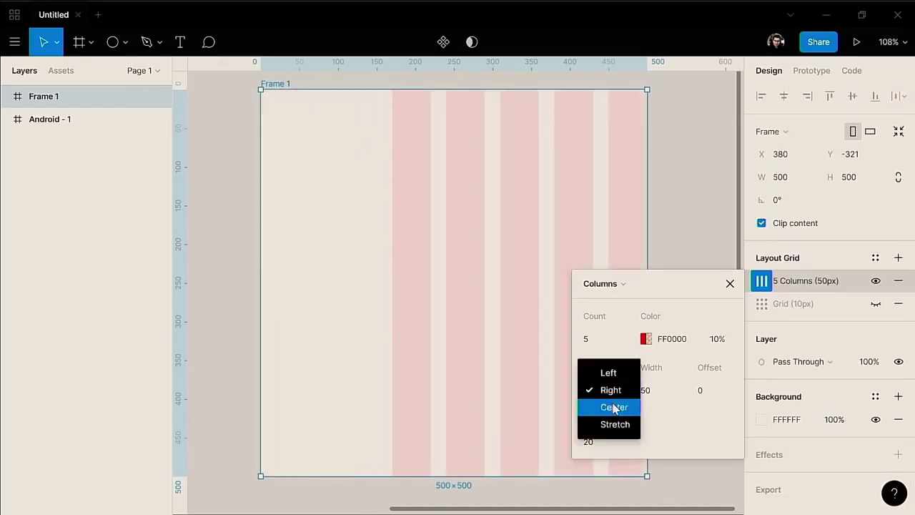
{"action": "left_click", "coordinate": [614, 407]}
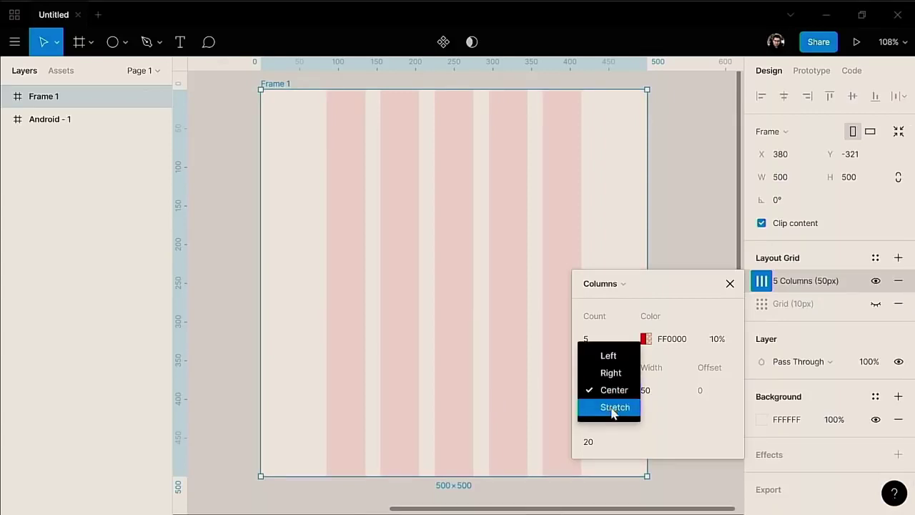
{"action": "left_click", "coordinate": [613, 407]}
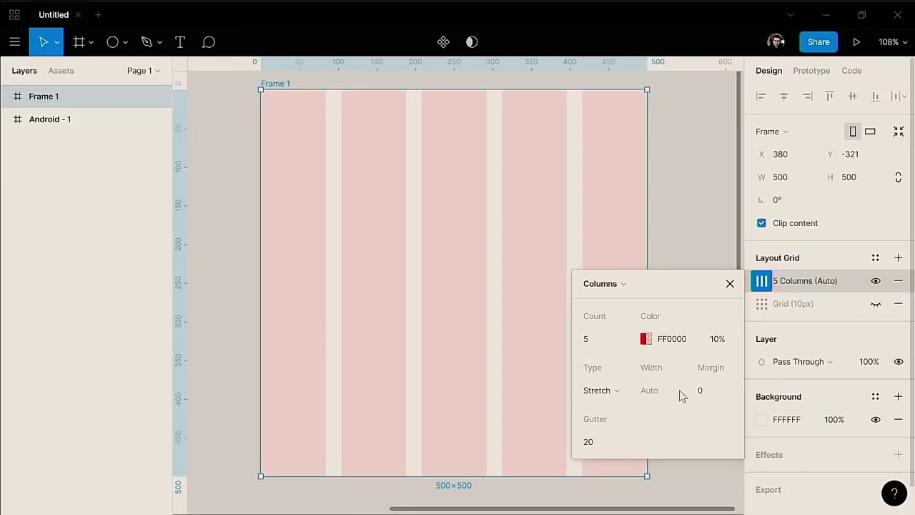
Step: Set the column grid's margin to 50, count to 1 and gutter to 30
{"action": "left_click", "coordinate": [712, 398]}
{"action": "type", "text": "50"}
{"action": "key", "text": "Return"}
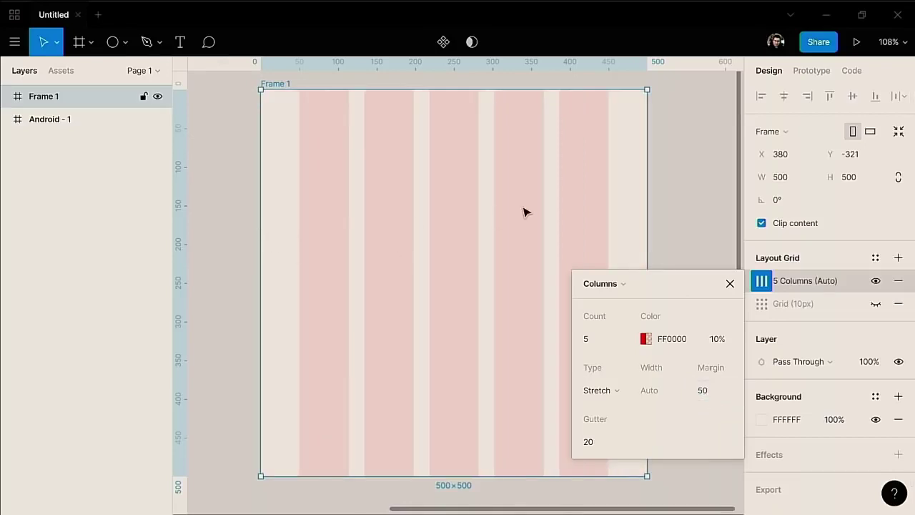
{"action": "left_click", "coordinate": [604, 442]}
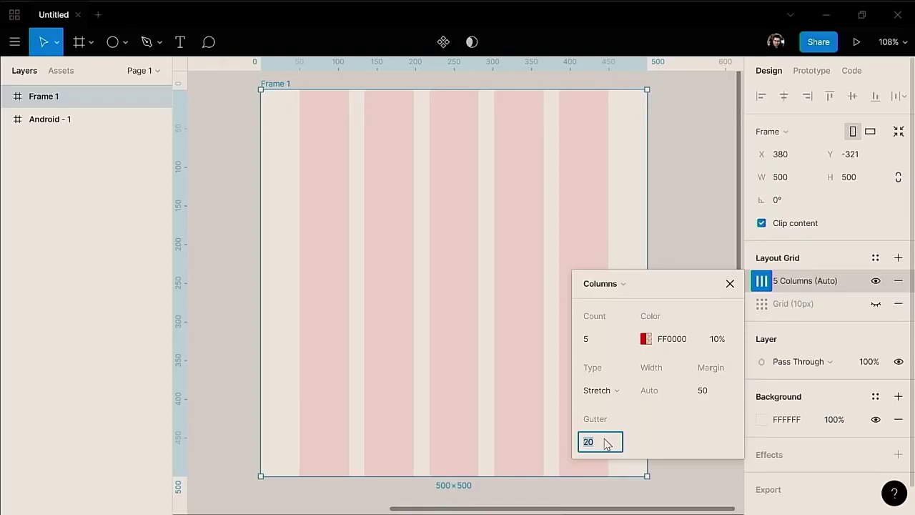
{"action": "left_click", "coordinate": [591, 339]}
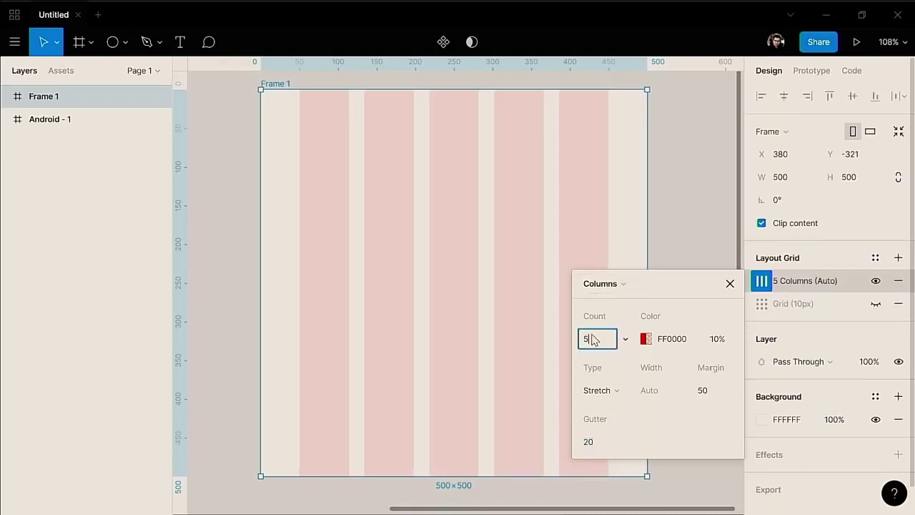
{"action": "type", "text": "1"}
{"action": "key", "text": "Return"}
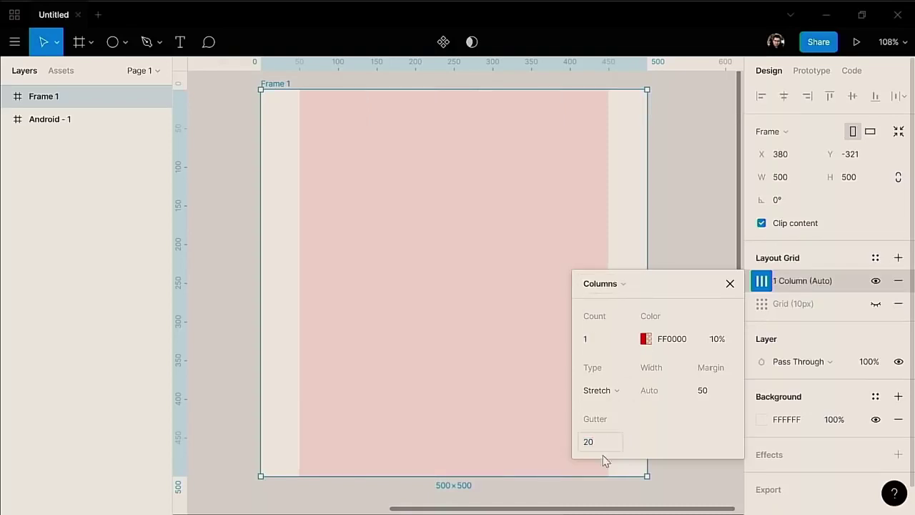
{"action": "left_click", "coordinate": [597, 444]}
{"action": "type", "text": "30"}
{"action": "key", "text": "Return"}
{"action": "key", "text": "Escape"}
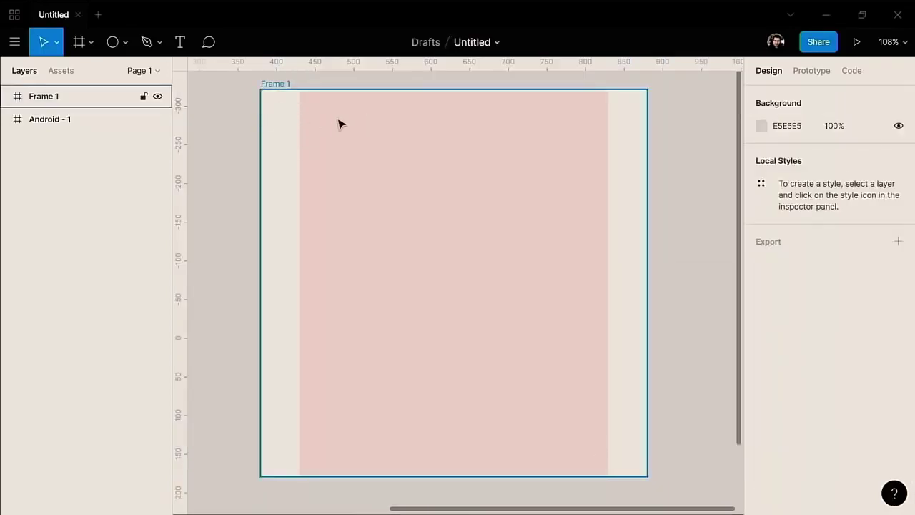
Step: Add another layout grid to Frame 1 as a single row with a 50 gutter
{"action": "left_click", "coordinate": [530, 200]}
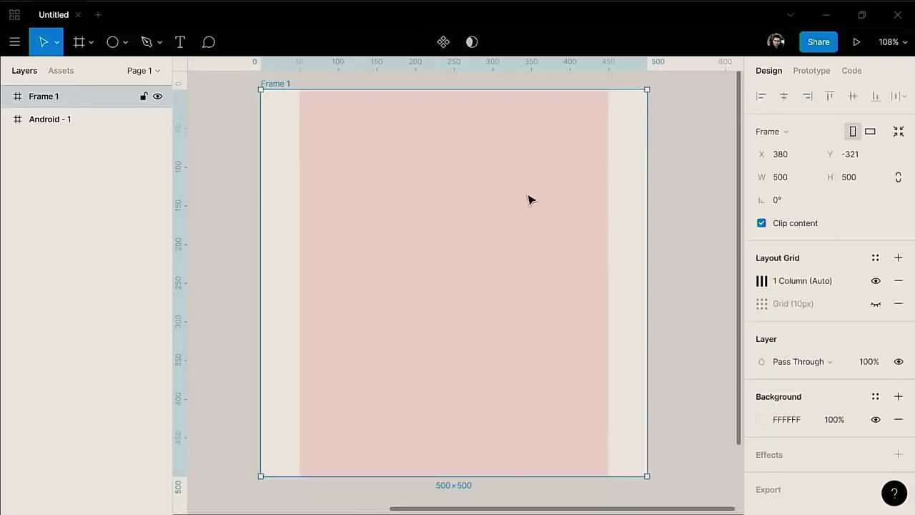
{"action": "left_click", "coordinate": [898, 258]}
{"action": "left_click", "coordinate": [762, 280]}
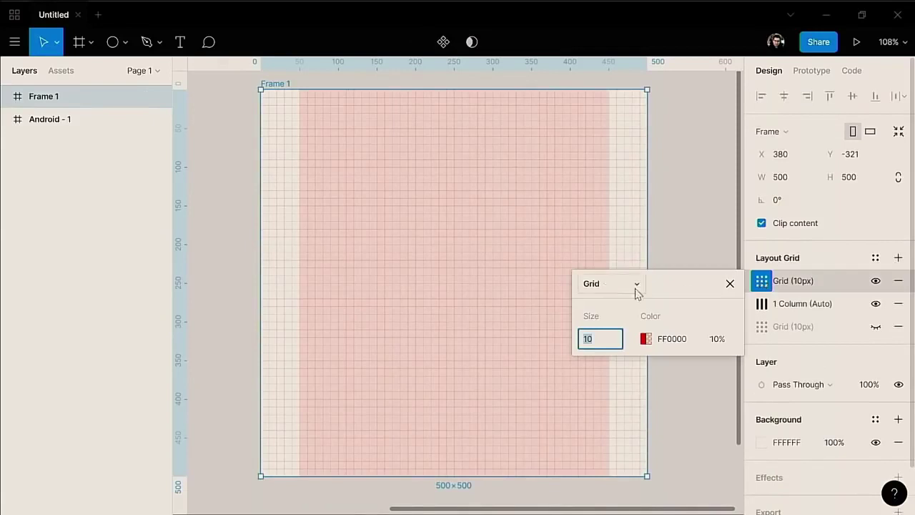
{"action": "left_click", "coordinate": [599, 285]}
{"action": "left_click", "coordinate": [606, 319]}
{"action": "type", "text": "1"}
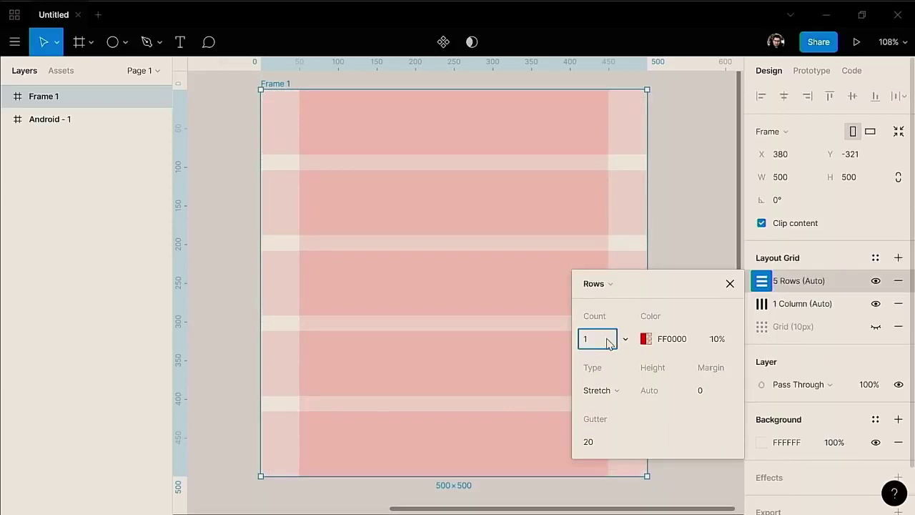
{"action": "key", "text": "Return"}
{"action": "left_click", "coordinate": [594, 441]}
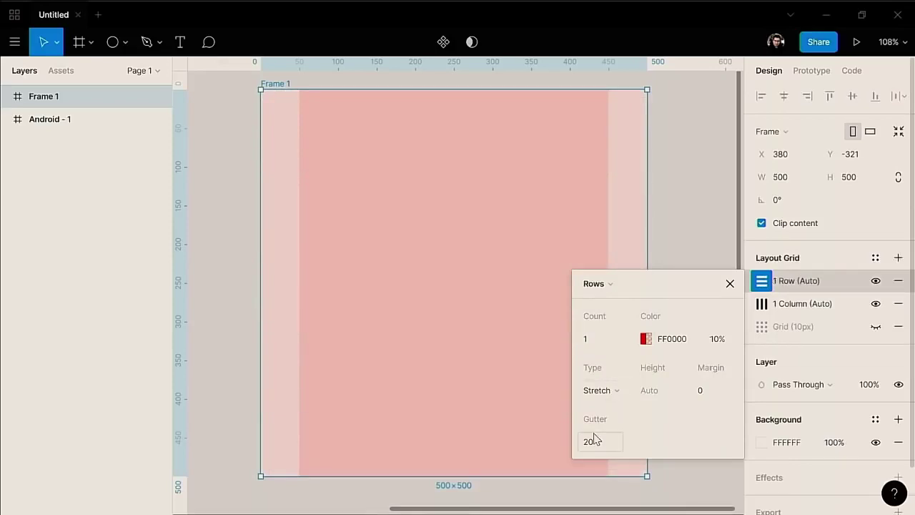
{"action": "type", "text": "50"}
{"action": "key", "text": "Return"}
{"action": "left_click", "coordinate": [619, 447]}
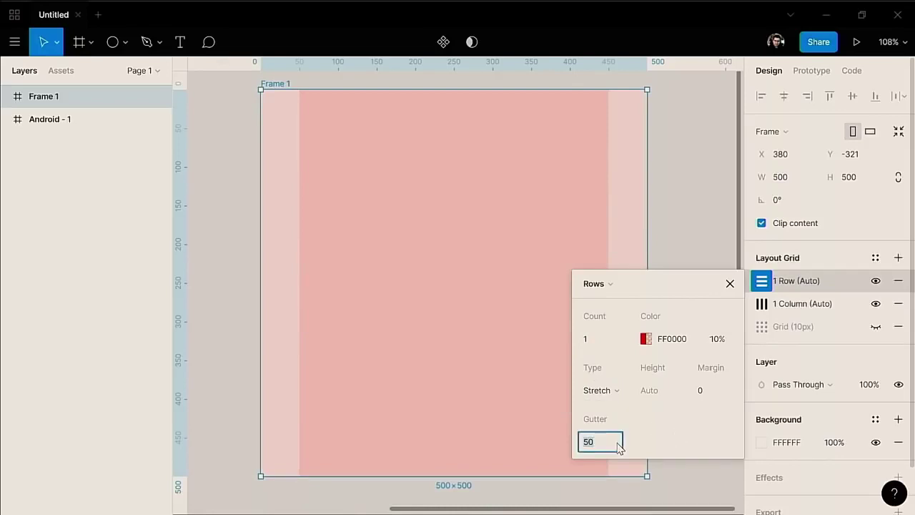
Step: Switch the extra grid to a single row, trying Center before choosing Stretch
{"action": "left_click", "coordinate": [594, 283]}
{"action": "left_click", "coordinate": [608, 249]}
{"action": "left_click", "coordinate": [608, 283]}
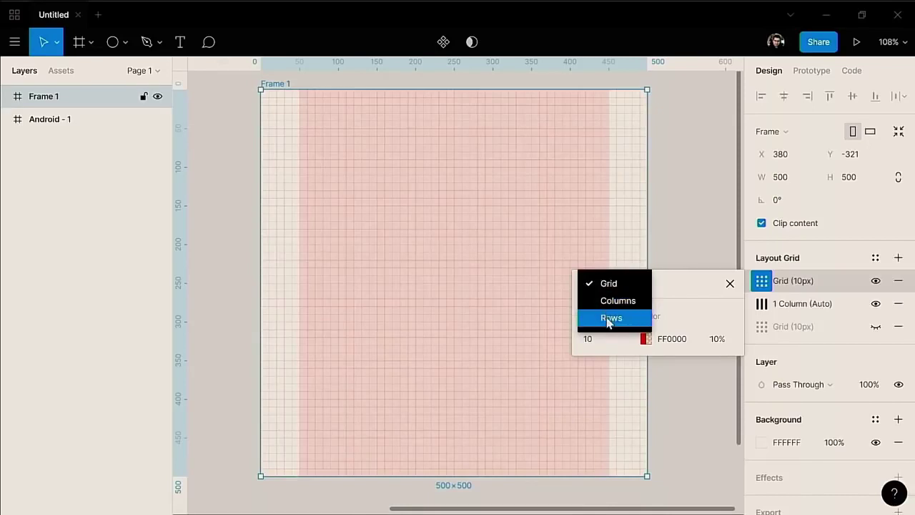
{"action": "left_click", "coordinate": [608, 318]}
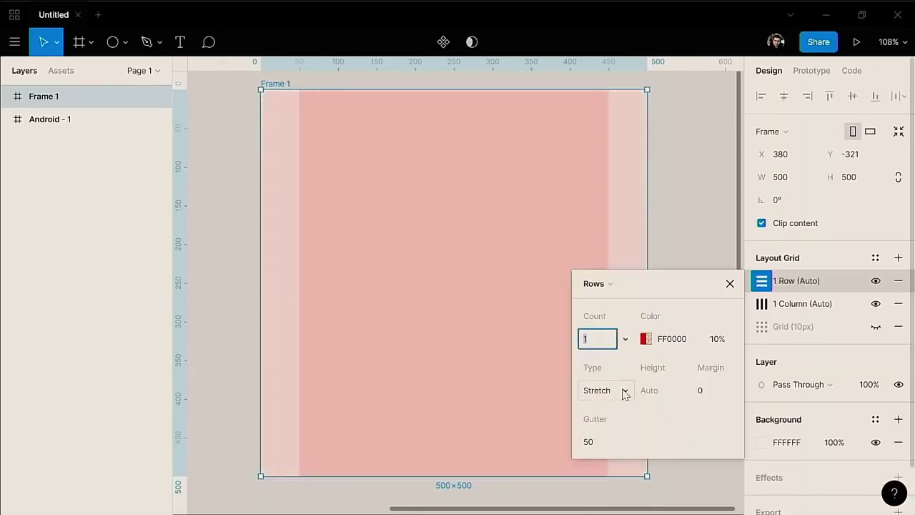
{"action": "left_click", "coordinate": [624, 391]}
{"action": "left_click", "coordinate": [613, 372]}
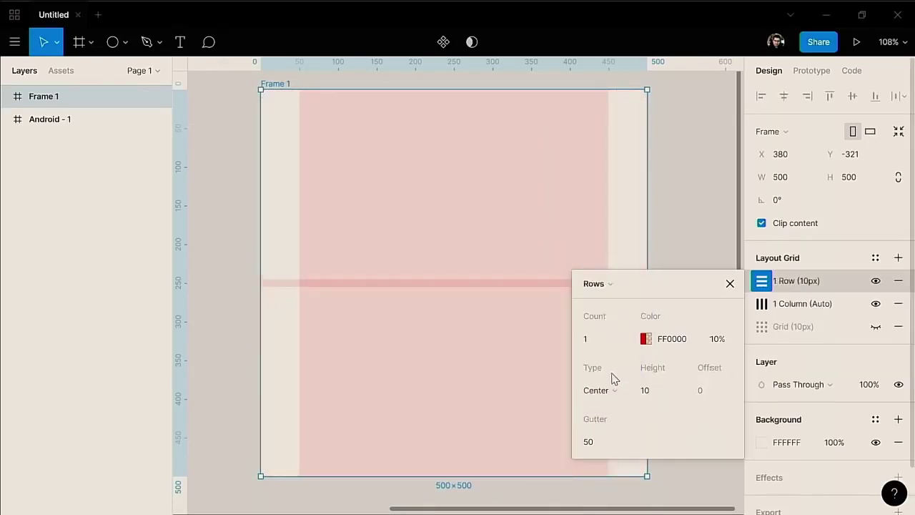
{"action": "left_click", "coordinate": [606, 390]}
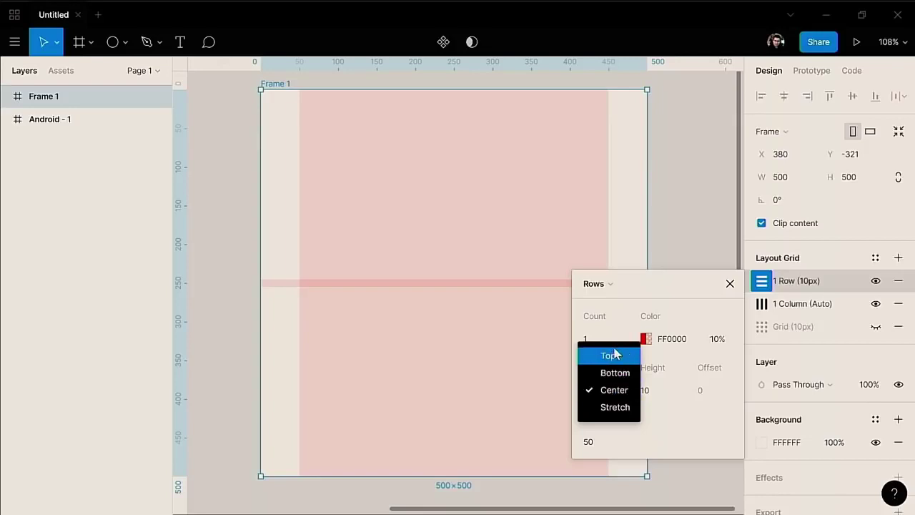
{"action": "left_click", "coordinate": [613, 407]}
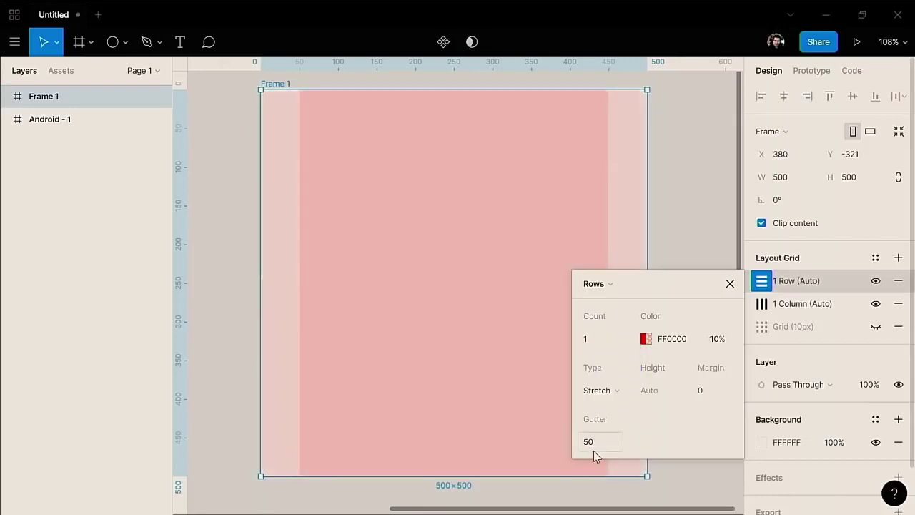
Step: Apply a 50 margin to the row grid, close its settings and deselect Frame 1
{"action": "left_click", "coordinate": [597, 443]}
{"action": "left_click", "coordinate": [713, 395]}
{"action": "type", "text": "50"}
{"action": "key", "text": "Return"}
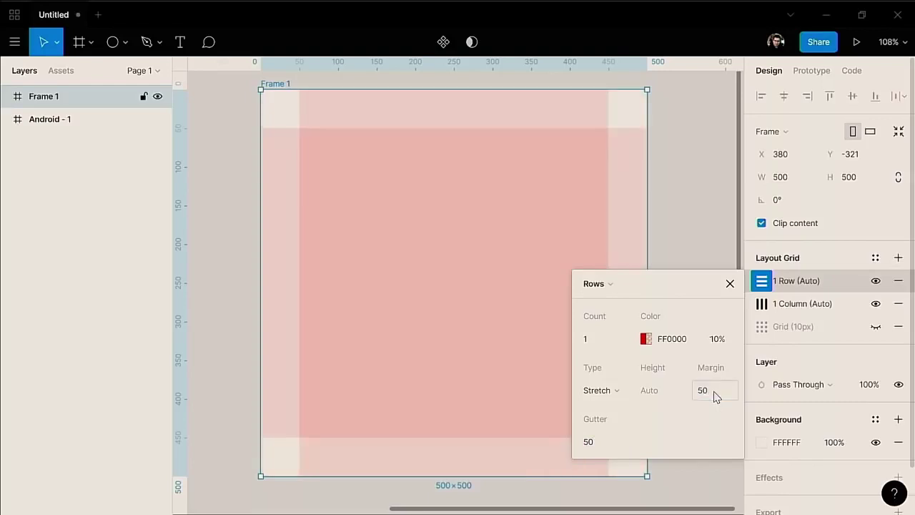
{"action": "left_click", "coordinate": [730, 284]}
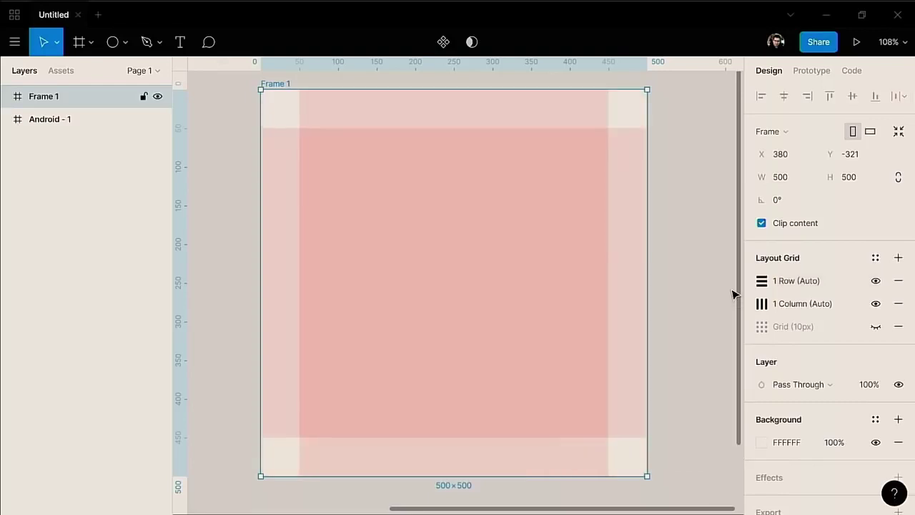
{"action": "left_click", "coordinate": [225, 156]}
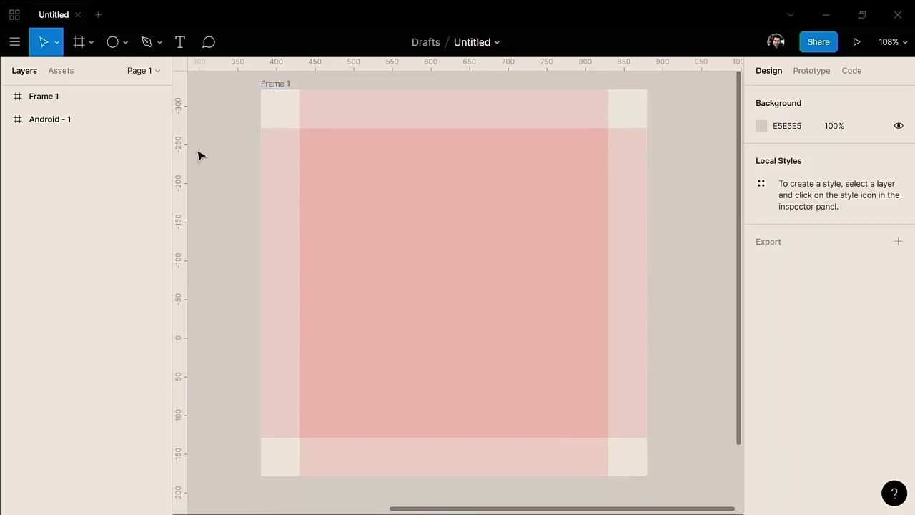
Step: Draw a 400×400 Frame 2 inside Frame 1's margins and select it
{"action": "key", "text": "f"}
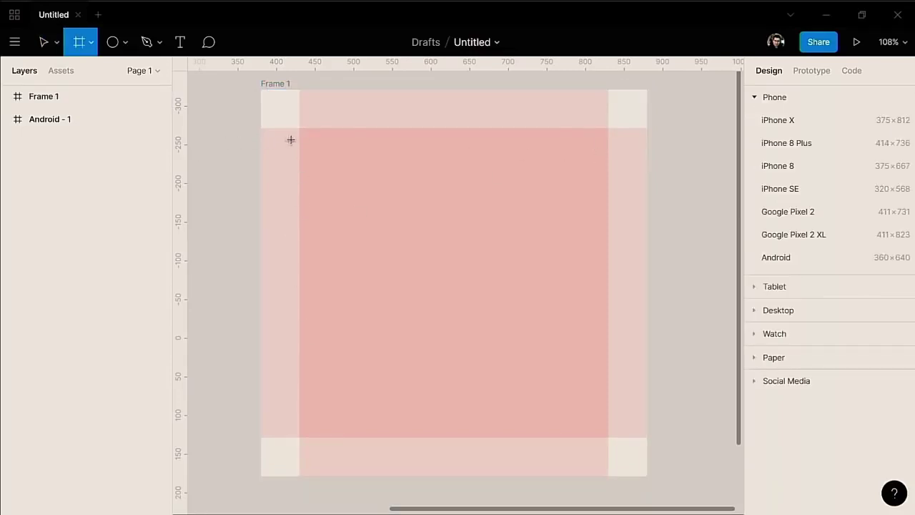
{"action": "mouse_move", "coordinate": [301, 131]}
{"action": "left_mouse_down"}
{"action": "mouse_move", "coordinate": [609, 320]}
{"action": "mouse_move", "coordinate": [608, 437]}
{"action": "left_mouse_up"}
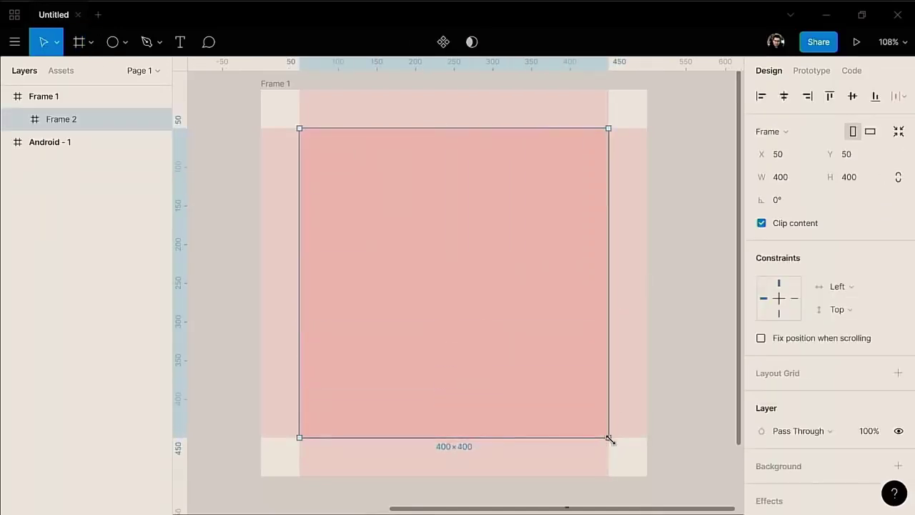
{"action": "left_click", "coordinate": [677, 331]}
{"action": "left_click", "coordinate": [429, 204]}
Step: Give Frame 2 a column layout grid coloured 0066FF
{"action": "left_click", "coordinate": [899, 372]}
{"action": "left_click", "coordinate": [762, 395]}
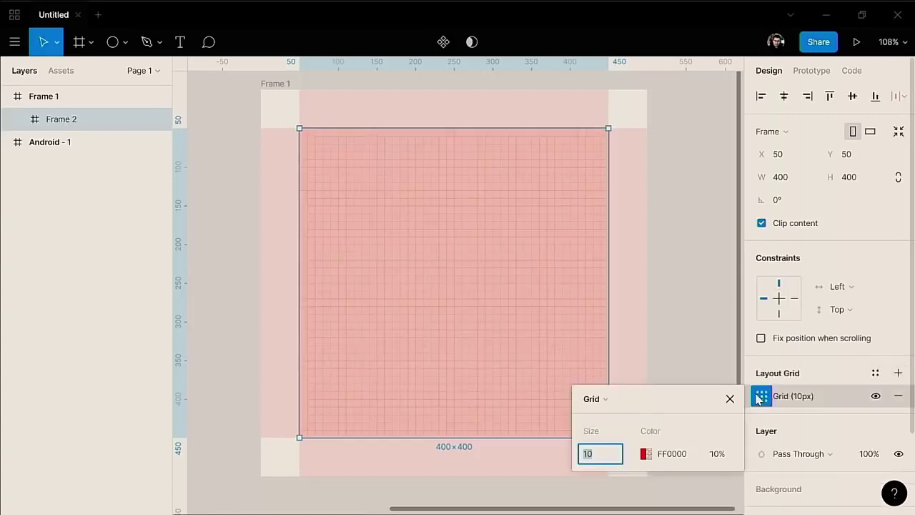
{"action": "left_click", "coordinate": [610, 398]}
{"action": "left_click", "coordinate": [615, 415]}
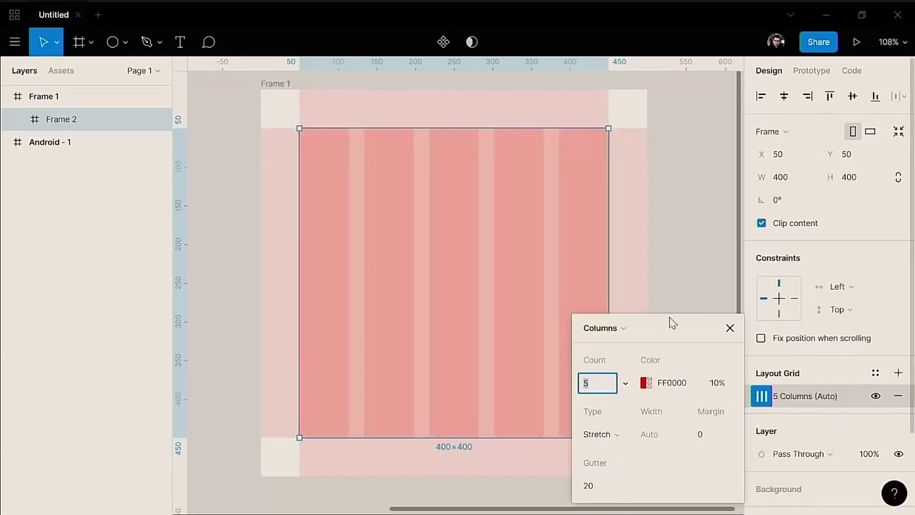
{"action": "left_click", "coordinate": [650, 384]}
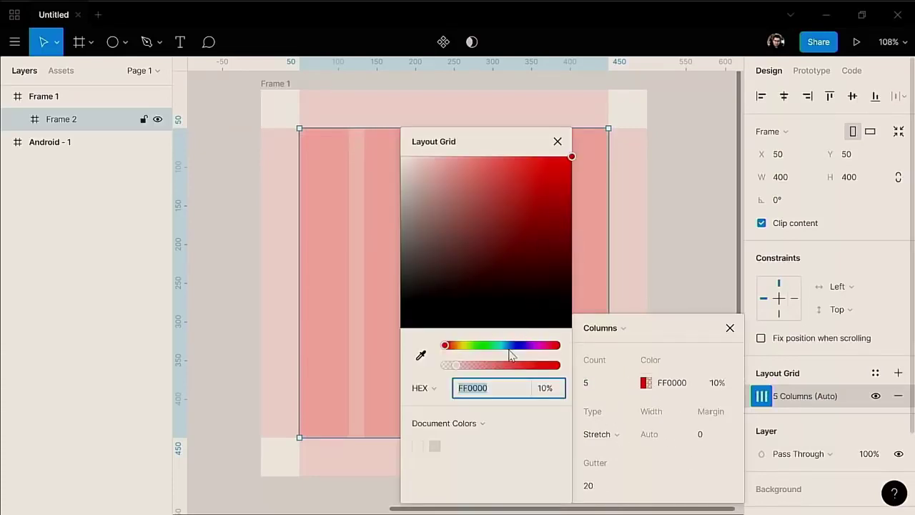
{"action": "left_click", "coordinate": [511, 346]}
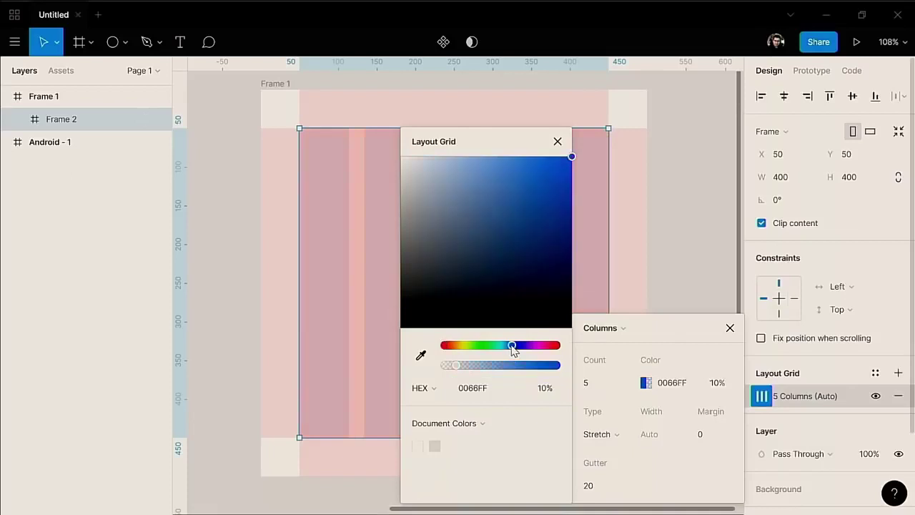
{"action": "left_click", "coordinate": [730, 327]}
{"action": "left_click", "coordinate": [706, 304]}
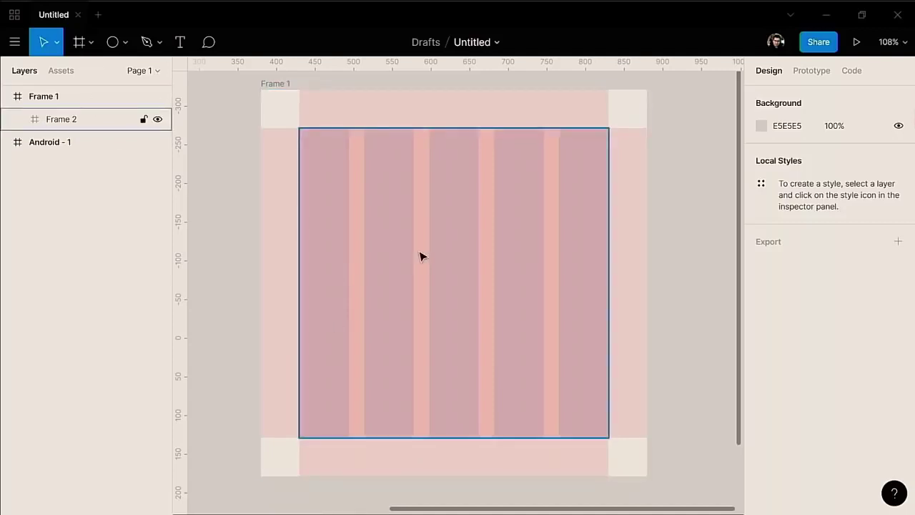
Step: Draw Frame 3 inside Frame 2 and nudge it slightly upward
{"action": "key", "text": "f"}
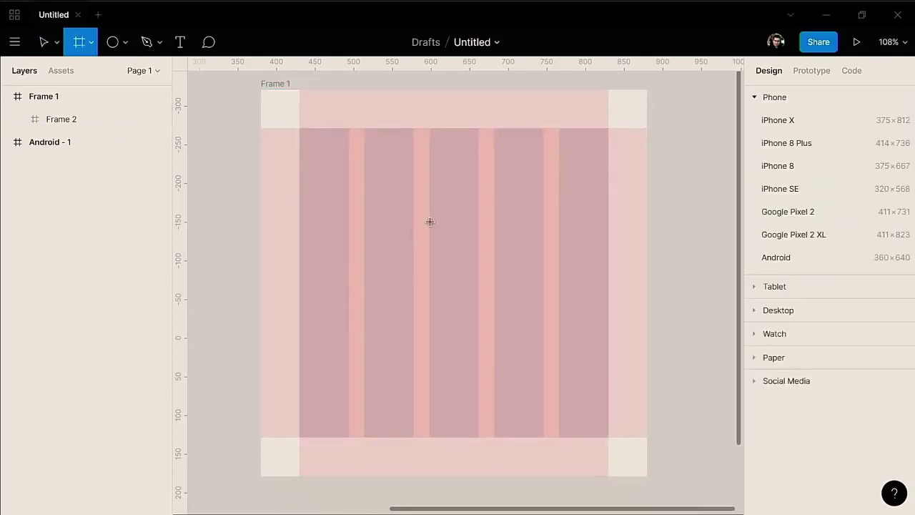
{"action": "mouse_move", "coordinate": [430, 221]}
{"action": "left_mouse_down"}
{"action": "mouse_move", "coordinate": [537, 296]}
{"action": "mouse_move", "coordinate": [620, 379]}
{"action": "mouse_move", "coordinate": [608, 381]}
{"action": "left_mouse_up"}
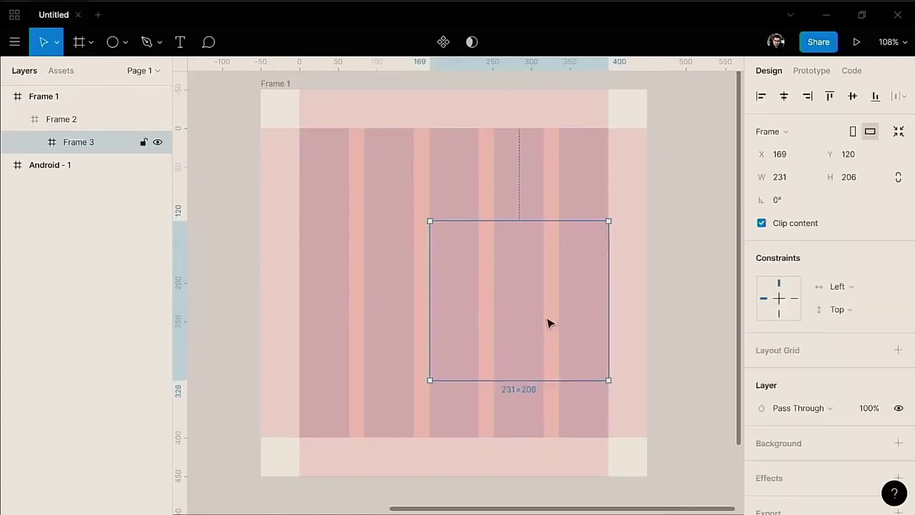
{"action": "left_click_drag", "start_coordinate": [547, 306], "coordinate": [546, 299]}
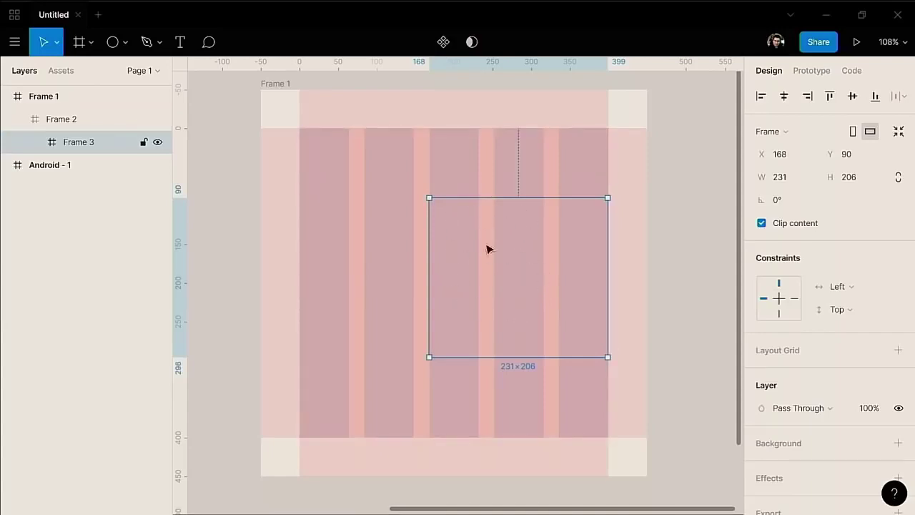
Step: Give Frame 3 a 2-column layout grid, then select Frame 2
{"action": "left_click", "coordinate": [898, 350]}
{"action": "left_click", "coordinate": [762, 373]}
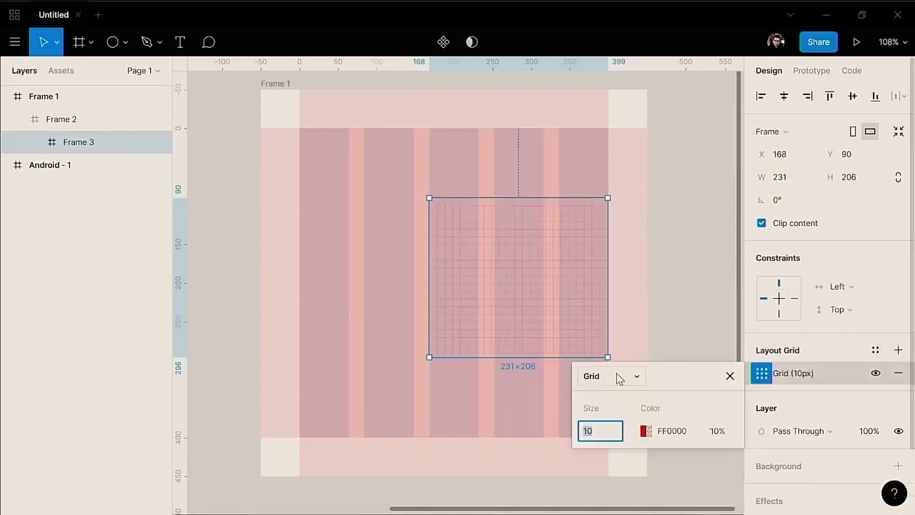
{"action": "left_click", "coordinate": [600, 382]}
{"action": "left_click", "coordinate": [604, 392]}
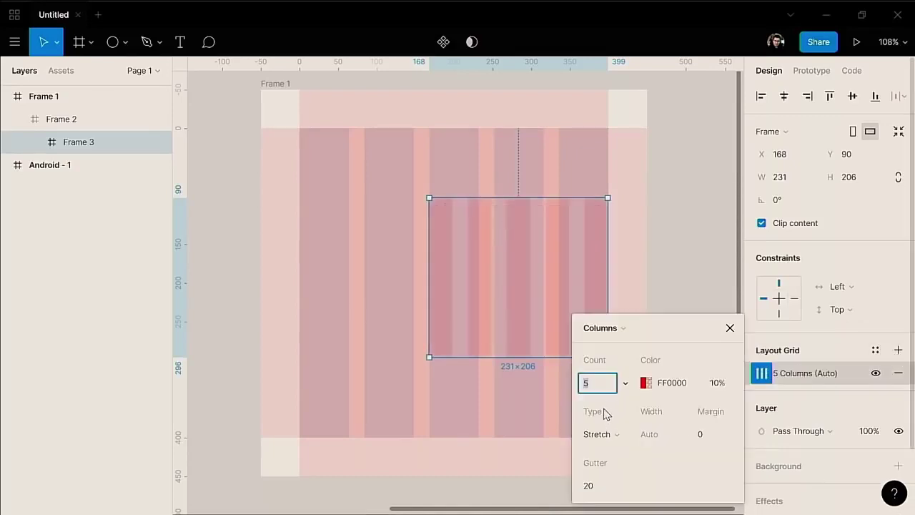
{"action": "type", "text": "2"}
{"action": "key", "text": "Return"}
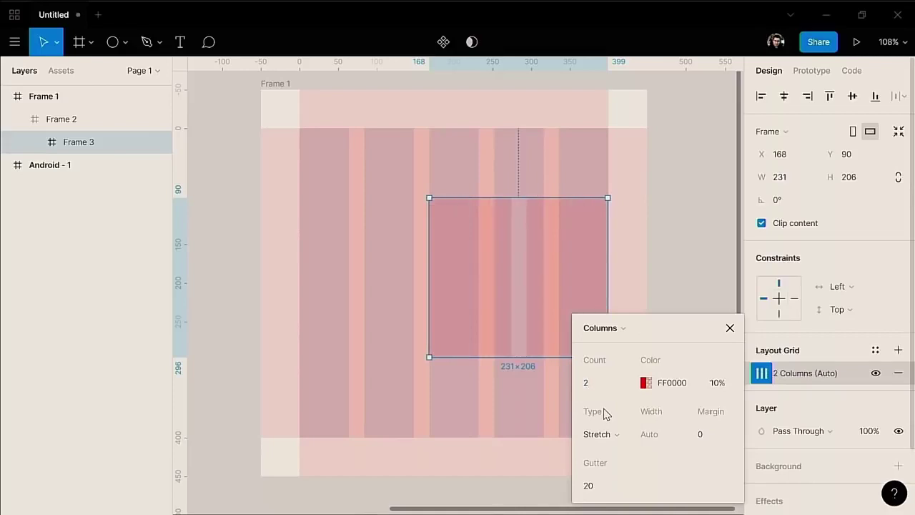
{"action": "left_click", "coordinate": [731, 328]}
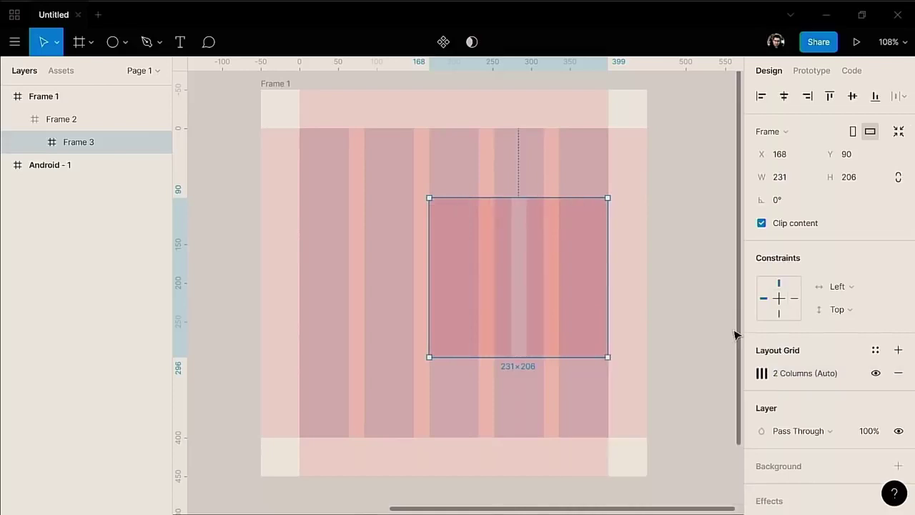
{"action": "left_click", "coordinate": [381, 173]}
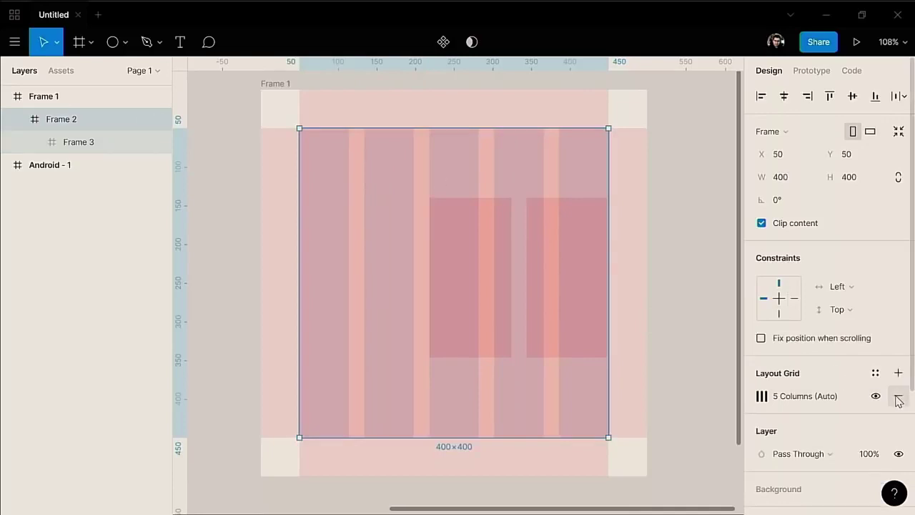
Step: Hide Frame 2's five-column grid and resize Frame 3 to 211×400 at X 189, Y 0
{"action": "left_click", "coordinate": [874, 398]}
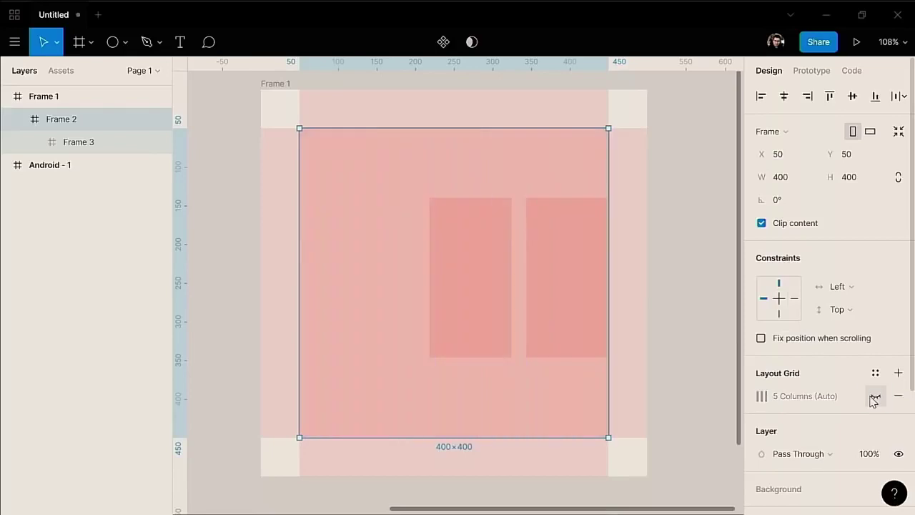
{"action": "left_click", "coordinate": [500, 246]}
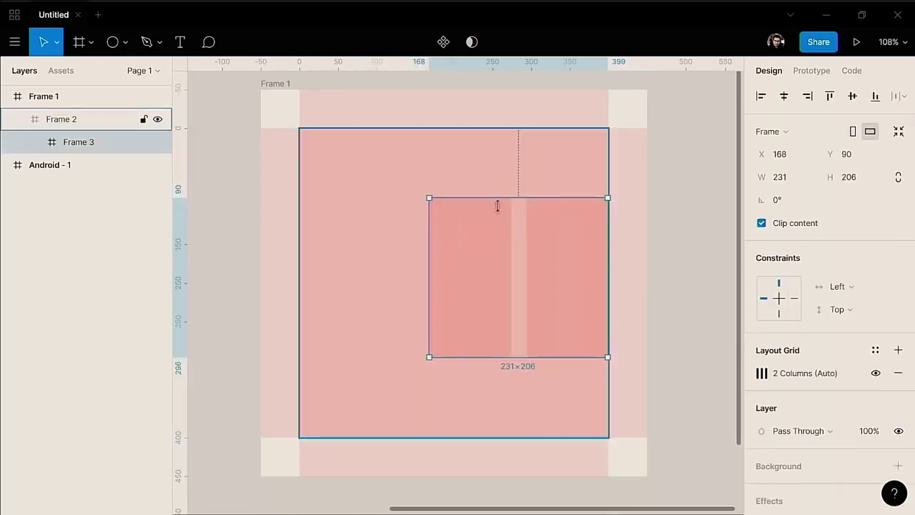
{"action": "left_click_drag", "start_coordinate": [496, 255], "coordinate": [496, 180]}
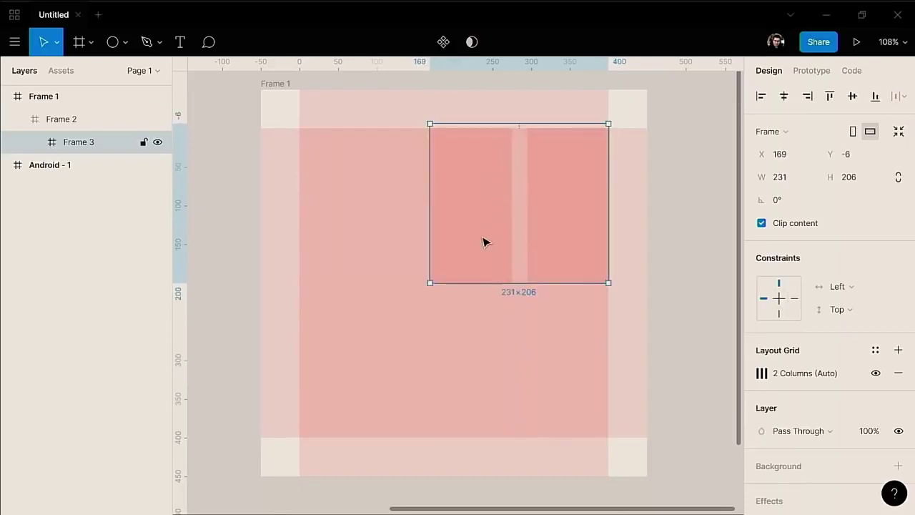
{"action": "left_click_drag", "start_coordinate": [484, 243], "coordinate": [500, 436]}
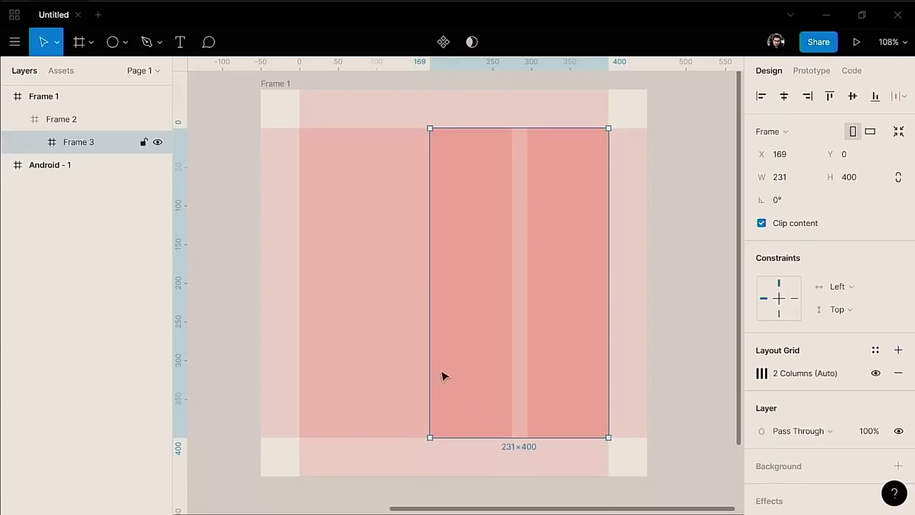
{"action": "mouse_move", "coordinate": [429, 351]}
{"action": "left_mouse_down"}
{"action": "mouse_move", "coordinate": [297, 355]}
{"action": "mouse_move", "coordinate": [474, 313]}
{"action": "mouse_move", "coordinate": [431, 321]}
{"action": "left_mouse_up"}
{"action": "mouse_move", "coordinate": [482, 305]}
{"action": "left_mouse_down"}
{"action": "mouse_move", "coordinate": [464, 318]}
{"action": "mouse_move", "coordinate": [436, 314]}
{"action": "mouse_move", "coordinate": [444, 324]}
{"action": "left_mouse_up"}
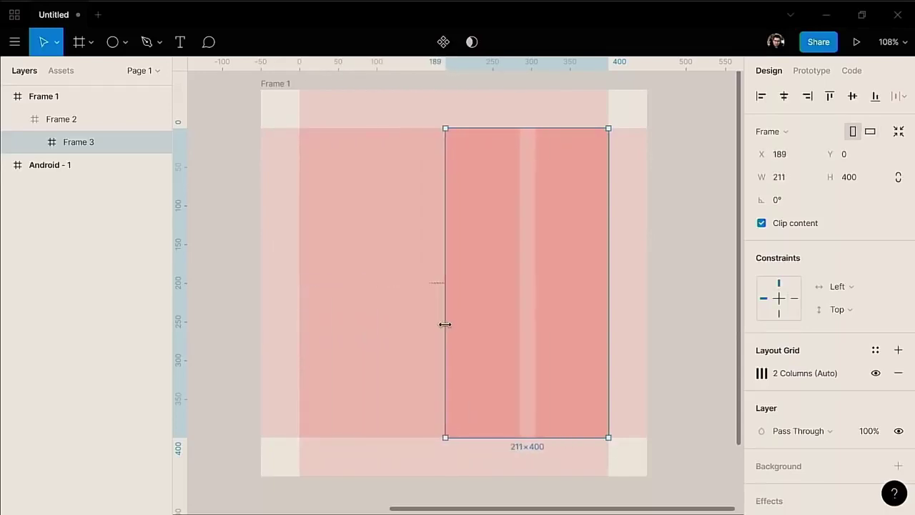
{"action": "left_click", "coordinate": [237, 315]}
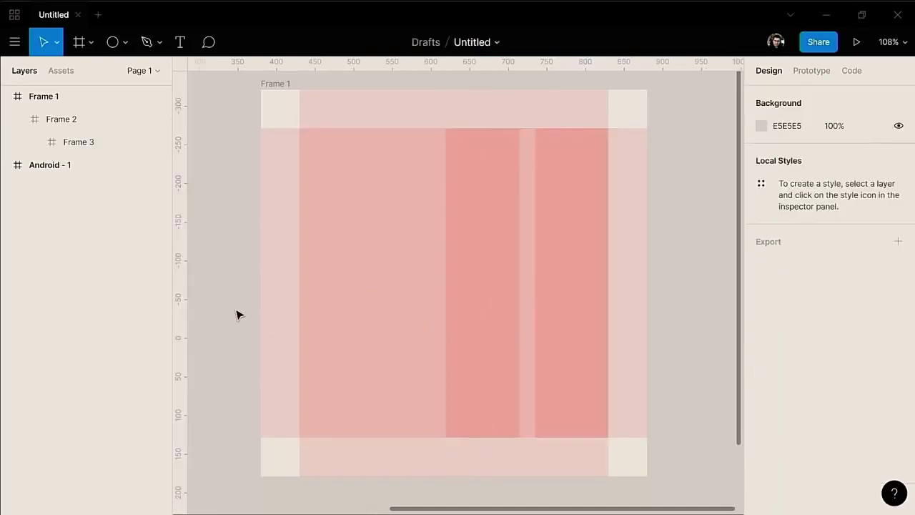